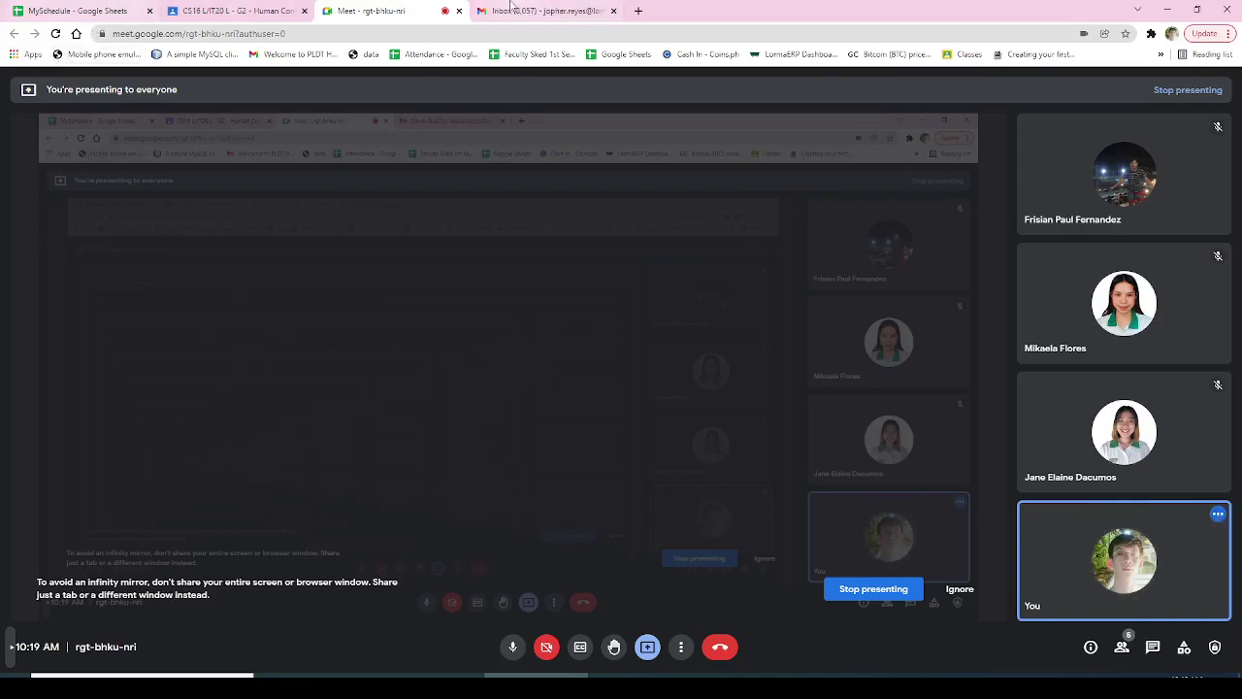
Open the bookmarked Attendance spreadsheet in a new browser tab
click(638, 11)
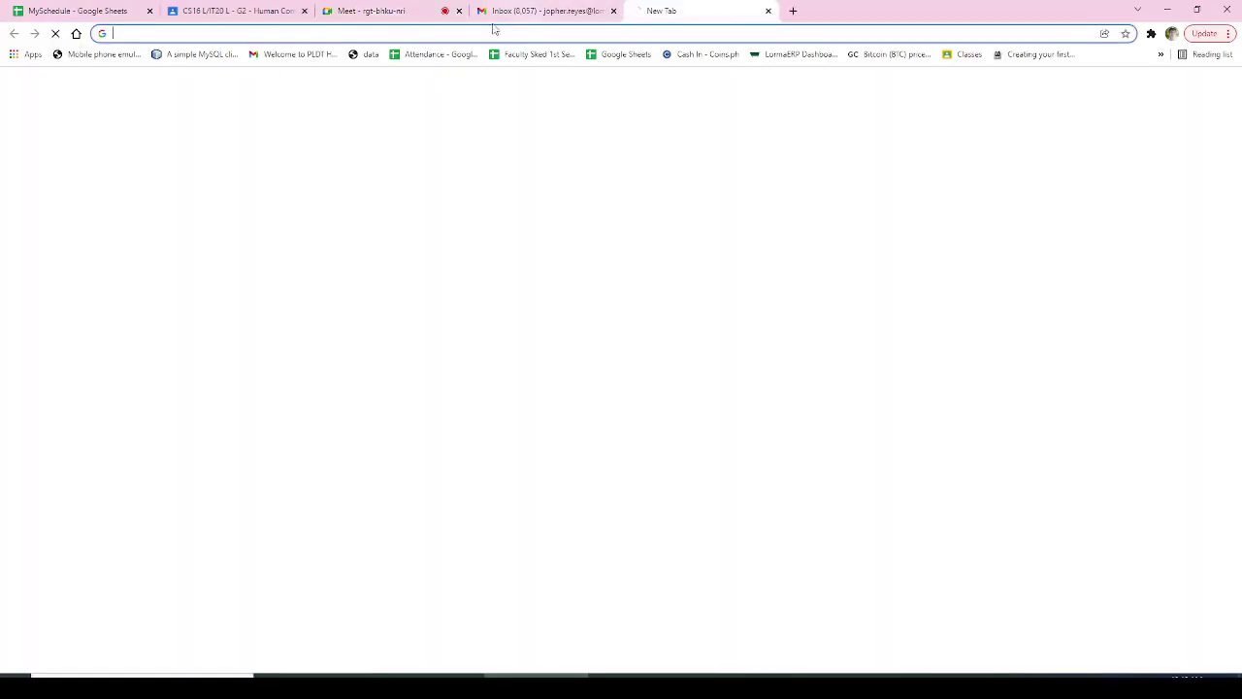
click(442, 55)
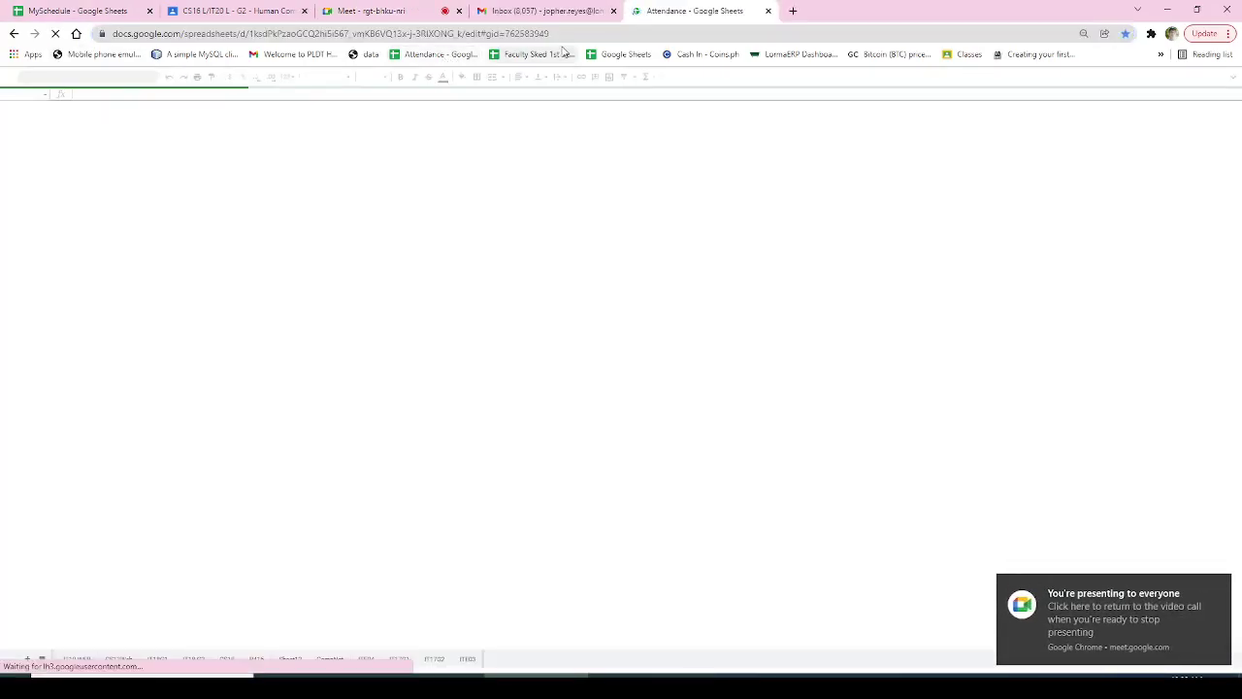
Open the ACCESS school management site at heaccess.lorma.edu in a new browser tab and enter its System area
click(793, 11)
click(776, 32)
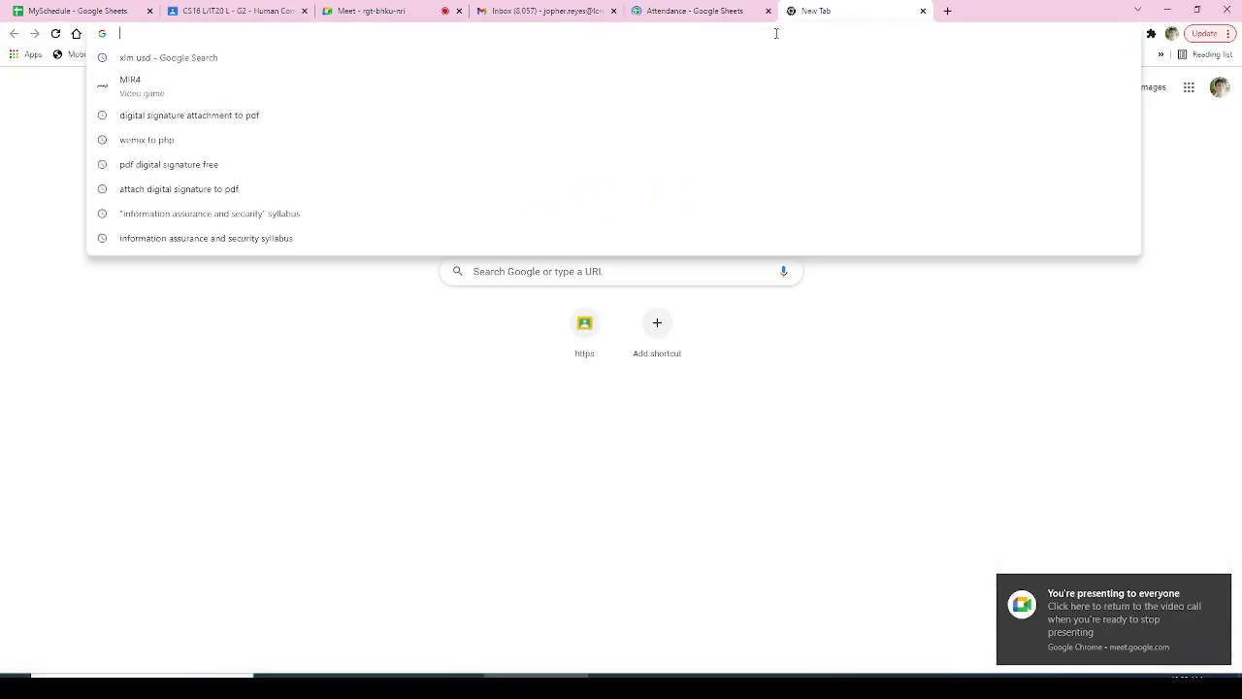
text(h)
key(Return)
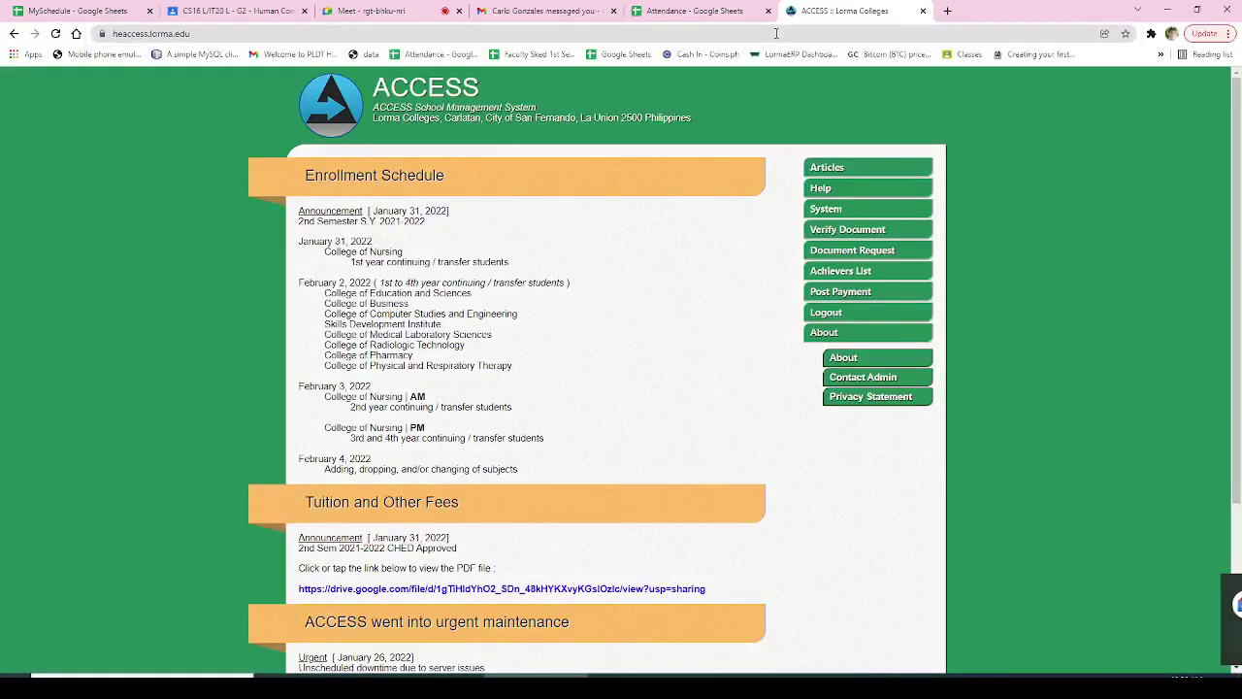
click(852, 212)
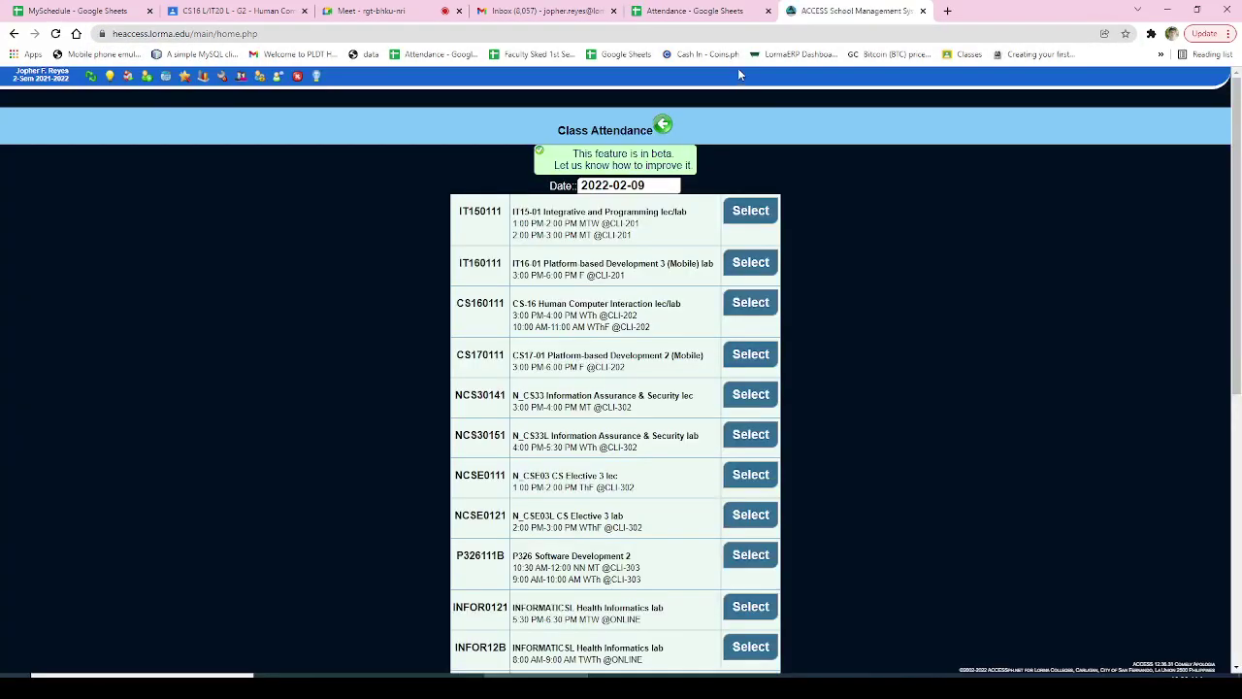
Go back to the first-semester Attendance spreadsheet and close it
click(708, 10)
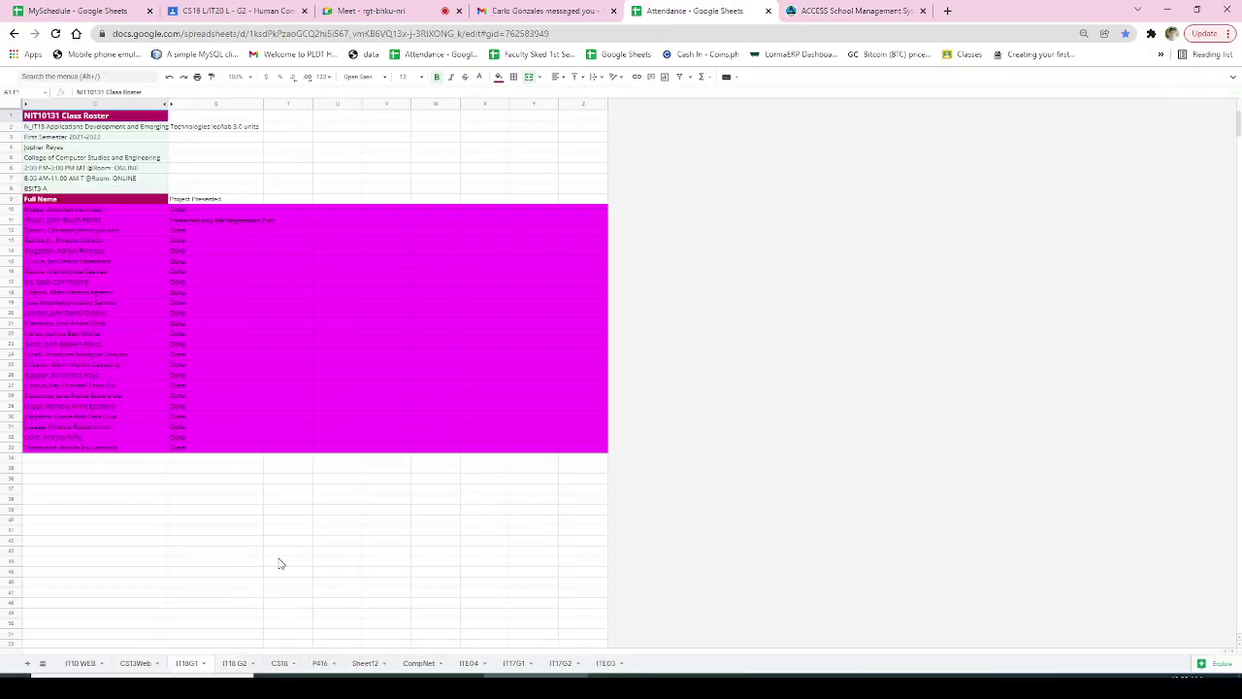
click(767, 11)
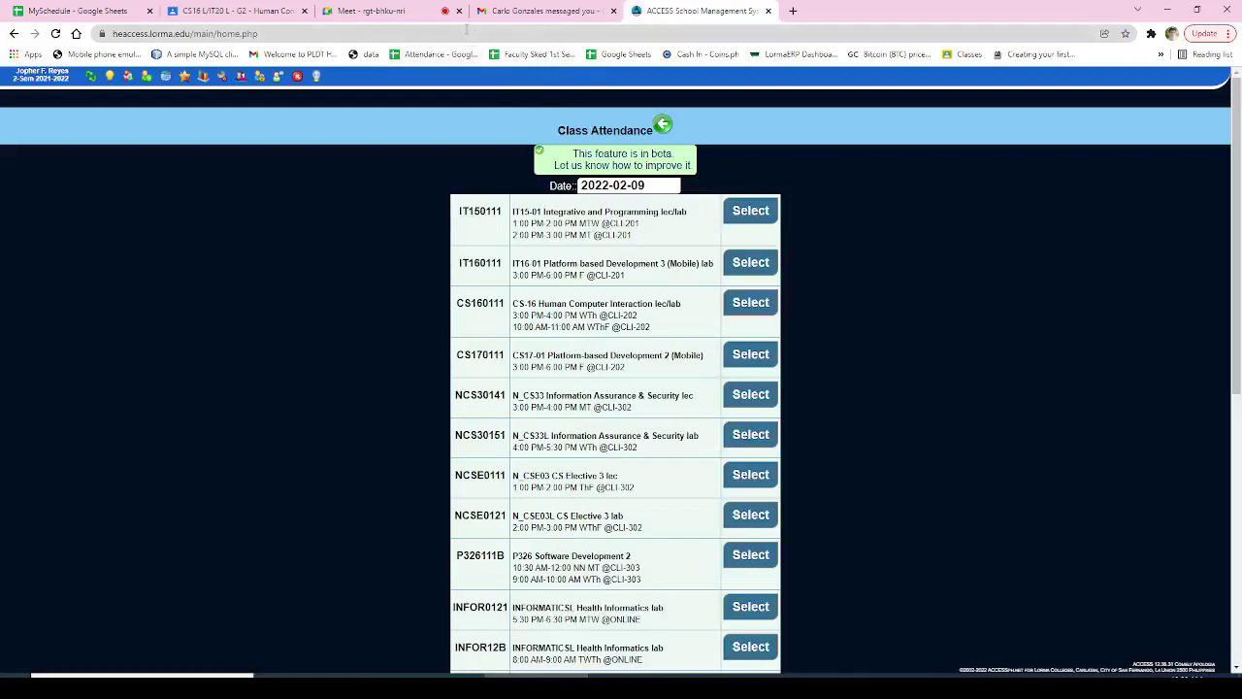
Open the Attendance spreadsheet from the SY 2021-2022 - 2nd Sem folder in Google Drive, inside LORMA and SCHOOL YEAR
click(792, 12)
text(driv)
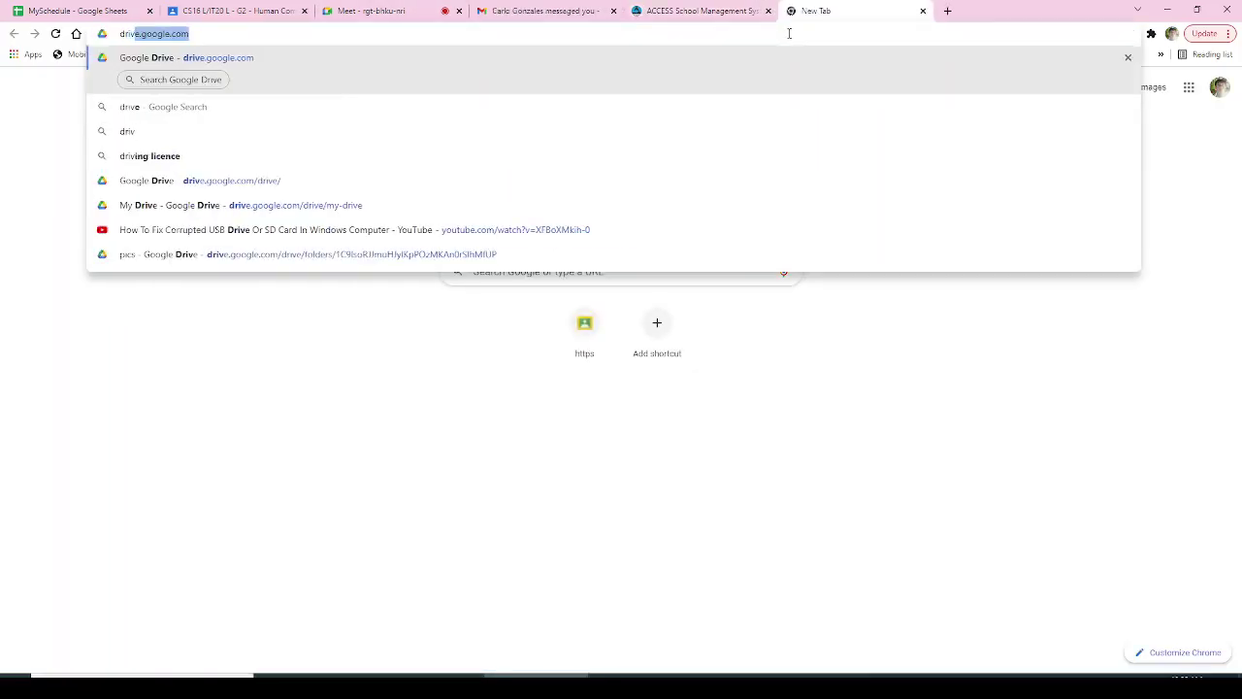
key(Return)
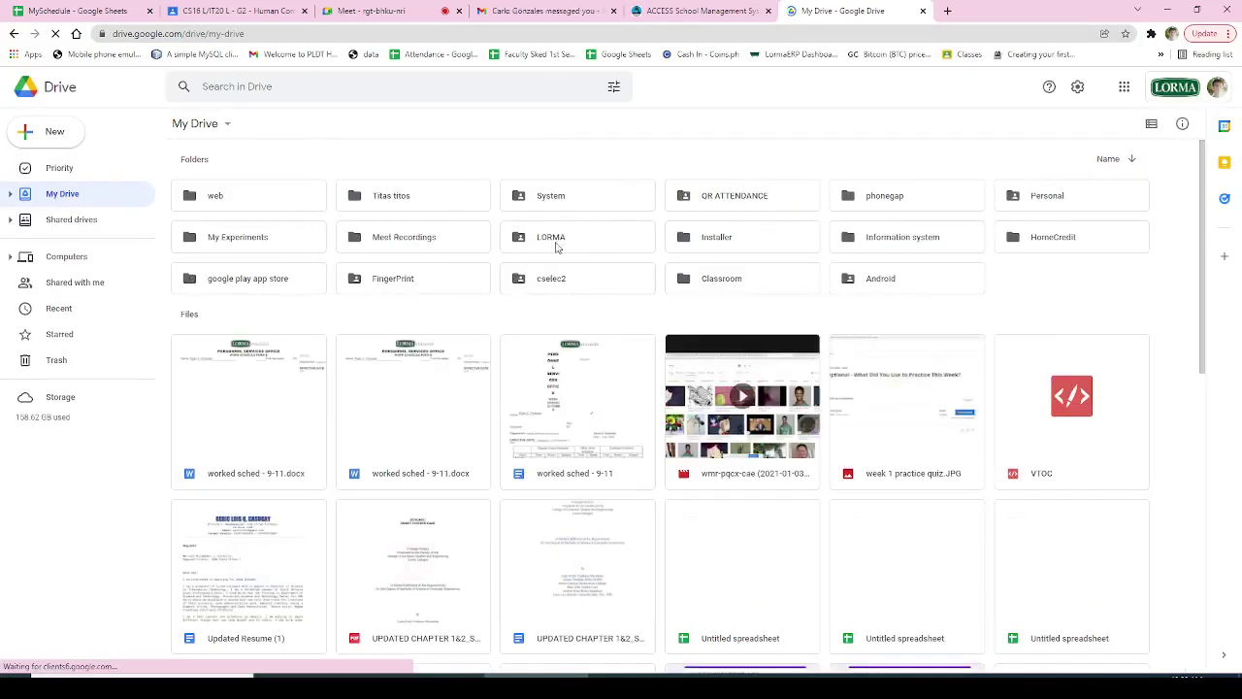
double_click(543, 241)
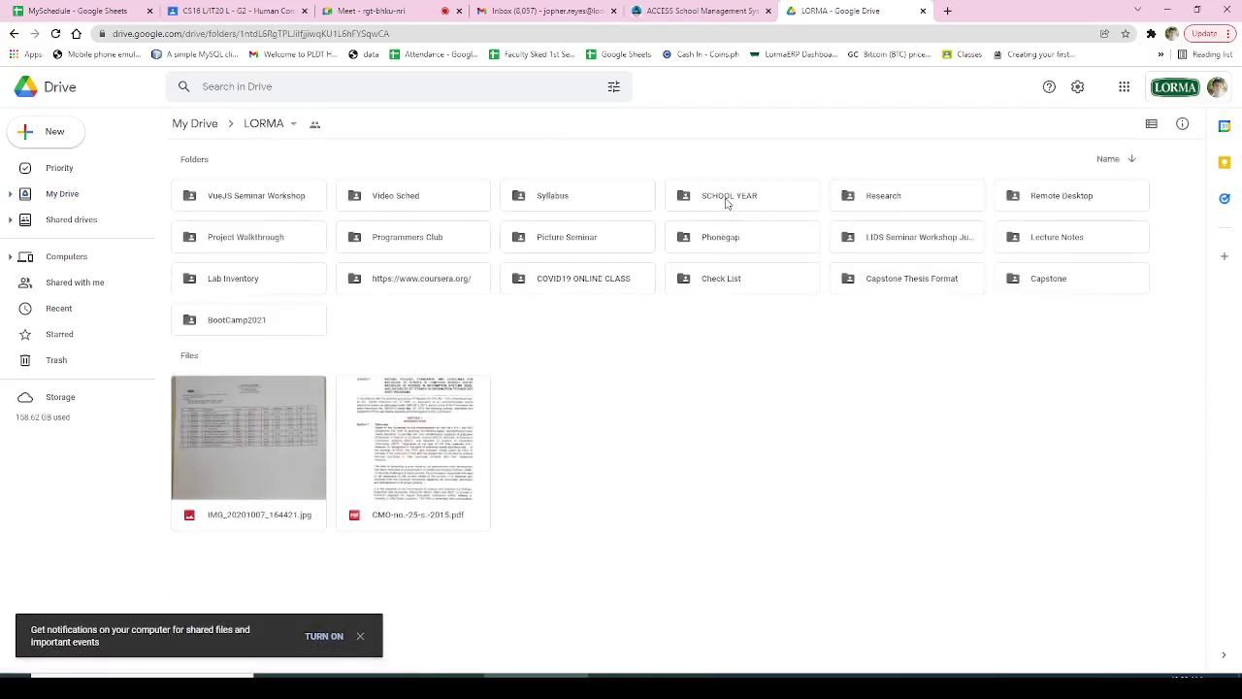
double_click(727, 200)
double_click(286, 200)
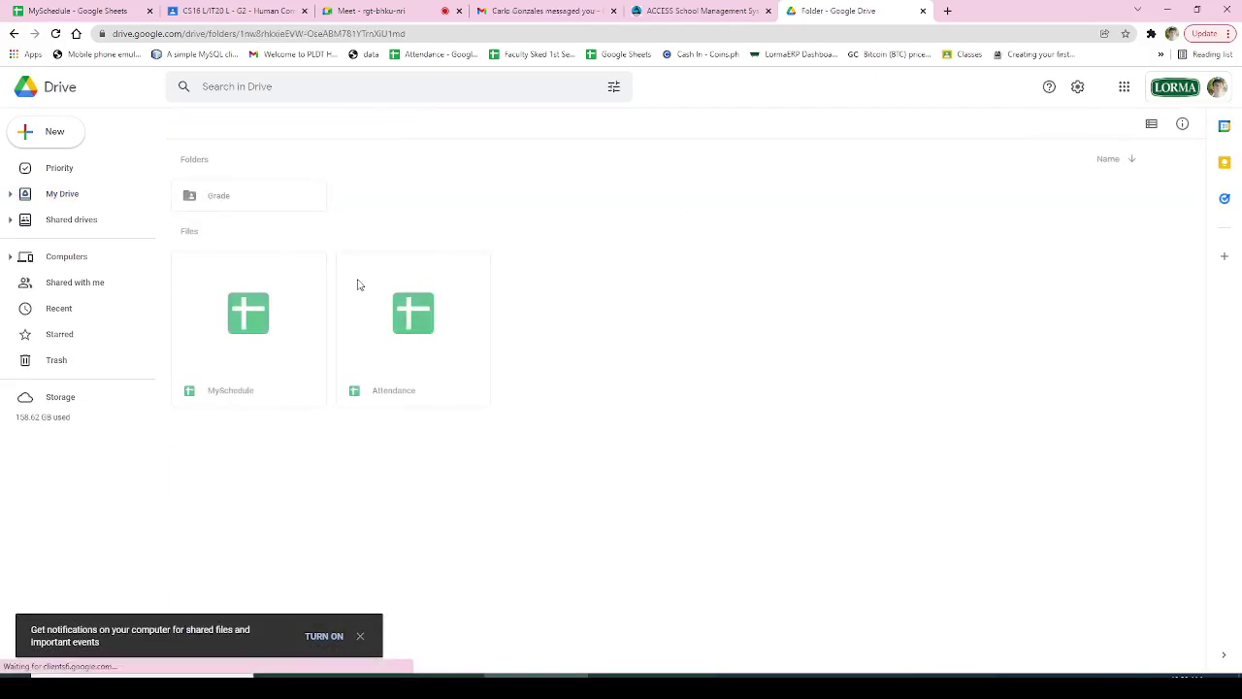
double_click(355, 291)
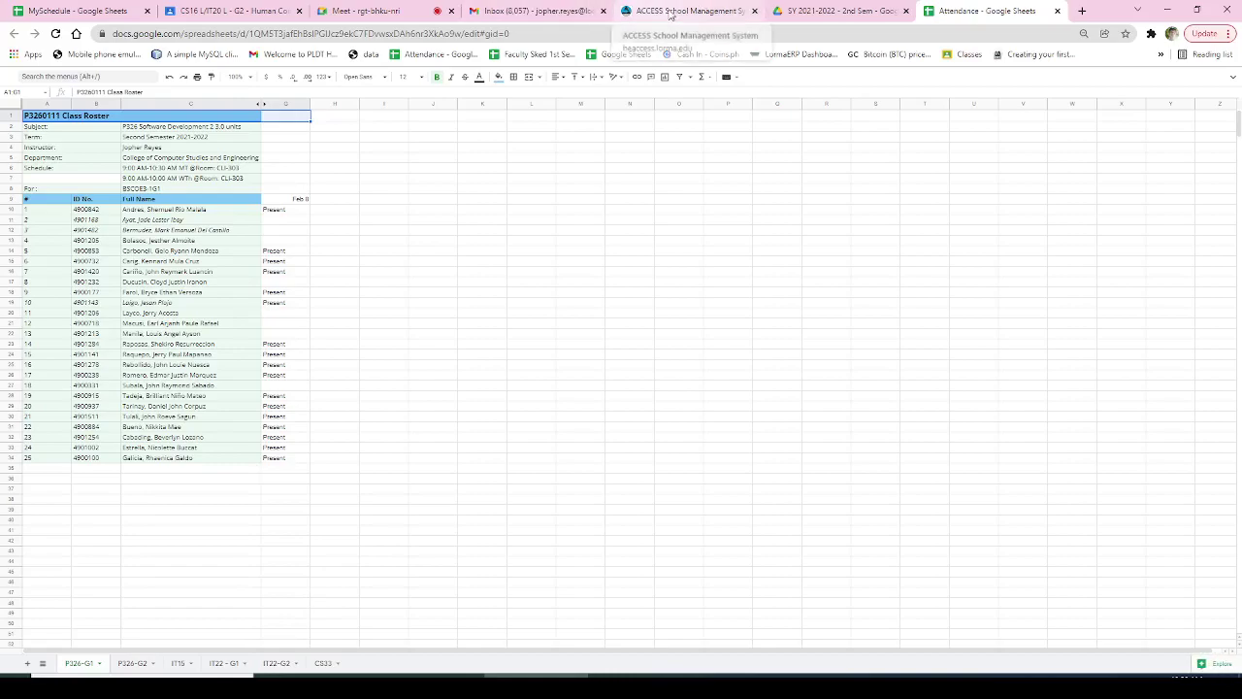
Add a blank sheet to the Attendance spreadsheet, then search the ACCESS class rosters for it20 and open the IT0320B roster
click(28, 663)
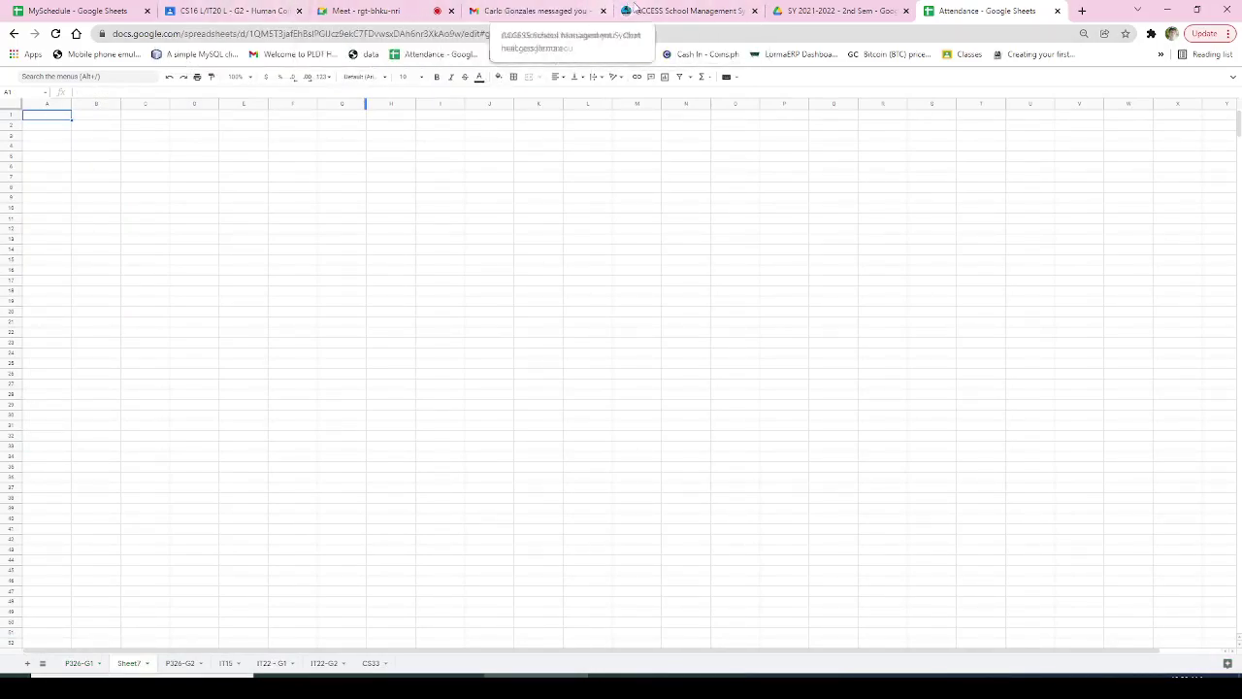
click(690, 10)
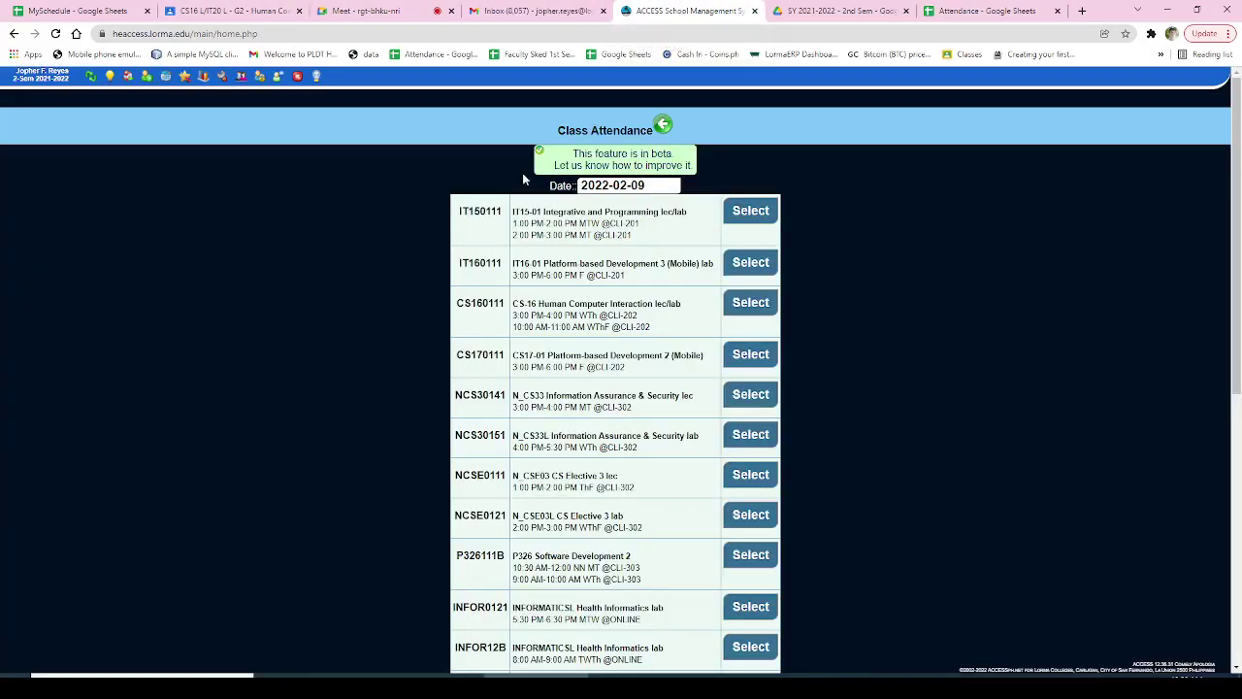
mouse_move(211, 82)
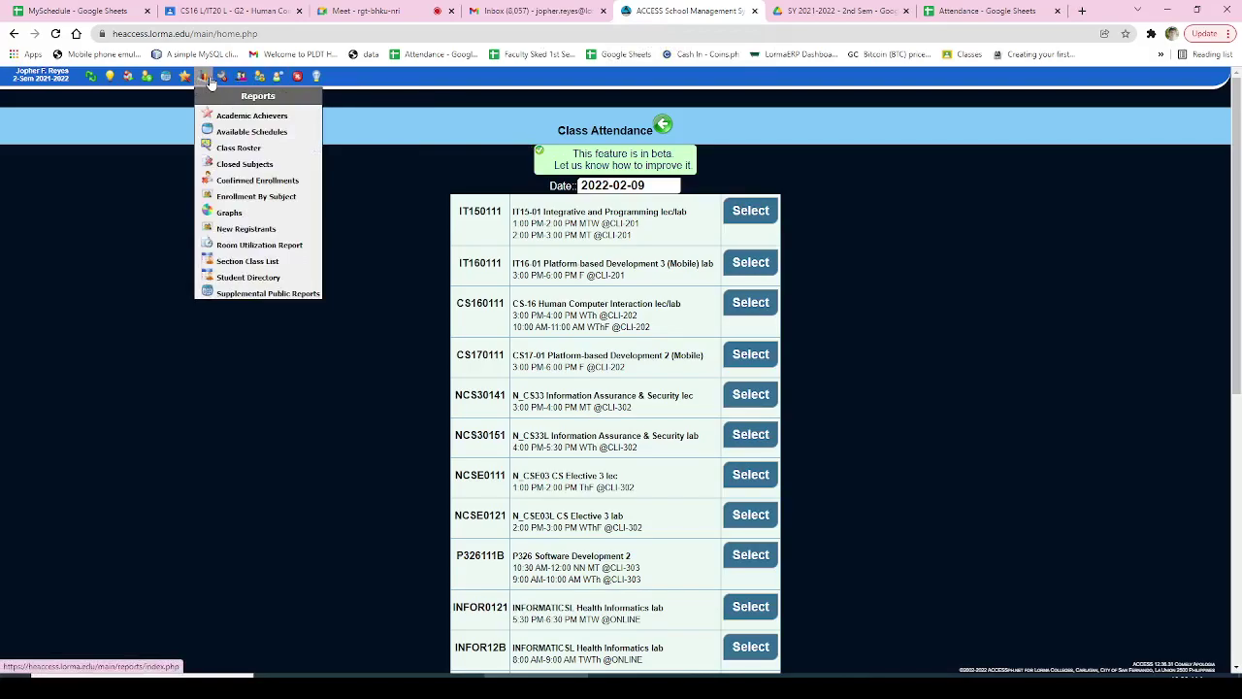
click(241, 148)
click(594, 132)
text(it20)
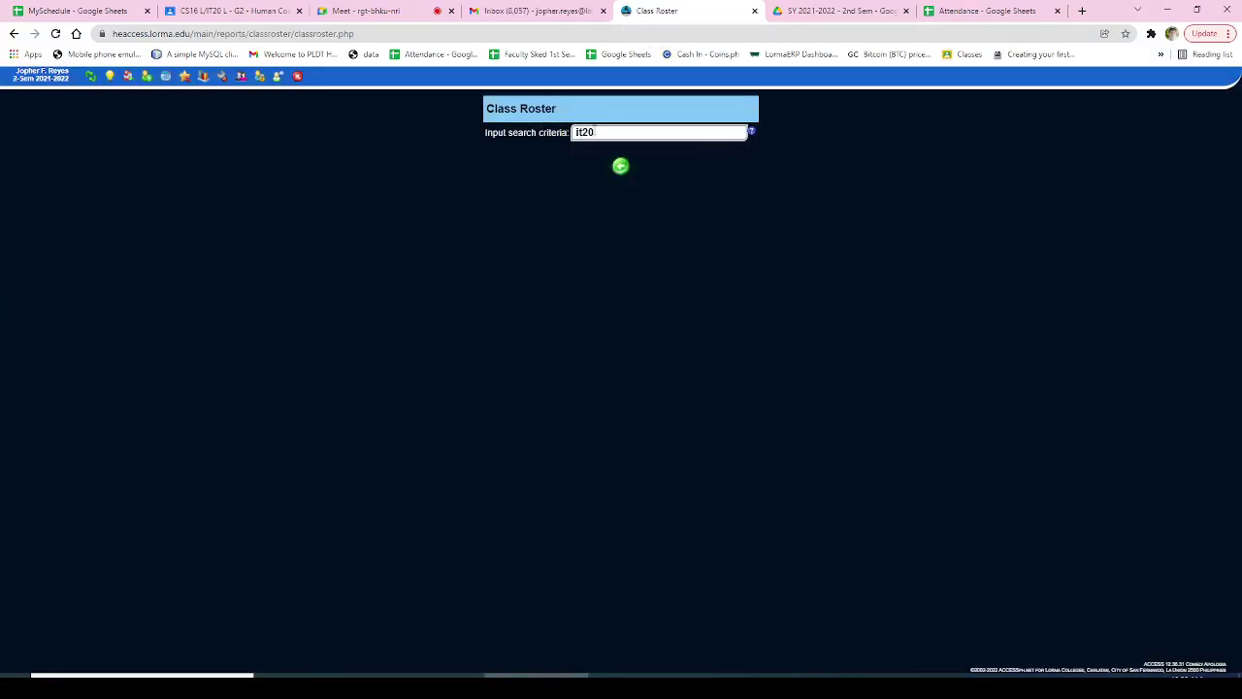
click(553, 206)
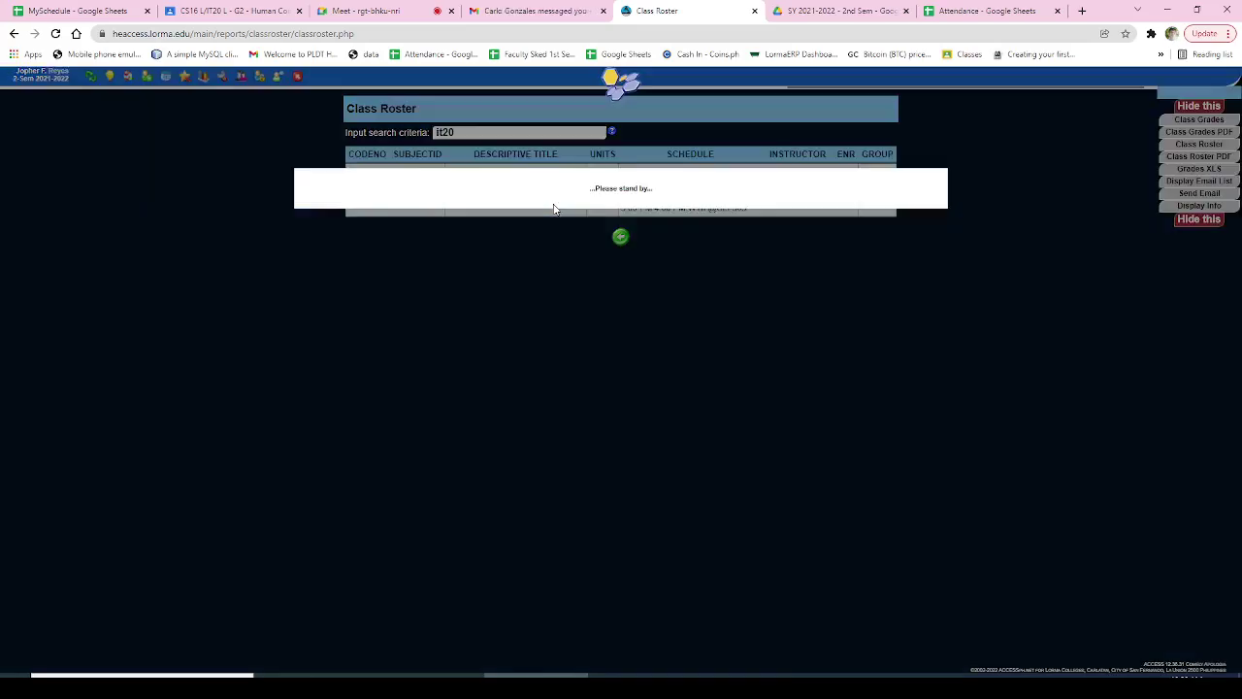
Copy the full IT0320B class roster, from its title to the last student, into the blank sheet starting at A1
drag(484, 159, 745, 600)
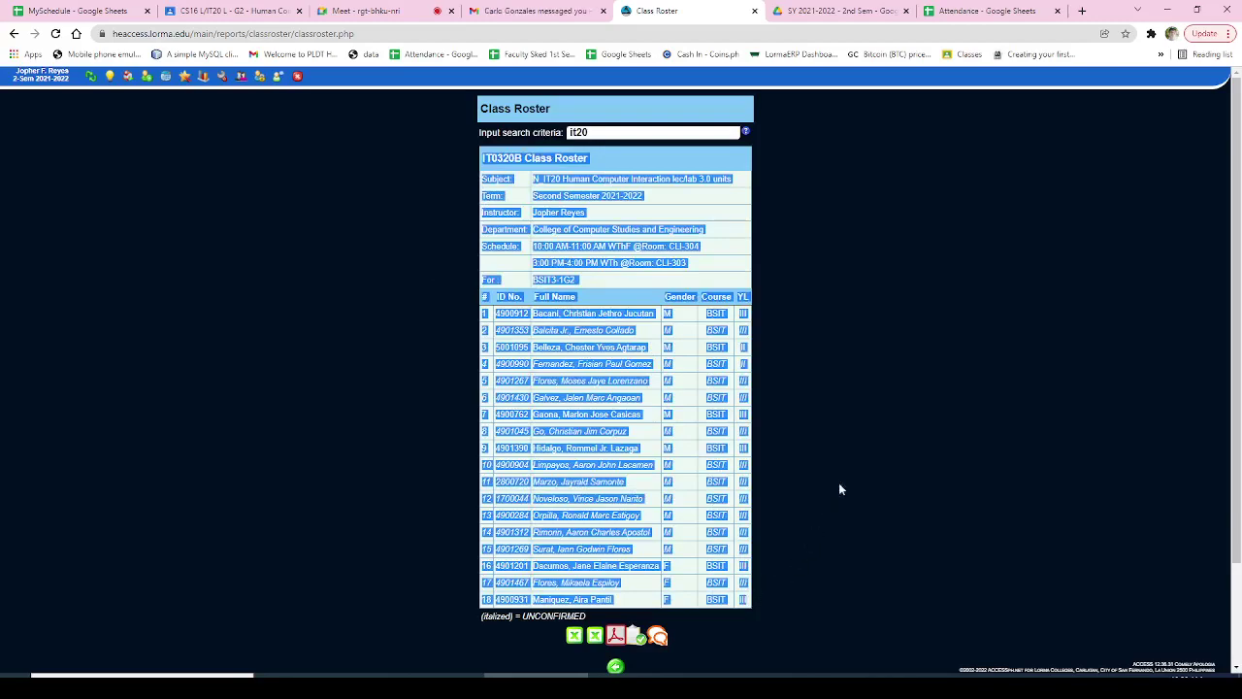
click(985, 11)
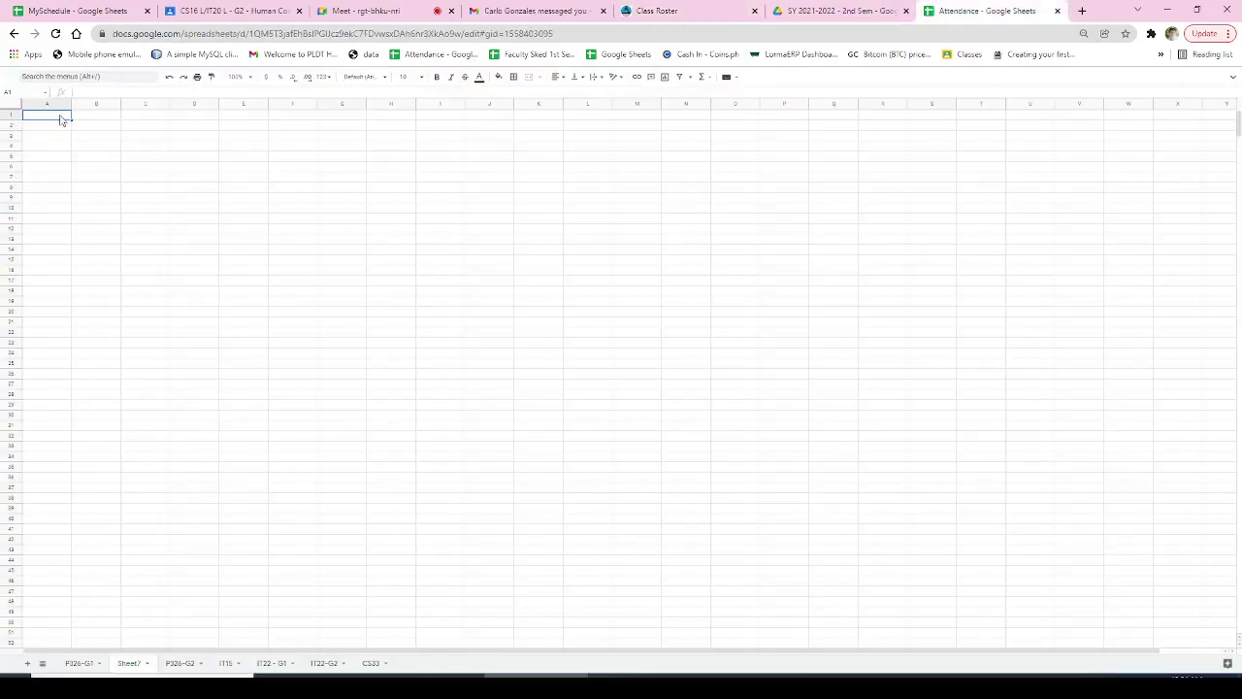
key(ctrl+v)
click(492, 304)
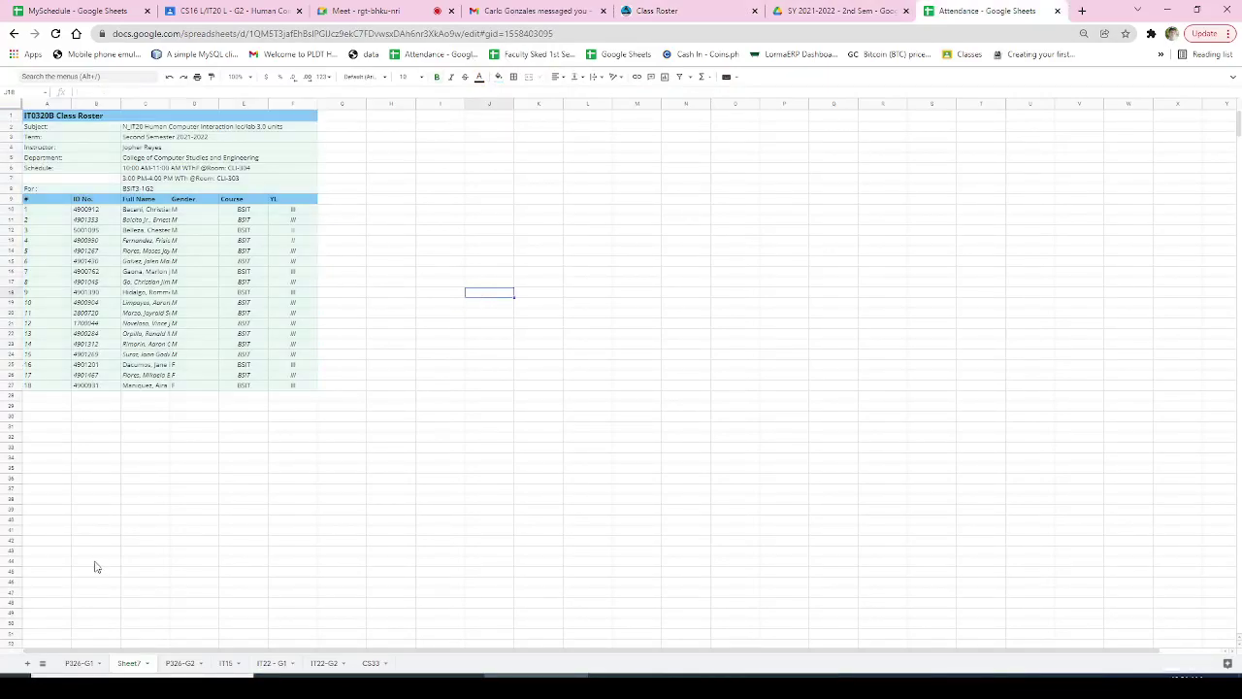
Add another blank sheet to the spreadsheet, then search the ACCESS class rosters for cs16 and open the CS160111 roster
click(27, 663)
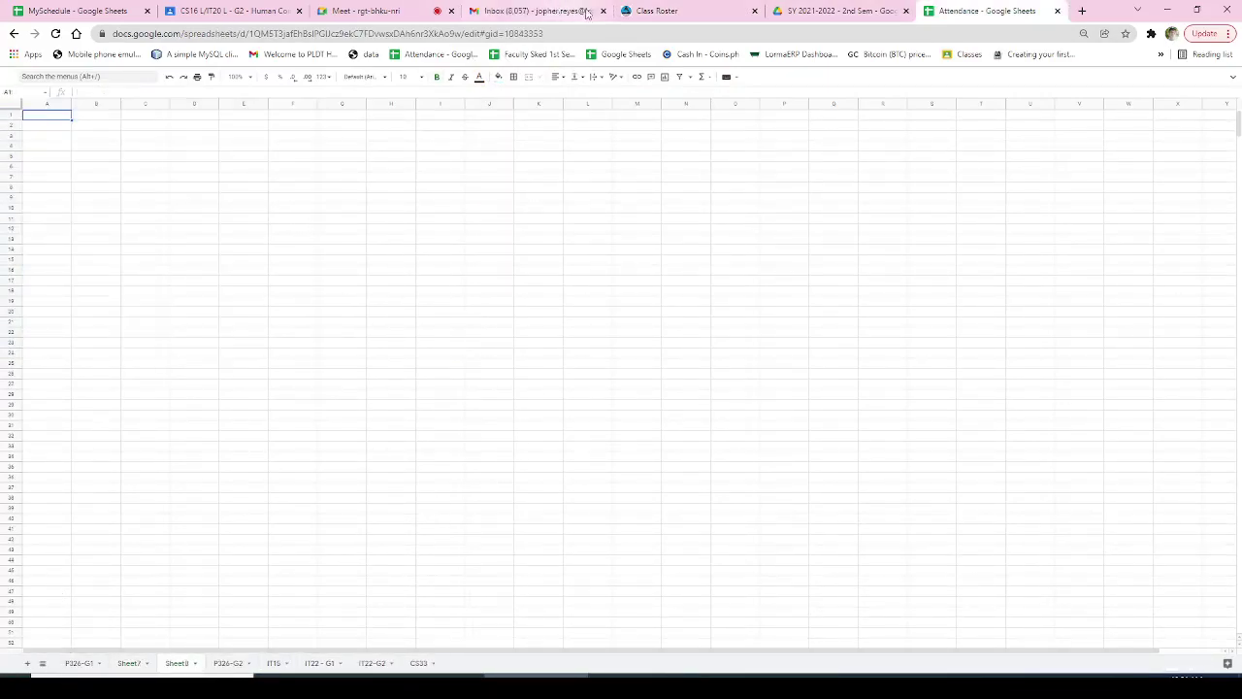
click(683, 12)
text(cs16)
key(Return)
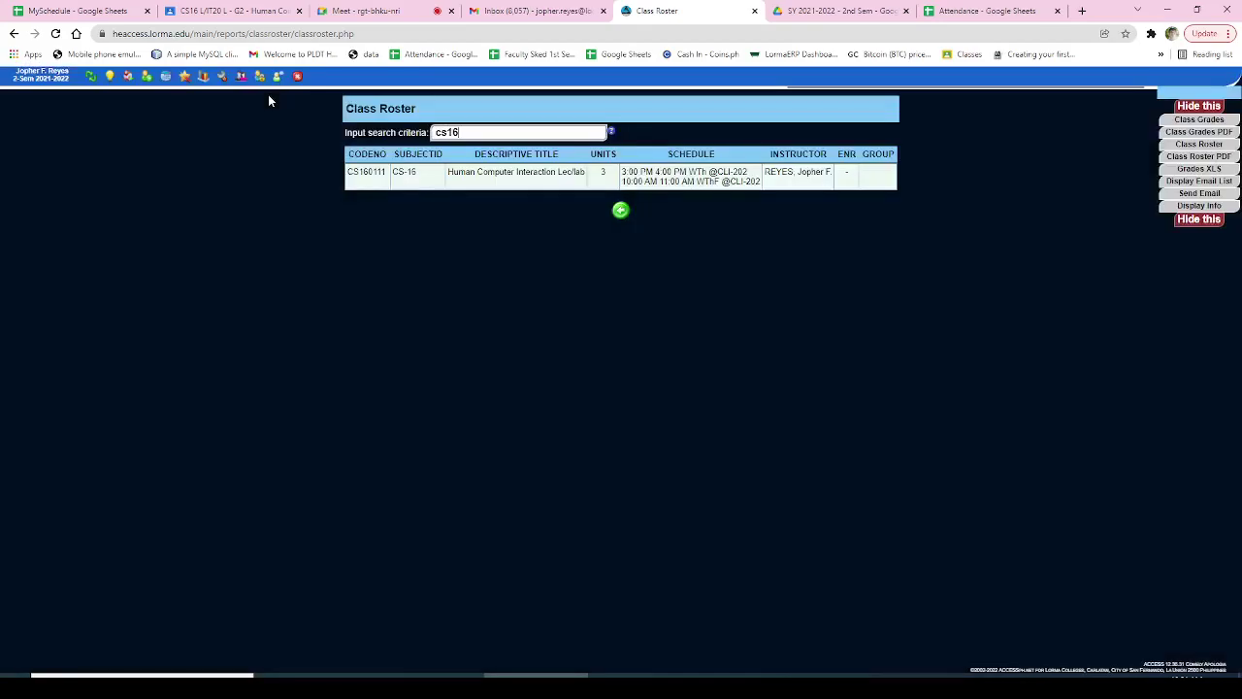
click(500, 176)
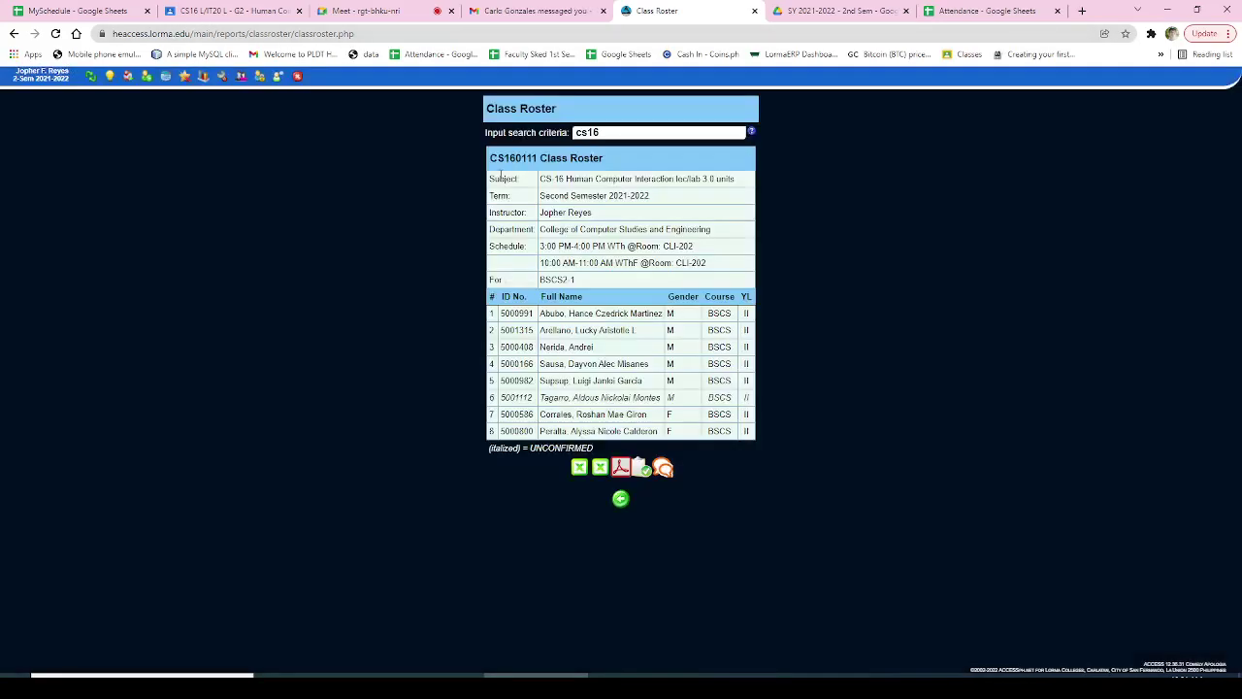
Copy the full CS160111 class roster into the second new sheet starting at A1
drag(491, 158, 749, 430)
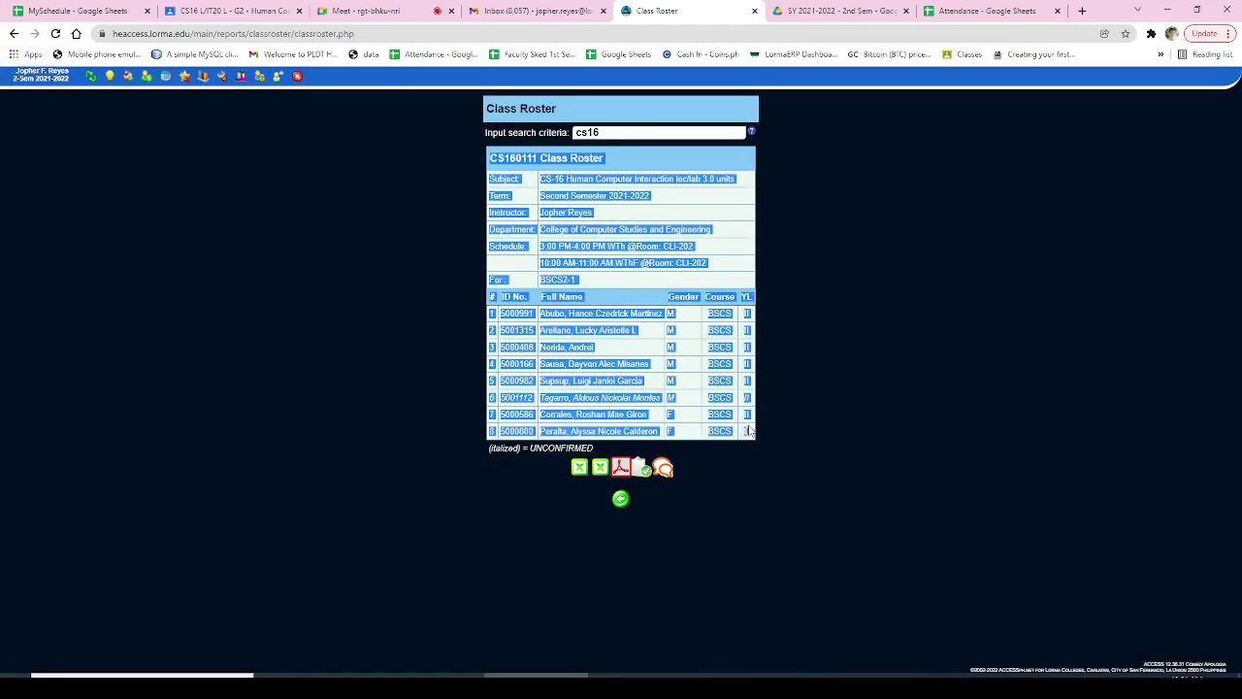
click(893, 309)
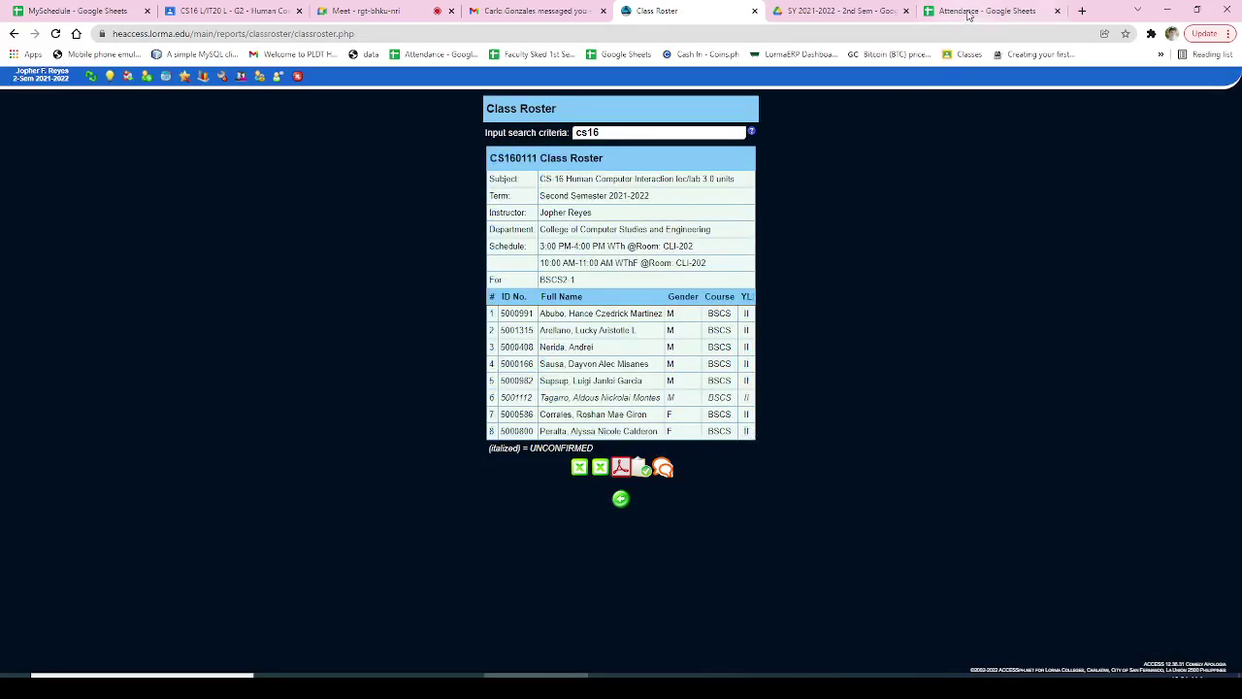
click(981, 11)
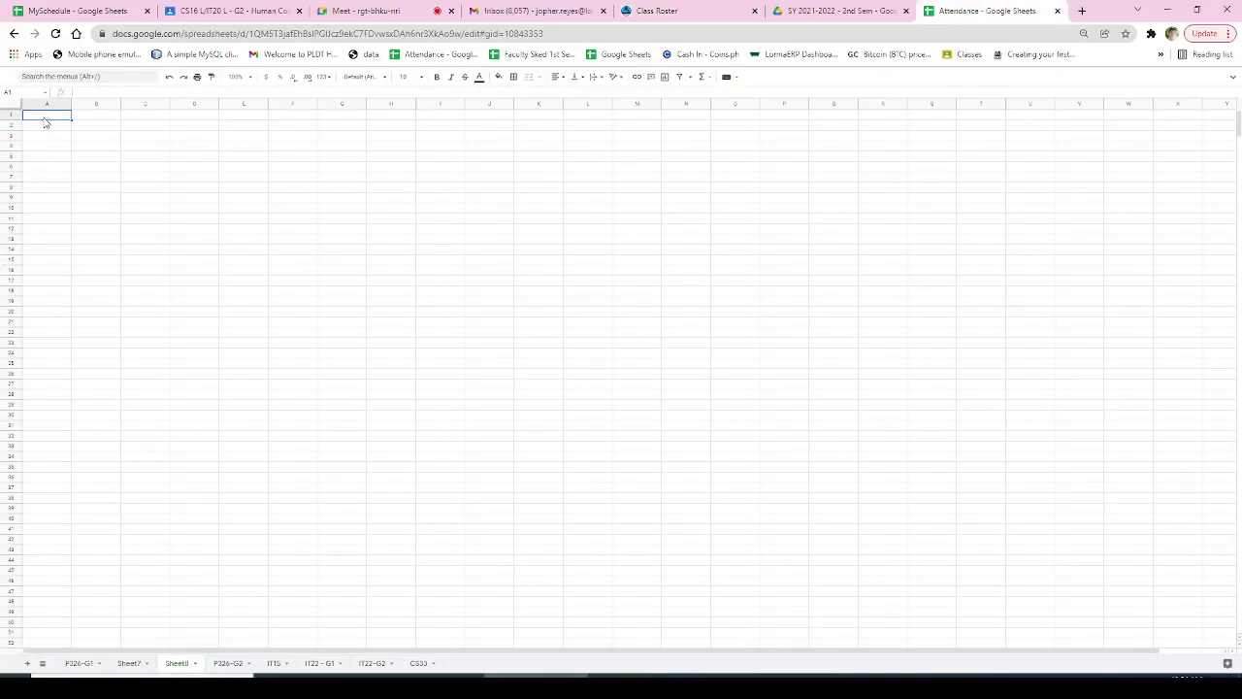
key(ctrl+v)
click(488, 345)
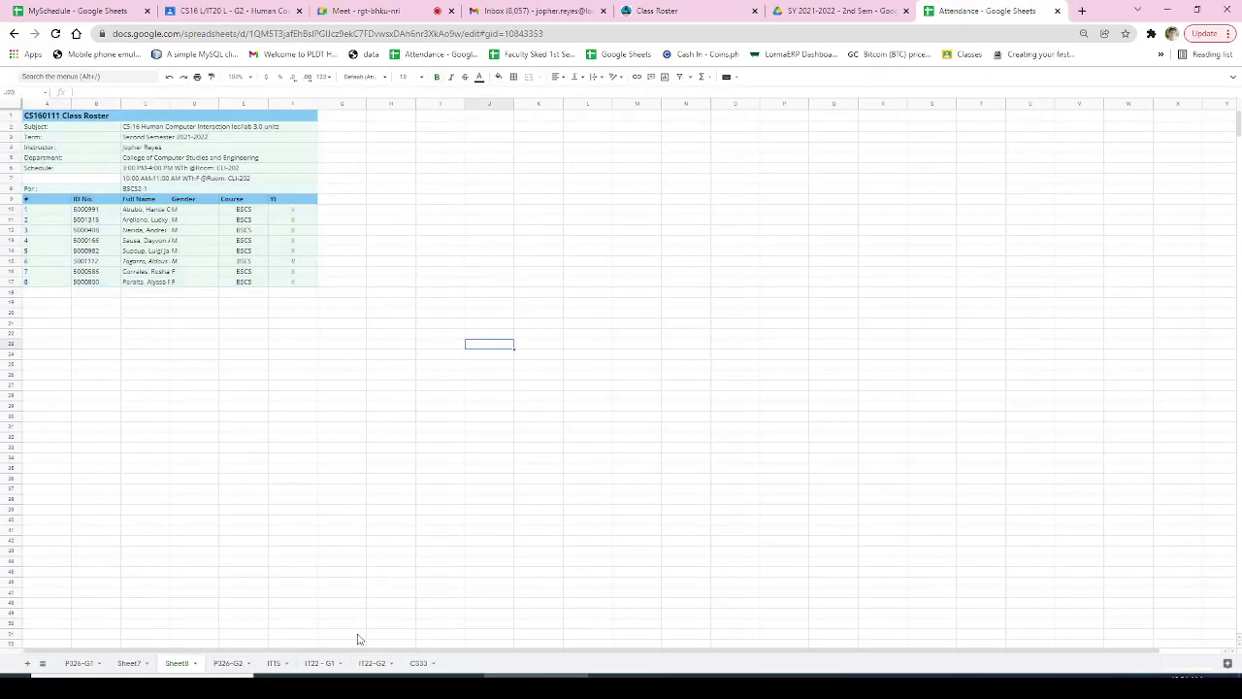
Move Sheet7 and Sheet8 to the end of the sheet order, after CS33
drag(132, 670, 452, 672)
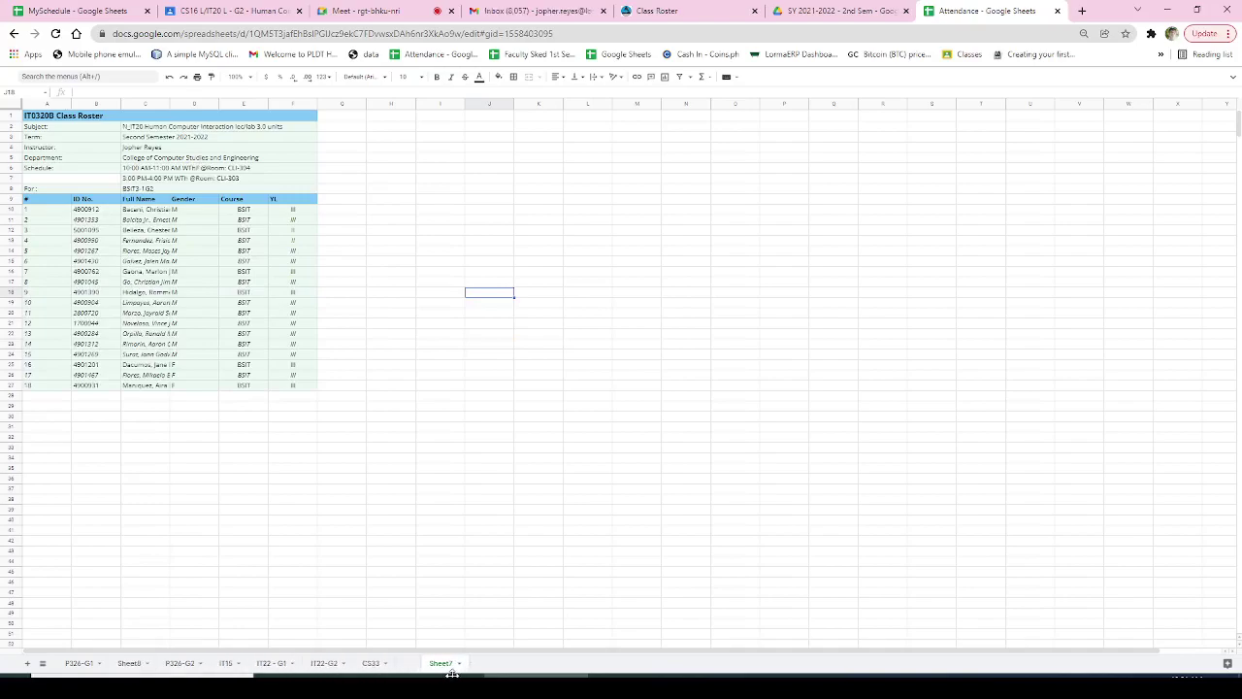
drag(129, 670, 456, 668)
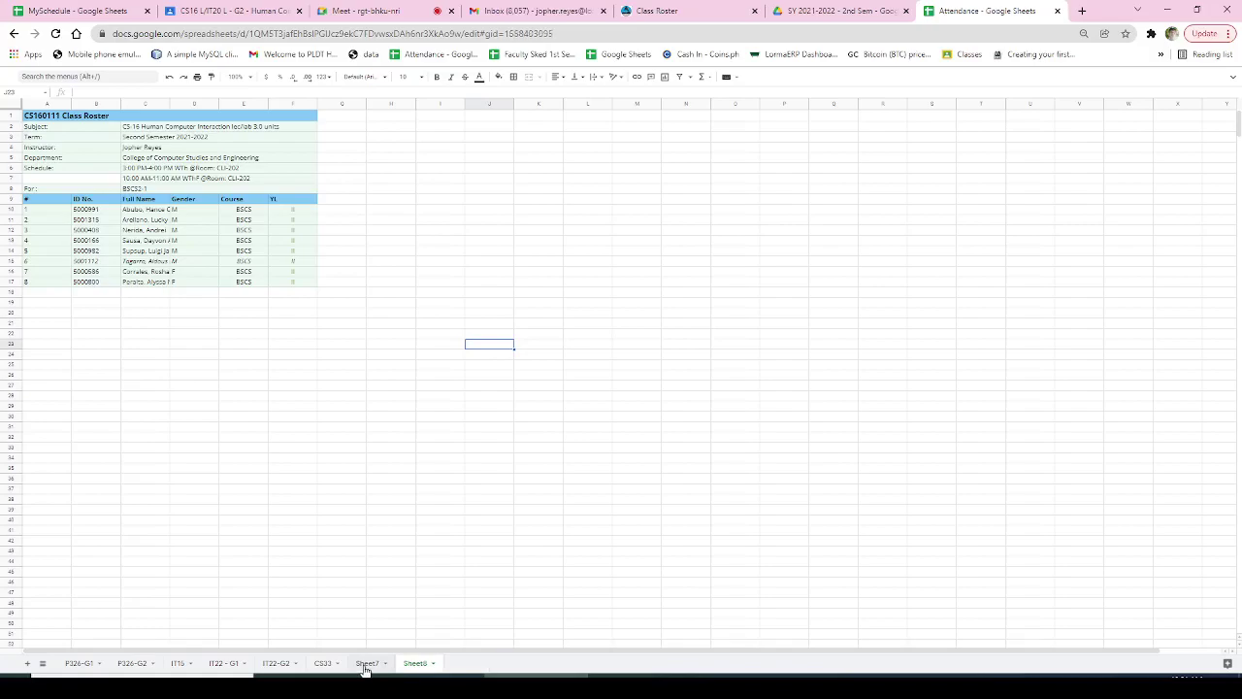
Rename Sheet7, which holds the IT0320B roster, as IT20-G2
click(365, 666)
double_click(365, 665)
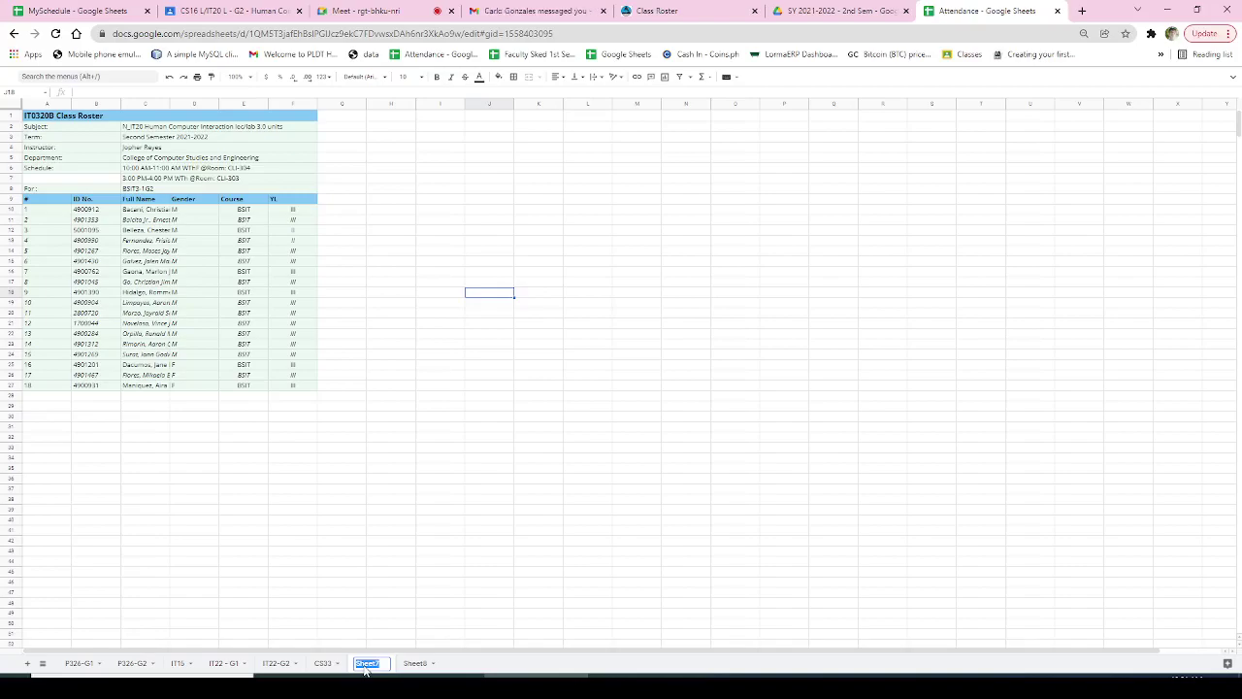
text(IT20)
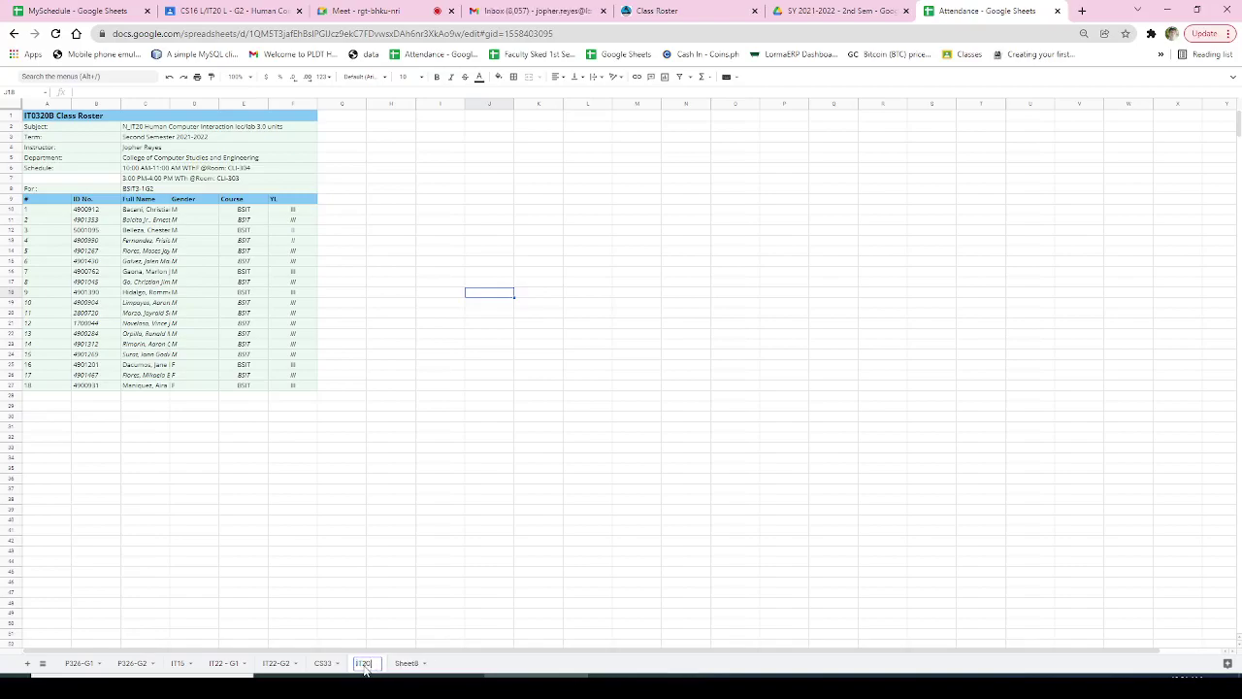
text(-G2)
key(Return)
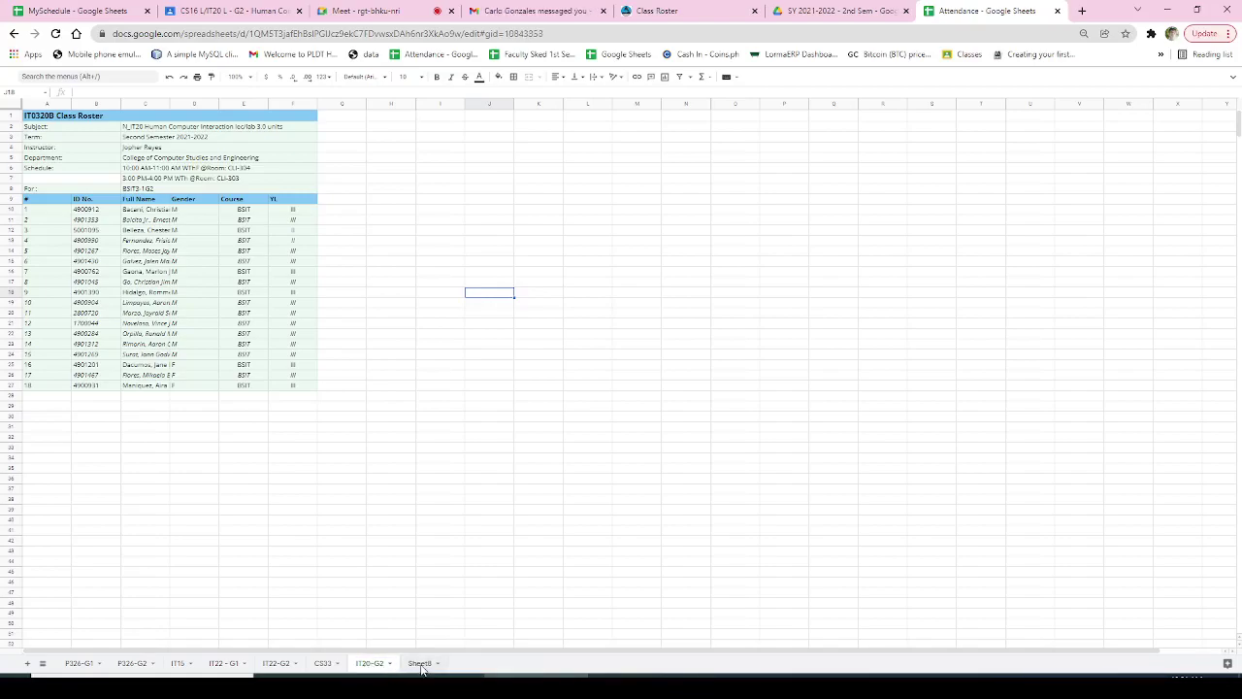
Rename Sheet8, which holds the CS160111 roster, as CS16 and return to the IT20-G2 sheet
right_click(419, 663)
click(423, 542)
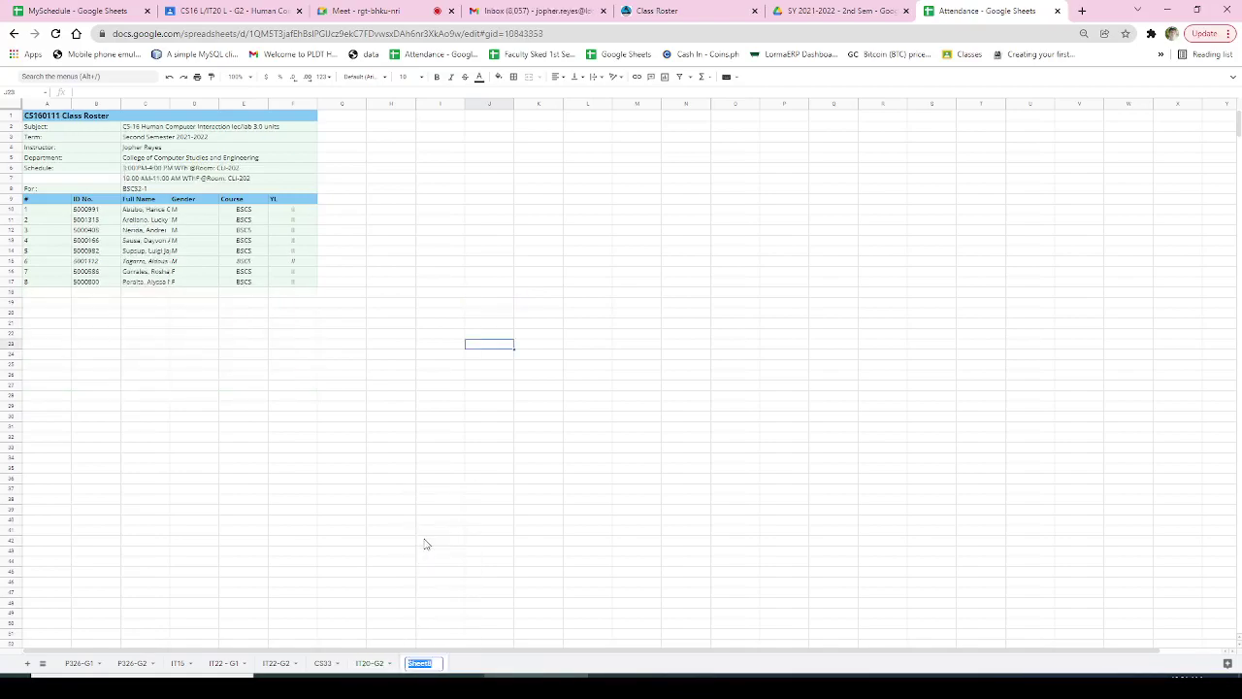
text(CS16)
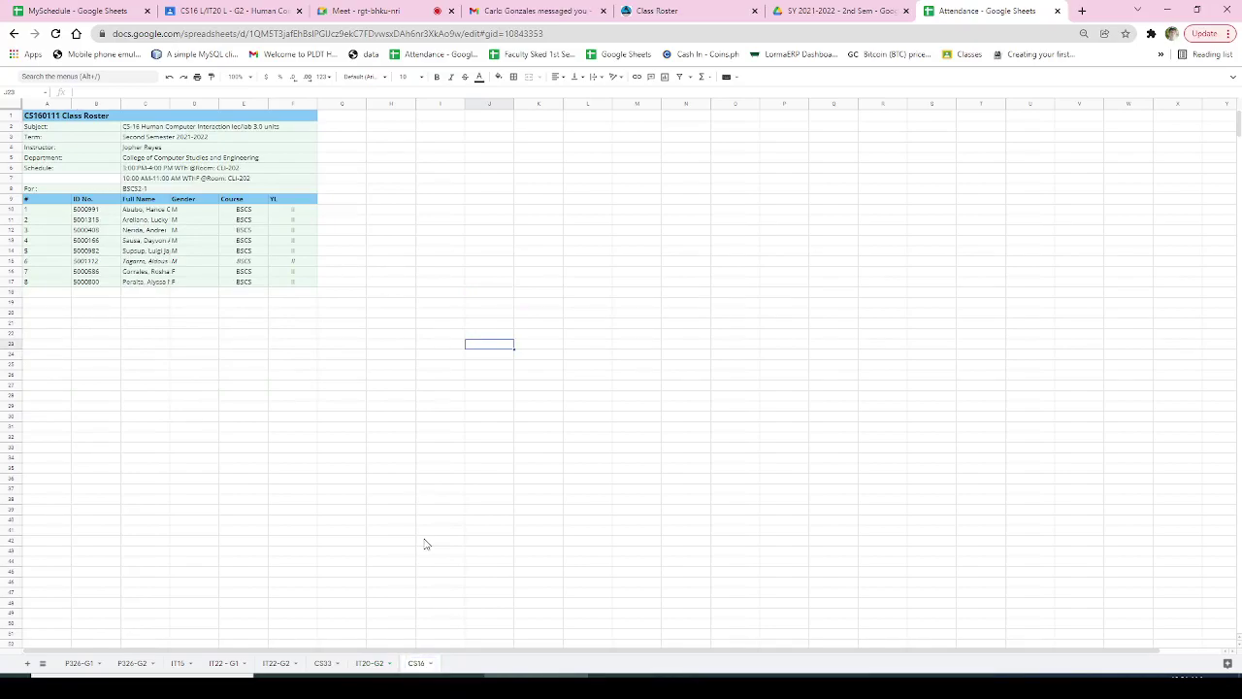
click(370, 664)
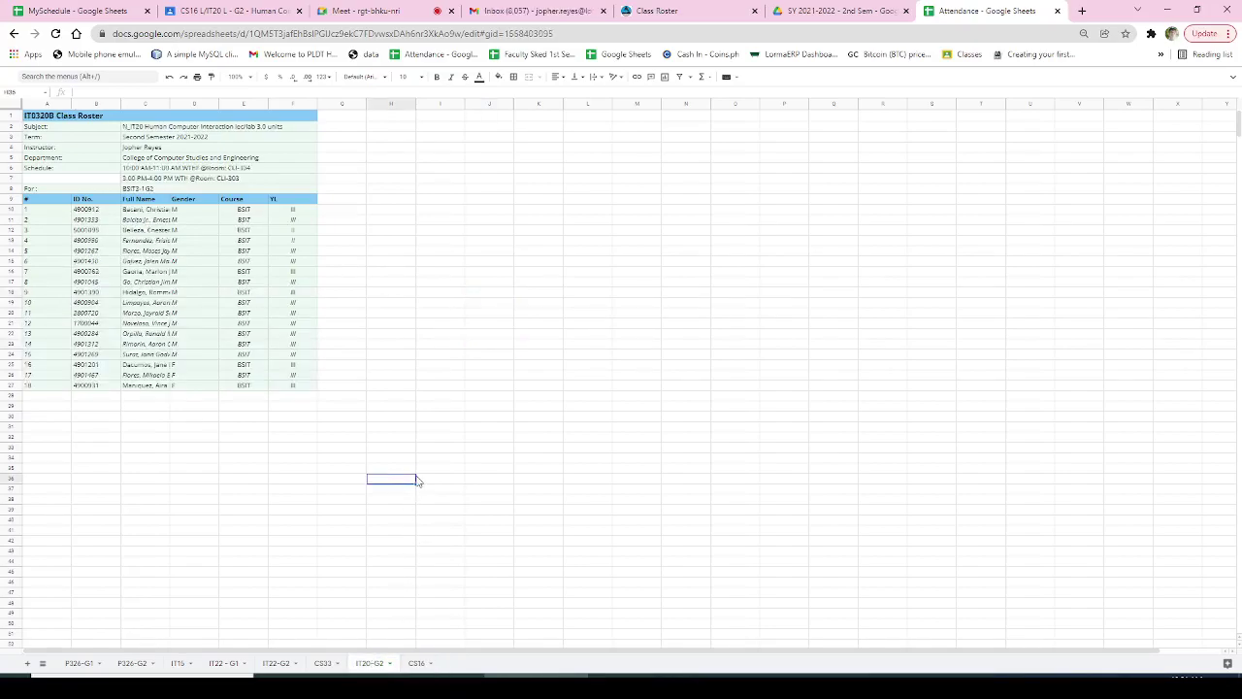
Enlarge the browser view of the IT20-G2 sheet and move the Google Meet tab out into its own window
click(462, 439)
key(ctrl+plus)
key(ctrl+plus)
key(ctrl+plus)
key(ctrl+plus)
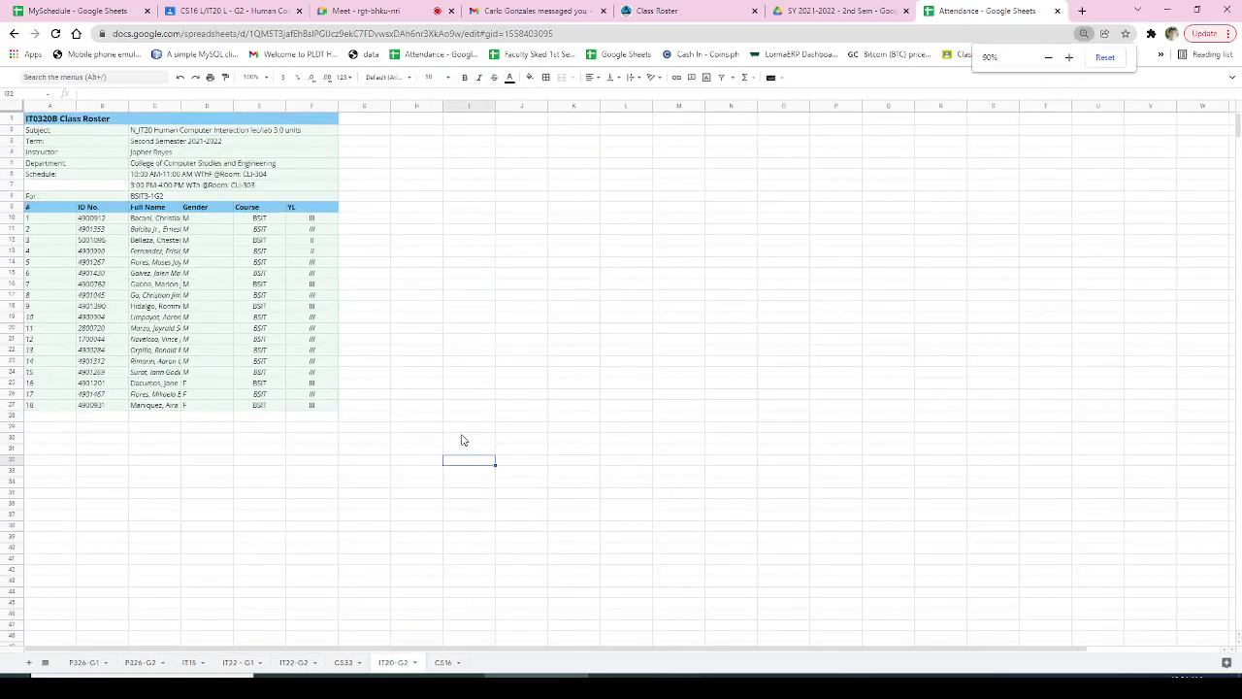
drag(394, 14, 328, 19)
key(alt+Tab)
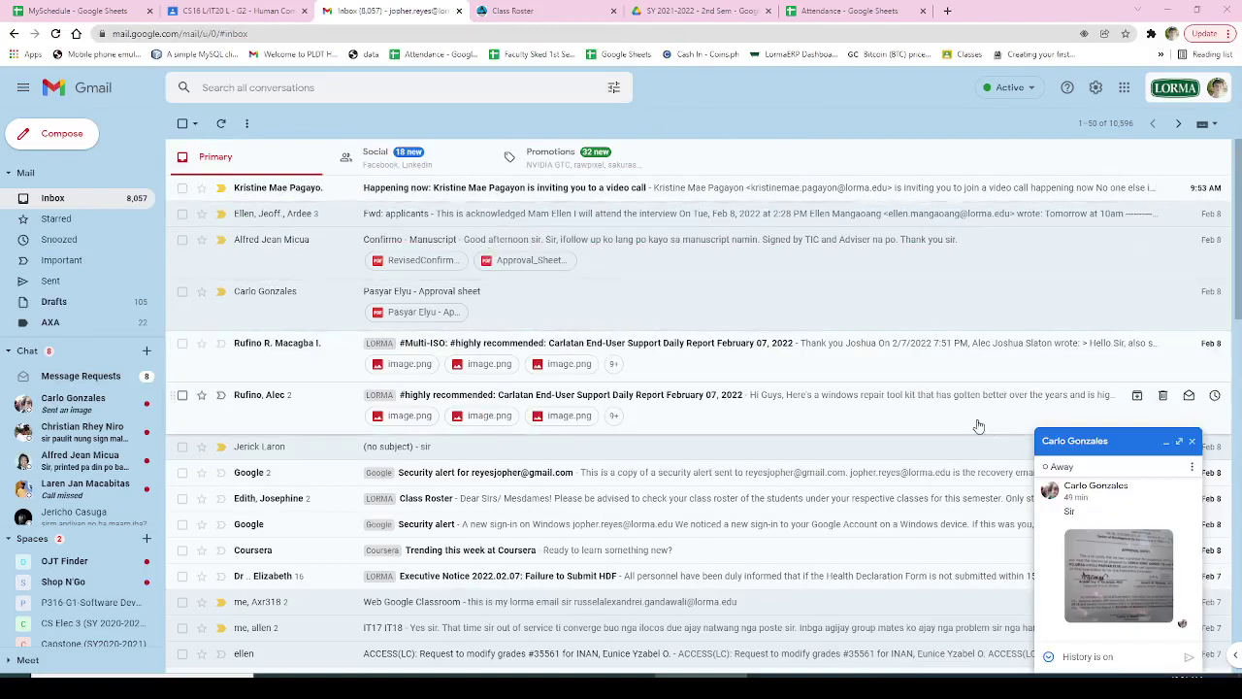
In the IT20-G2 sheet, enter Feb 9 as the attendance date in G9 and check the date against the system calendar
click(495, 12)
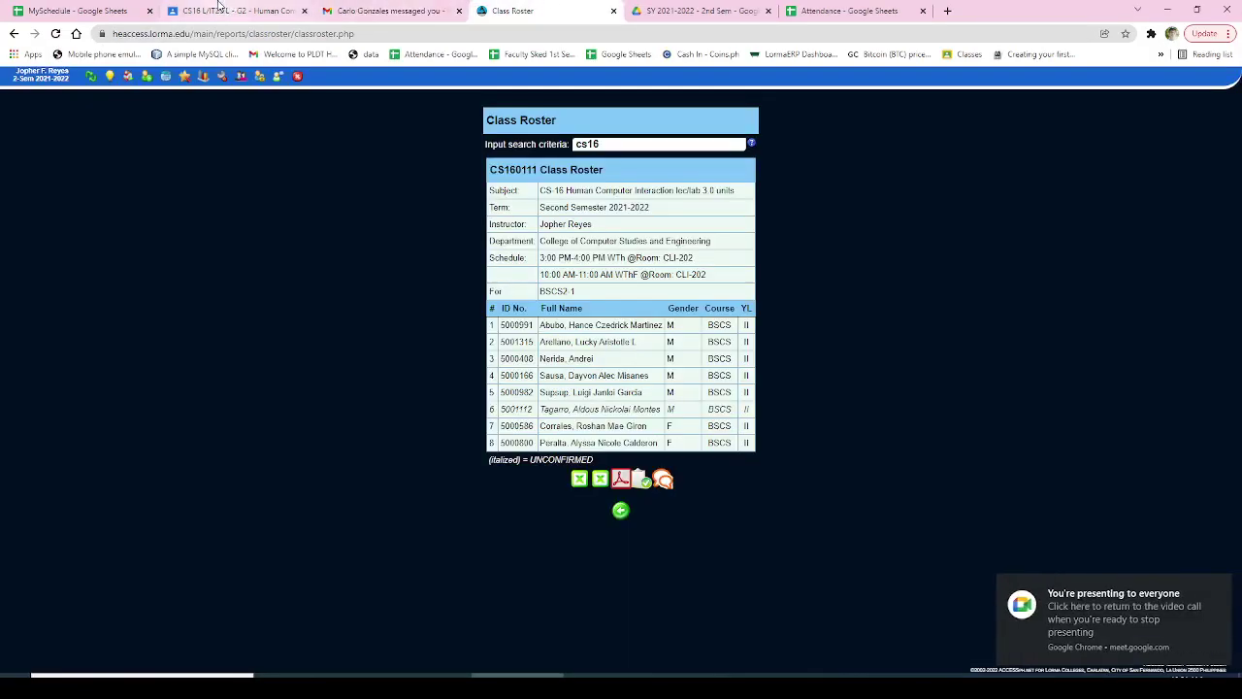
click(842, 11)
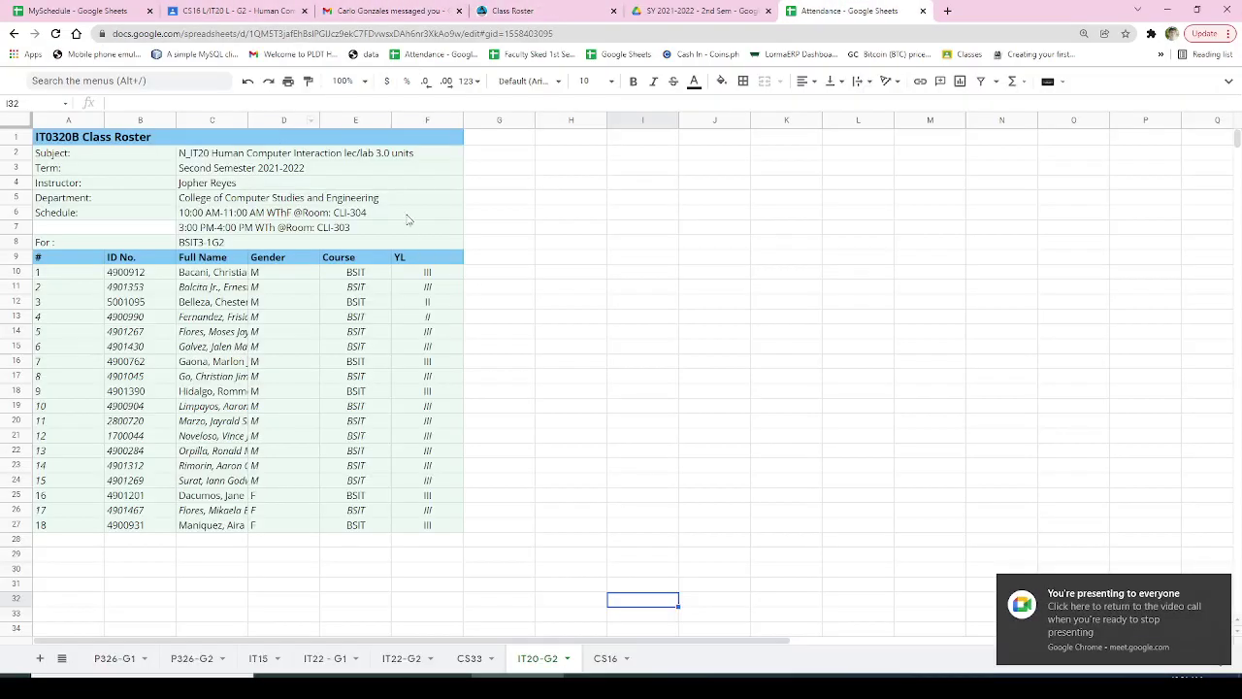
click(514, 257)
text(Feb 9)
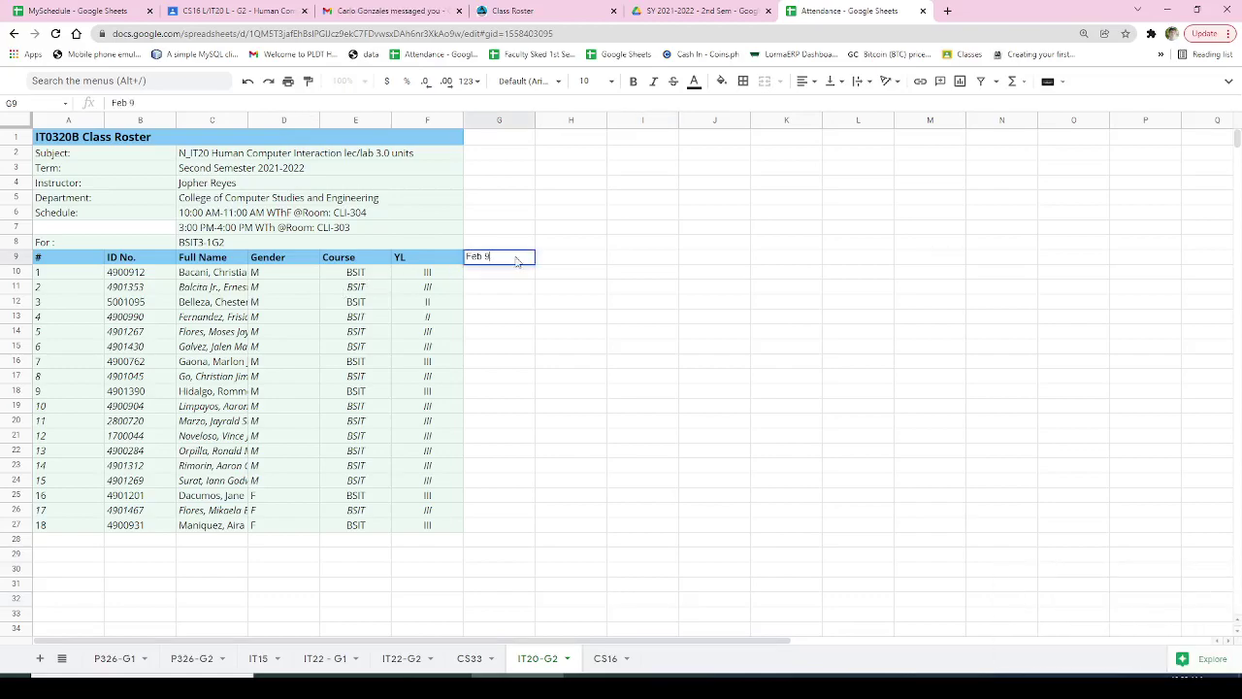
key(Return)
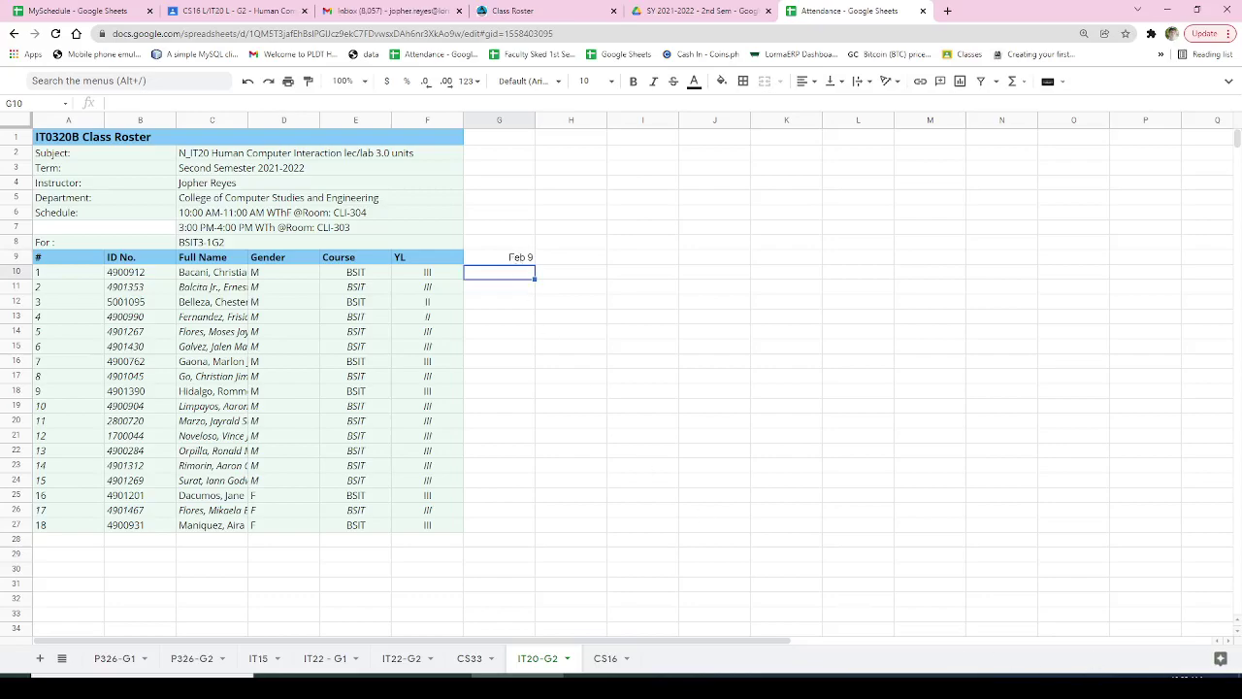
click(1198, 676)
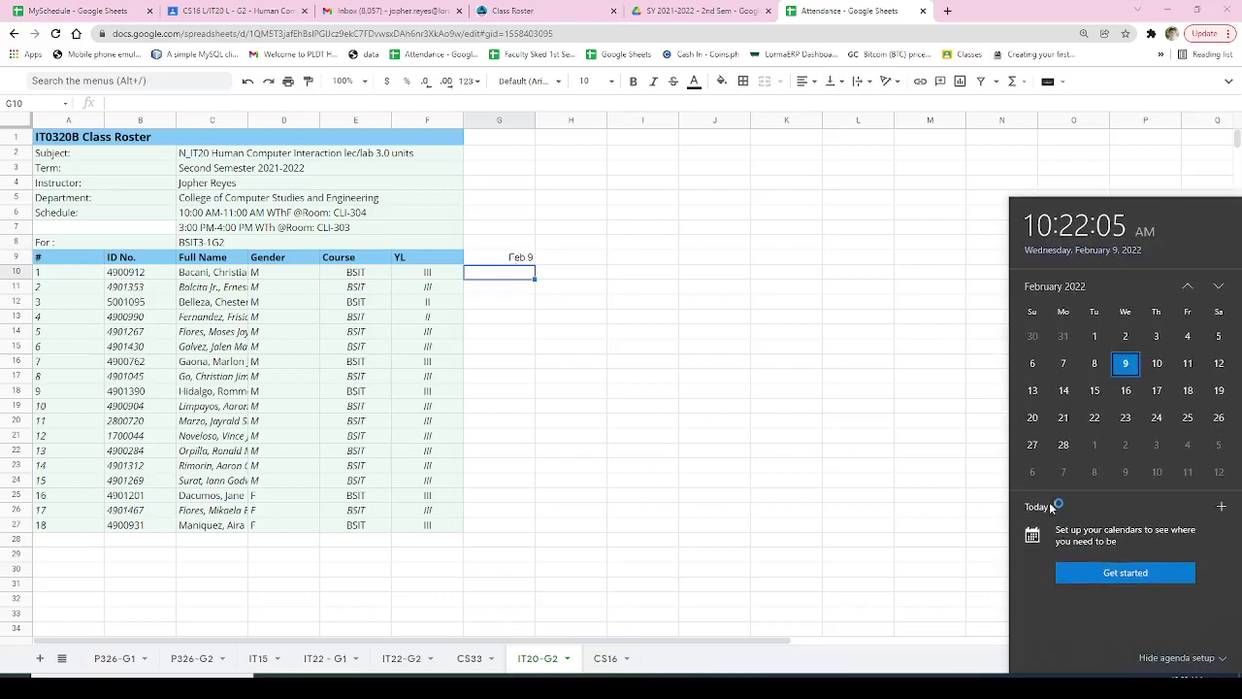
click(728, 336)
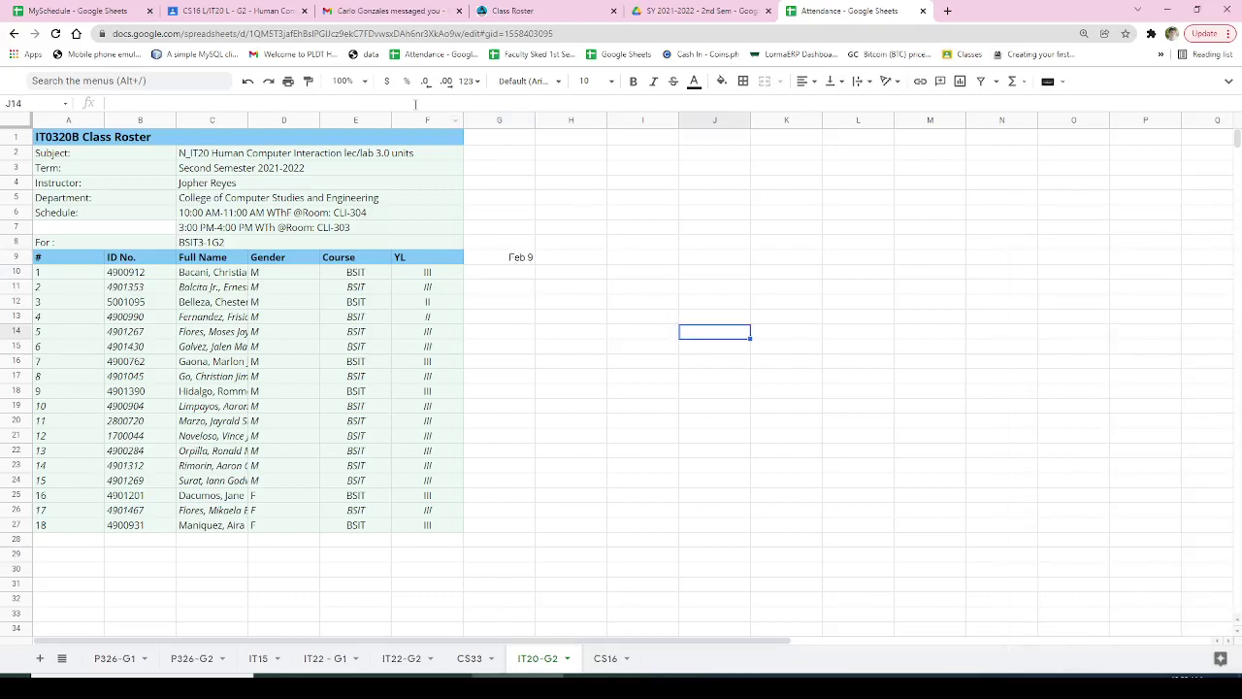
Hide the Gender, Course and YL columns (D to F) and widen column C to fit the full names
drag(292, 121, 427, 123)
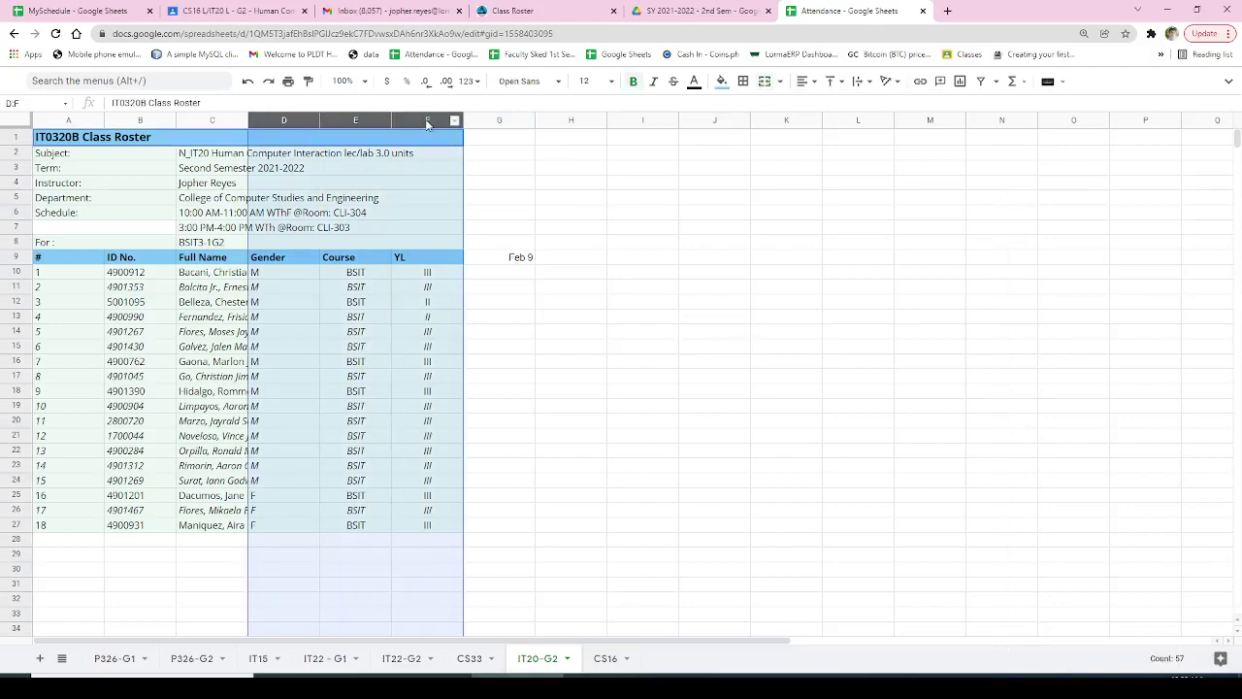
right_click(427, 124)
click(483, 324)
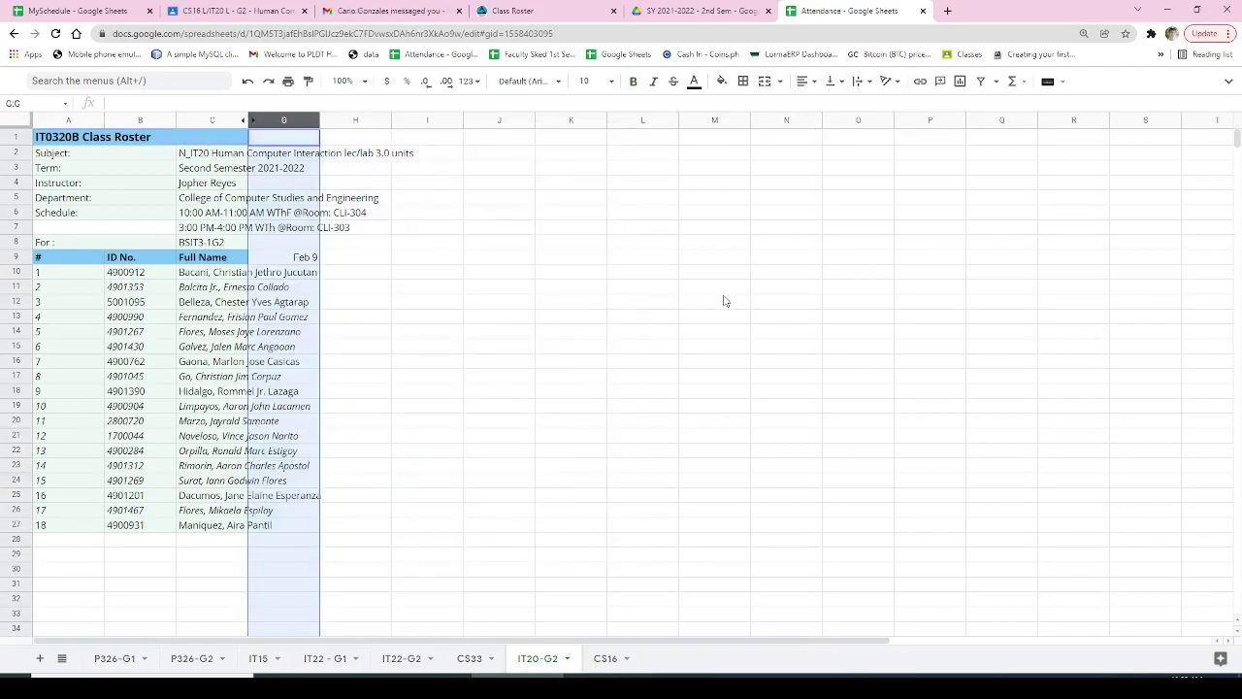
click(723, 290)
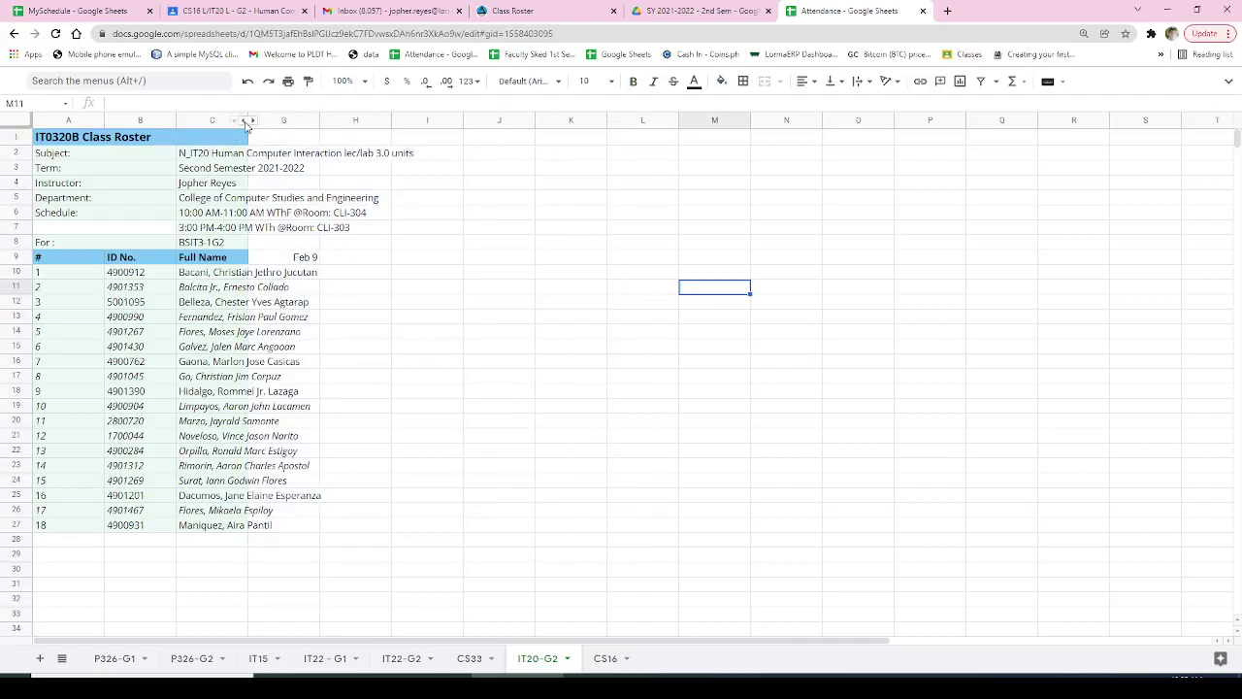
drag(248, 118, 356, 118)
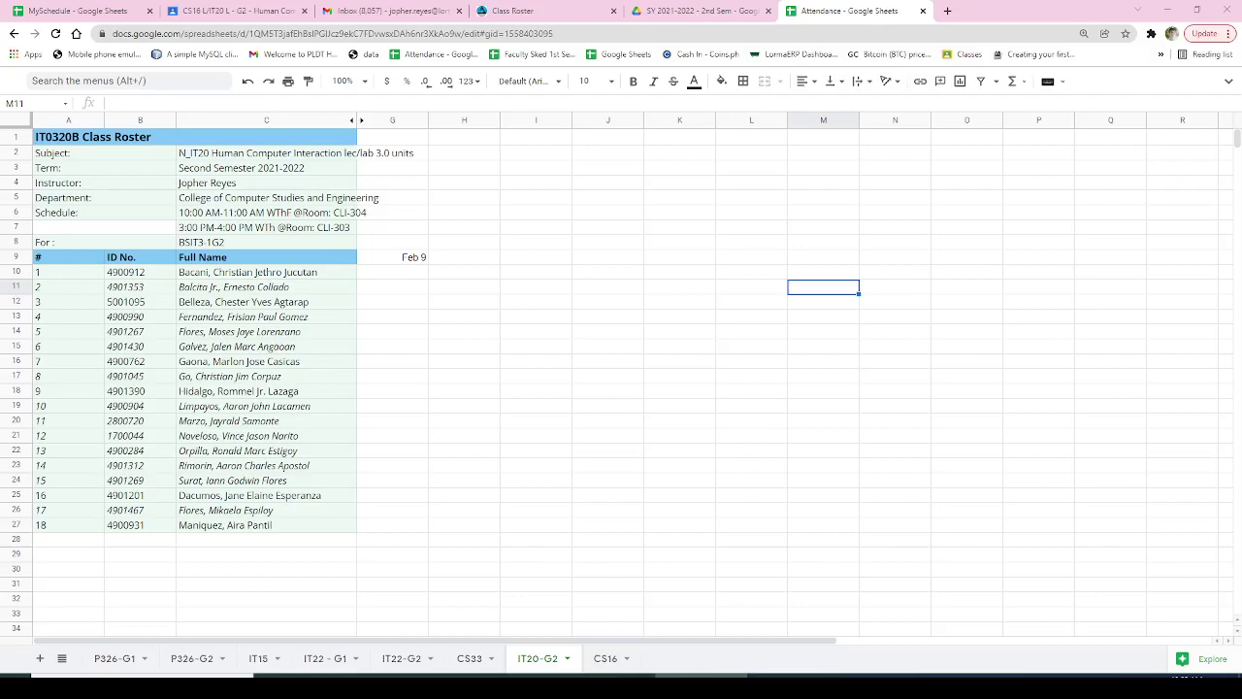
Mark the students in rows 13, 24, 25 and 26 as Present under Feb 9 in column G
click(382, 324)
text(Pre)
key(Return)
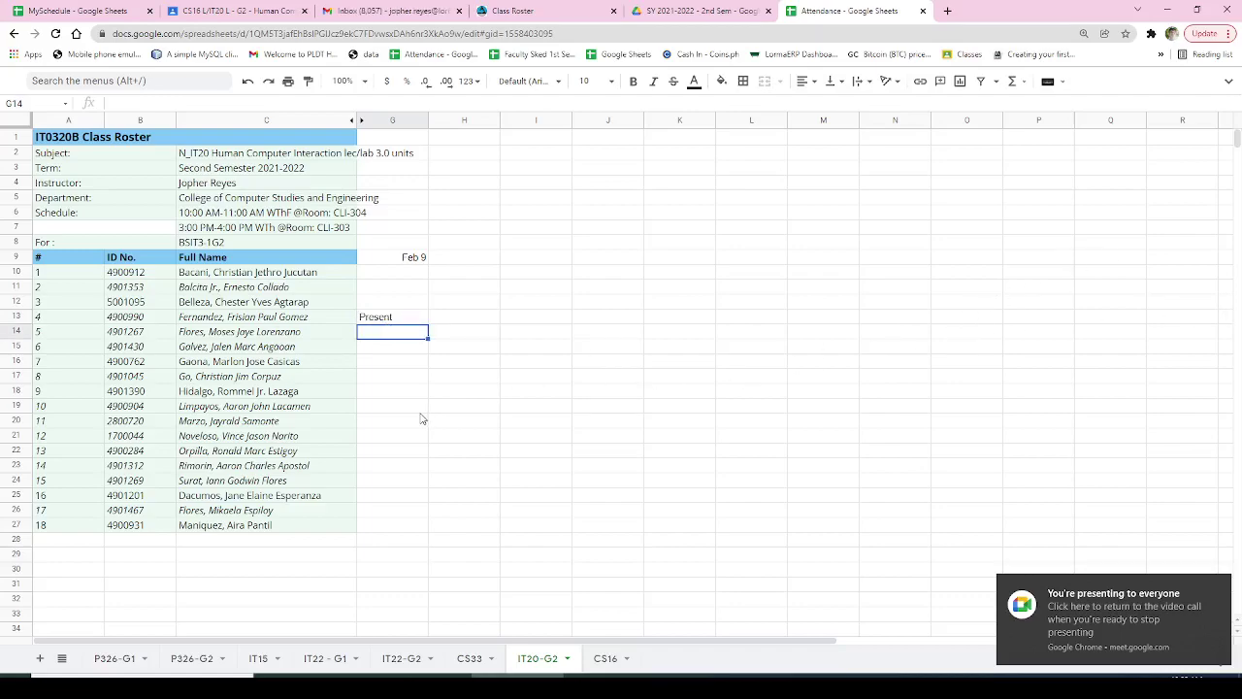
click(389, 482)
text(Pr)
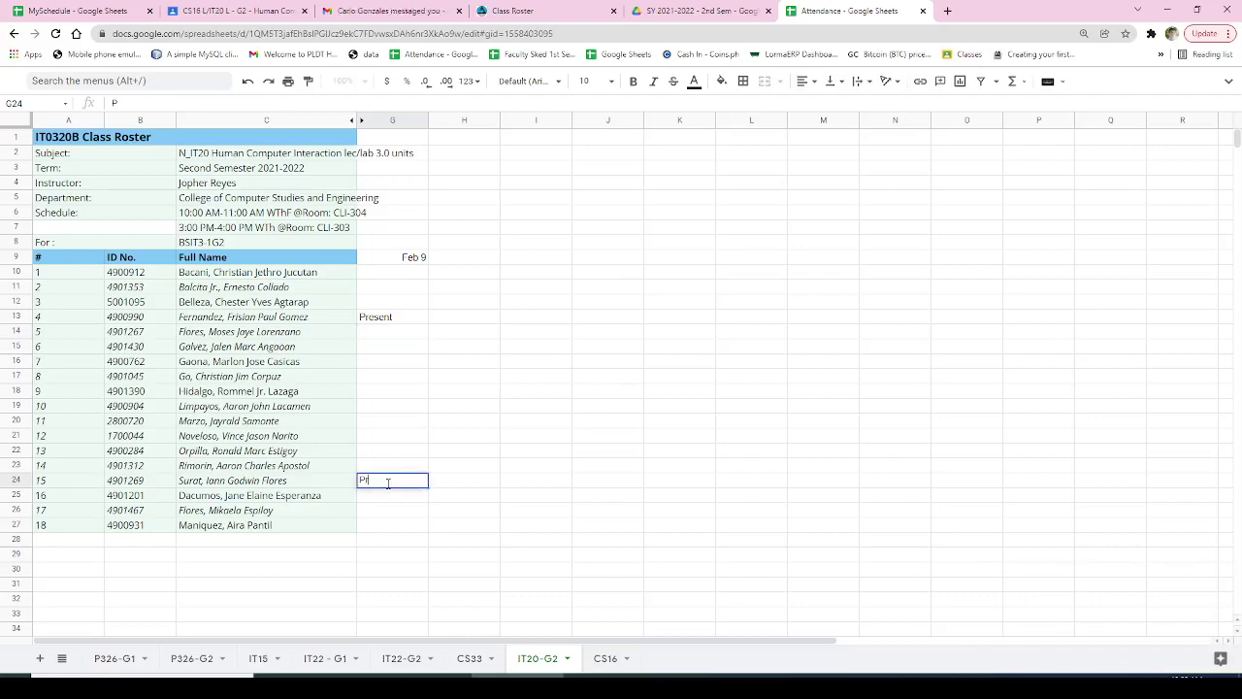
text(esent)
key(Return)
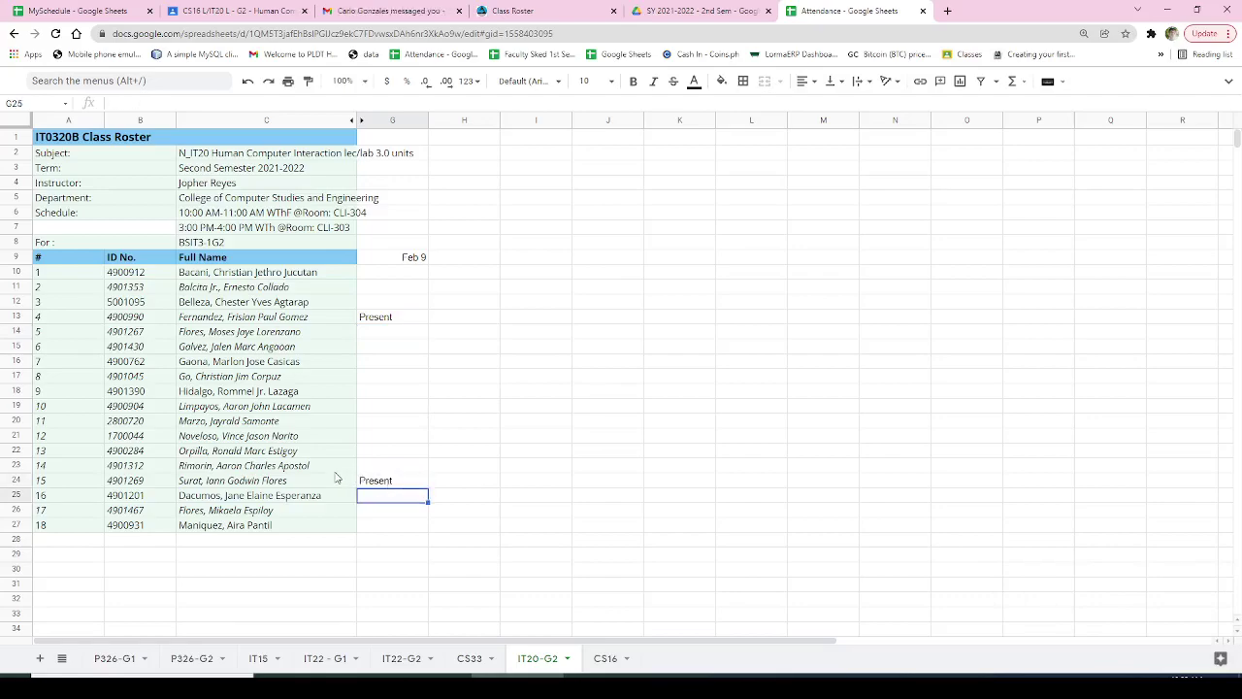
text(Present)
key(Return)
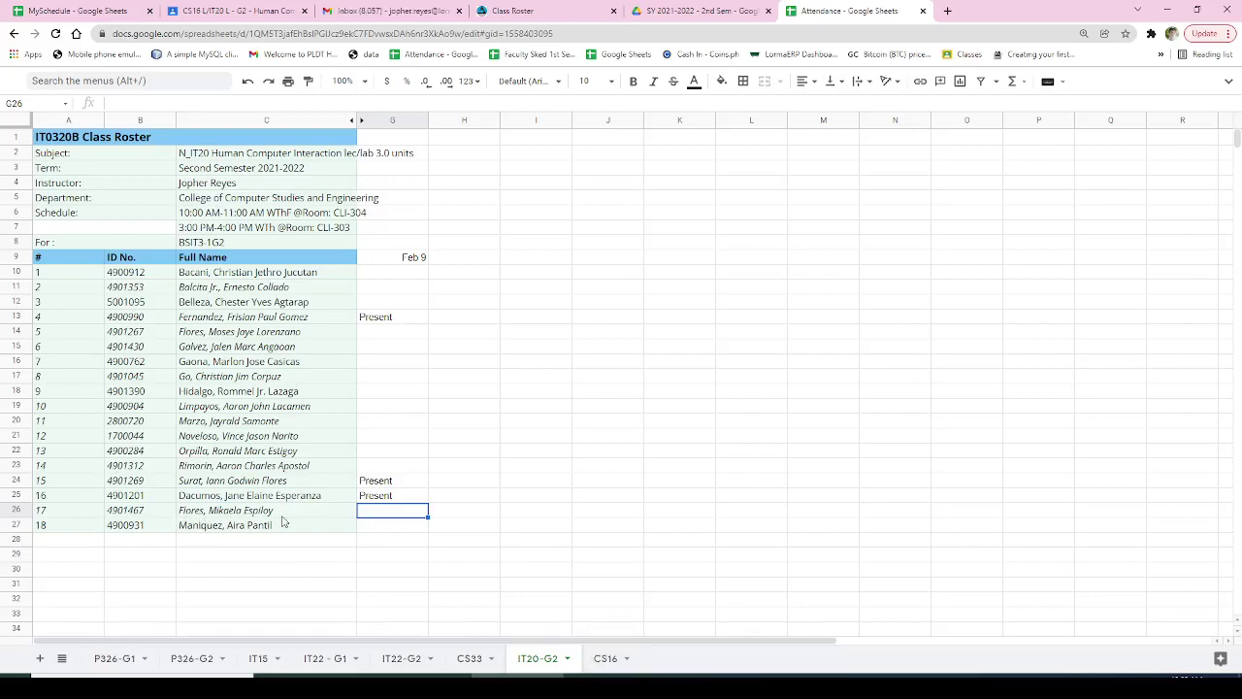
text(Present)
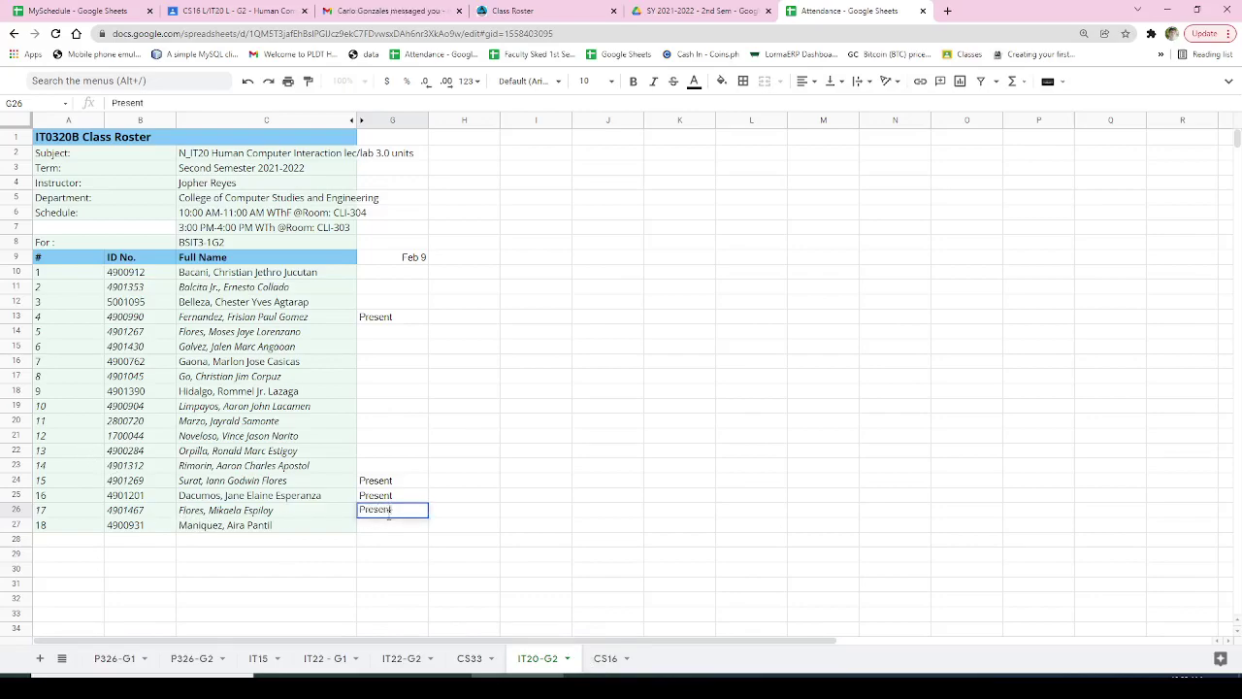
key(Return)
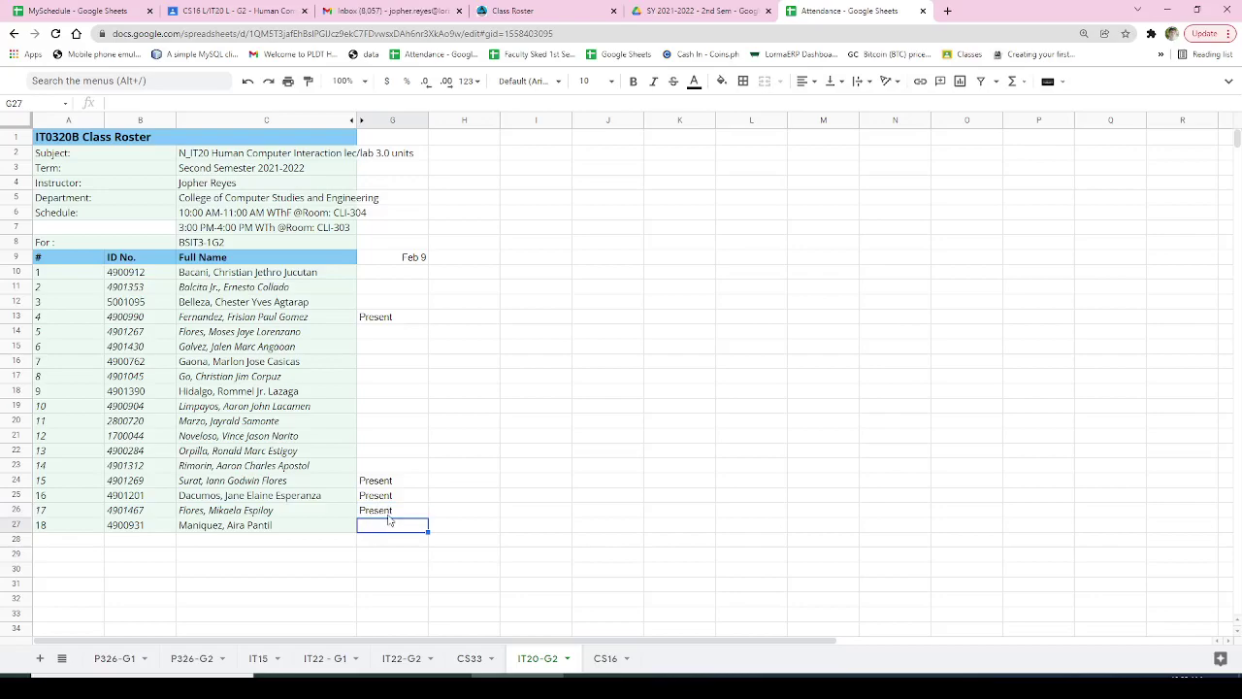
Open the Google Classroom home page (classroom.google.com/u/0/h) in a new browser tab and look through the active classes
click(221, 10)
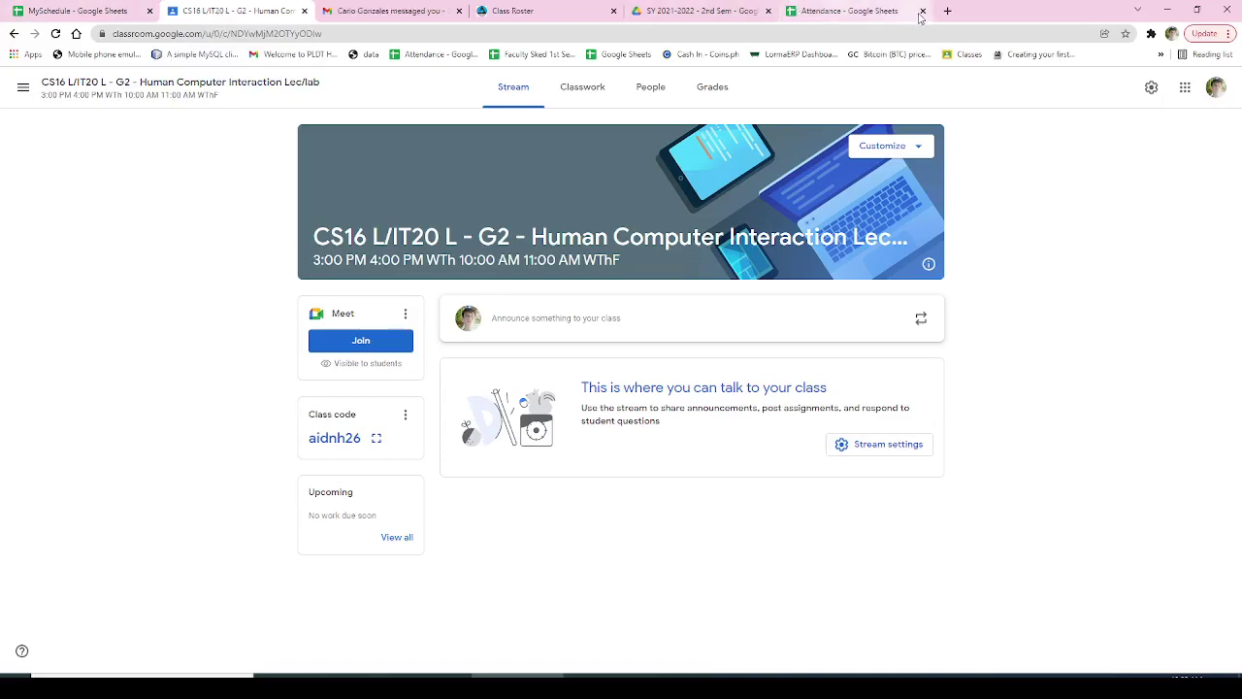
click(948, 11)
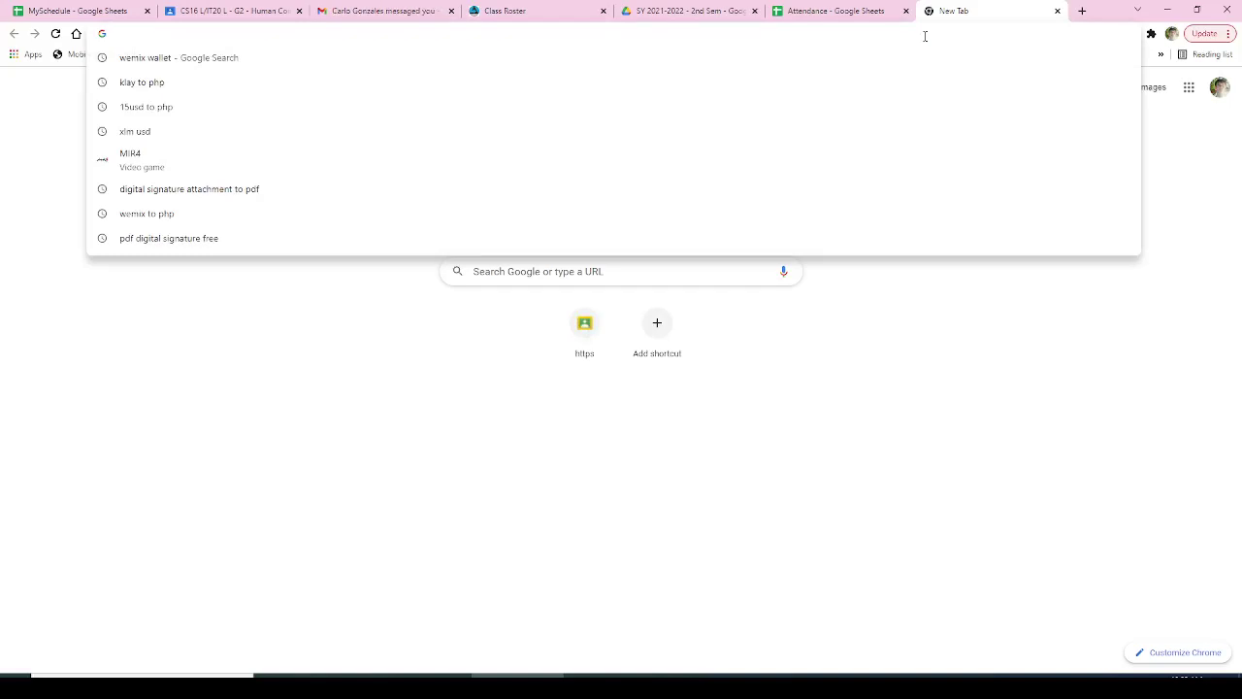
text(classroom.google.com/u/0/h)
key(Return)
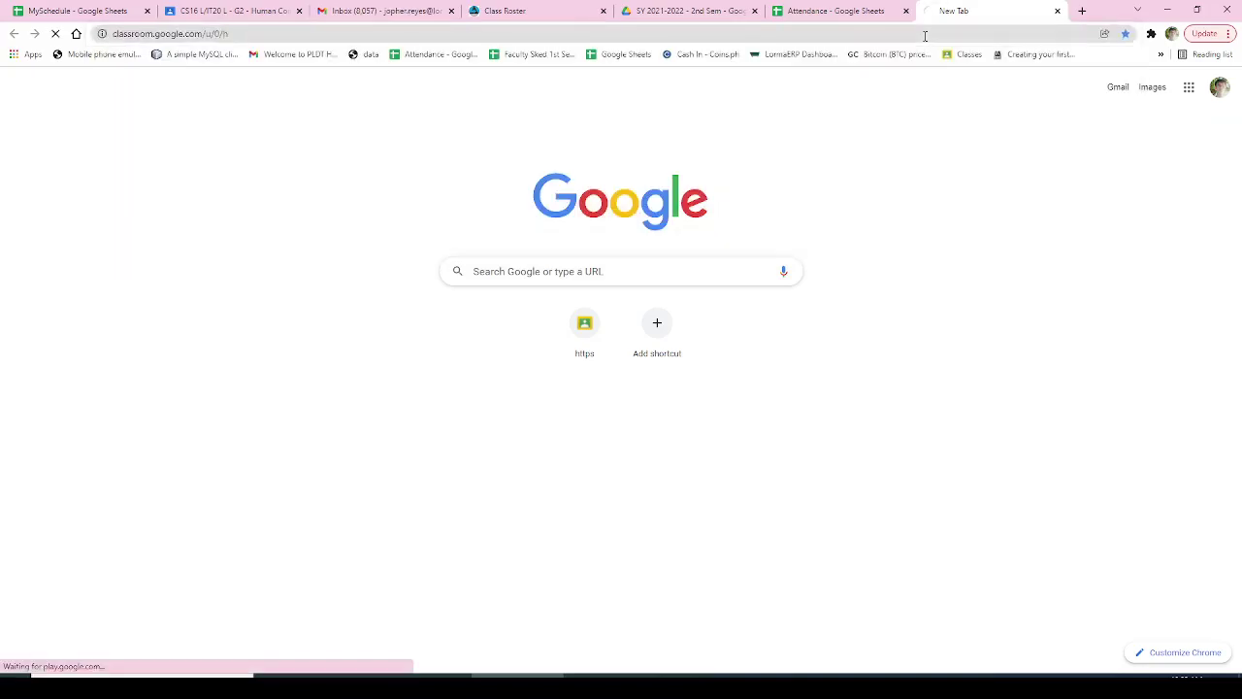
click(23, 90)
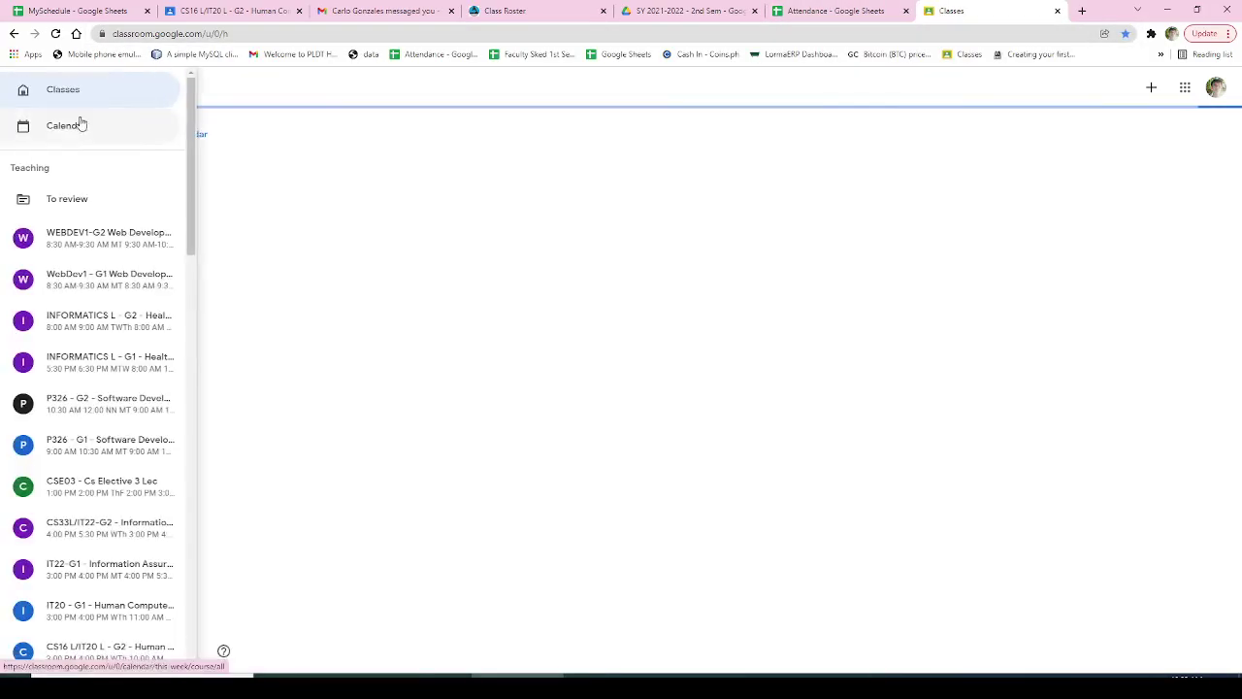
scroll(648, 288, down, 6)
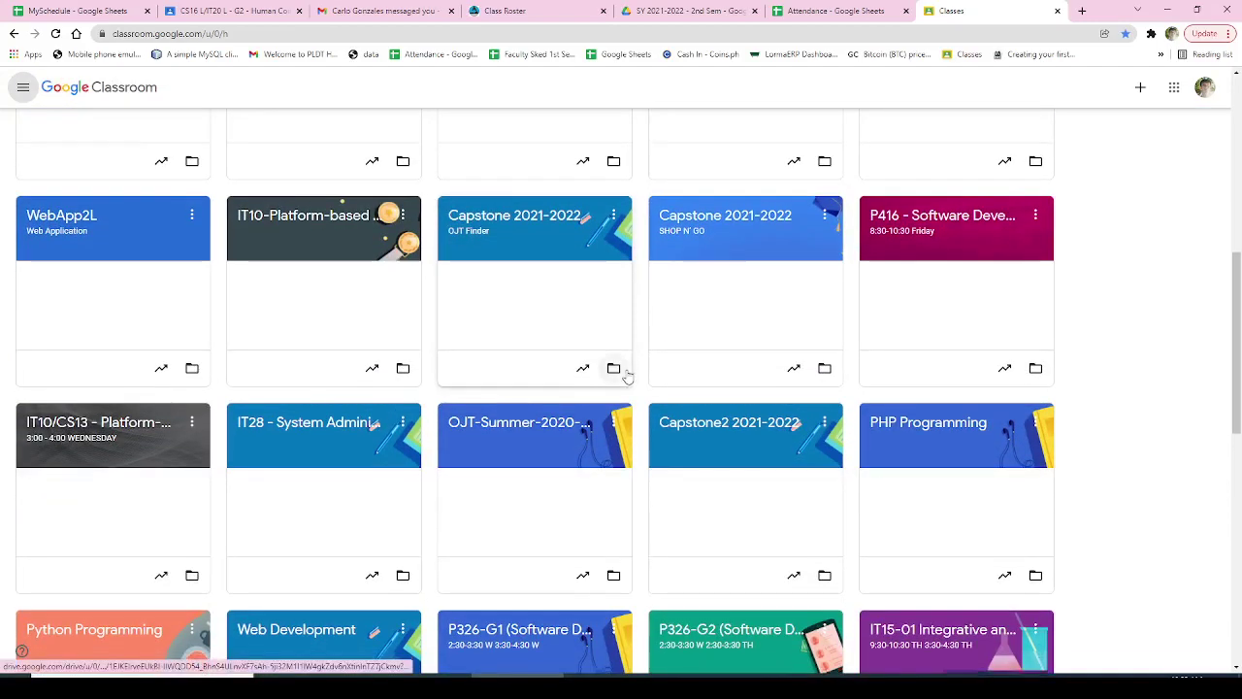
scroll(629, 371, down, 7)
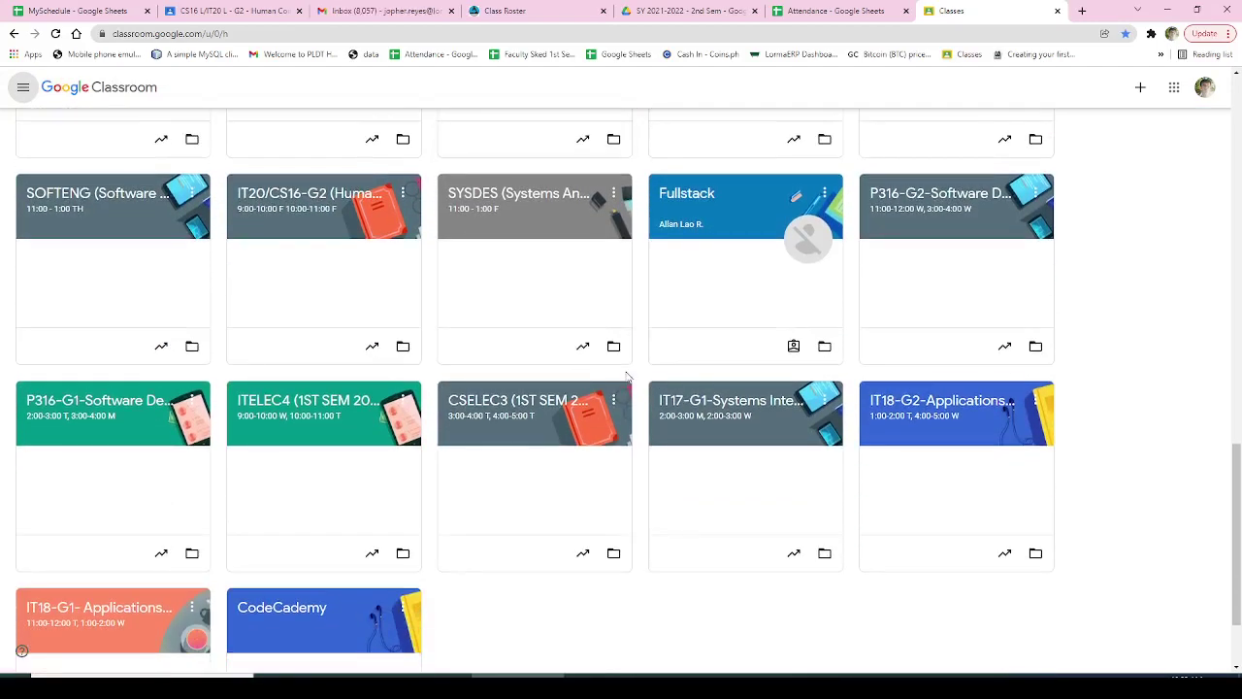
scroll(626, 377, down, 1)
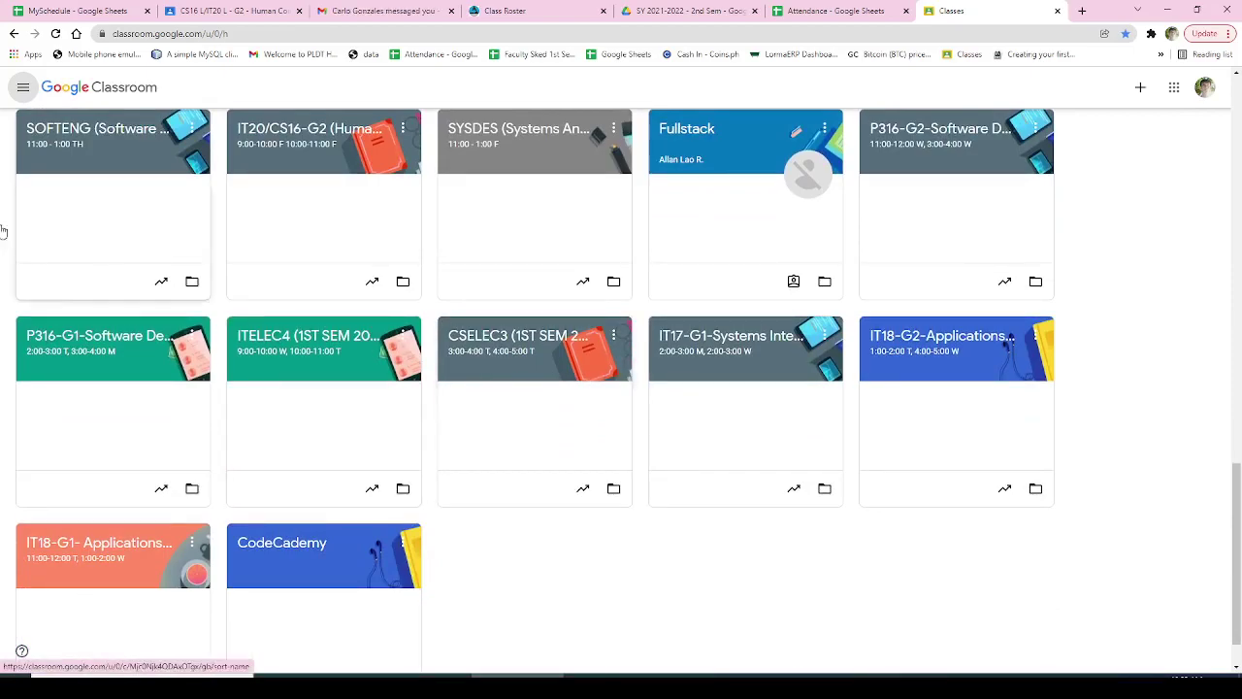
Open the list of archived classes in Google Classroom
click(24, 87)
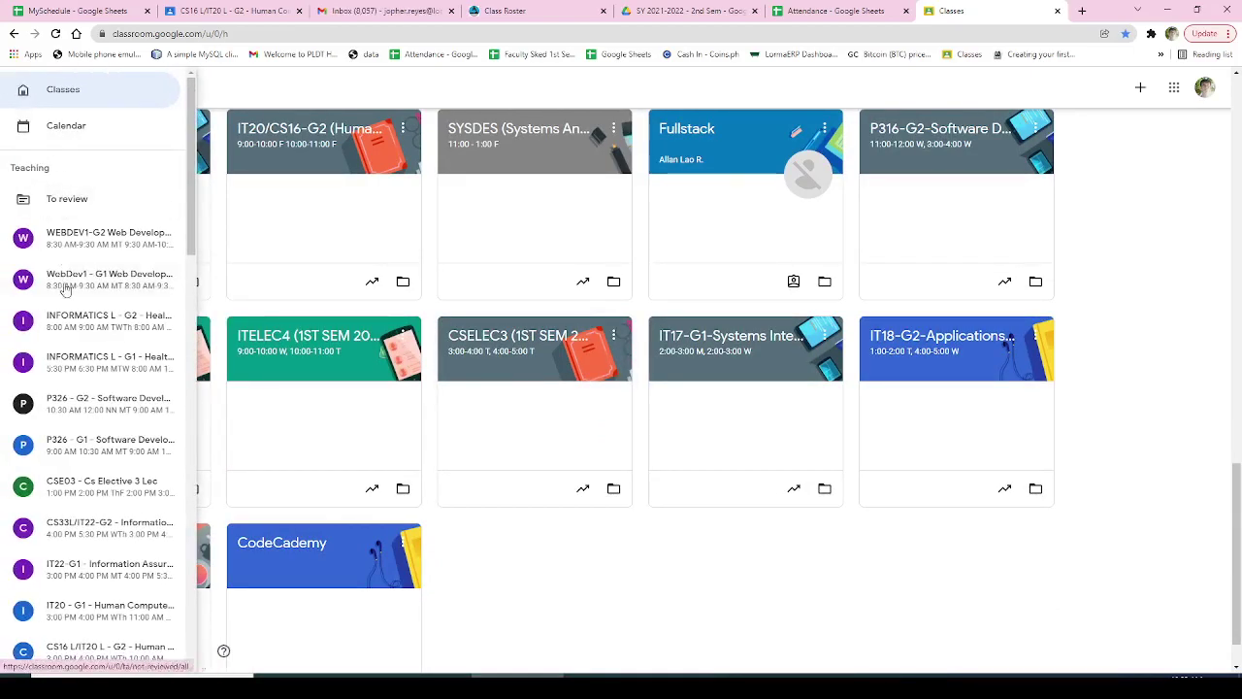
scroll(39, 613, down, 5)
scroll(39, 613, down, 5)
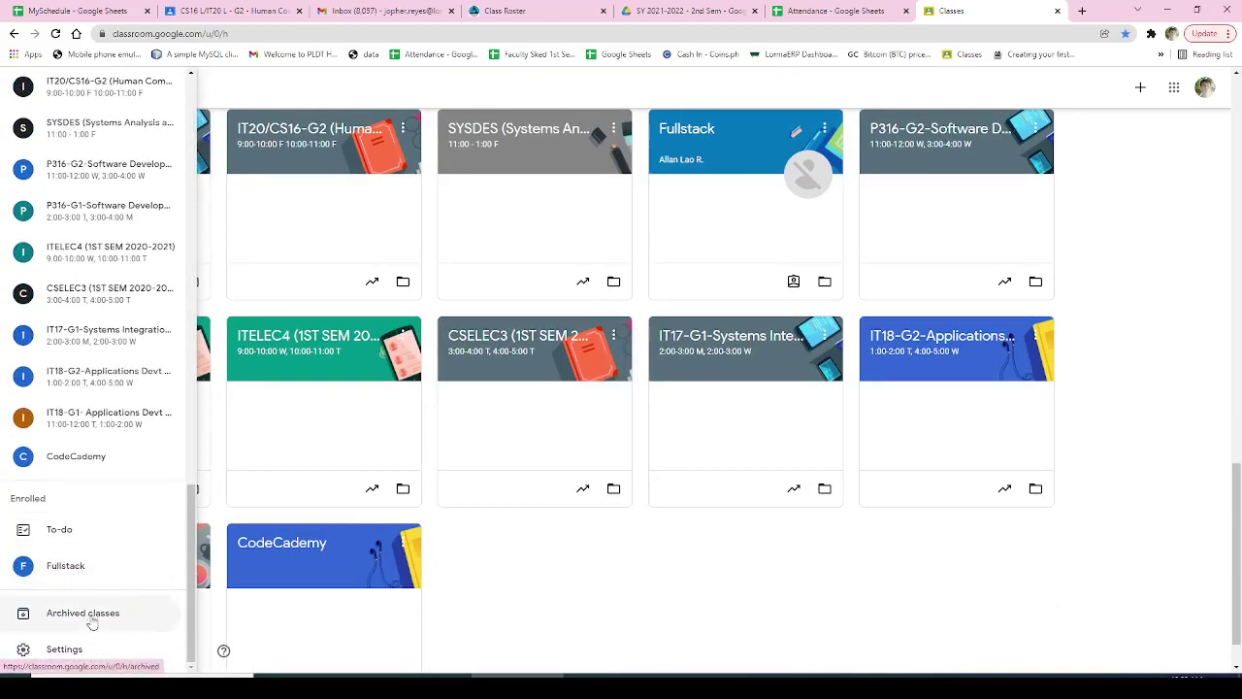
click(88, 614)
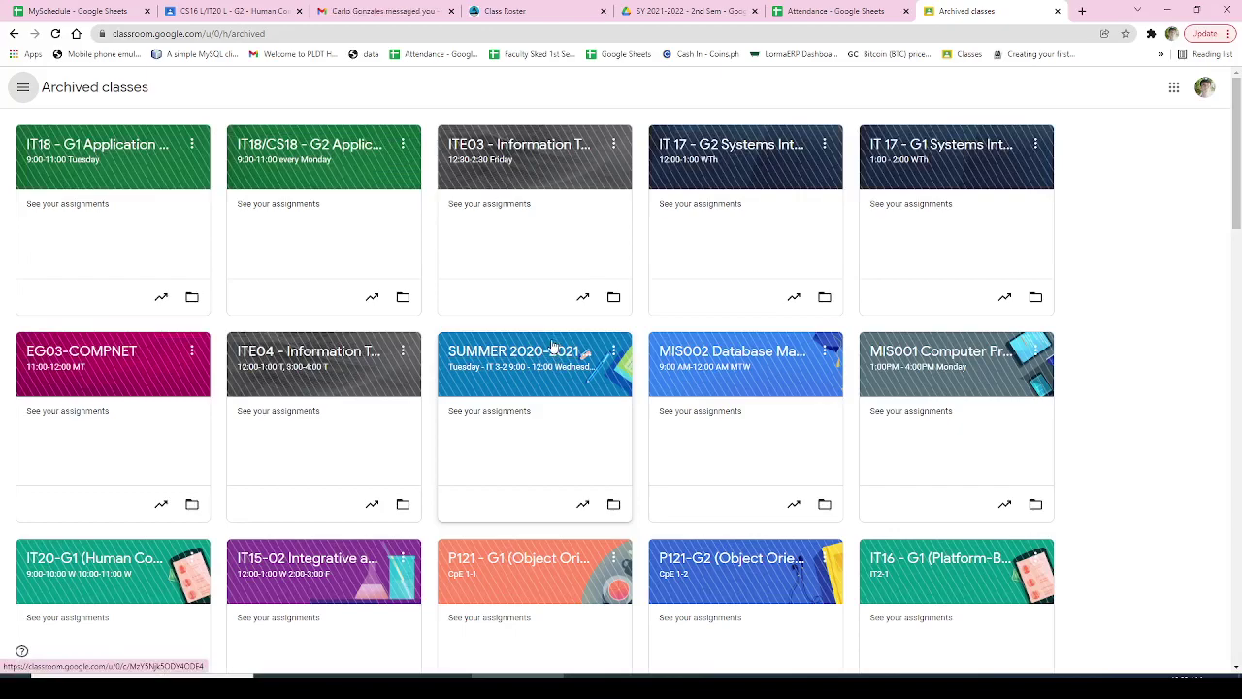
Find the archived IT20-G1 (Human Computer Interaction) class and open its classwork
scroll(545, 347, down, 3)
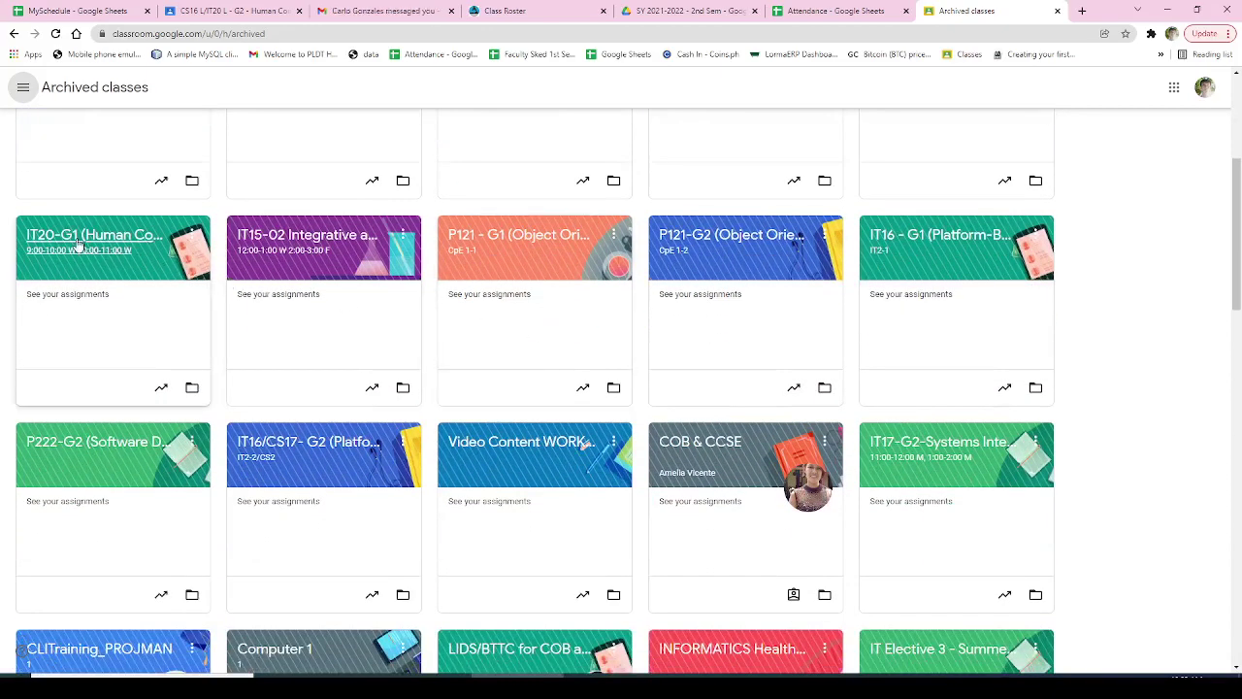
click(83, 242)
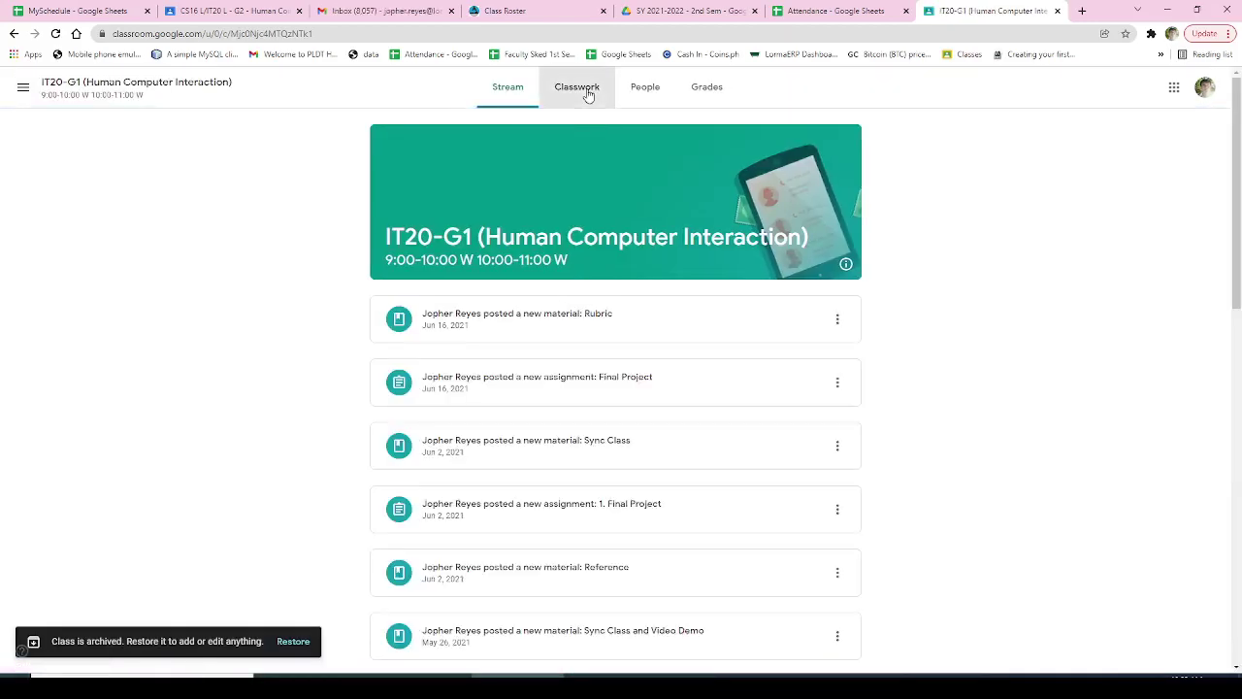
click(591, 91)
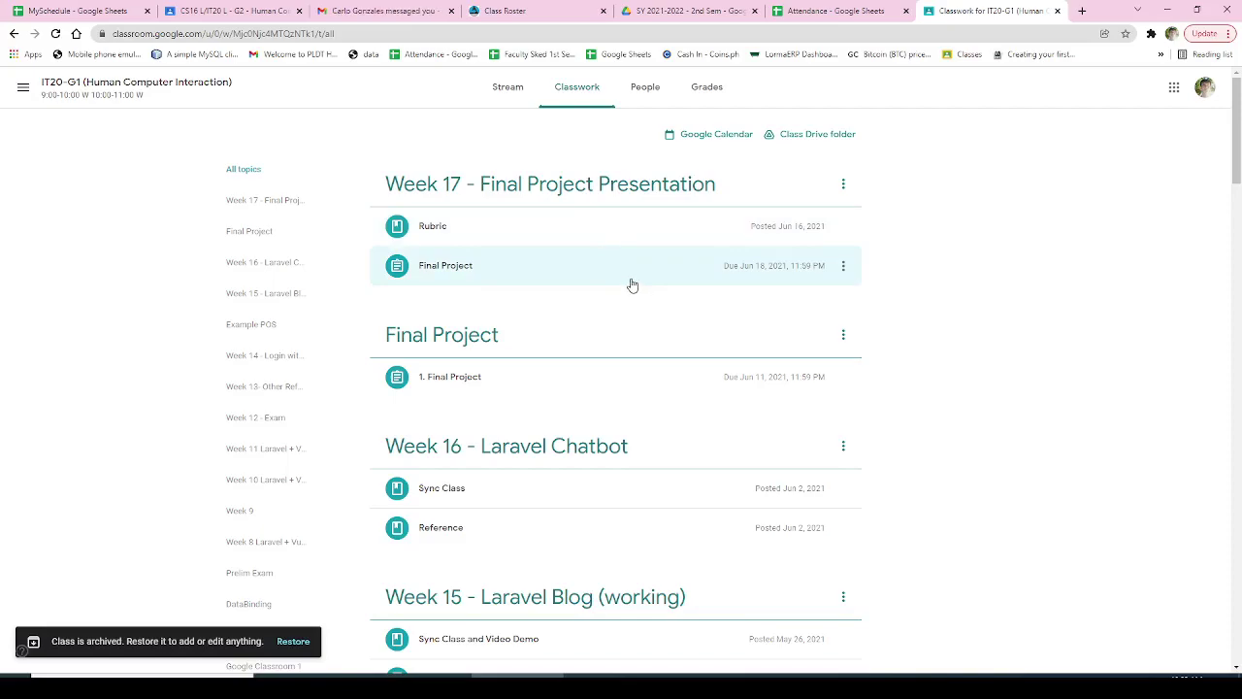
Look through the classwork down to the earliest topics, and expand the Laravel Research assignment to read its instructions before collapsing it
scroll(632, 285, down, 20)
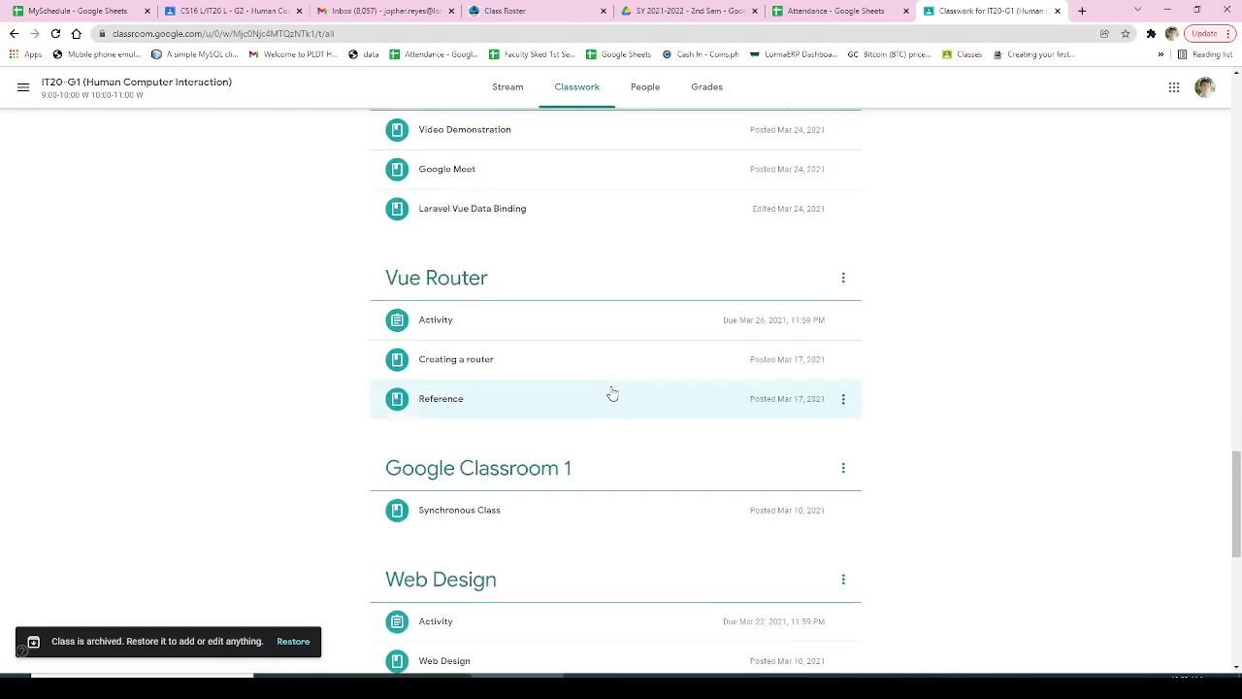
scroll(613, 393, down, 10)
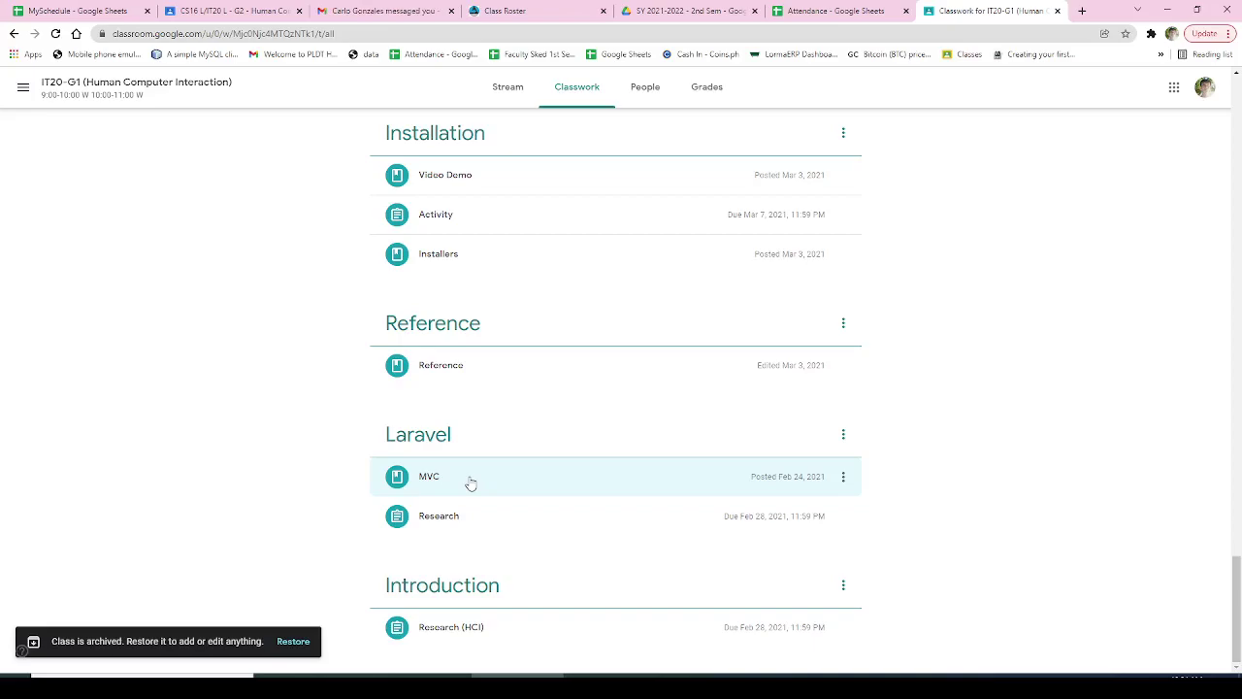
click(488, 525)
scroll(534, 510, down, 2)
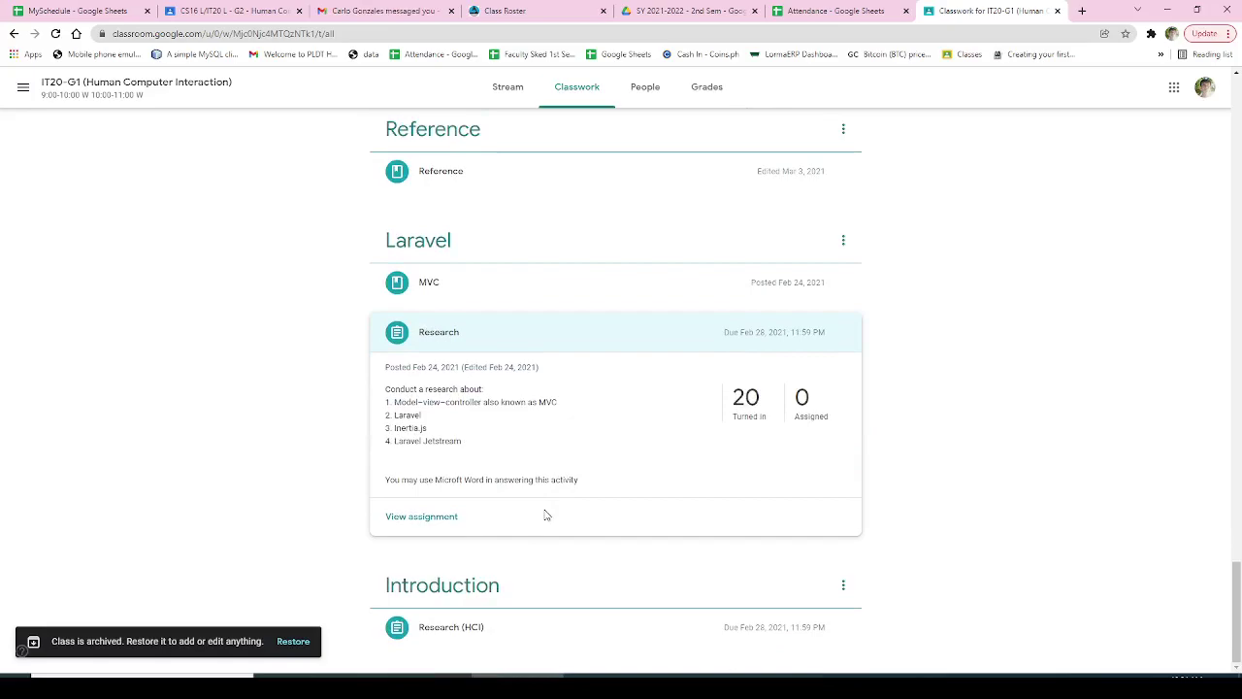
click(572, 337)
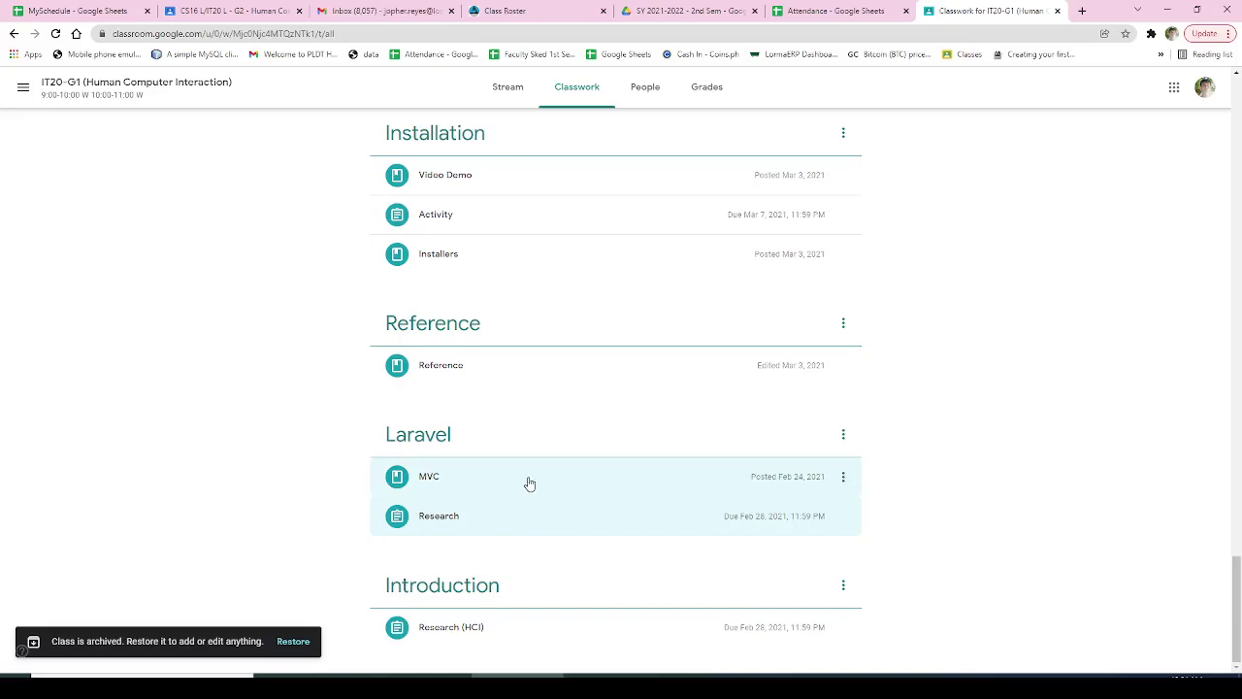
Check the Laravel MVC material in the archived class, collapse it, and expand the Reference material to see its attached links
click(529, 483)
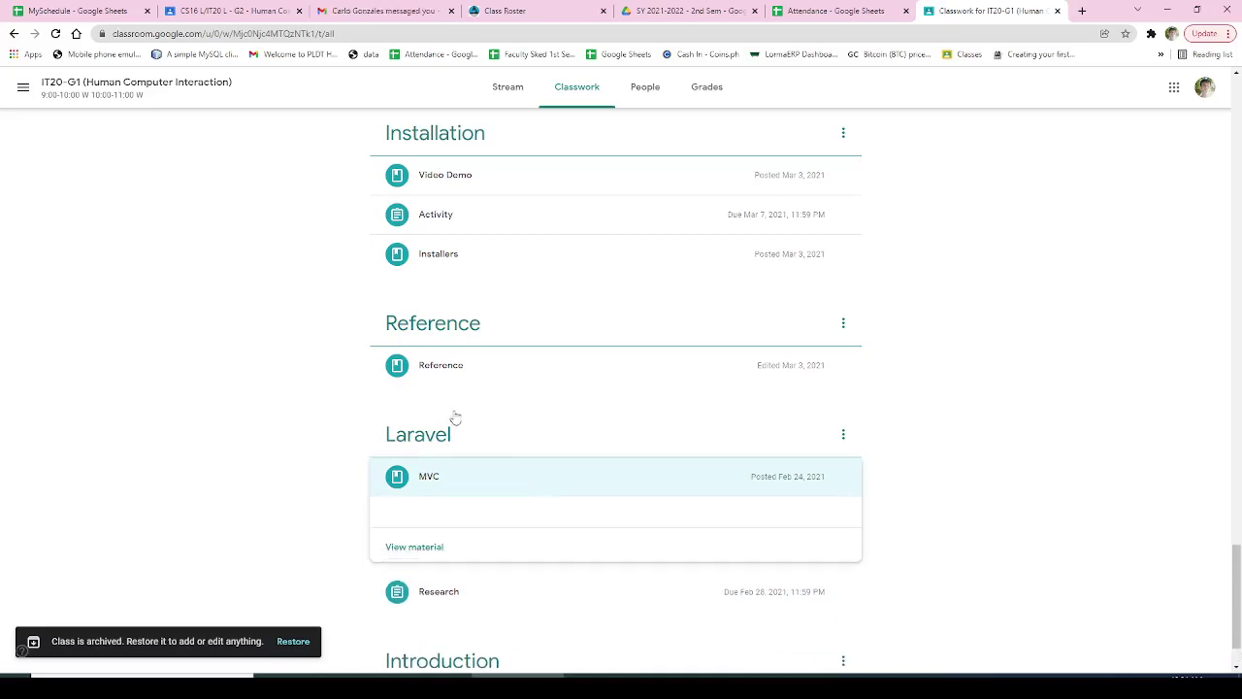
click(564, 487)
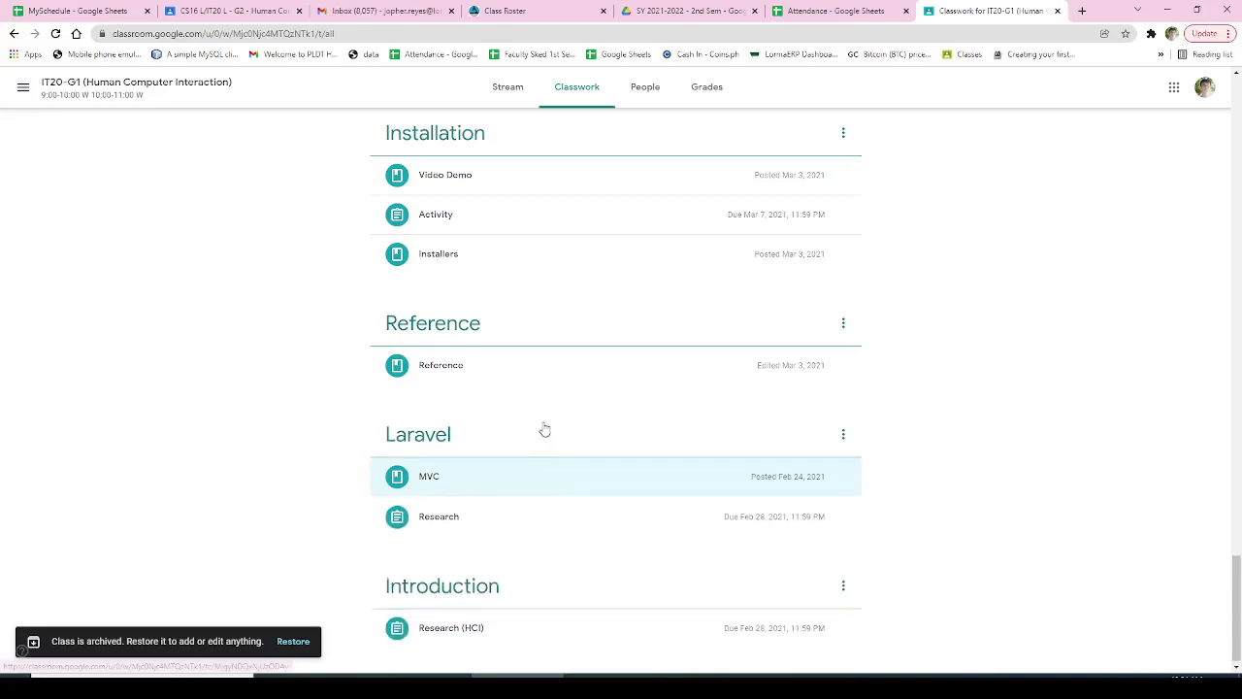
click(520, 369)
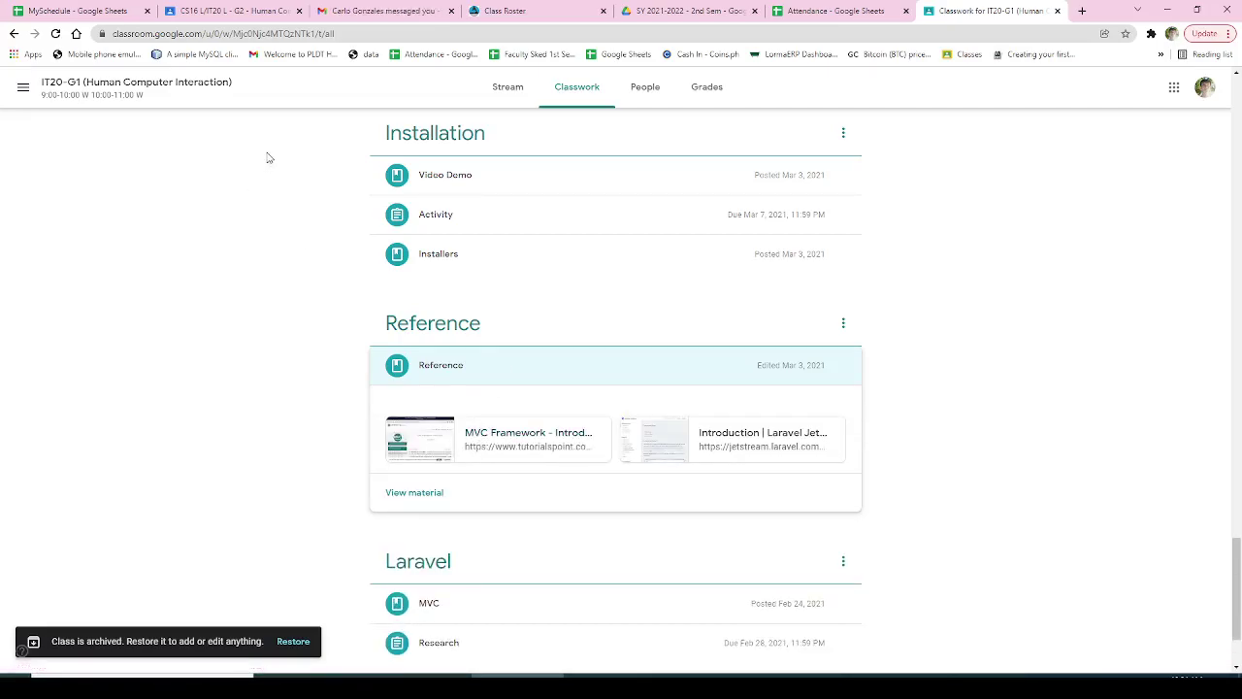
Add a topic named "Week 1" to the classwork of the CS16 L/IT20 L - G2 class
click(177, 9)
click(590, 92)
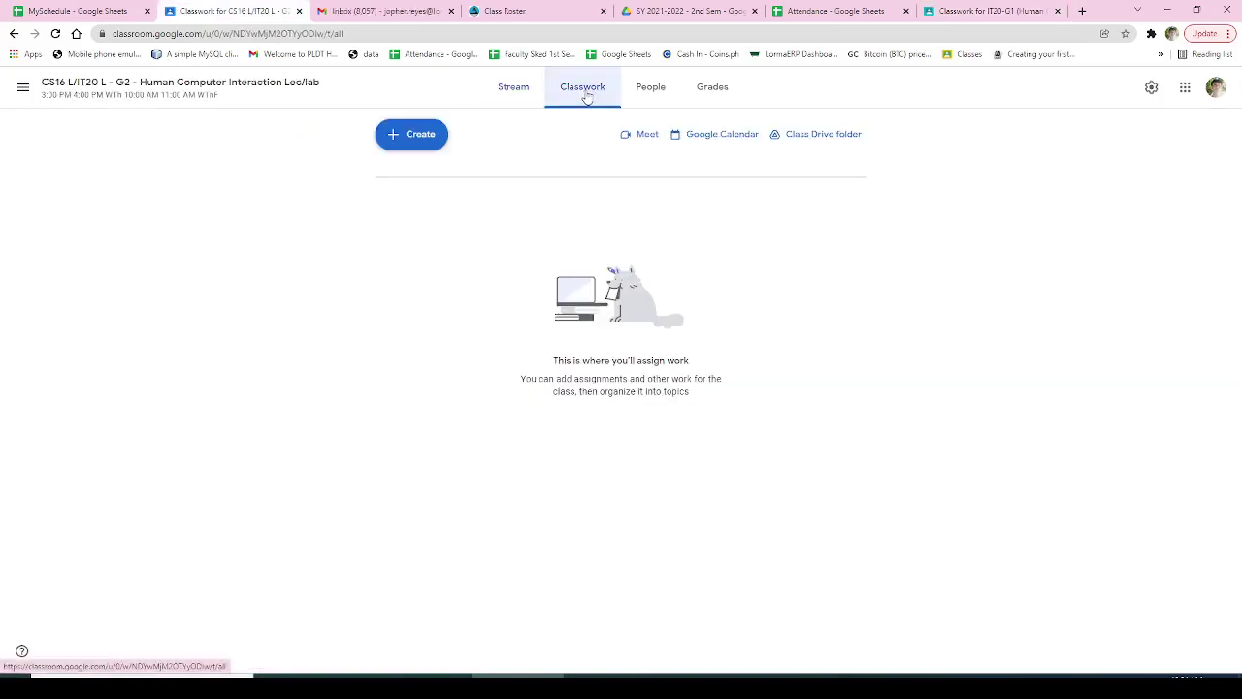
click(432, 142)
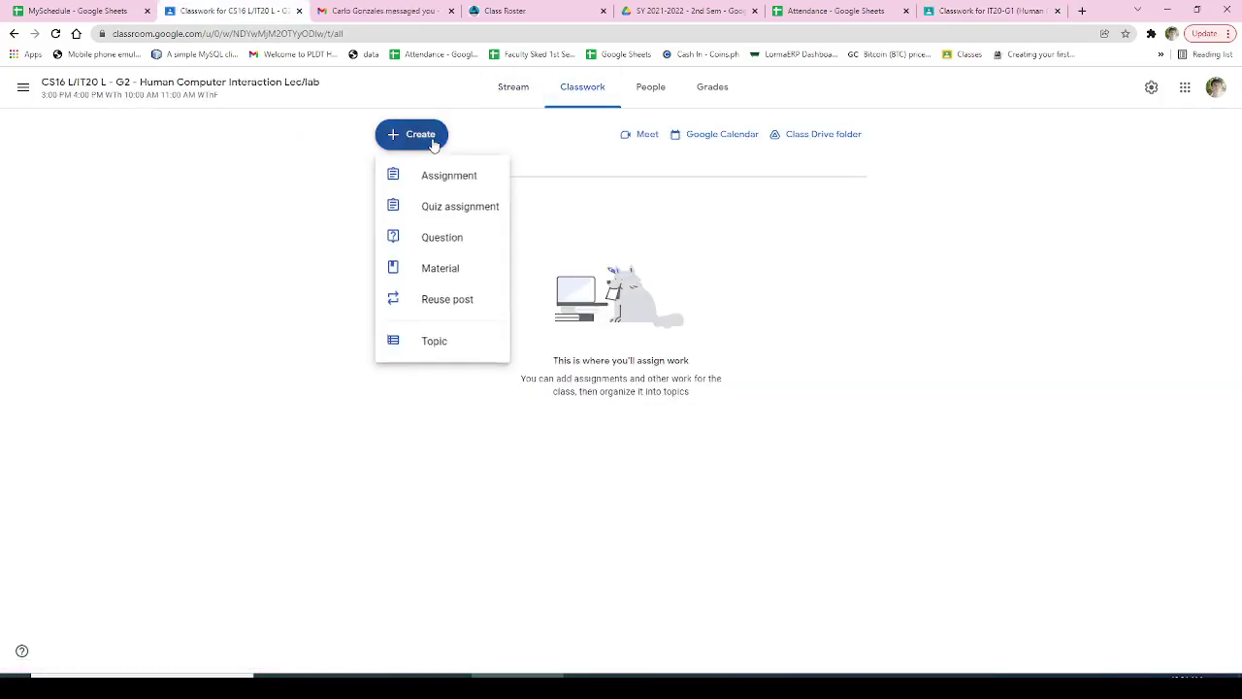
click(452, 341)
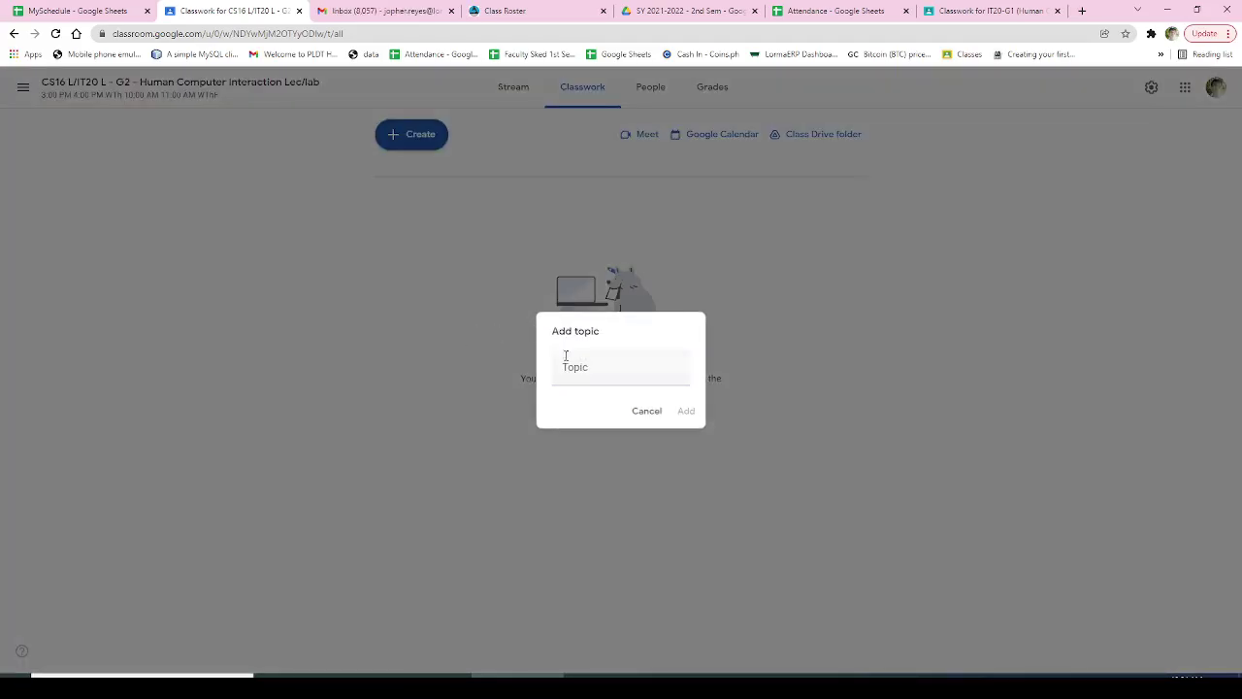
text(Week 1)
key(Return)
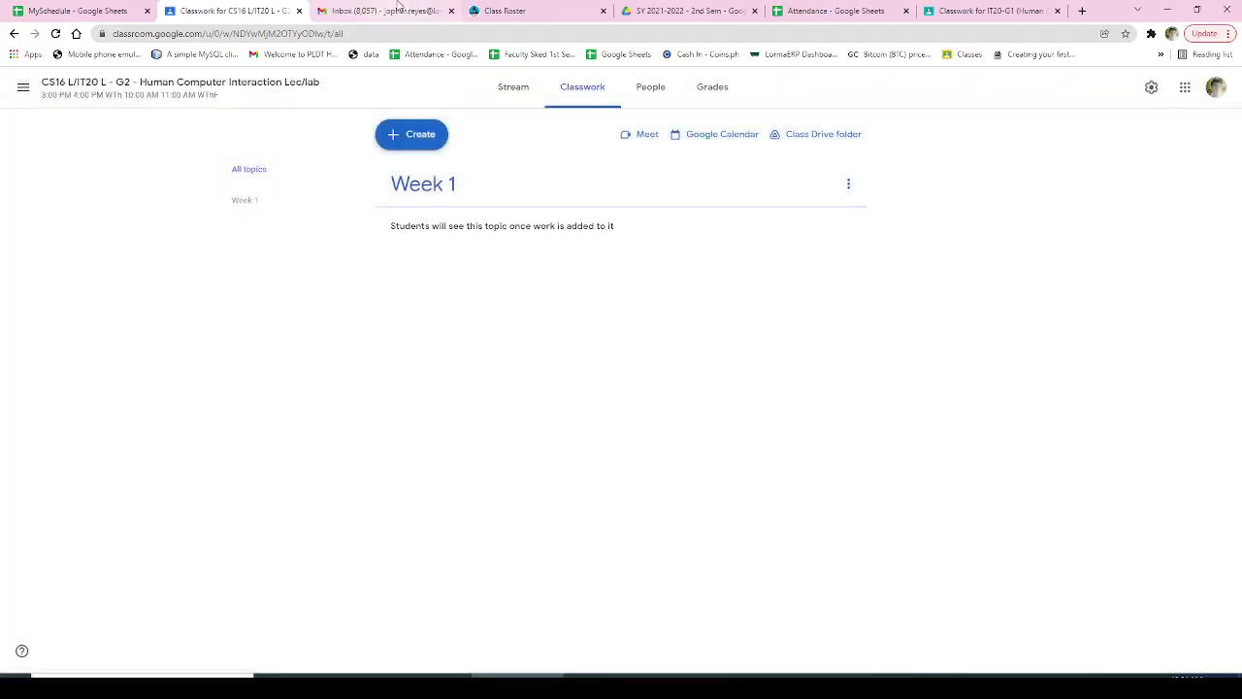
Place the archived IT20-G1 browser tab beside the new class's tab and copy the MVC Framework link address from its Reference material
drag(990, 11, 392, 15)
right_click(493, 443)
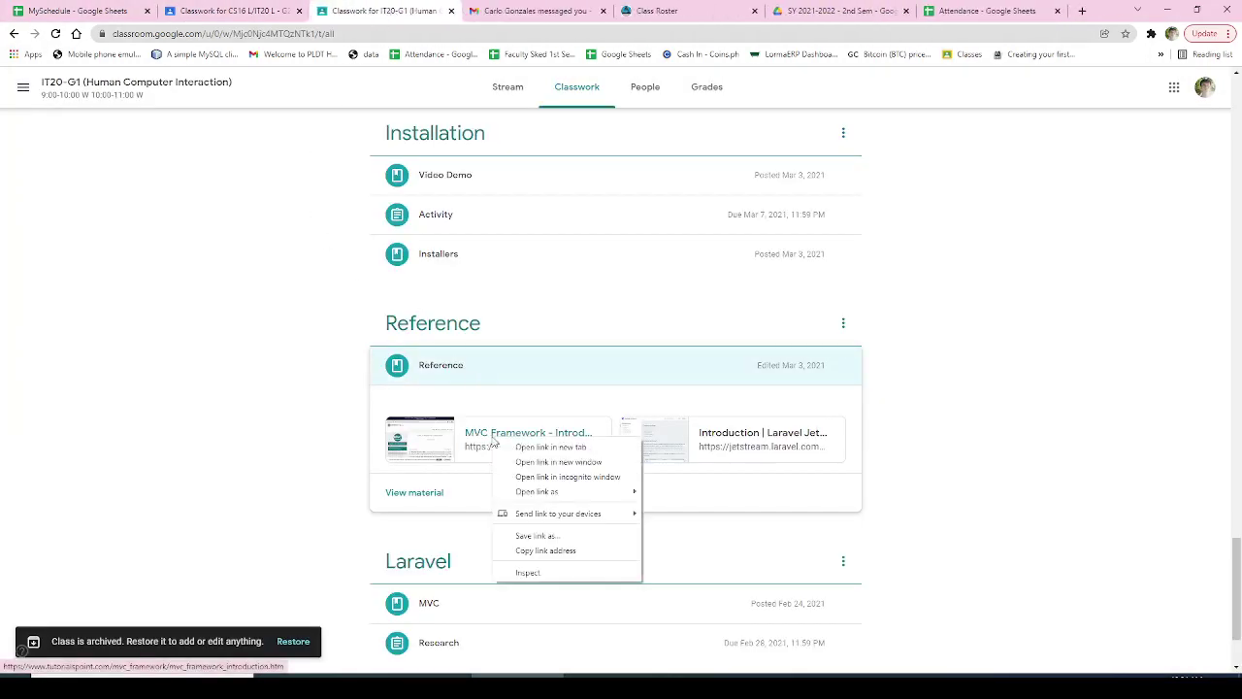
click(560, 551)
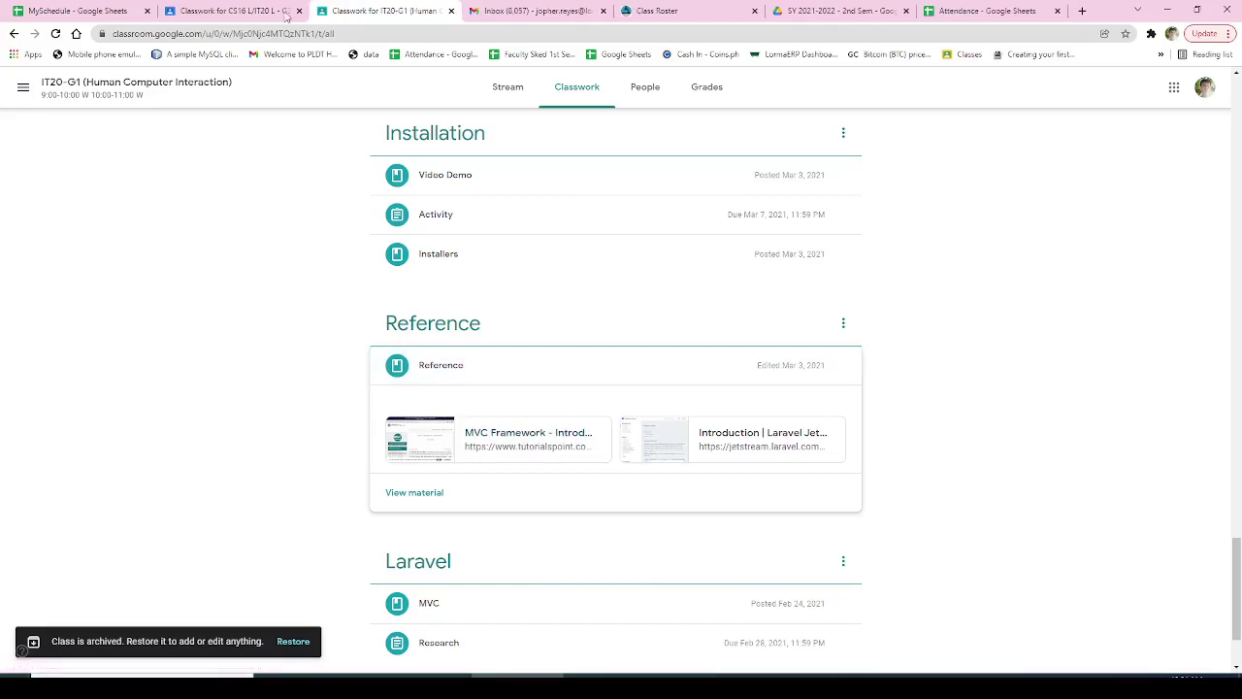
Create a material titled "Reference" in the CS16 L/IT20 L - G2 class and attach the copied MVC Framework link
click(248, 10)
click(419, 135)
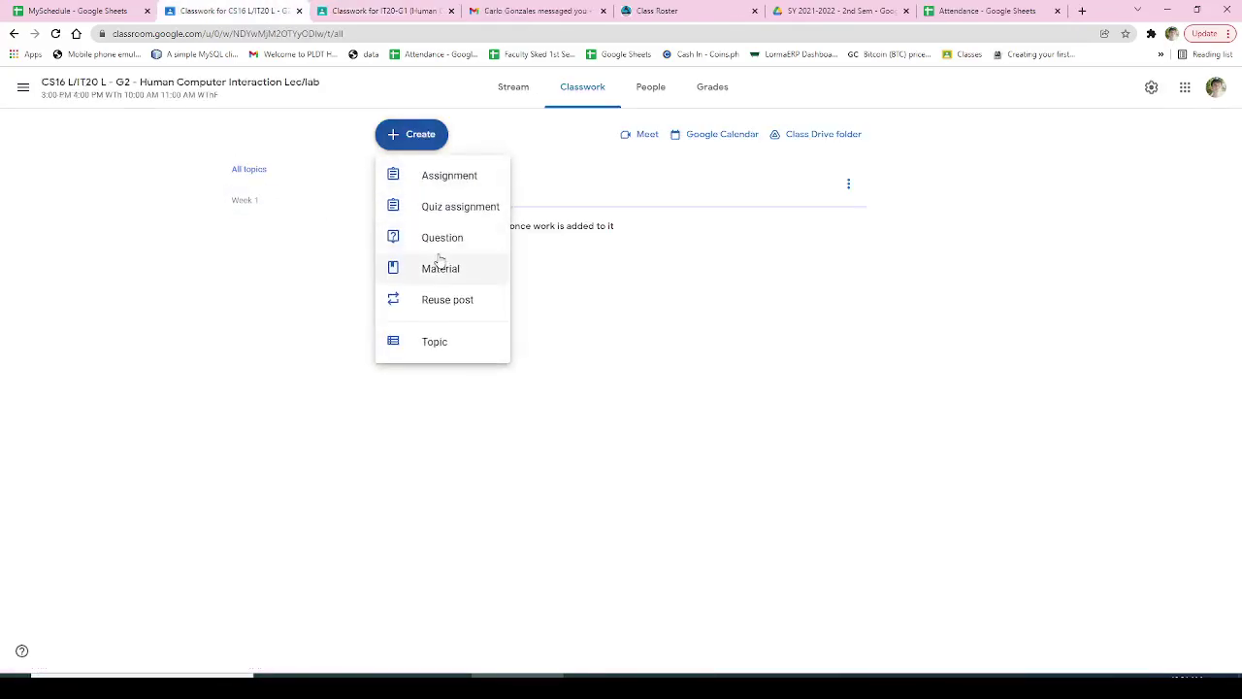
click(430, 266)
text(Reference)
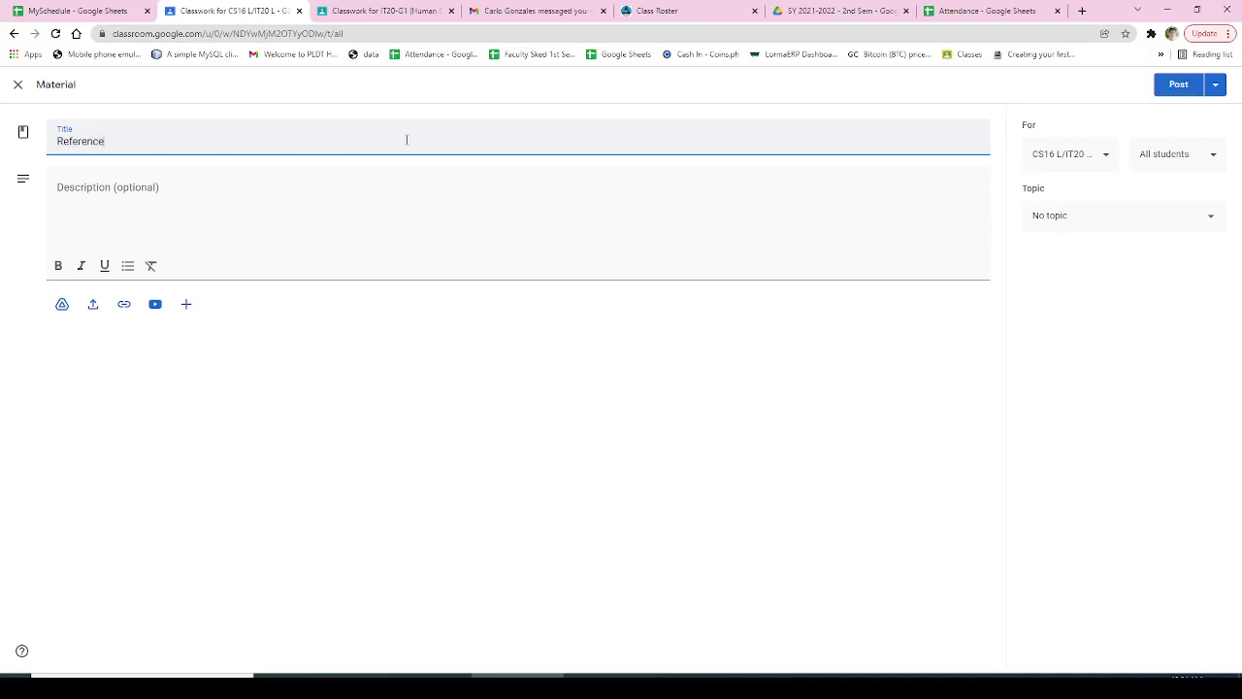
click(123, 304)
key(ctrl+v)
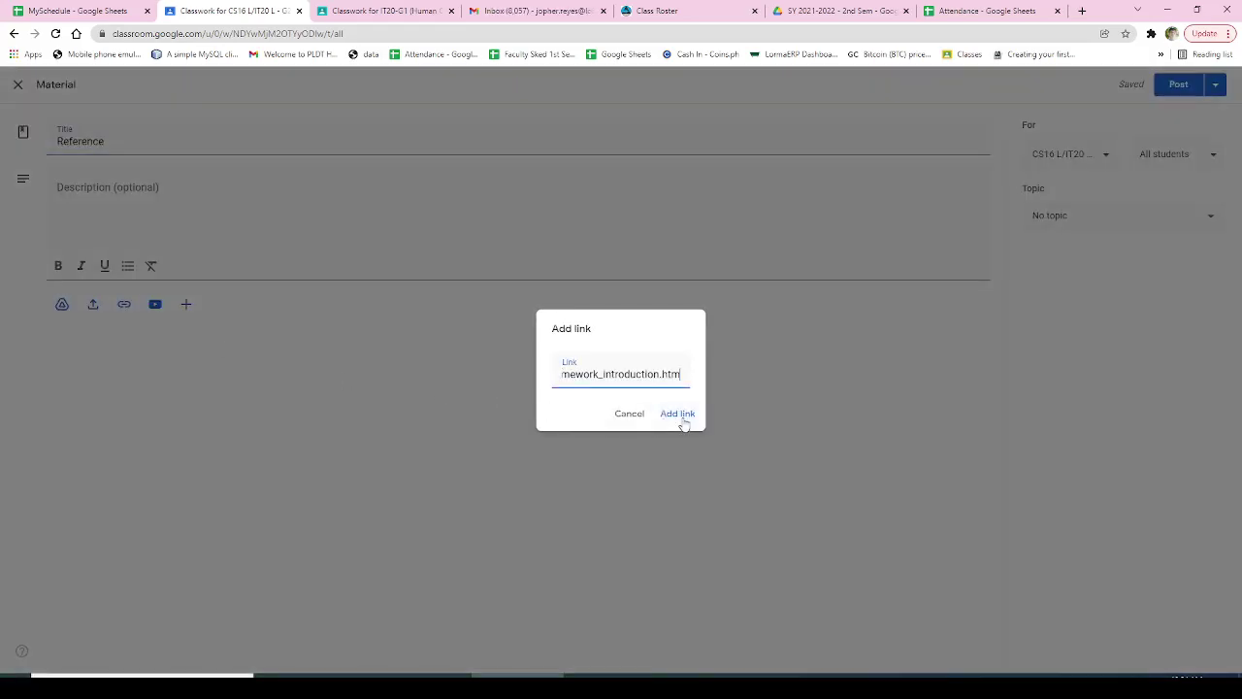
click(678, 414)
Copy the Laravel Jetstream introduction link from the archived Reference material and attach it to the new Reference material
key(ctrl+Tab)
right_click(687, 450)
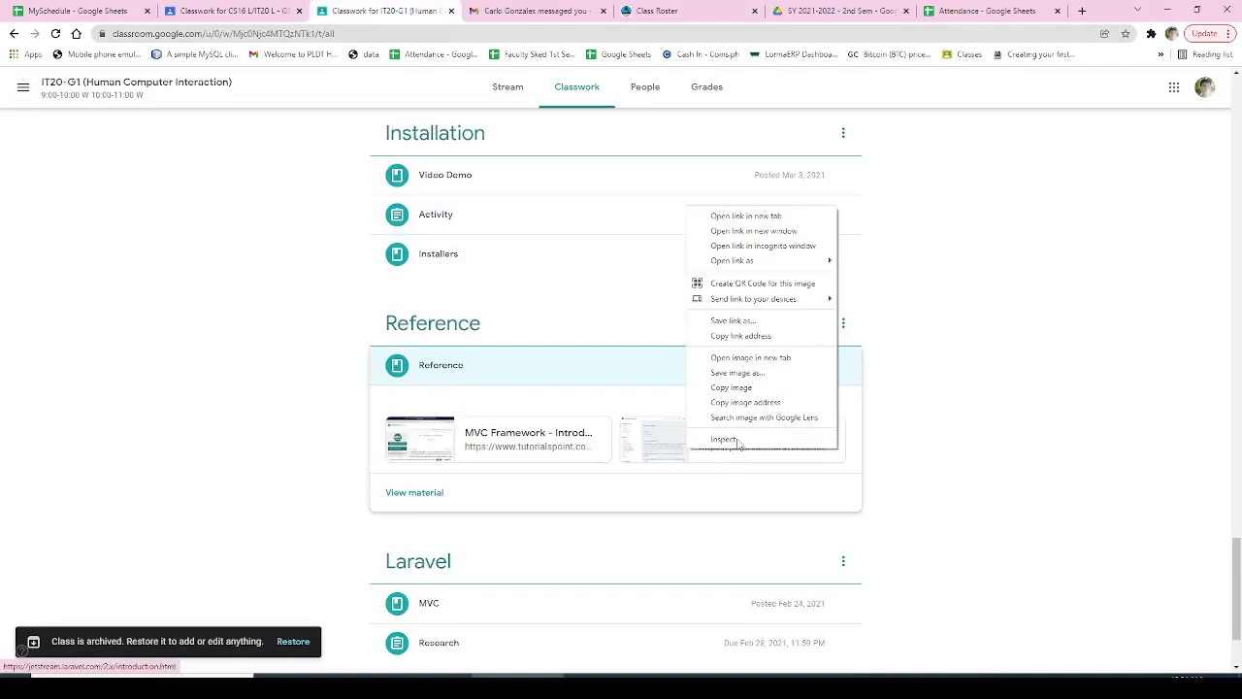
click(741, 336)
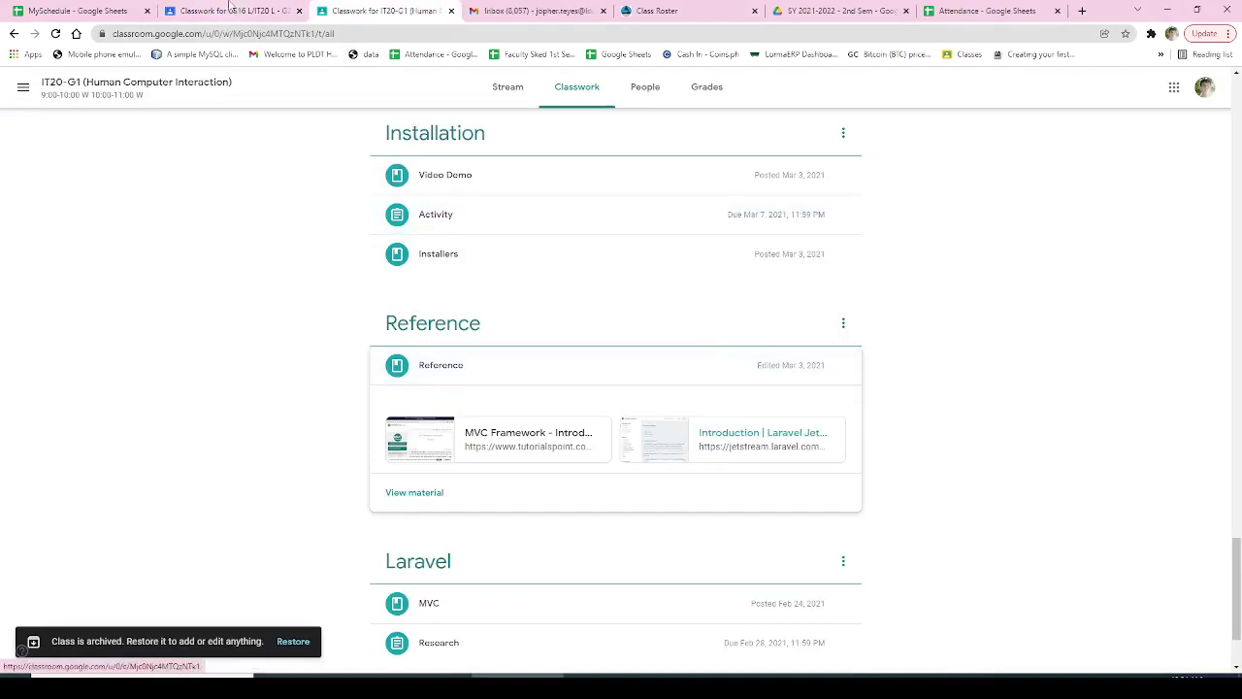
click(231, 10)
click(124, 303)
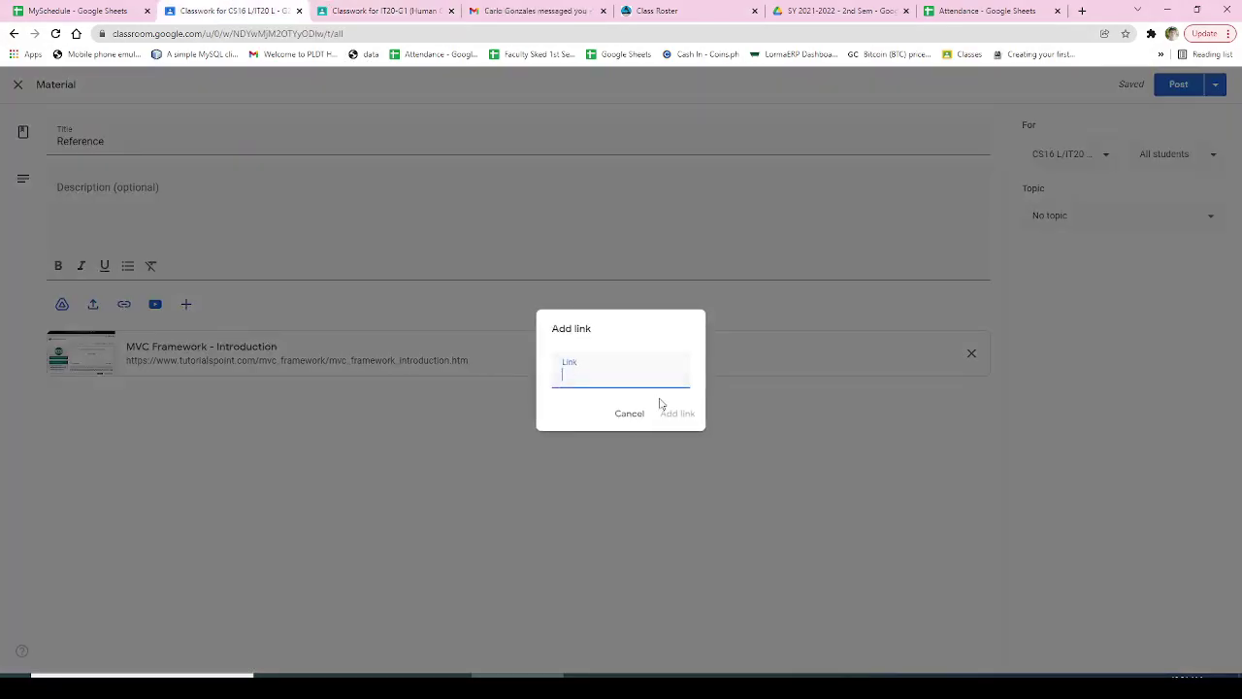
key(ctrl+v)
click(677, 414)
Assign the Reference material to the Week 1 topic and post it to the class
click(1053, 217)
click(1048, 288)
click(1175, 86)
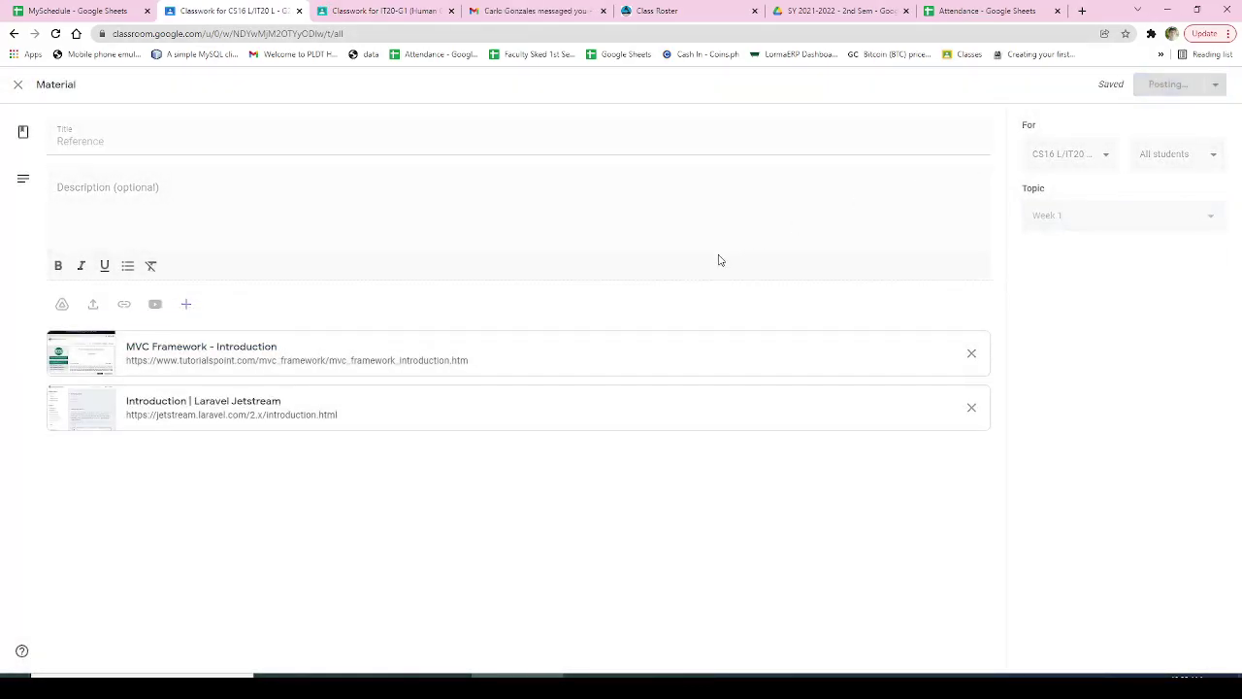
Expand the posted Reference material and open its MVC Framework and Laravel Jetstream links to check them
click(458, 237)
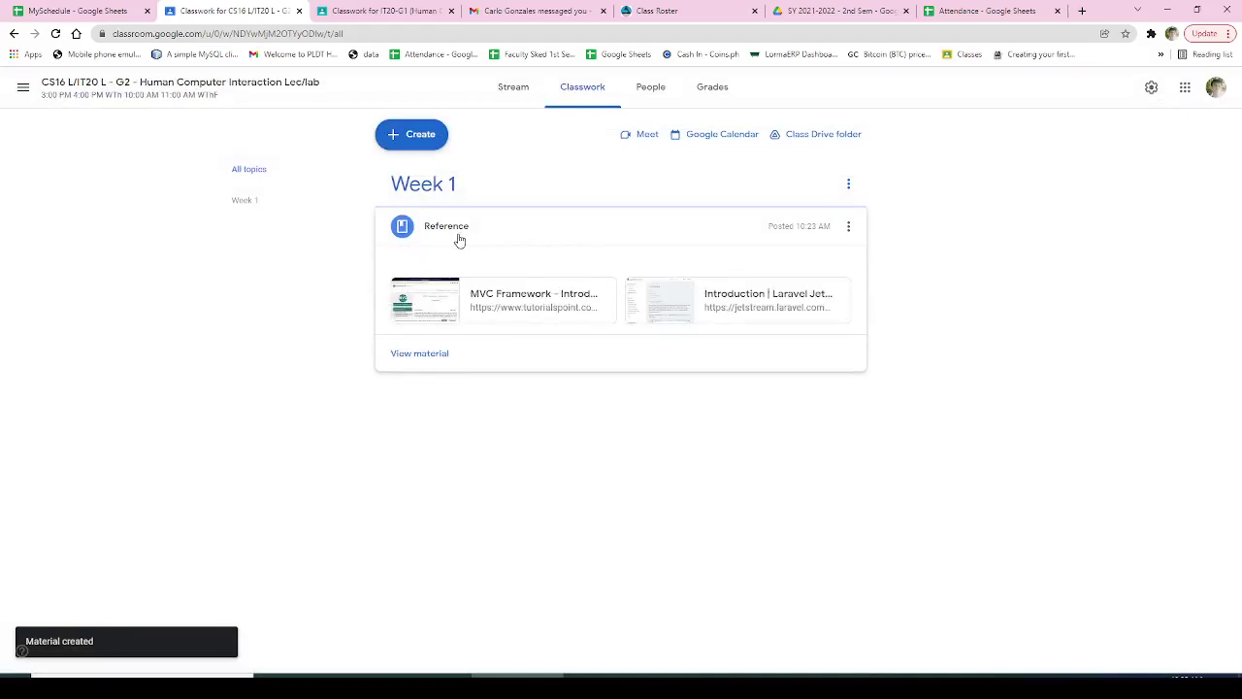
click(456, 316)
click(204, 10)
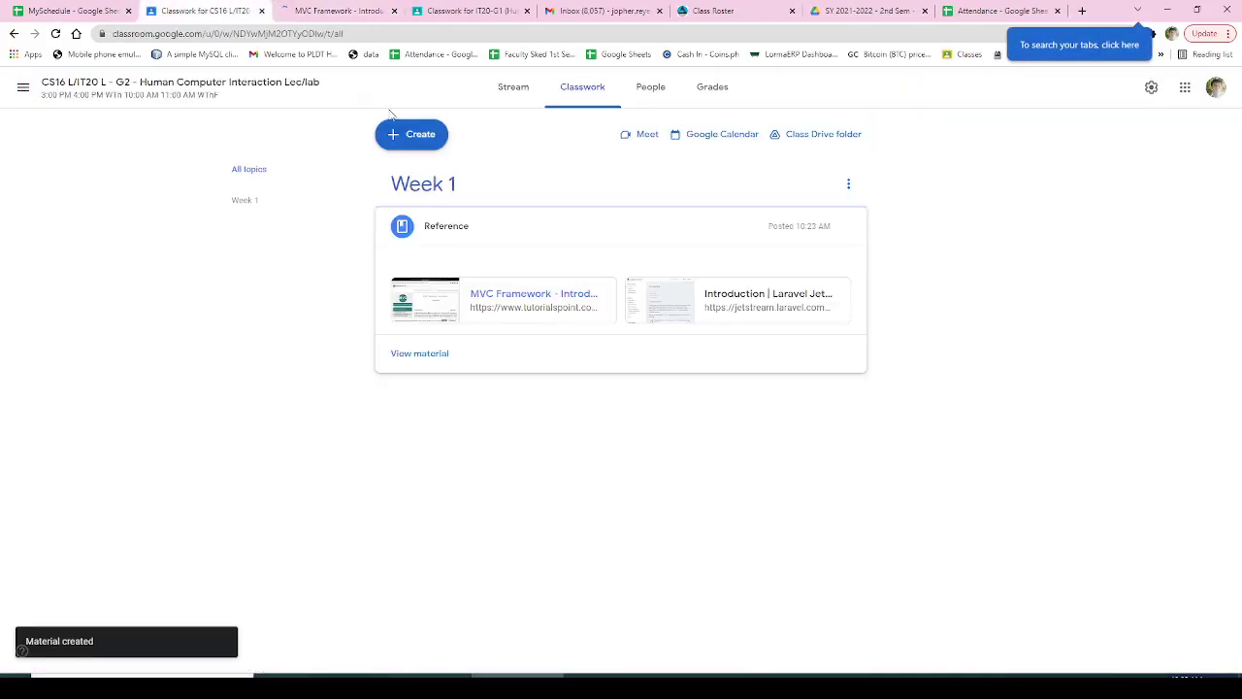
click(726, 308)
click(408, 11)
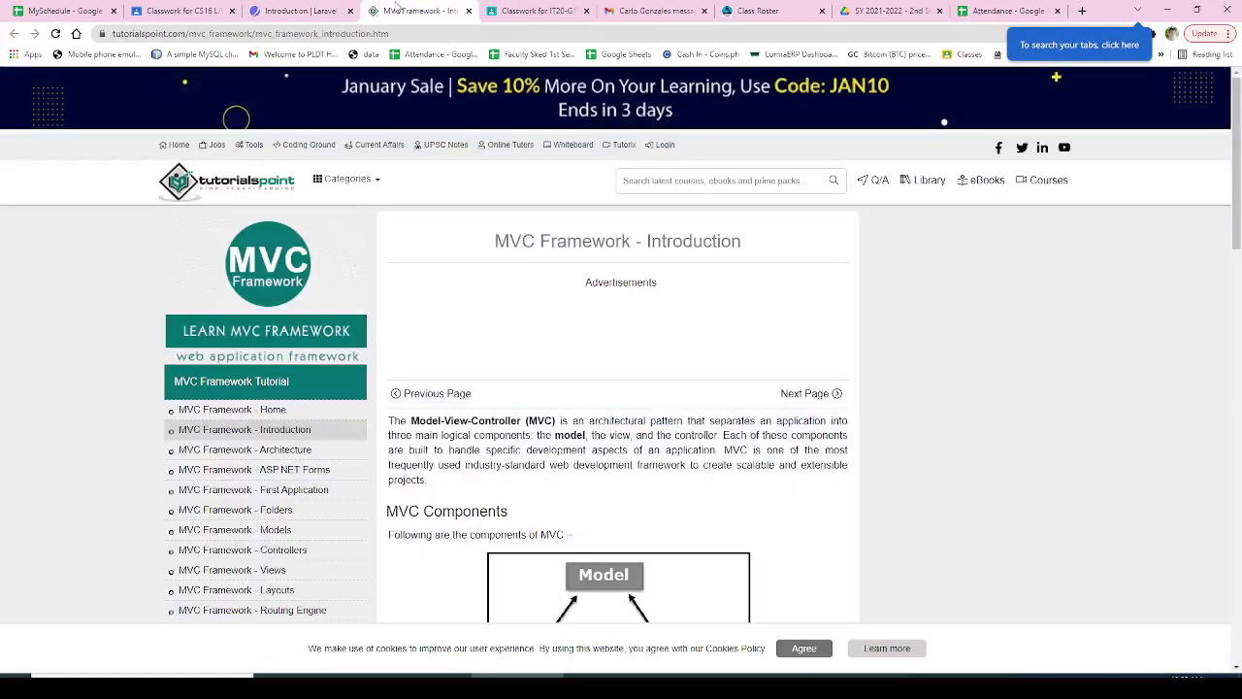
Look through the Laravel Jetstream introduction page, and view the MVC Components section of the MVC Framework page
click(339, 8)
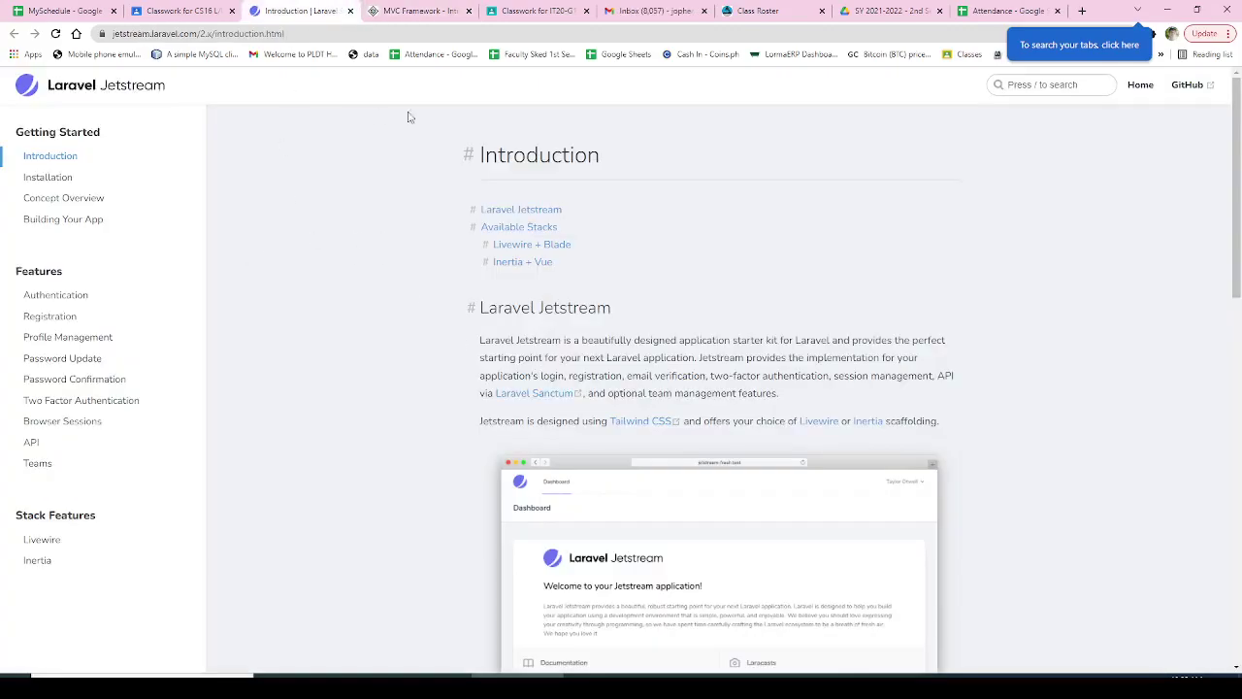
scroll(666, 330, down, 7)
scroll(614, 410, down, 4)
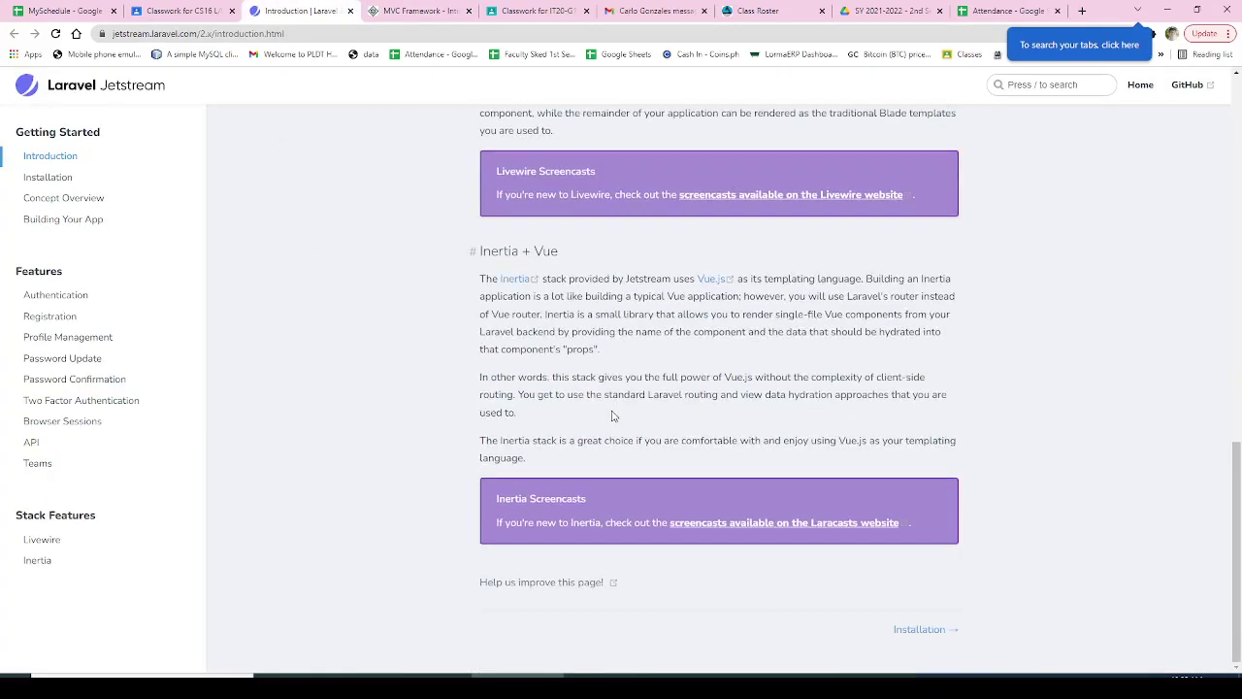
scroll(614, 410, up, 10)
click(414, 9)
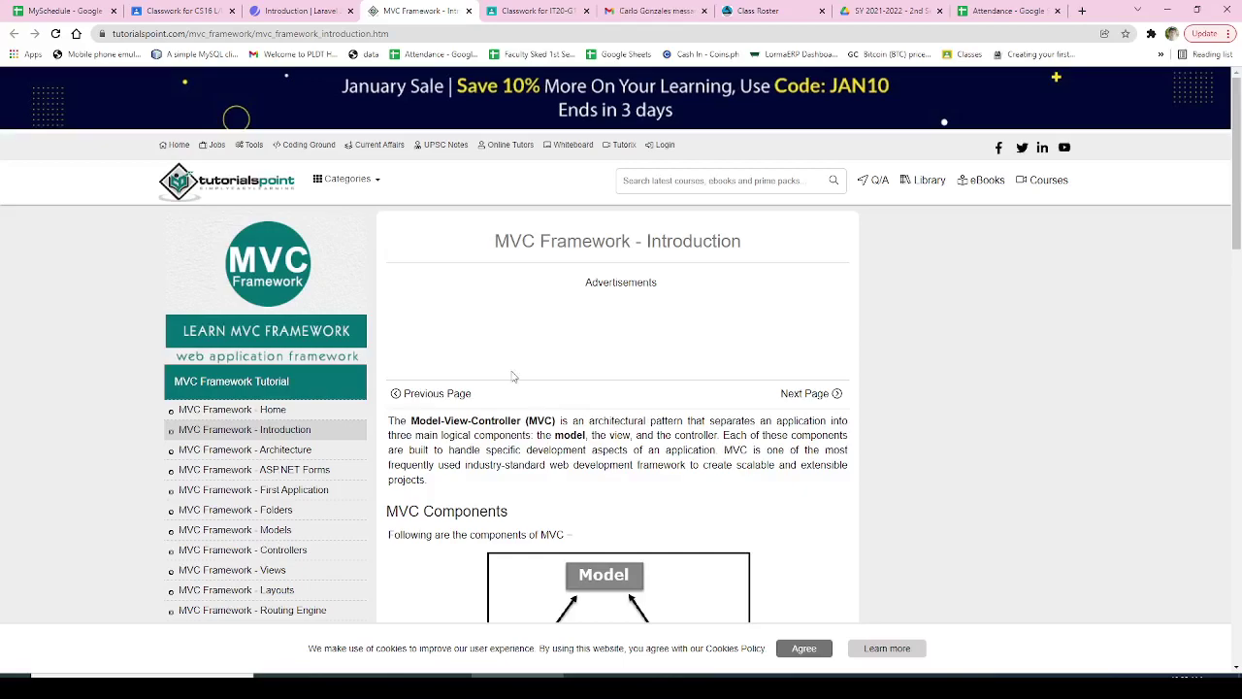
scroll(630, 398, down, 1)
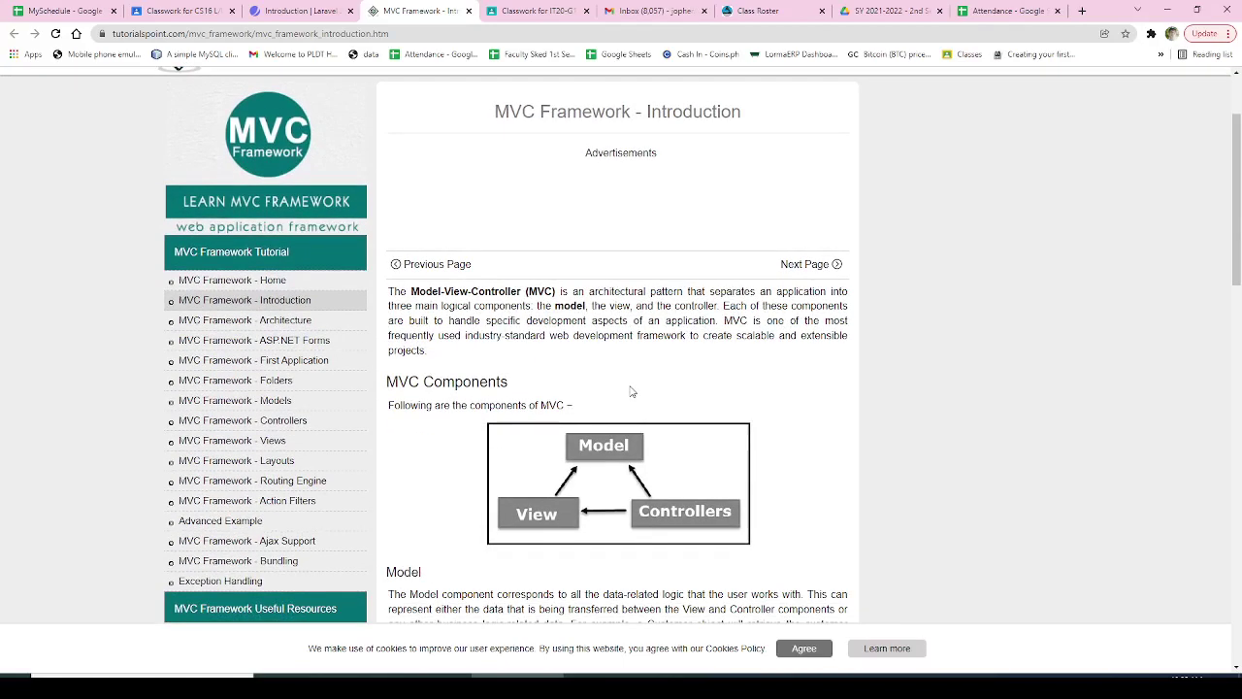
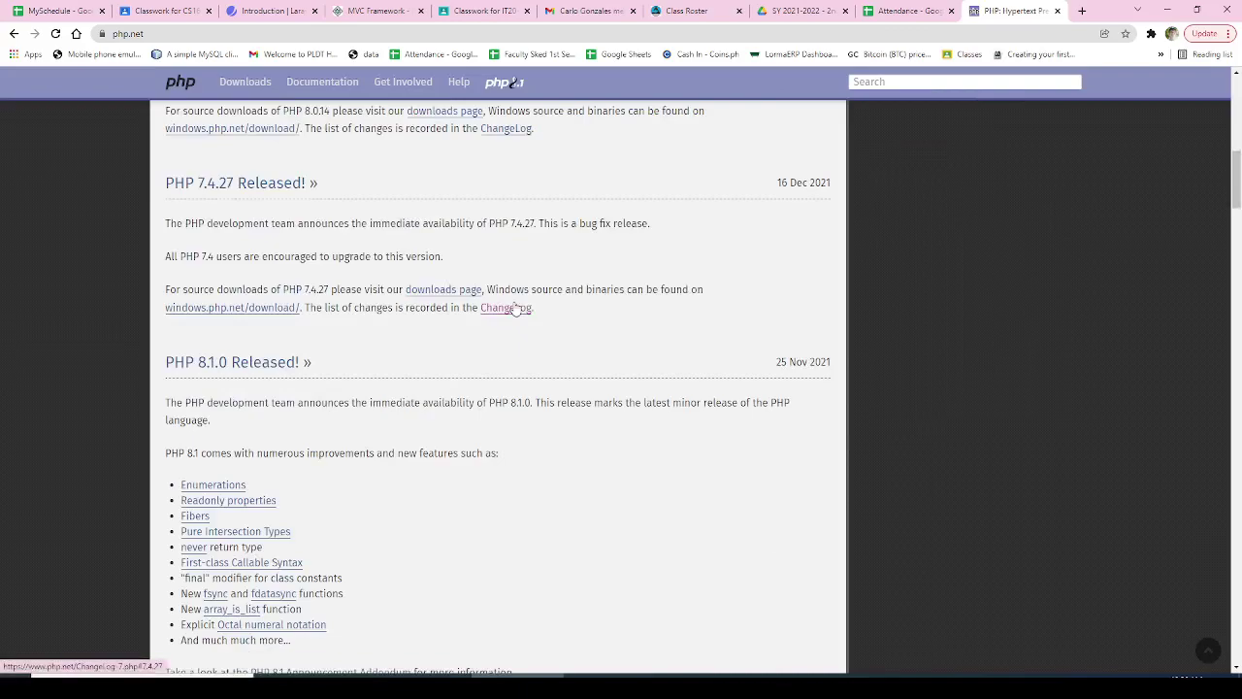
Skim the release news on php.net and return to the Google search results for php
scroll(515, 307, down, 10)
scroll(440, 284, up, 2)
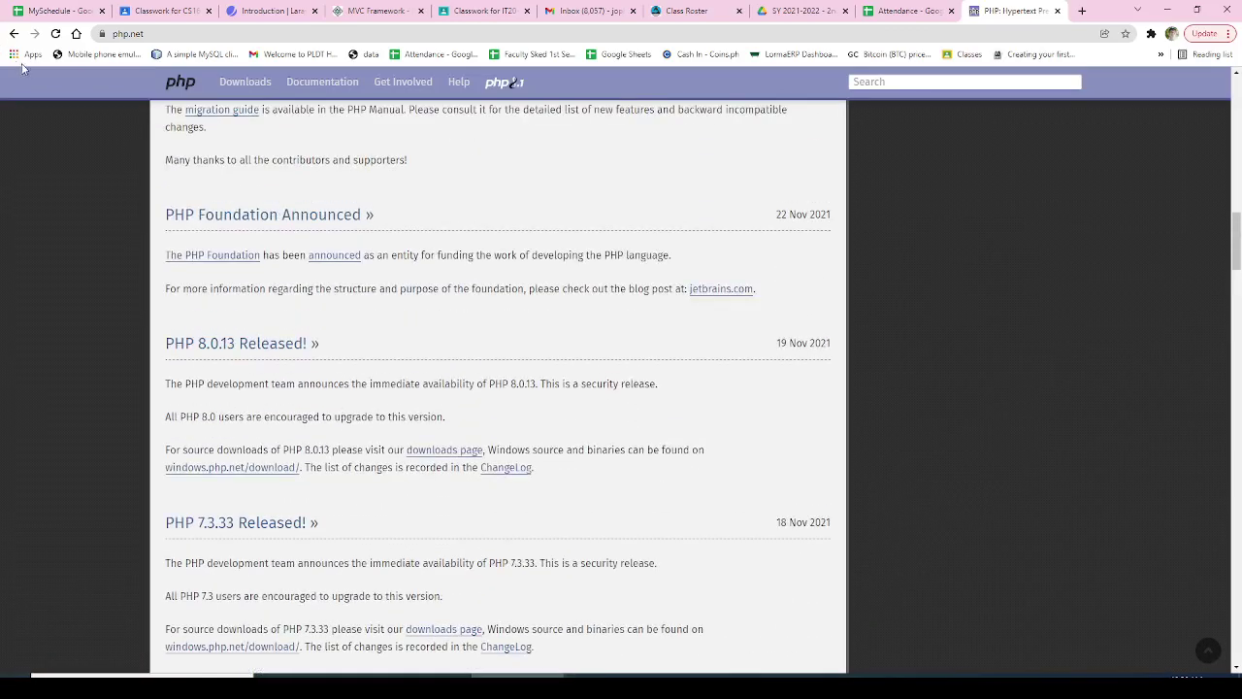
click(13, 33)
scroll(379, 351, down, 2)
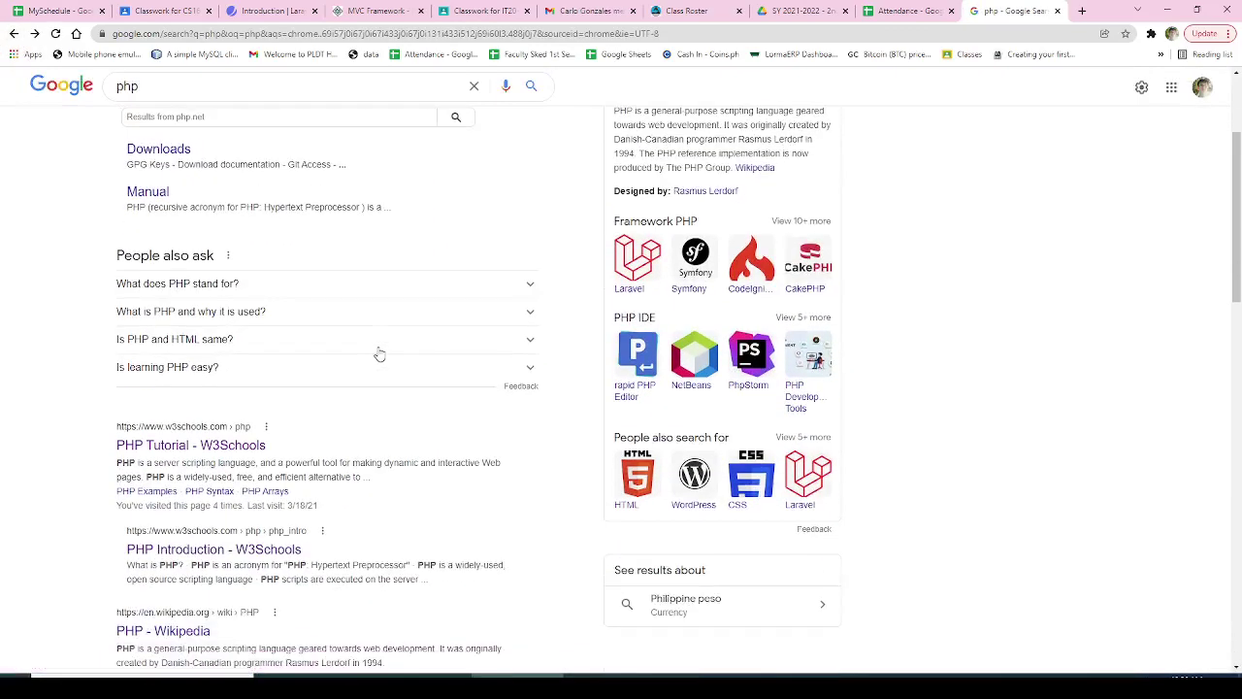
Open the W3Schools PHP Tutorial, highlight the PHP block in its example code, and close the page
click(223, 445)
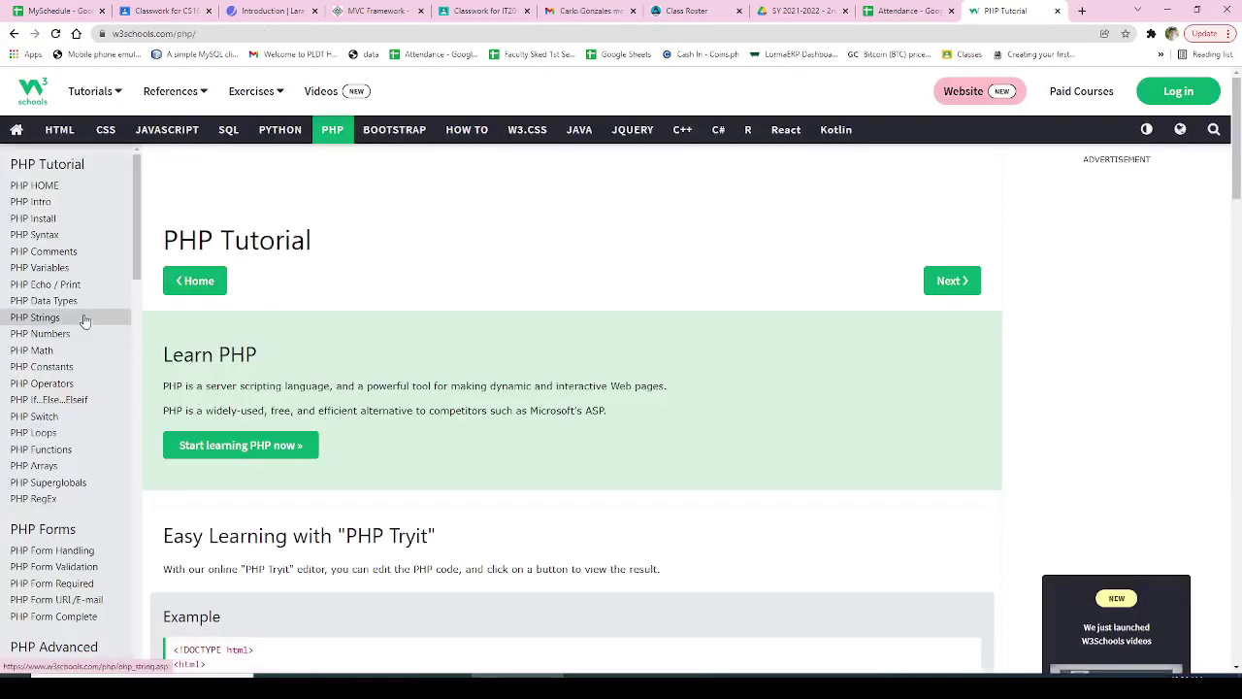
scroll(63, 345, down, 5)
scroll(421, 445, down, 4)
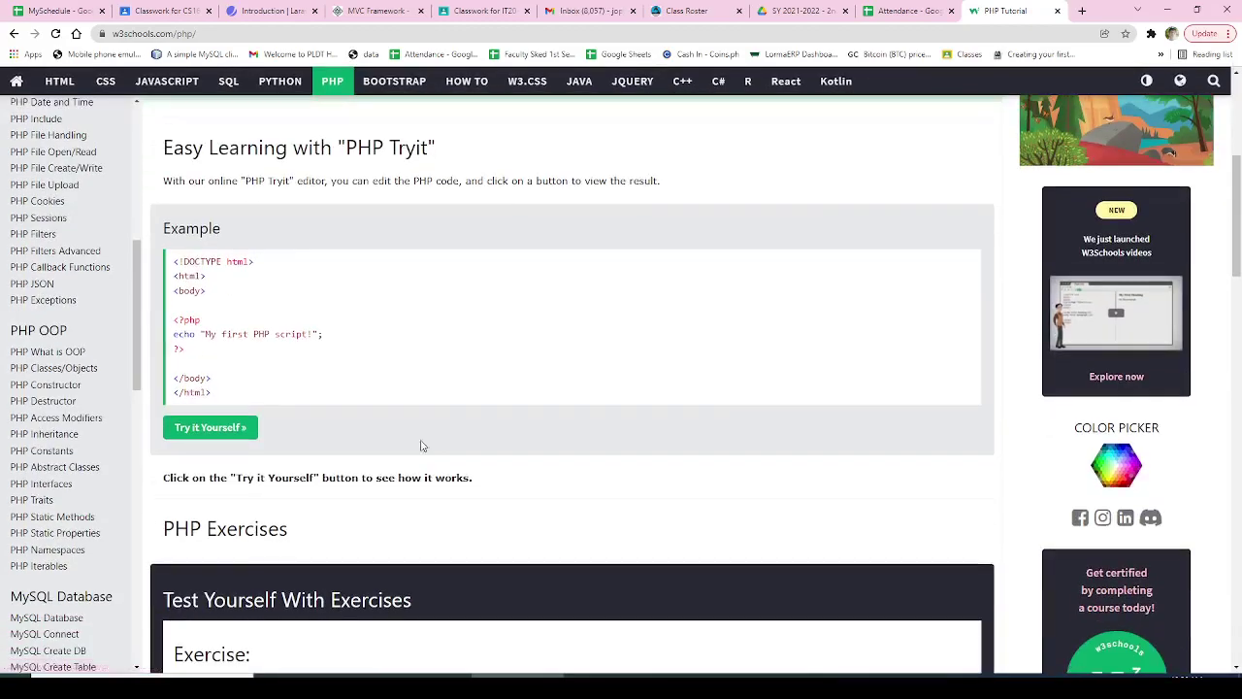
scroll(243, 369, down, 1)
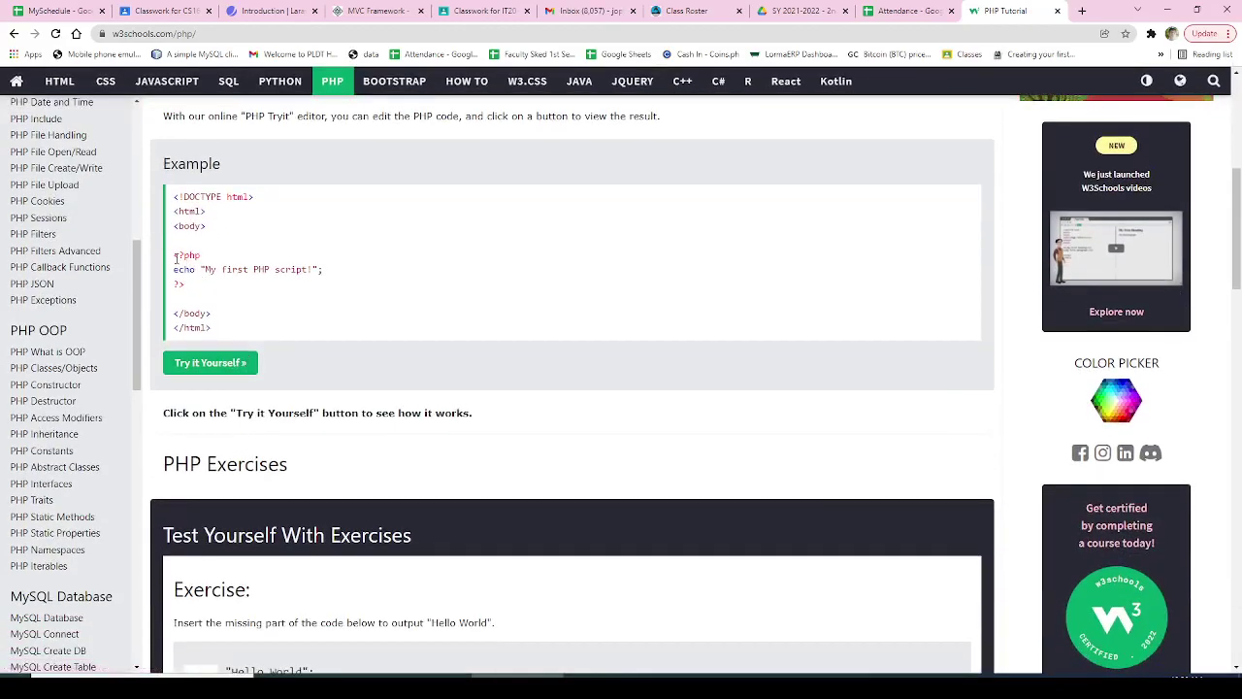
mouse_move(175, 257)
mouse_down()
mouse_move(202, 257)
mouse_move(194, 288)
mouse_move(169, 257)
mouse_up()
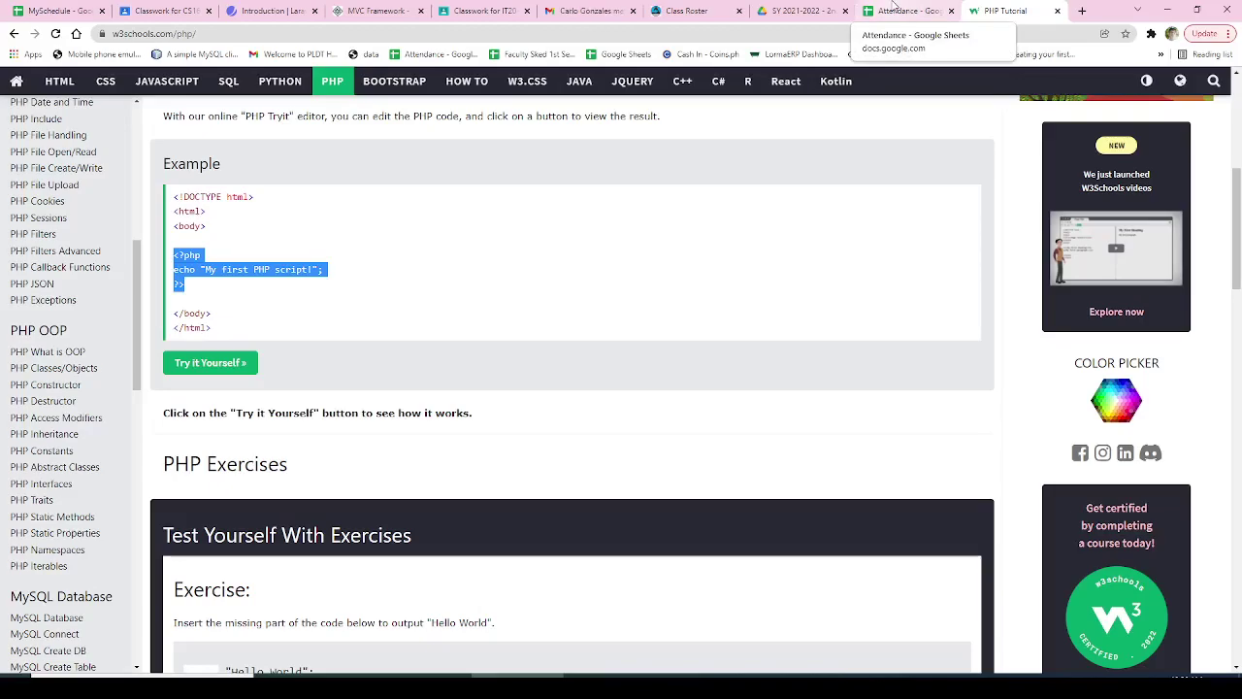
click(1058, 12)
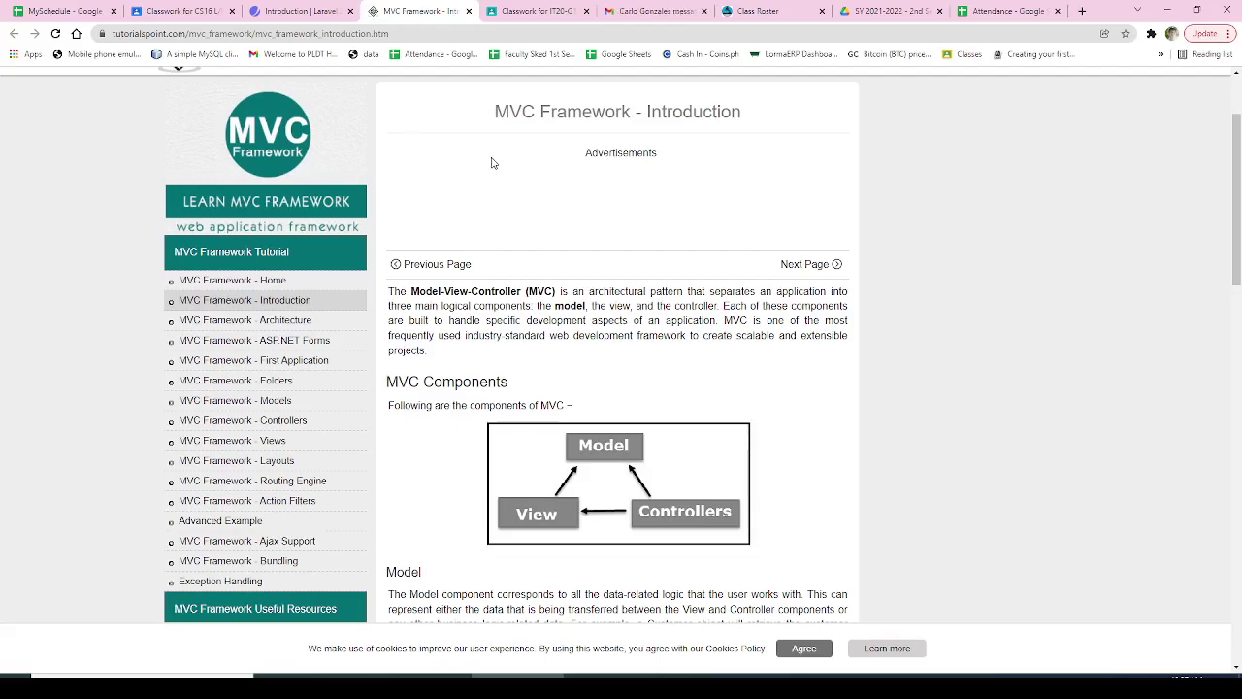
Review the Laravel Jetstream introduction and the MVC Components explanation once more, and return to the CS16 L/IT20 L - G2 classwork
click(301, 11)
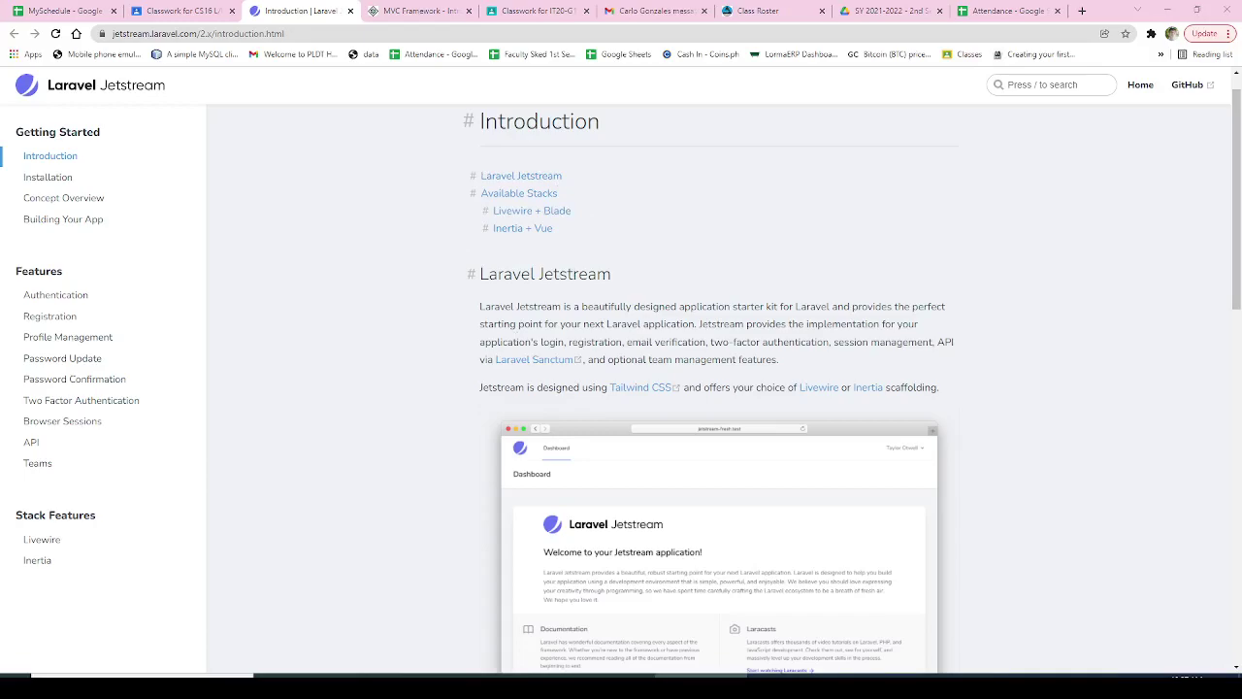
click(404, 11)
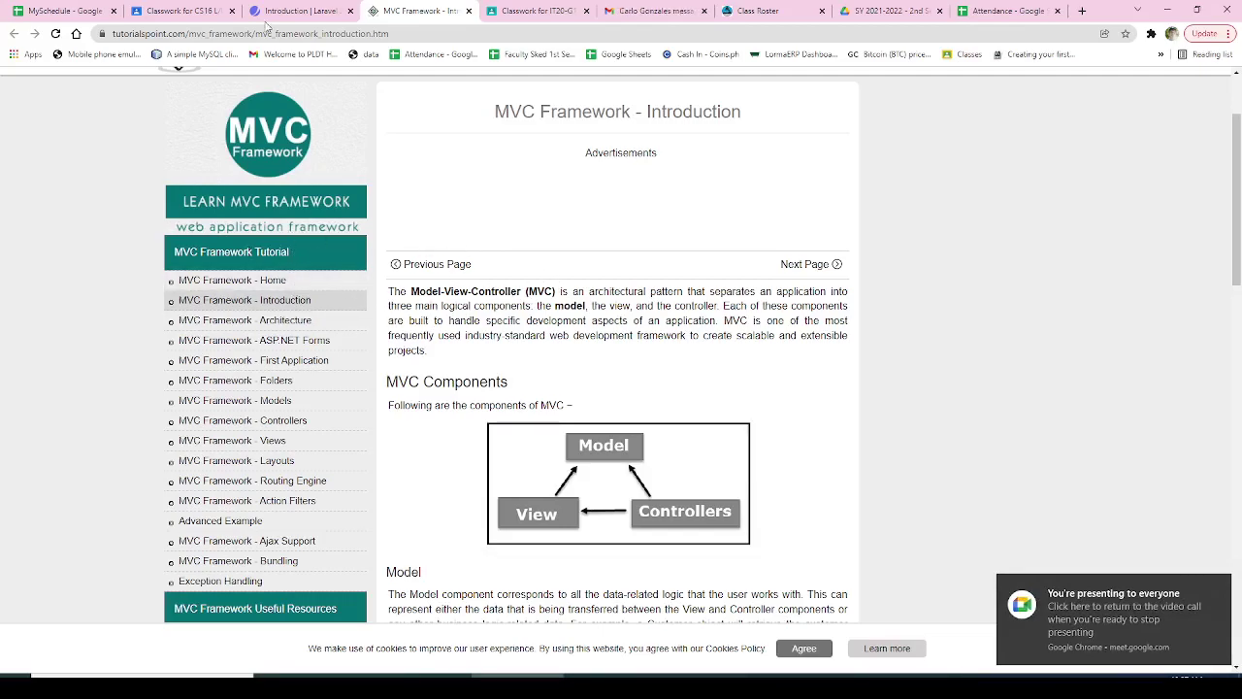
scroll(485, 247, down, 3)
scroll(485, 247, up, 2)
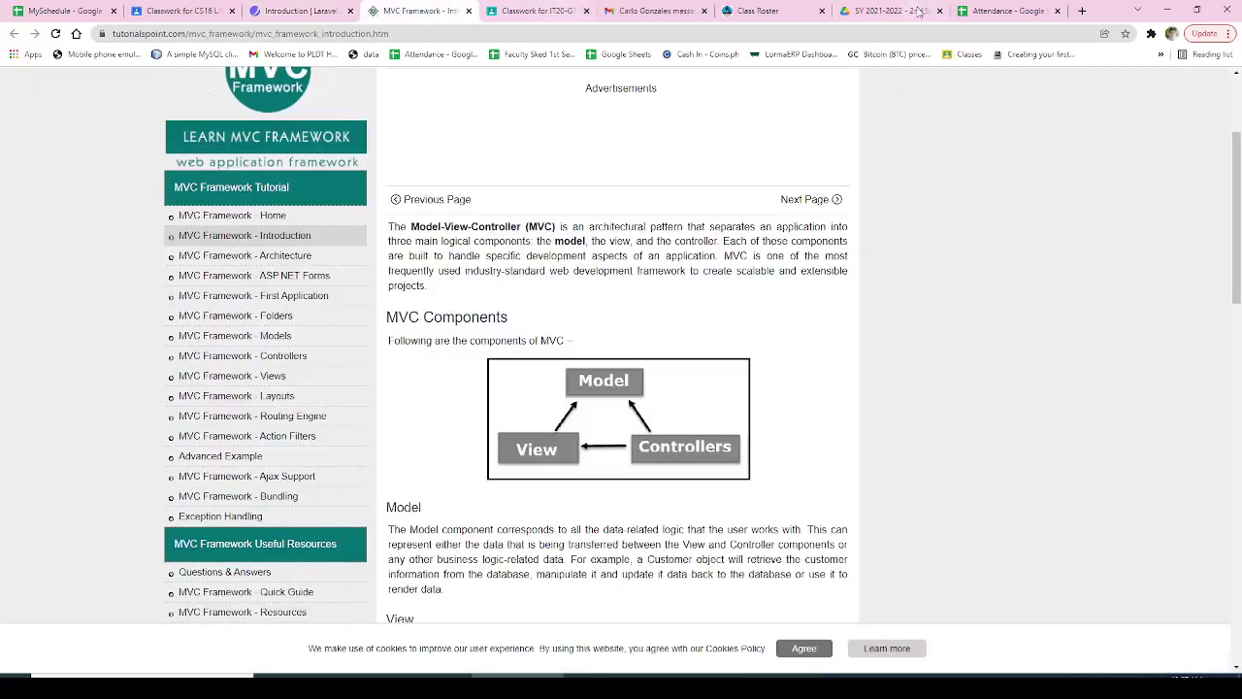
click(190, 10)
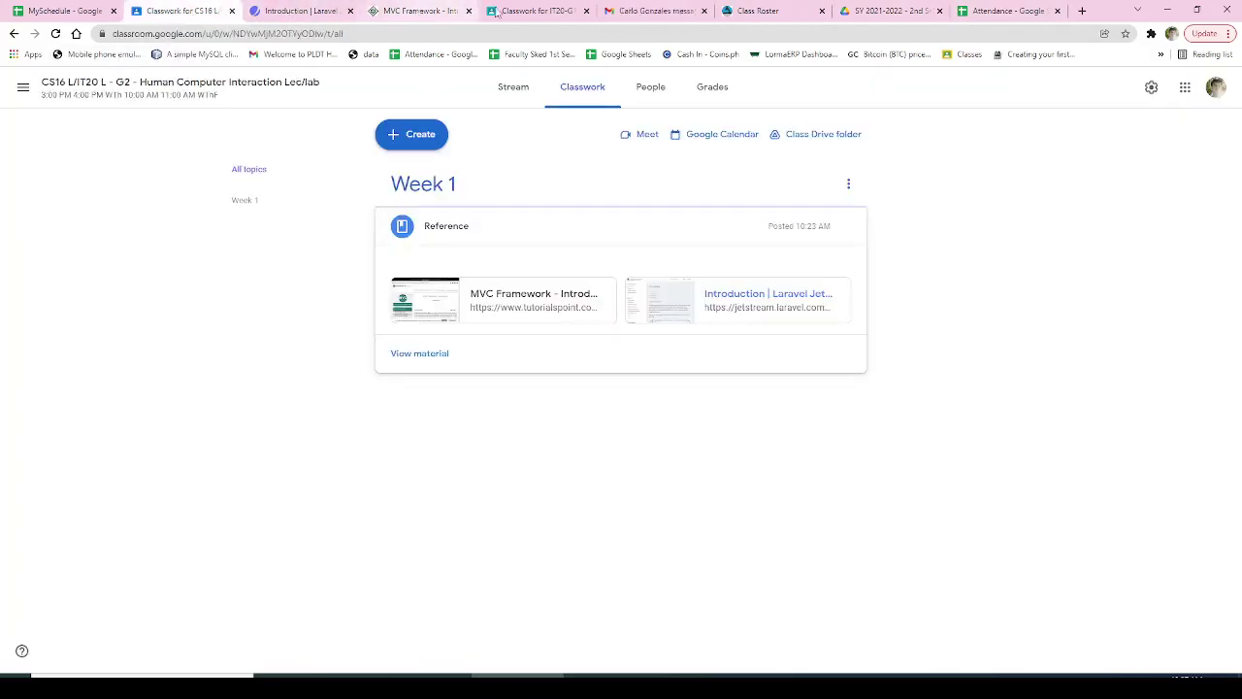
Look through the archived IT20-G1 classwork topics from Installation up to Week 17 - Final Project Presentation
click(534, 11)
scroll(479, 424, up, 1)
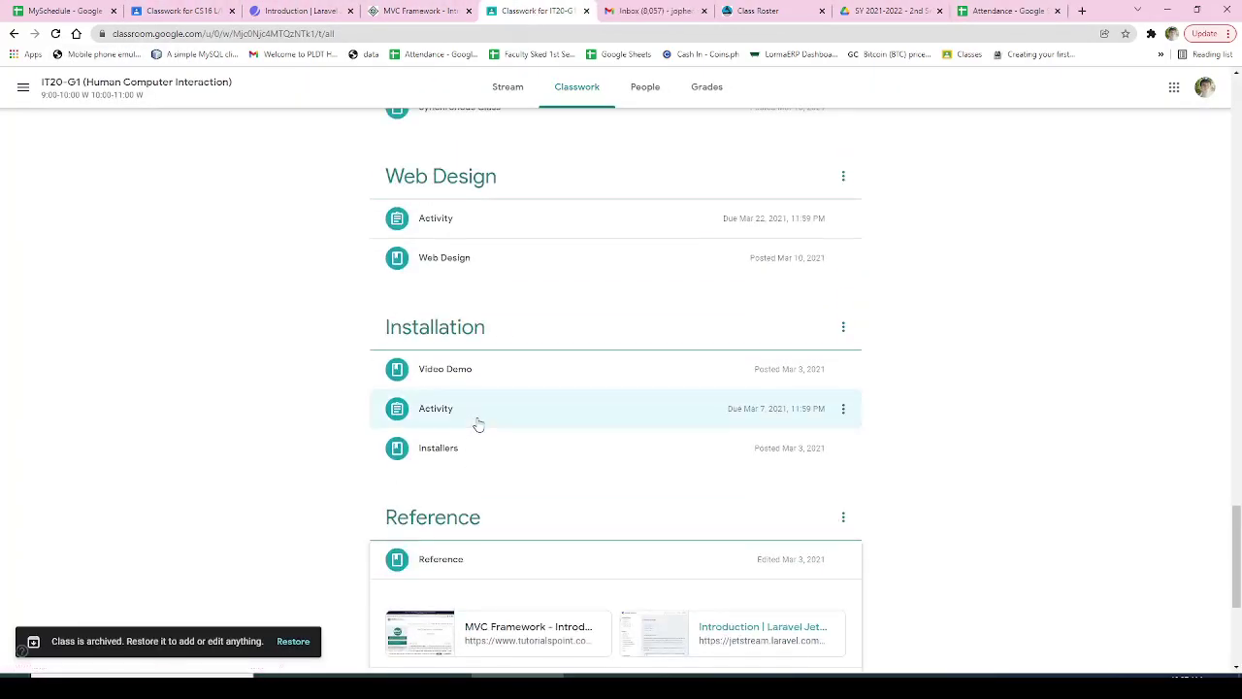
scroll(479, 424, up, 3)
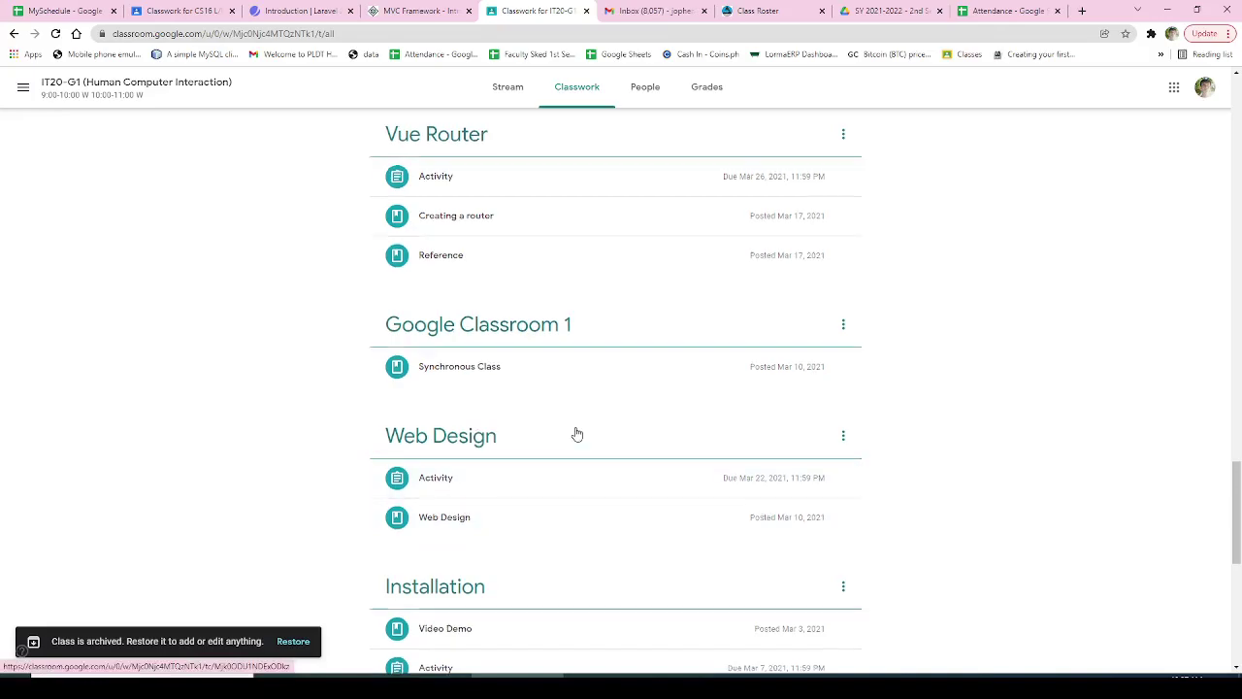
scroll(548, 427, up, 2)
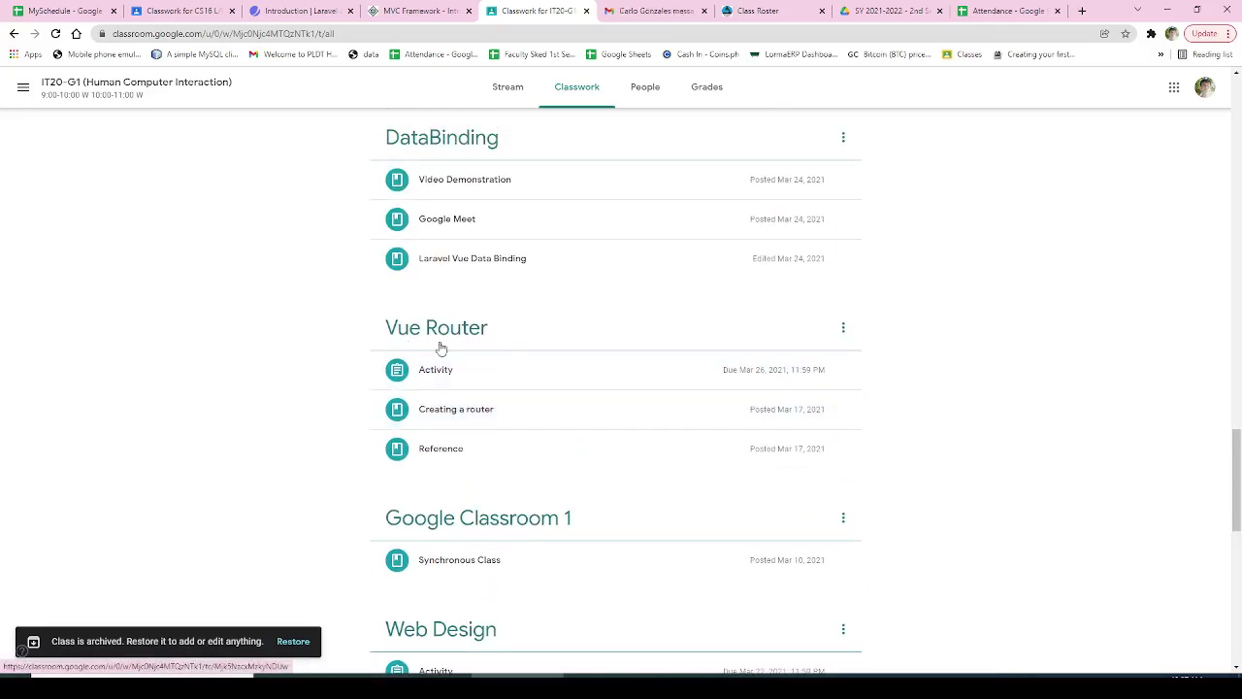
scroll(485, 379, up, 2)
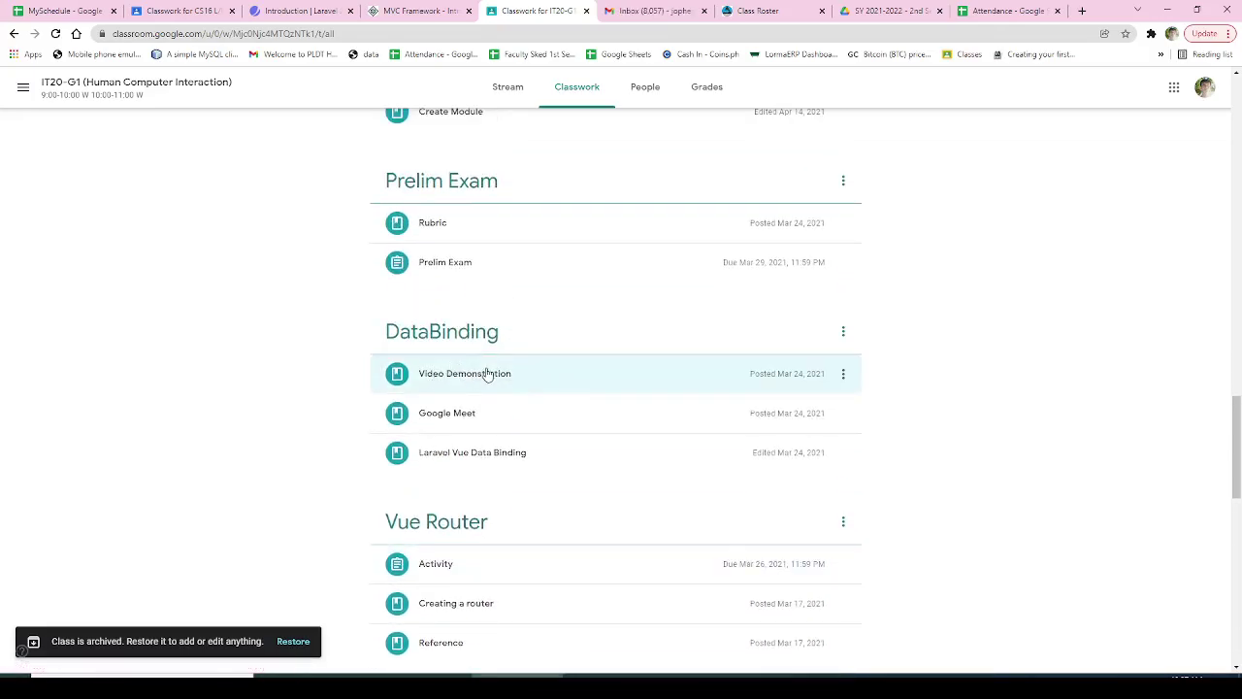
scroll(525, 364, up, 3)
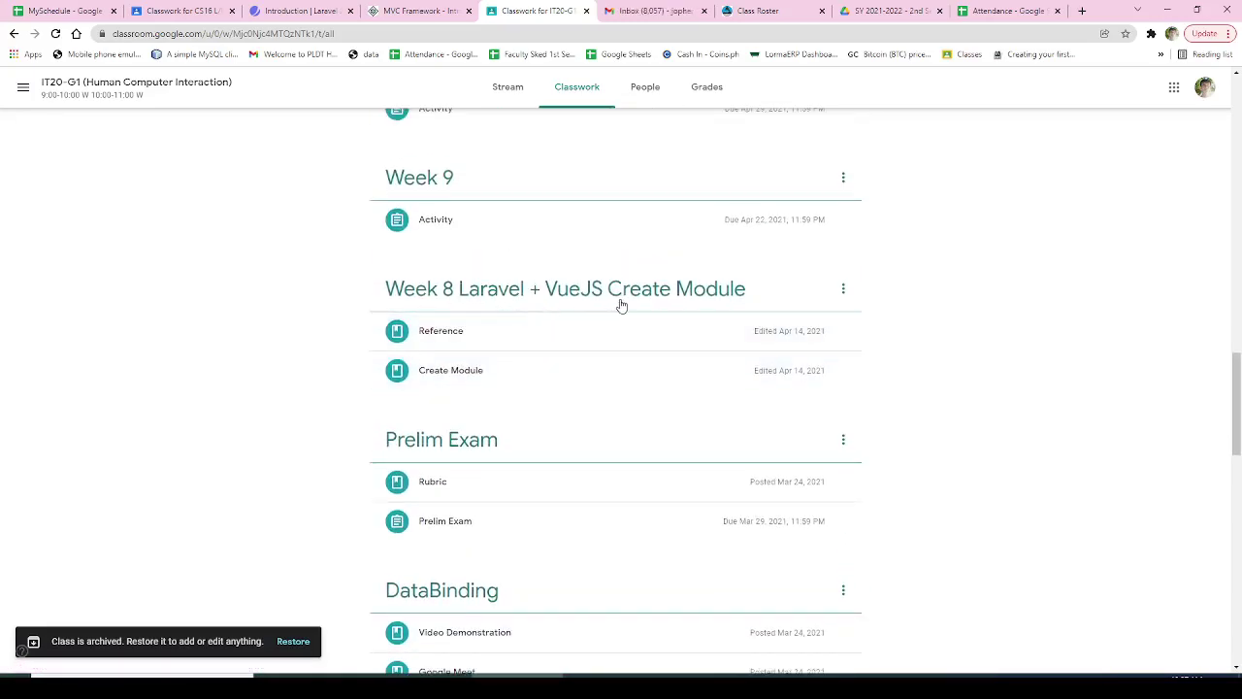
scroll(582, 330, up, 3)
scroll(612, 301, up, 2)
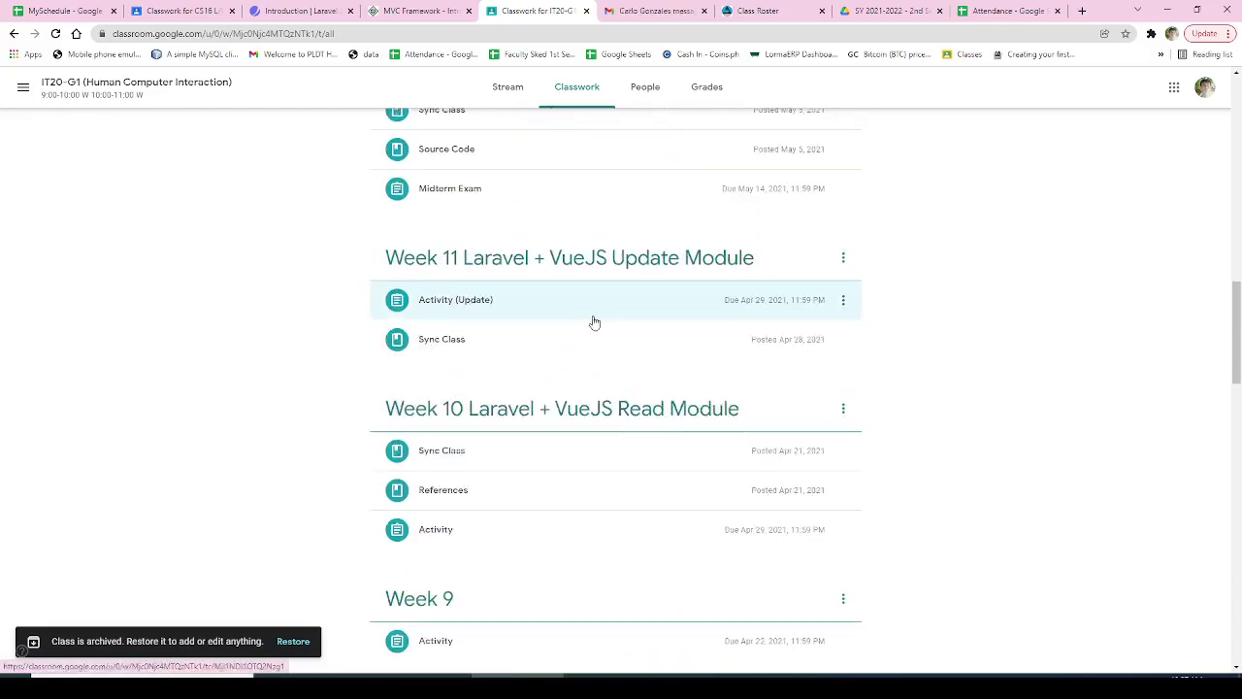
scroll(549, 327, up, 3)
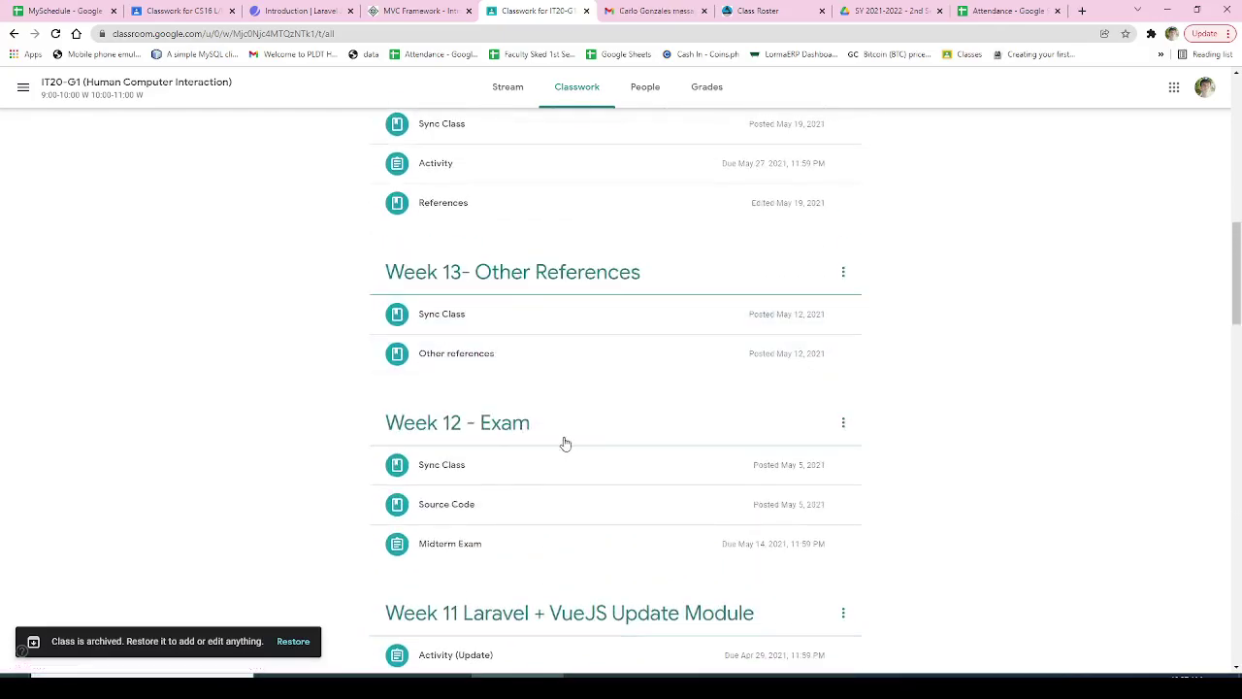
scroll(582, 301, up, 3)
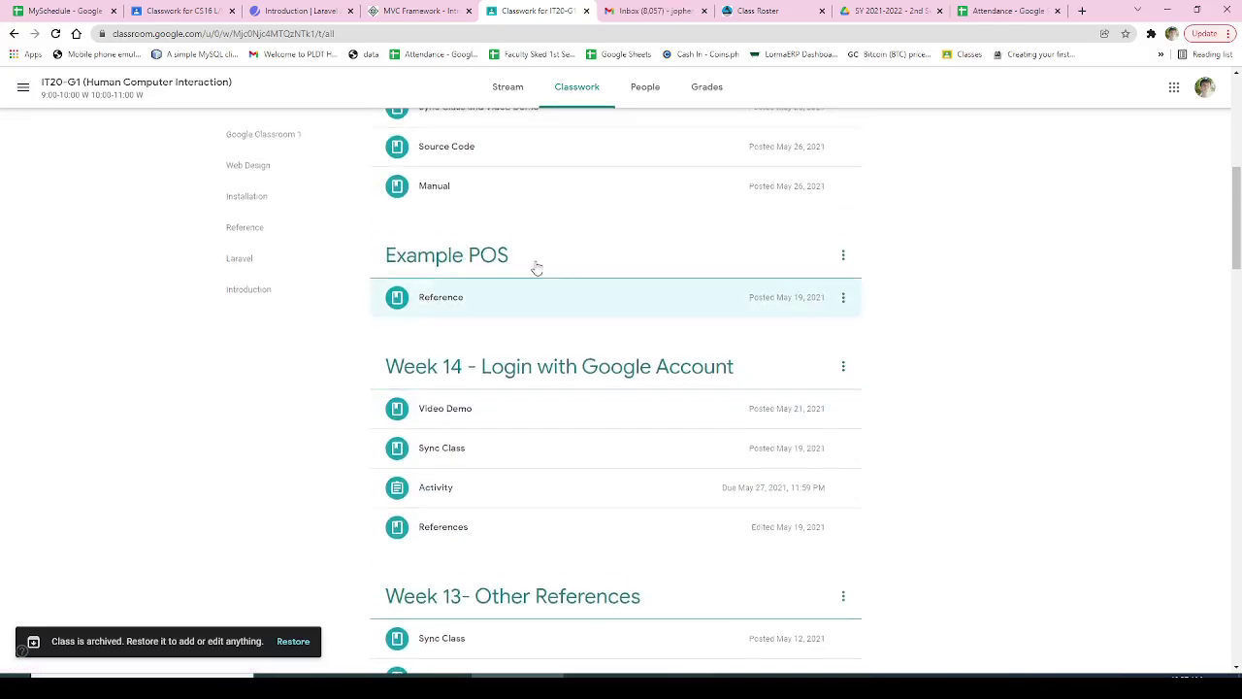
scroll(563, 254, up, 2)
scroll(602, 321, up, 4)
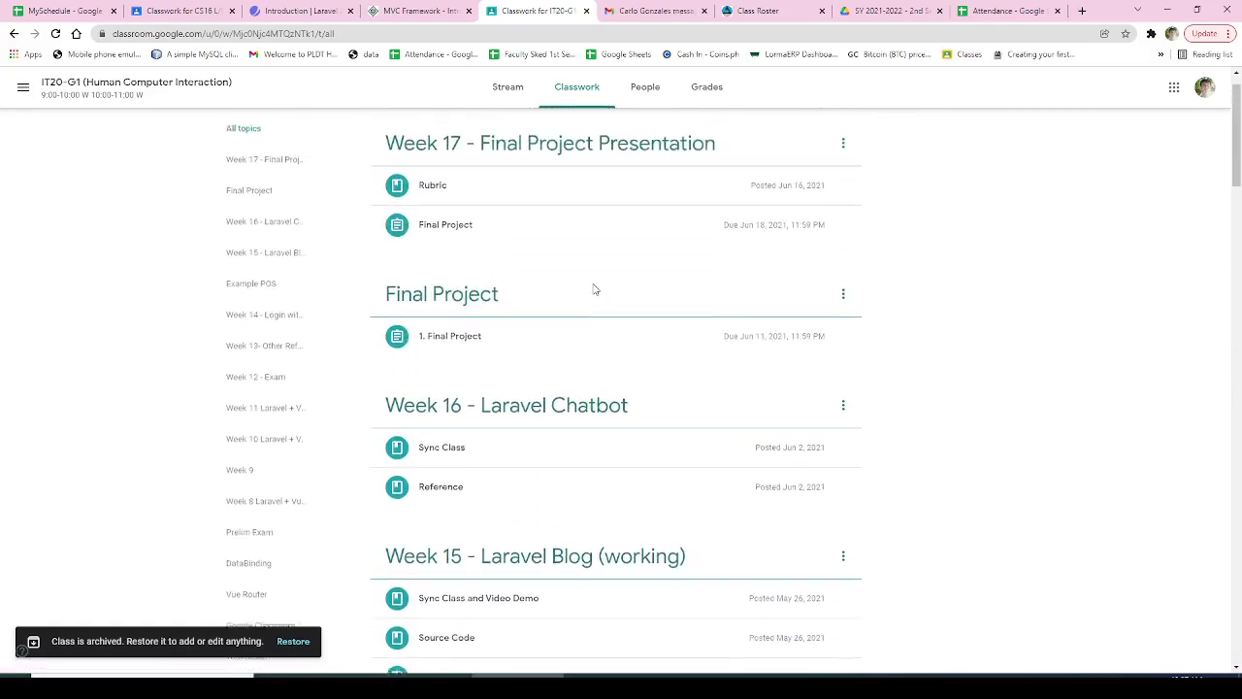
View the Reference material of Week 16 - Laravel Chatbot, and the Source Code and Sync Class and Video Demo materials of Week 15
scroll(594, 288, down, 3)
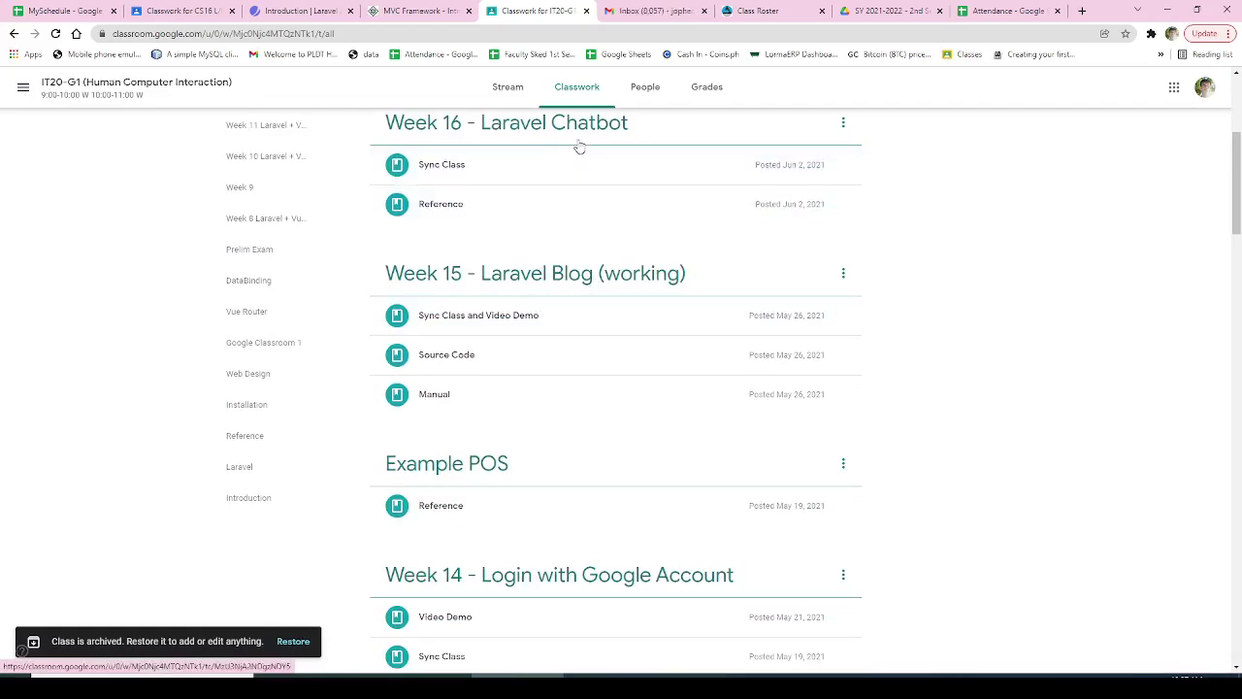
click(499, 204)
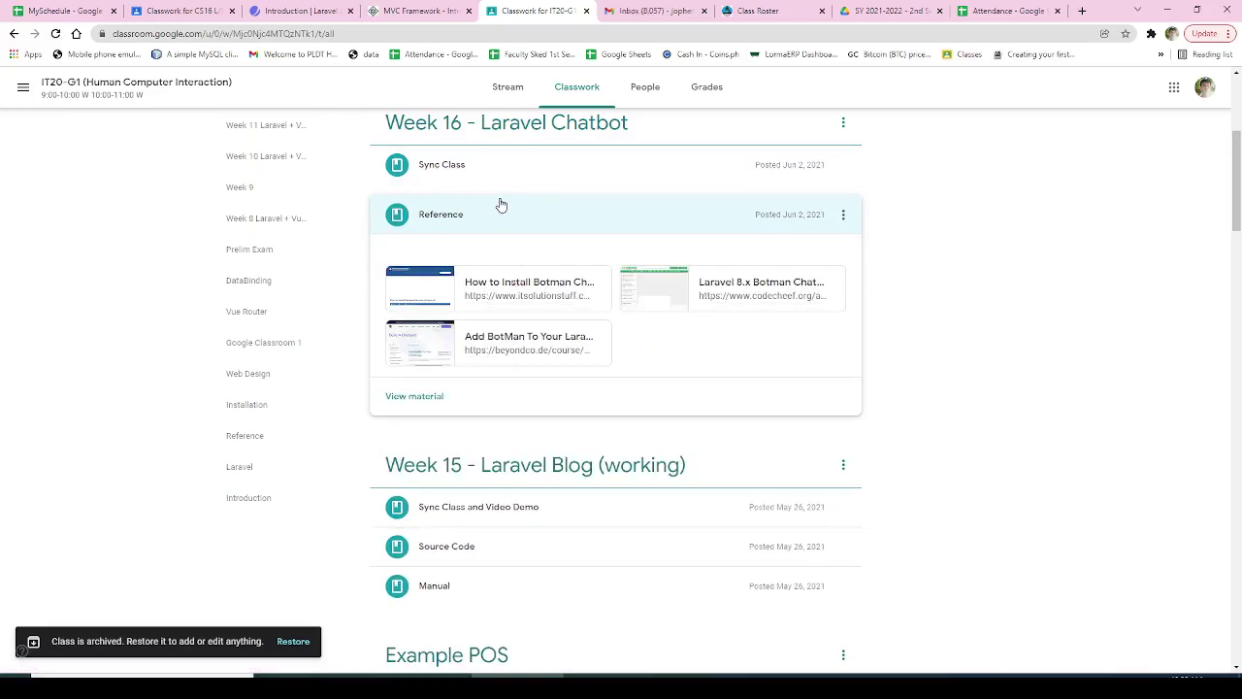
click(501, 205)
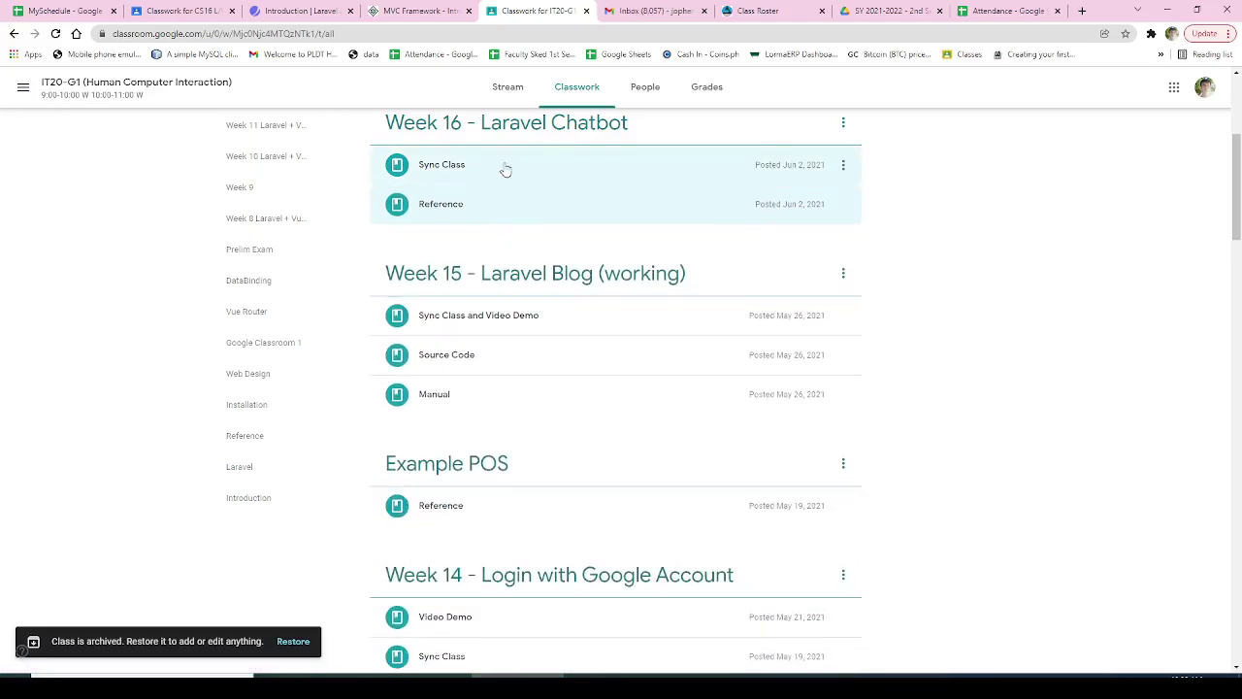
click(559, 355)
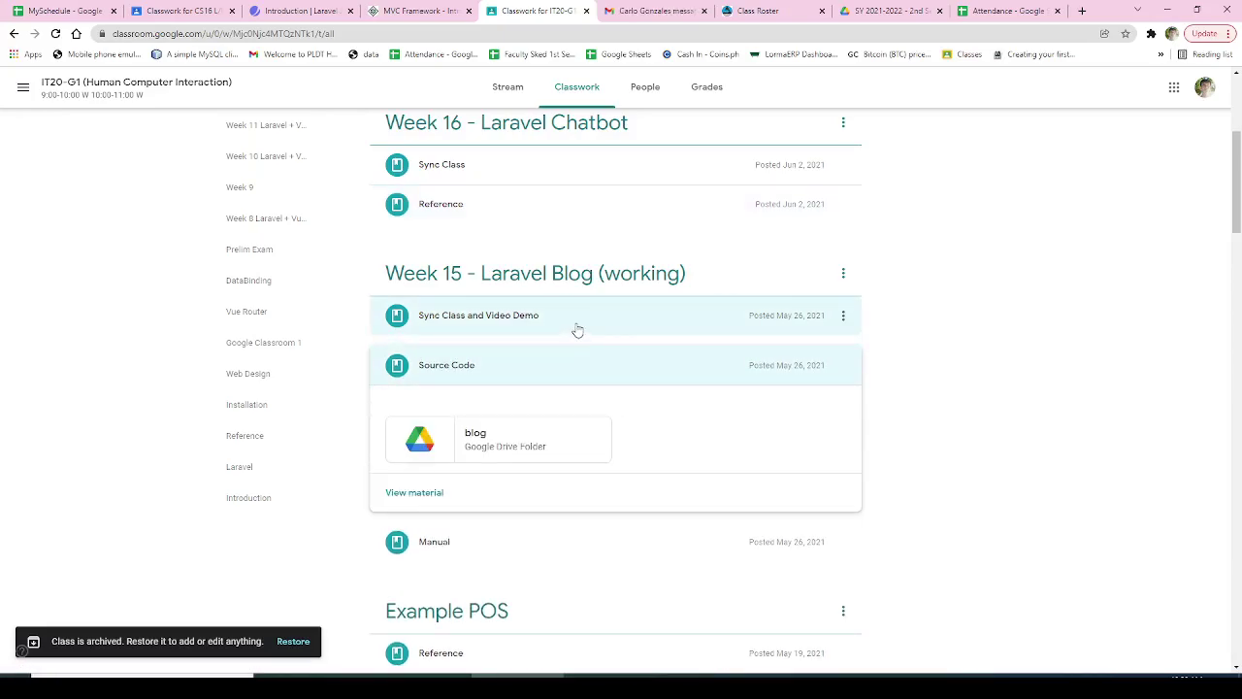
click(575, 328)
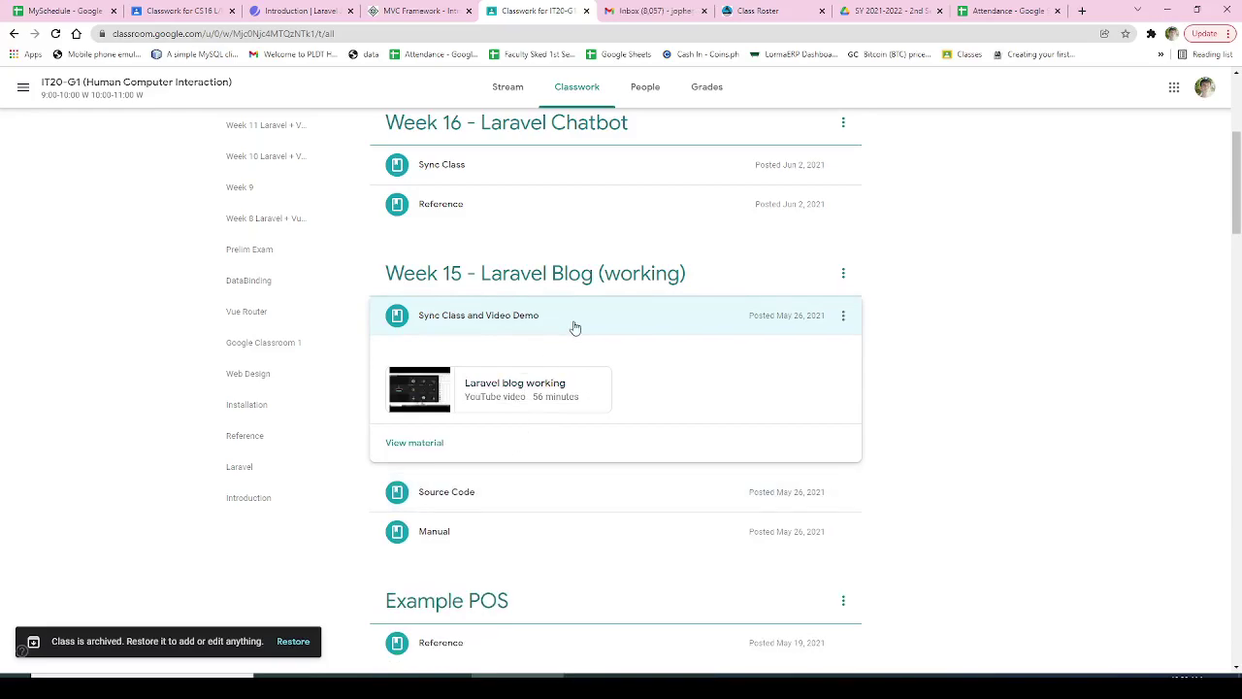
click(573, 324)
Expand the Final Project assignment under Week 17 - Final Project Presentation to view its instructions
scroll(568, 320, up, 2)
scroll(571, 317, up, 2)
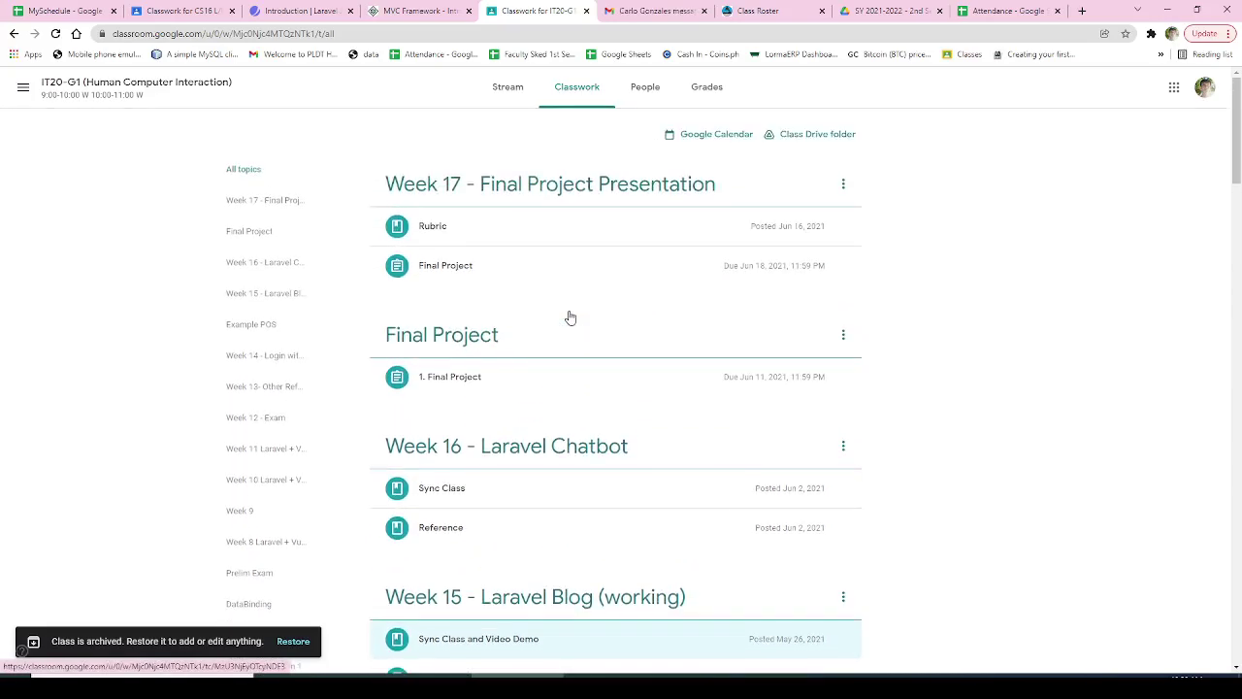
click(522, 279)
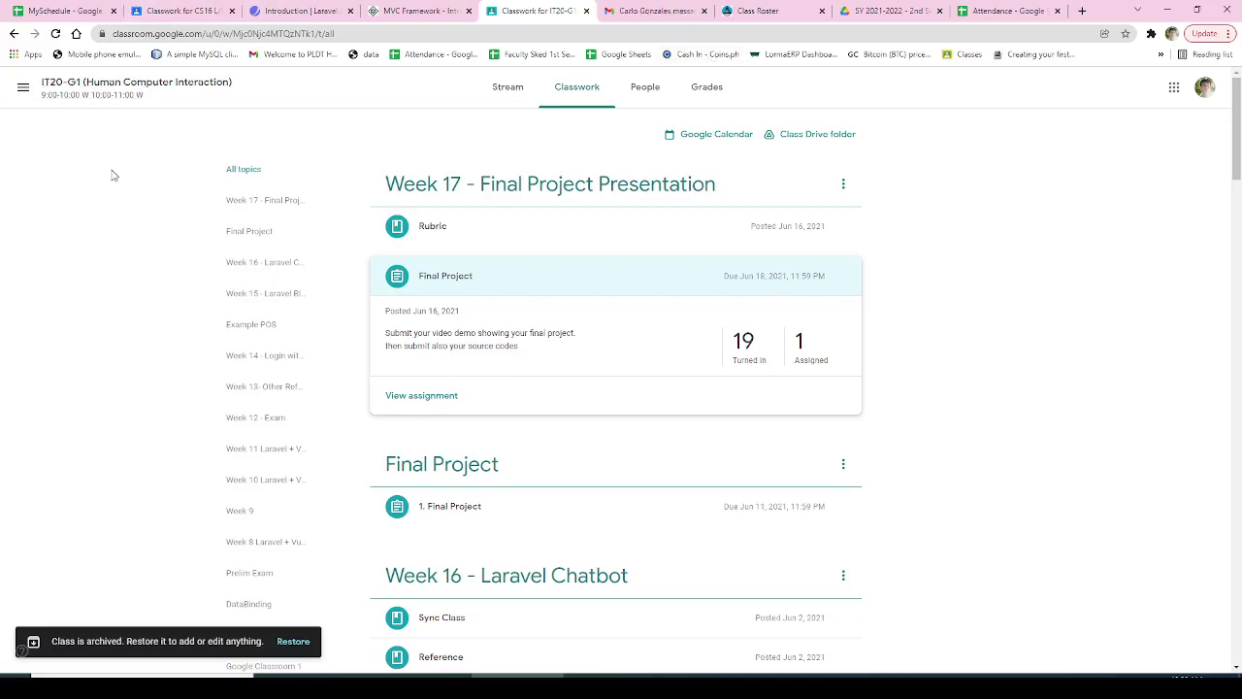
Open the MySchedule spreadsheet and check the CS16 L/IT20 L - G2 time rows from 10:00 to 11:00 on the Original sheet
click(175, 11)
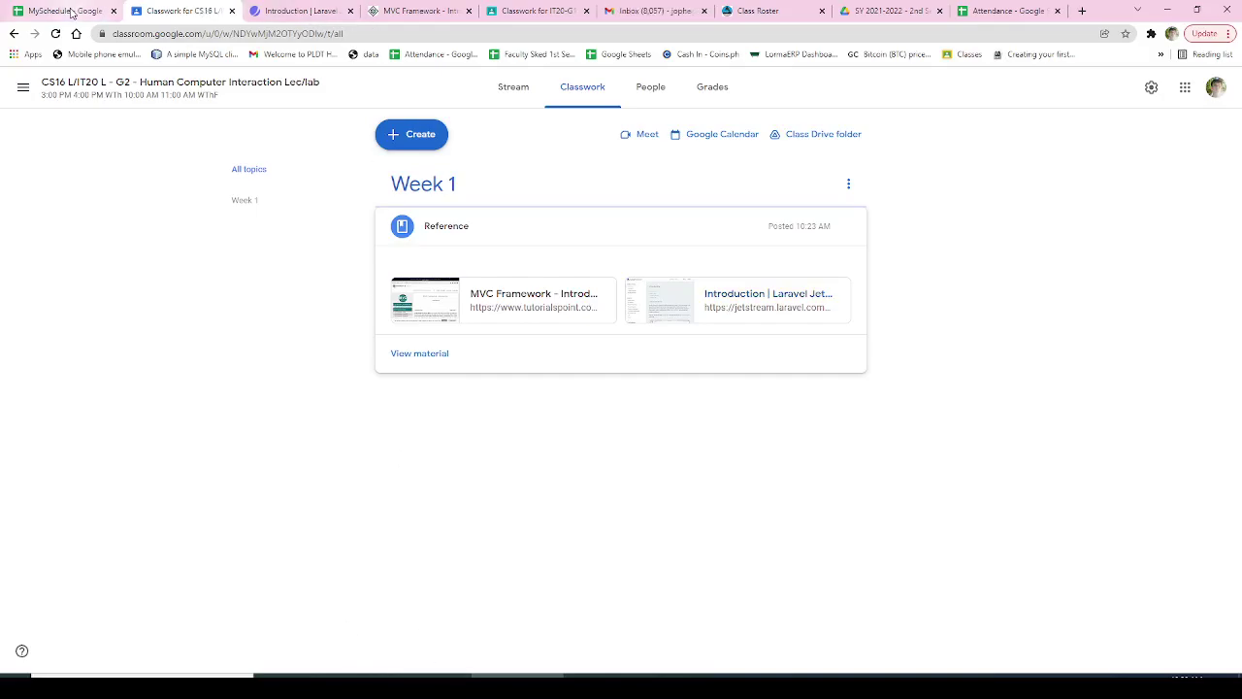
click(71, 12)
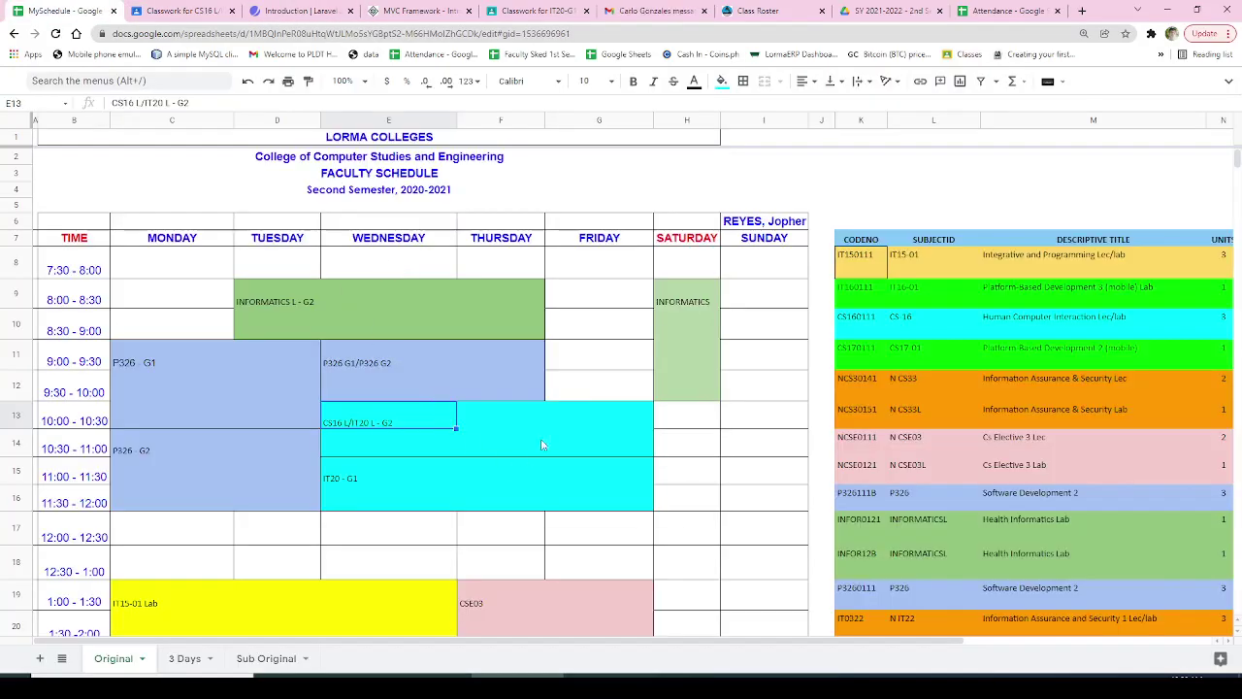
scroll(541, 429, down, 1)
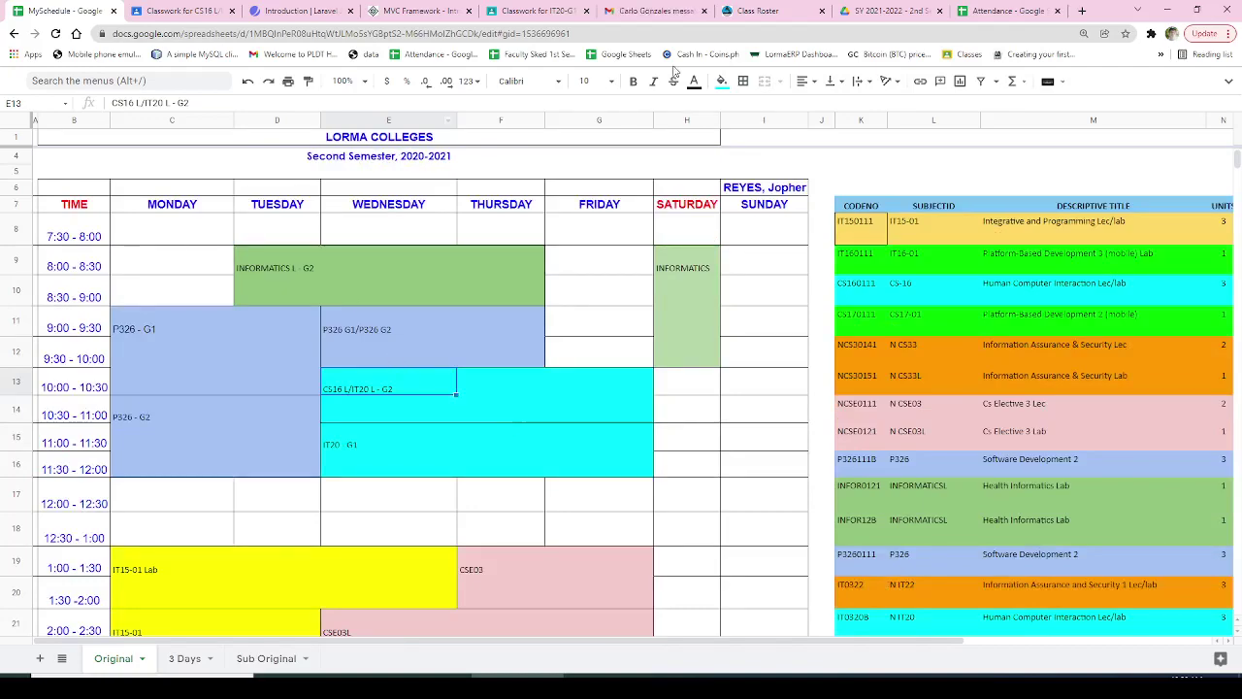
click(92, 386)
click(102, 420)
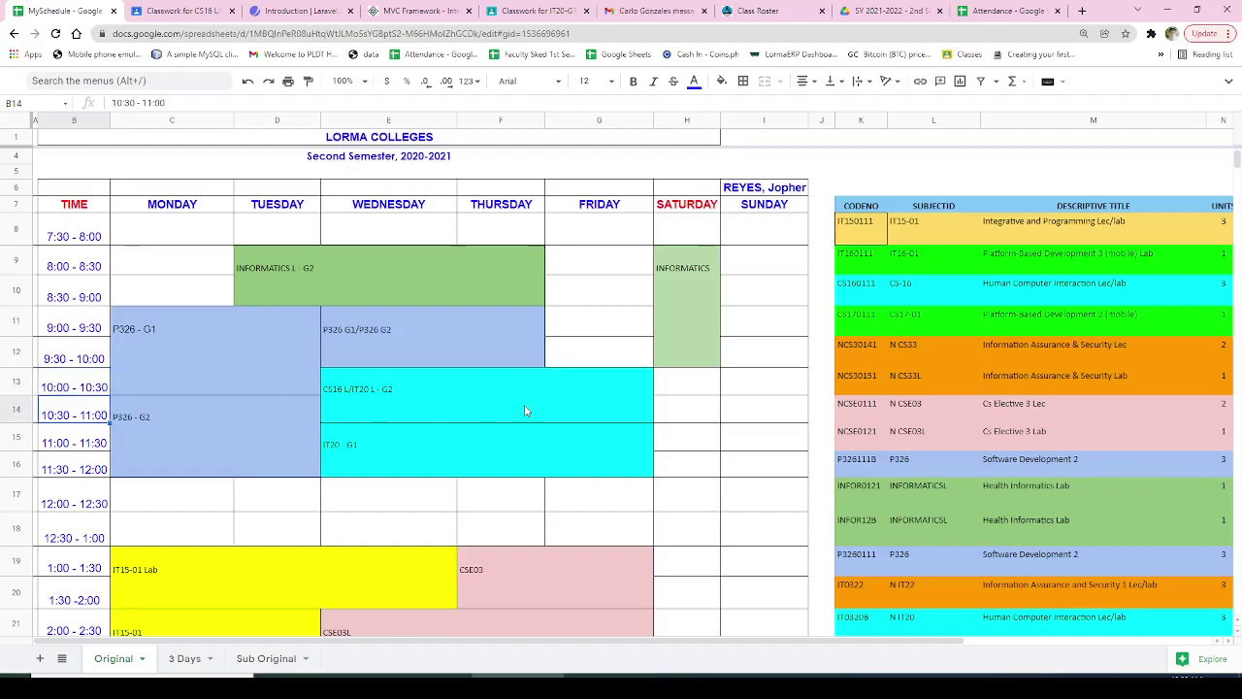
Compare the CS16 L/IT20 L - G2 slots on the 3 Days sheet with the G2 and IT20 - G1 blocks on the Original sheet
click(181, 659)
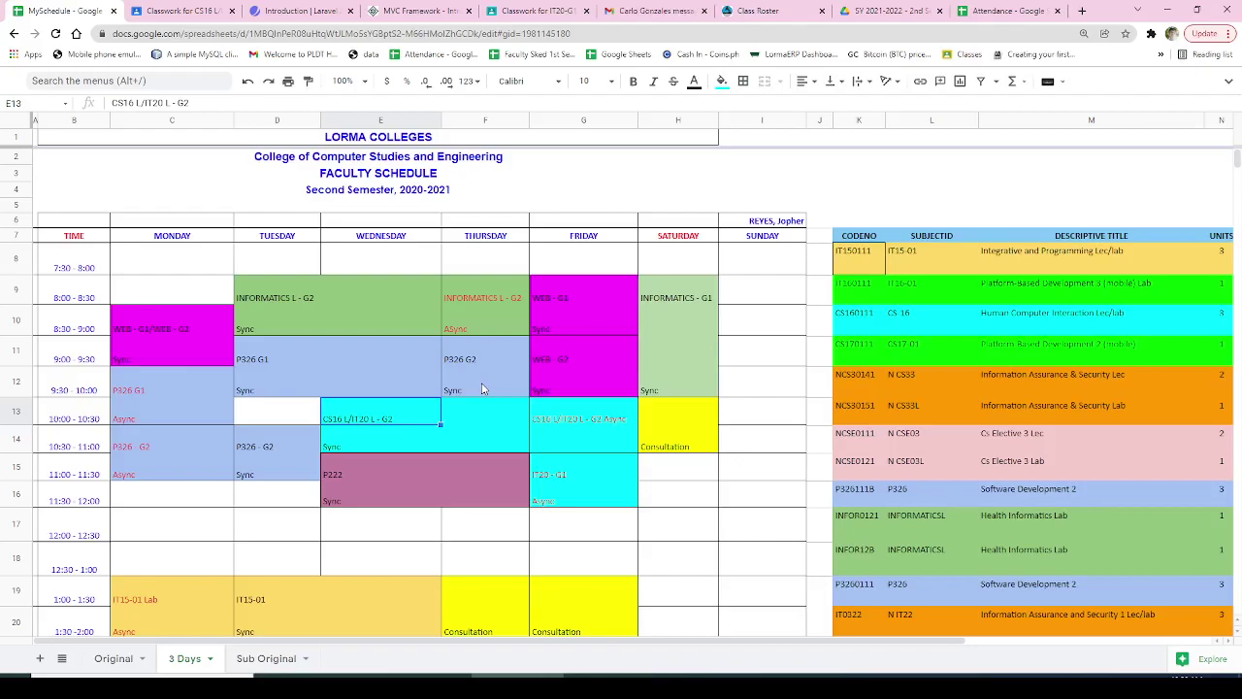
scroll(483, 389, down, 2)
click(449, 339)
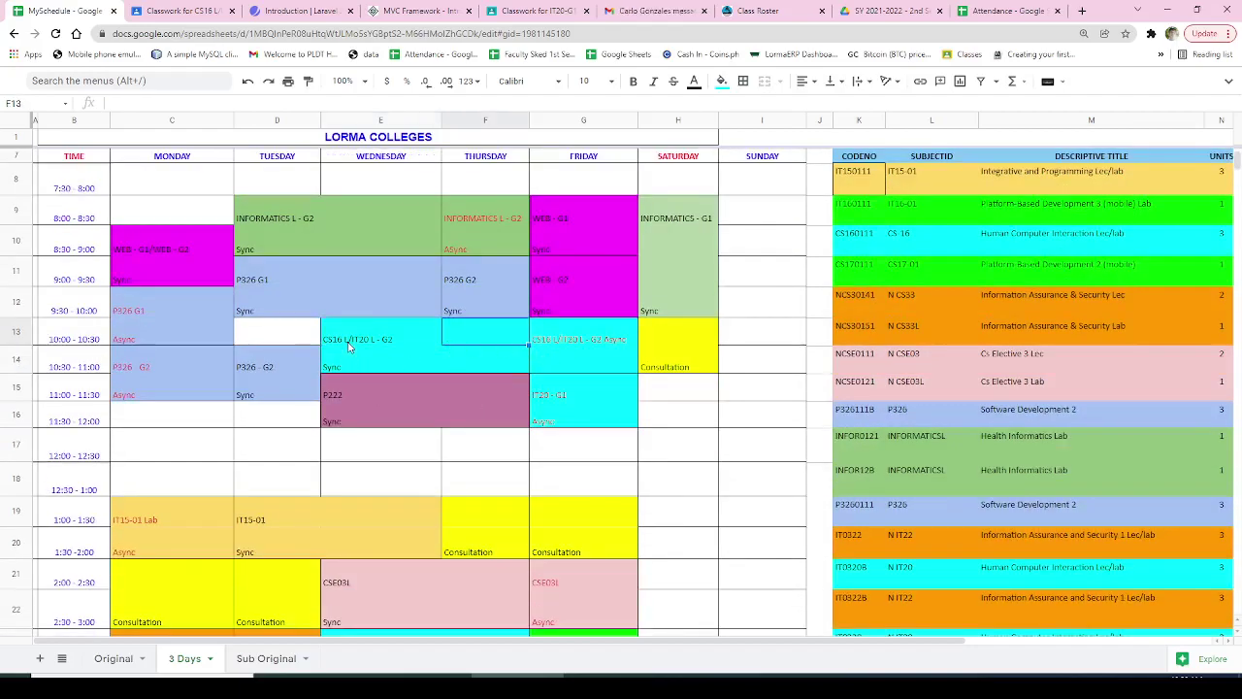
click(113, 658)
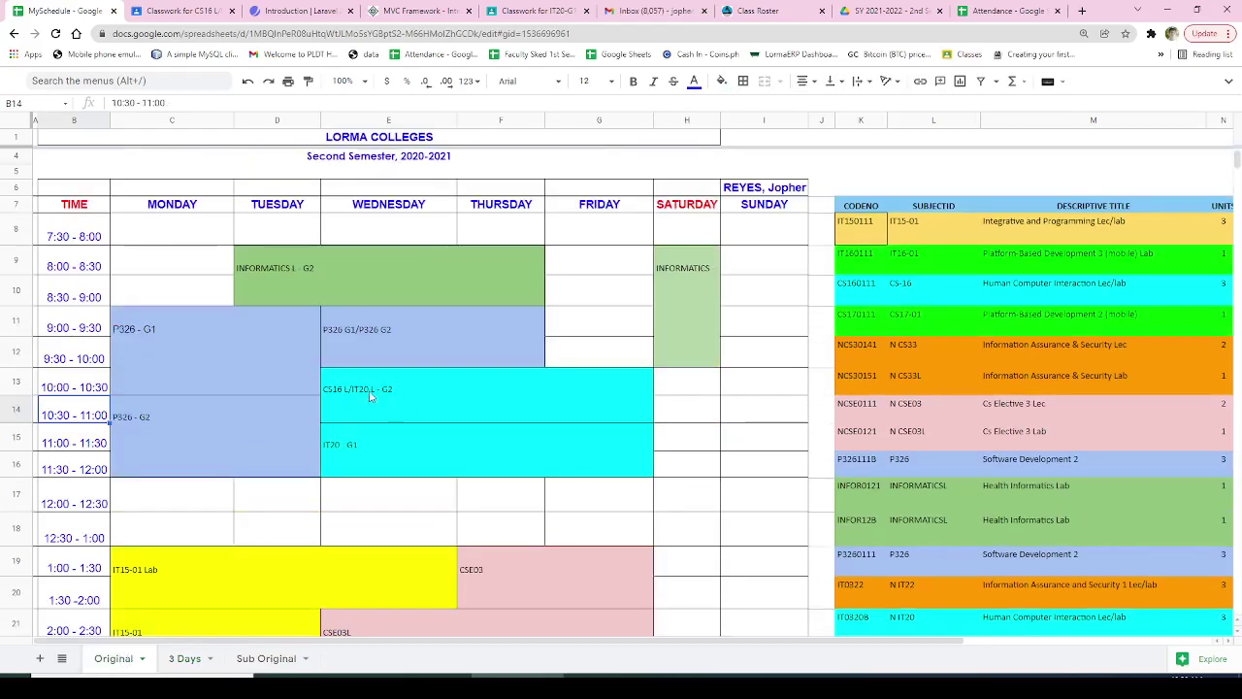
click(434, 414)
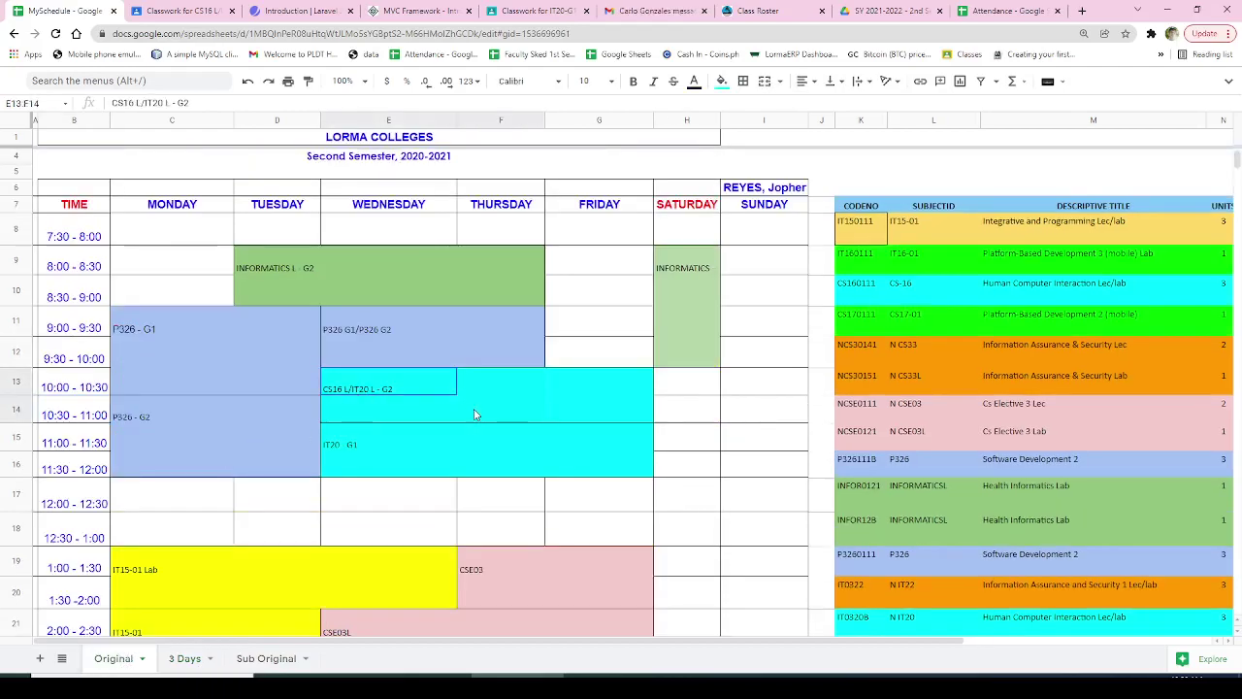
click(365, 456)
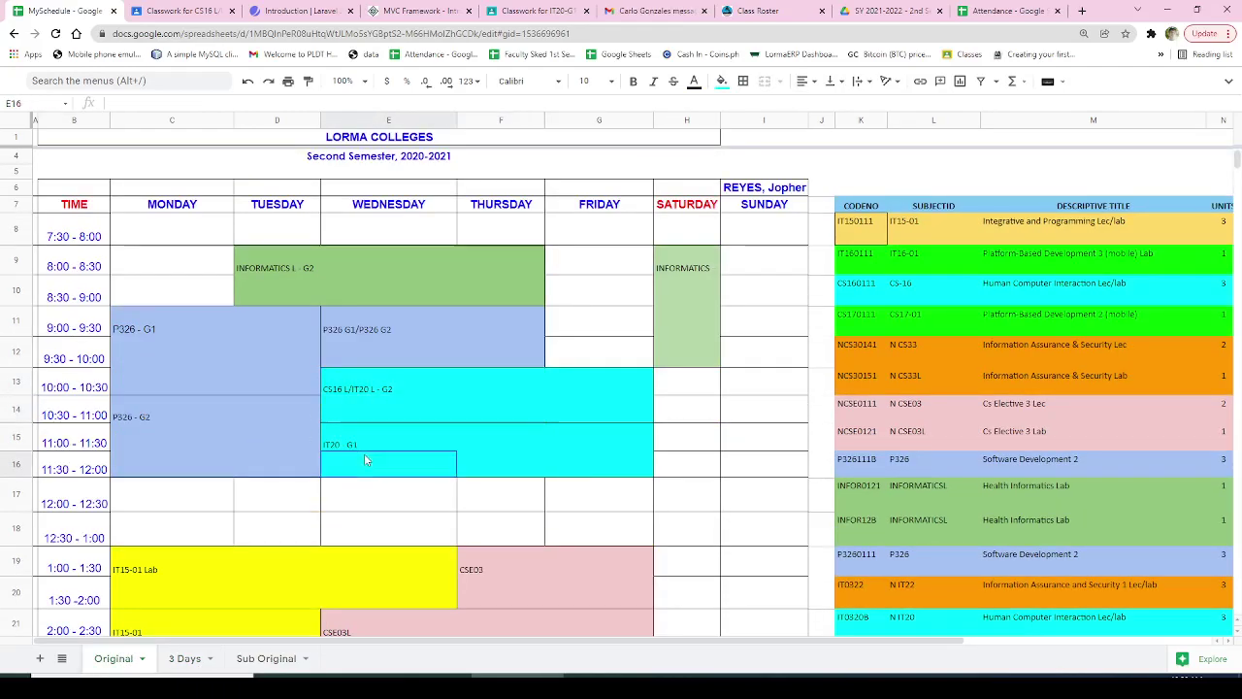
Review the CS16 L/IT20 L - G2 sync and async slots, the P222 slot and the 10:00 to 11:00 time rows on the 3 Days sheet
click(186, 659)
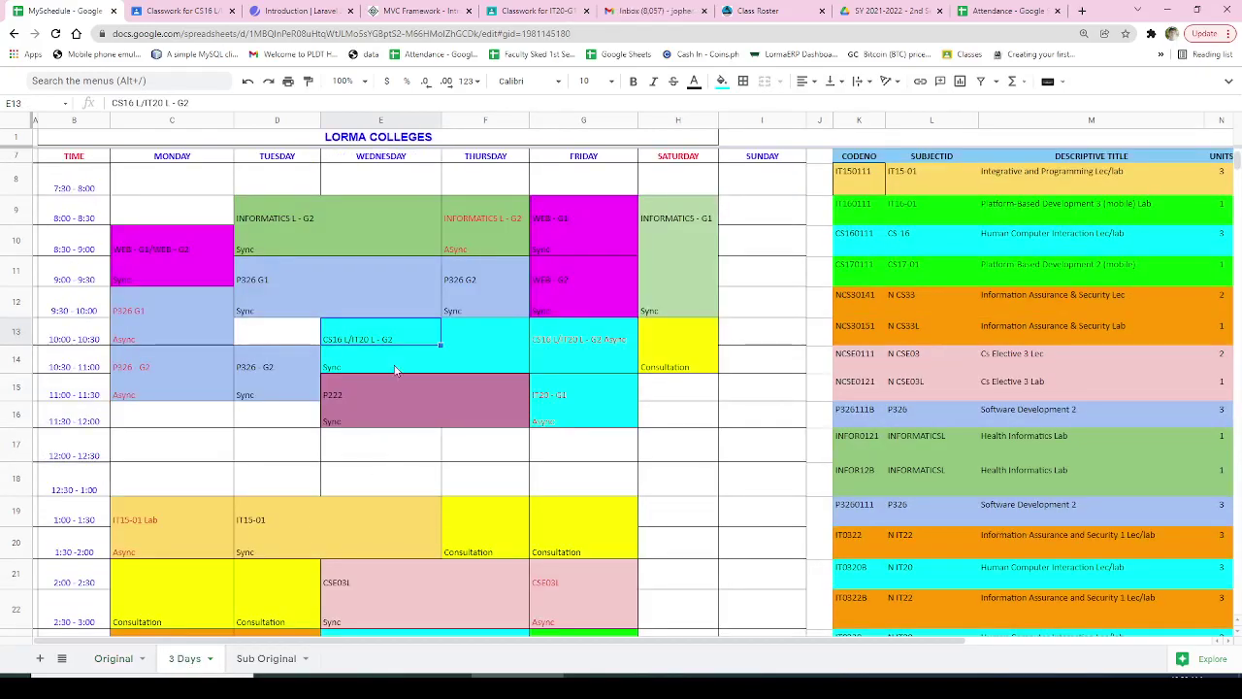
click(498, 358)
click(587, 350)
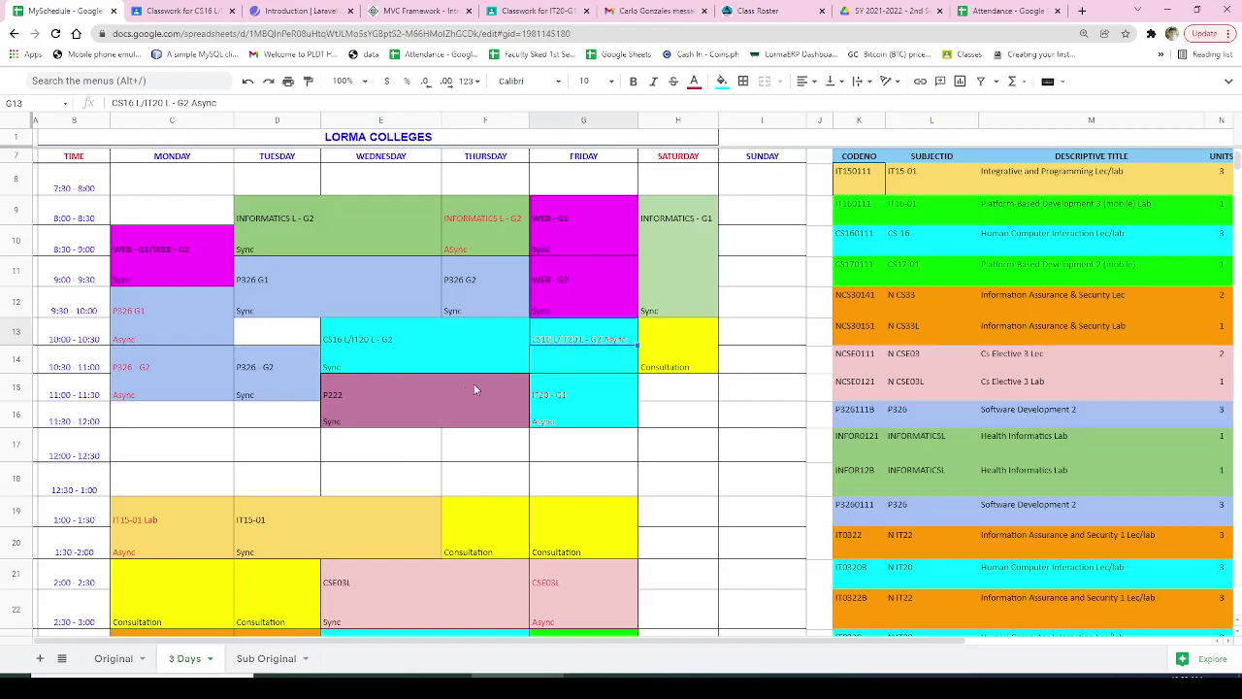
click(407, 397)
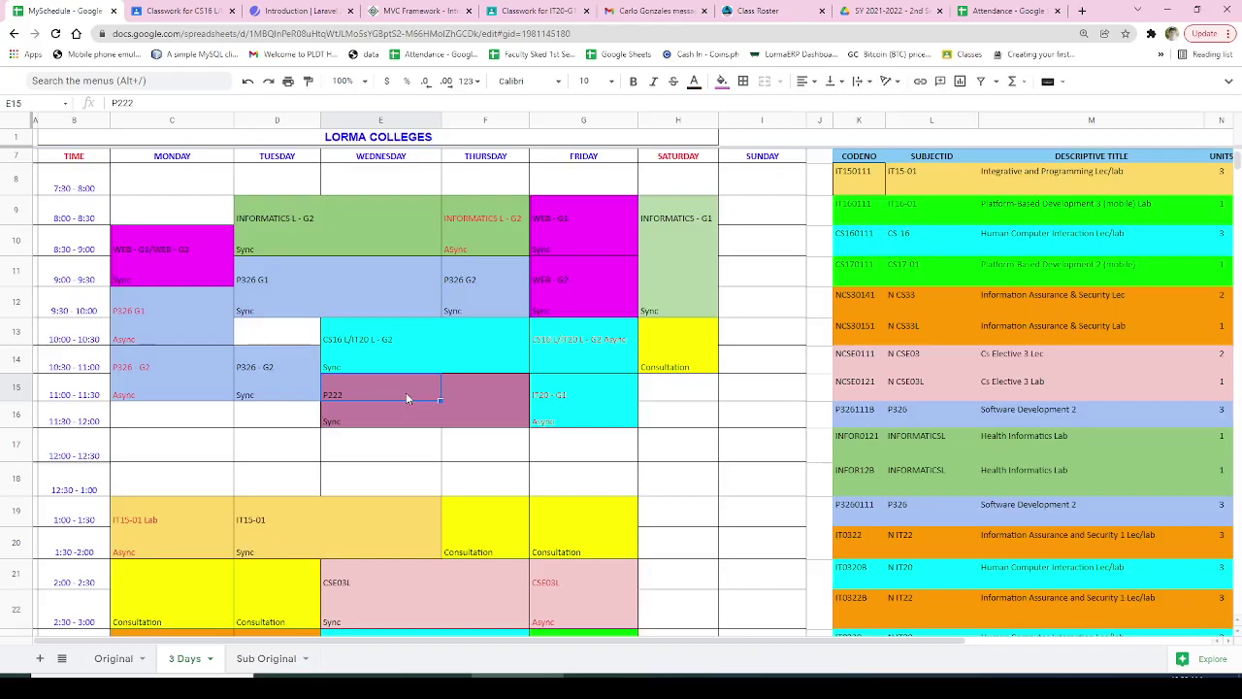
click(87, 341)
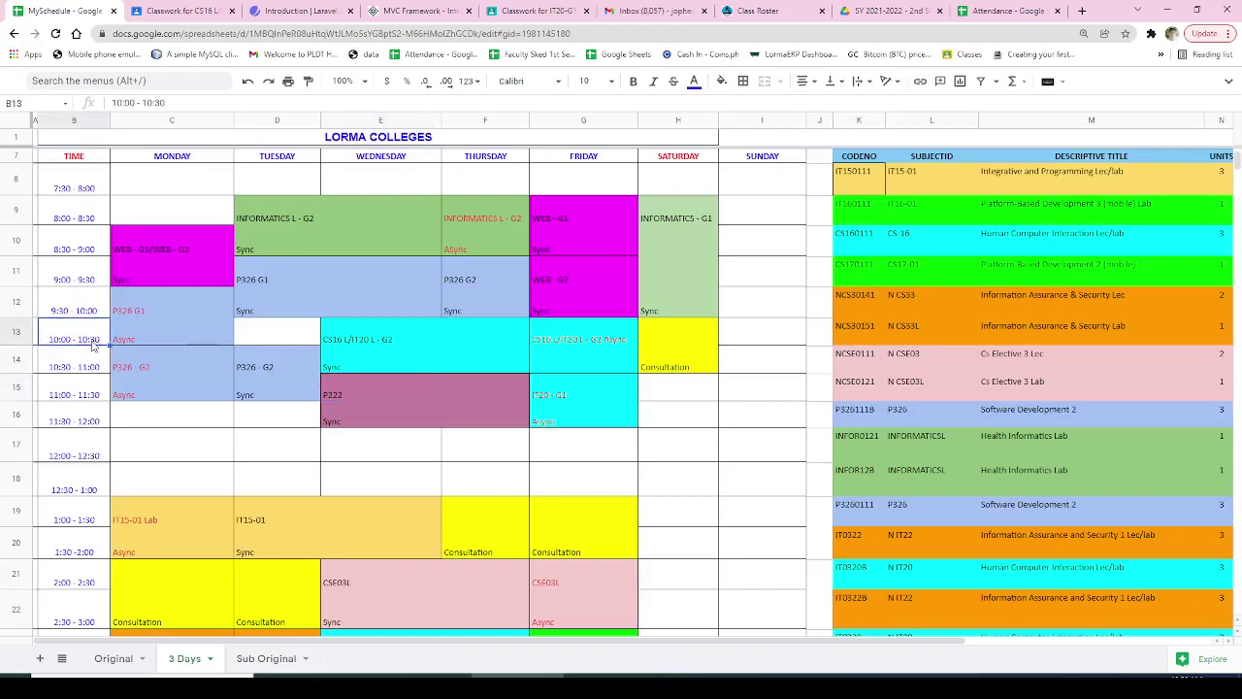
click(97, 368)
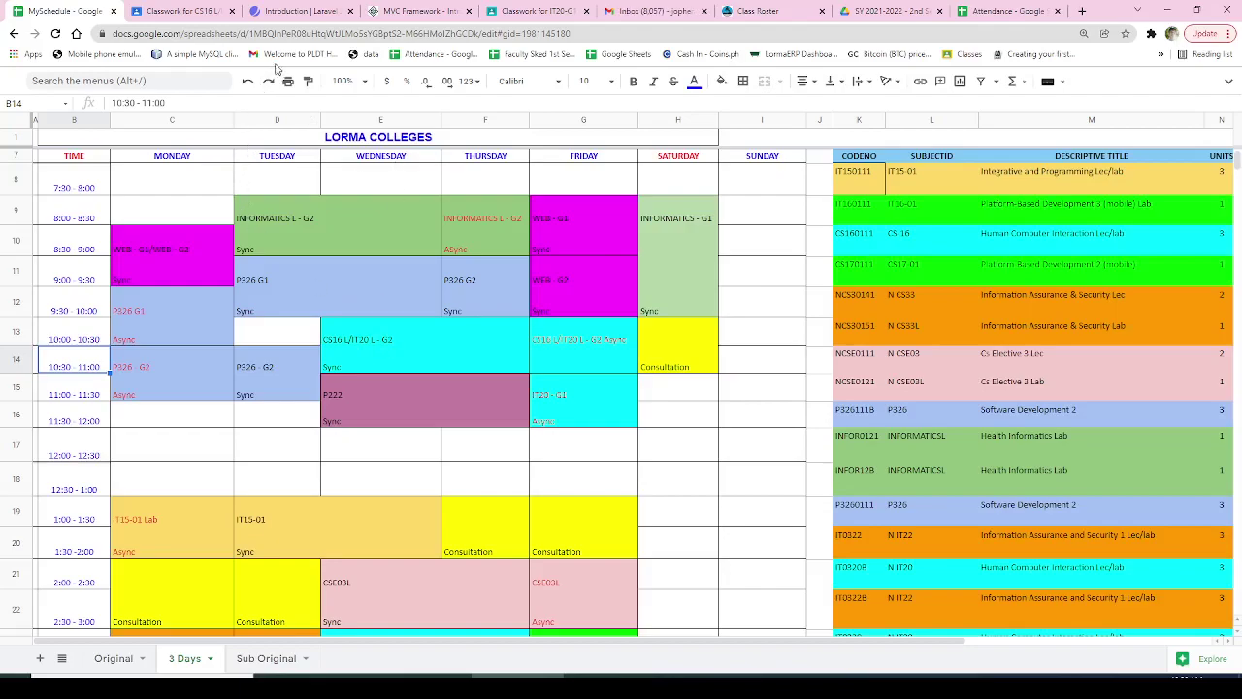
Start an announcement in the CS16 L/IT20 L - G2 class stream reading "Schedule for the Synchronous Class", correcting the spelling of Synchronous
click(180, 10)
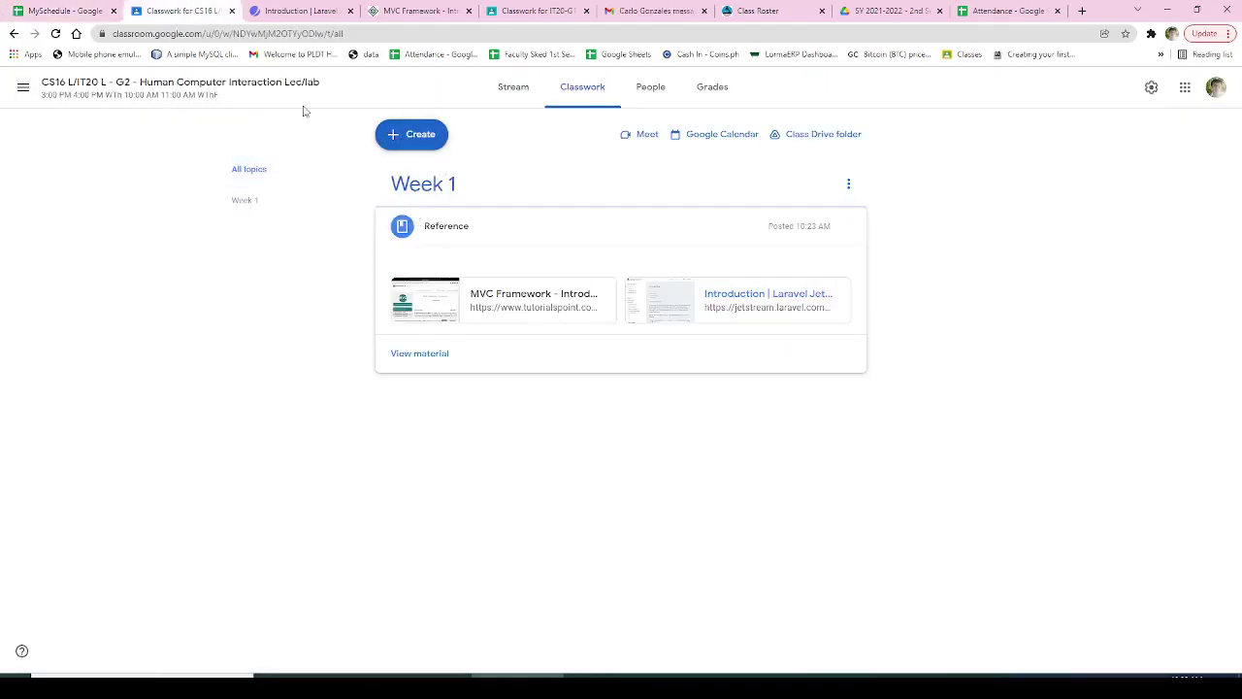
click(222, 95)
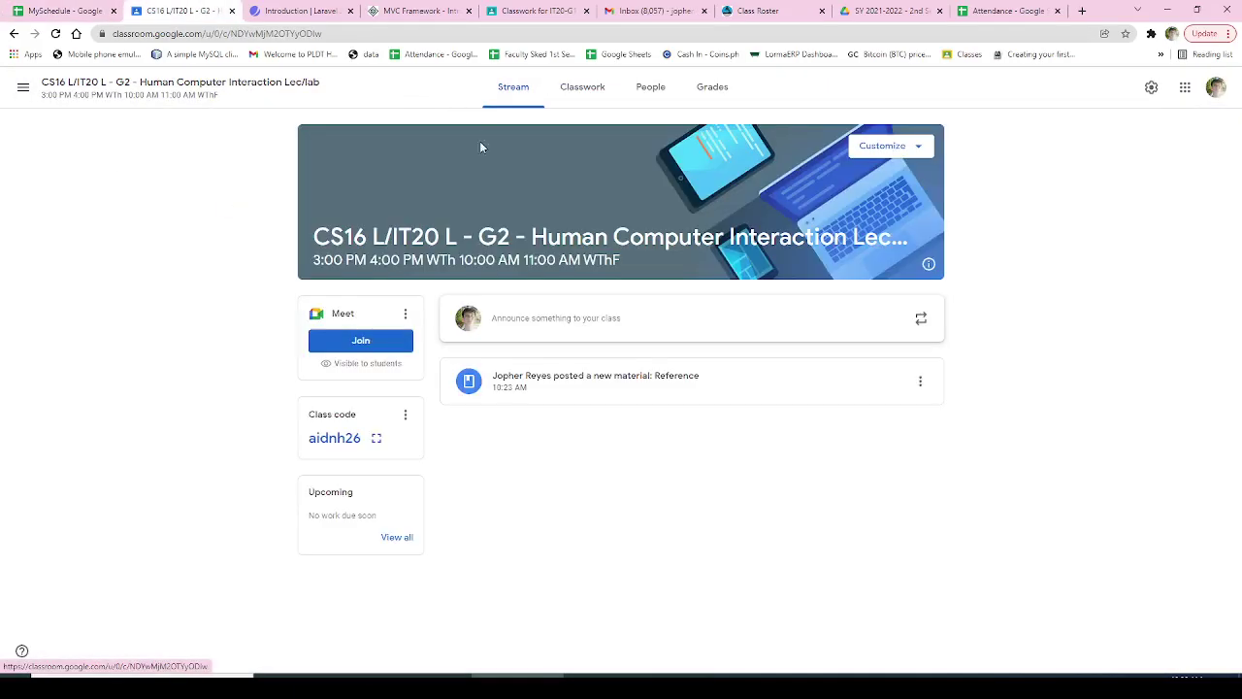
click(555, 330)
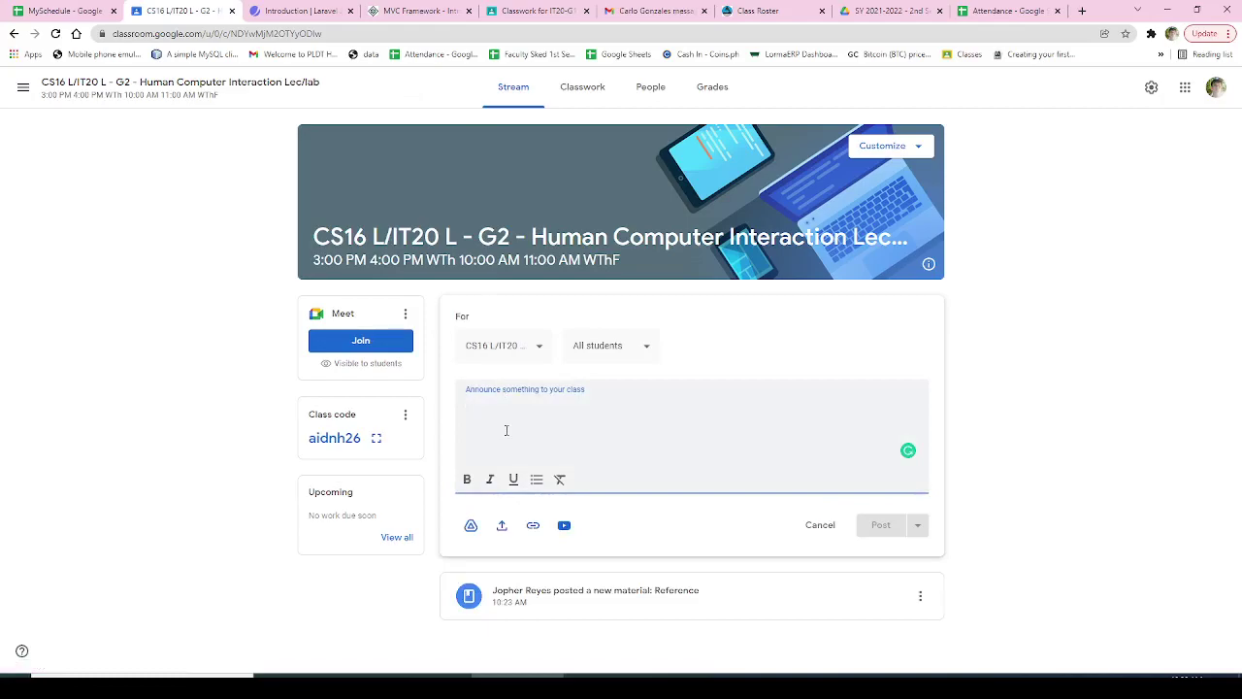
text(Schedul)
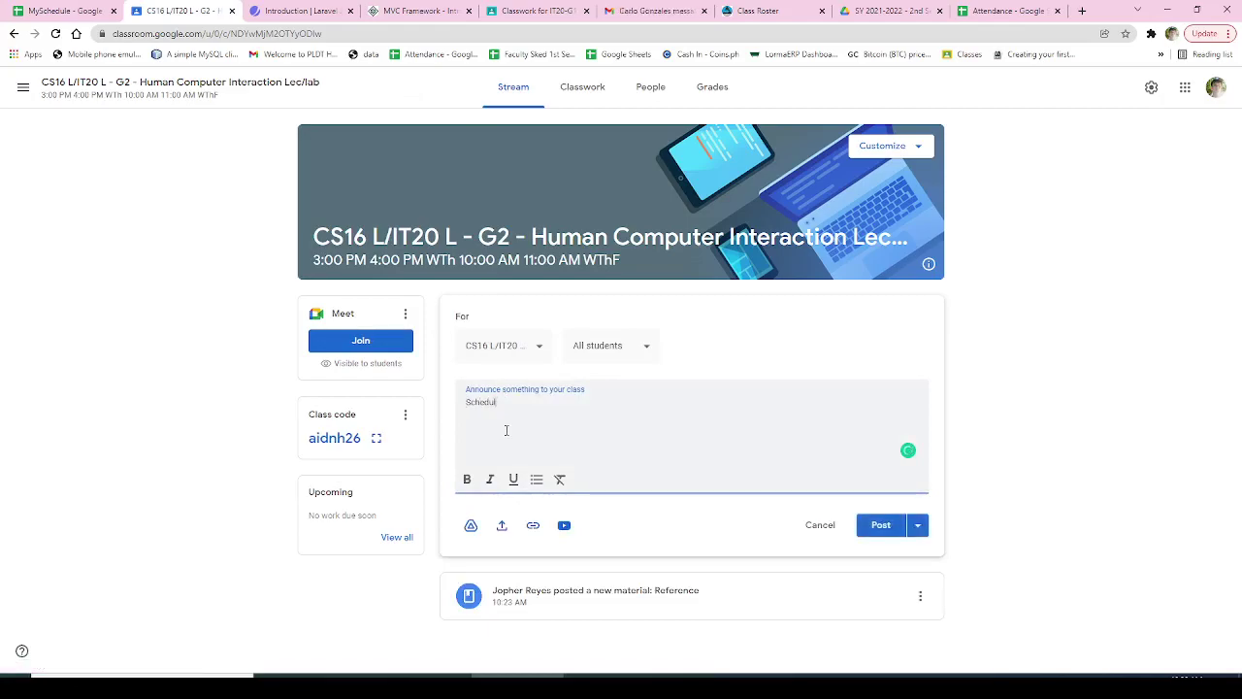
text(e for the)
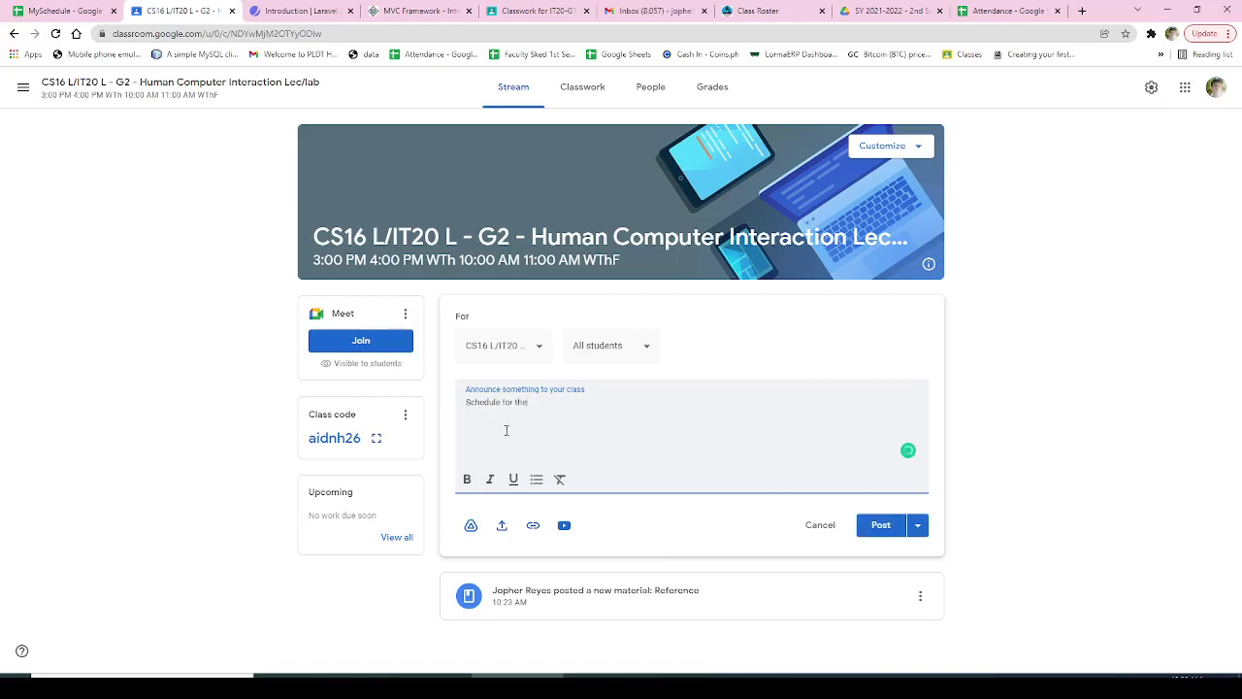
text( Sync:rounous Class)
key(Return)
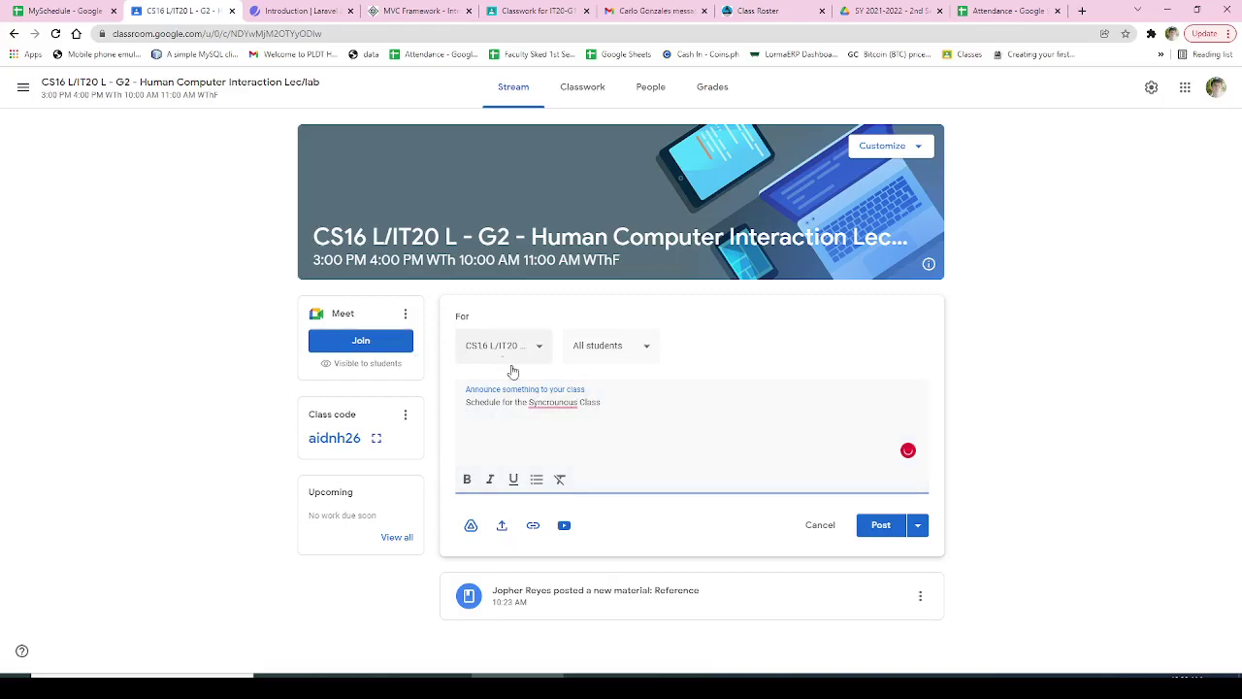
mouse_move(569, 402)
click(572, 425)
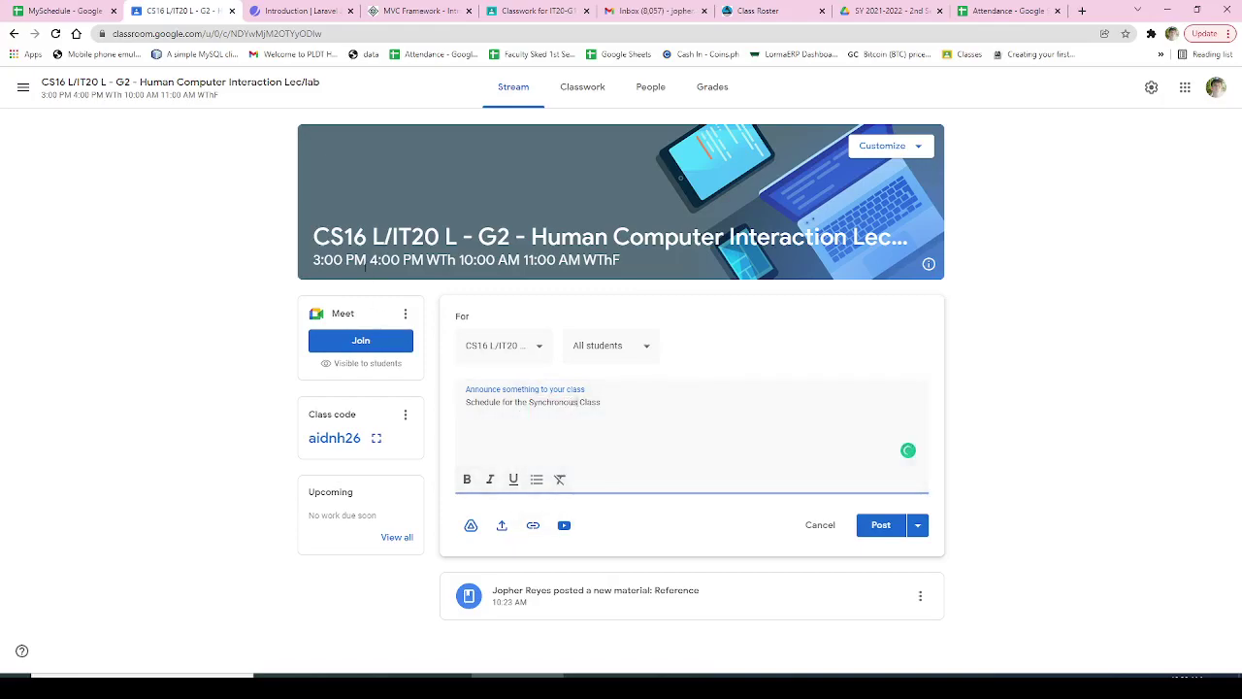
Check the Wednesday G2 slot in MySchedule, add "100:00 AM - 11:00 AM every Wednesday and Thursday" to the announcement, and post it
click(64, 10)
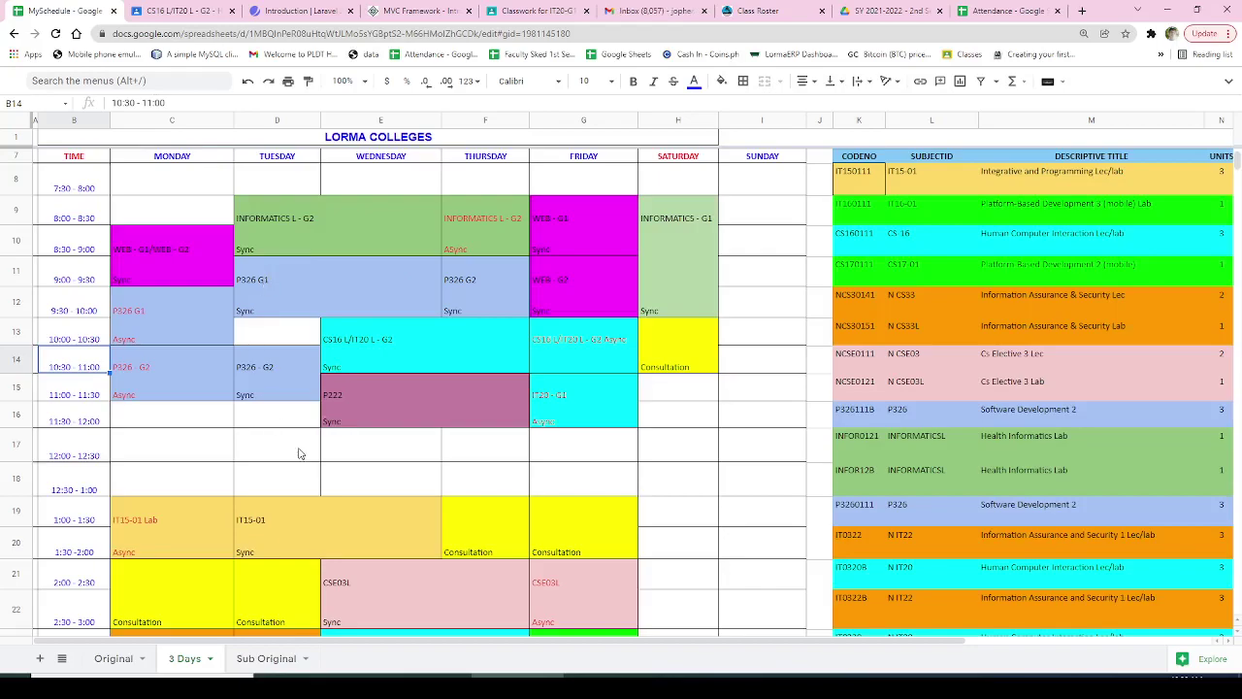
click(346, 336)
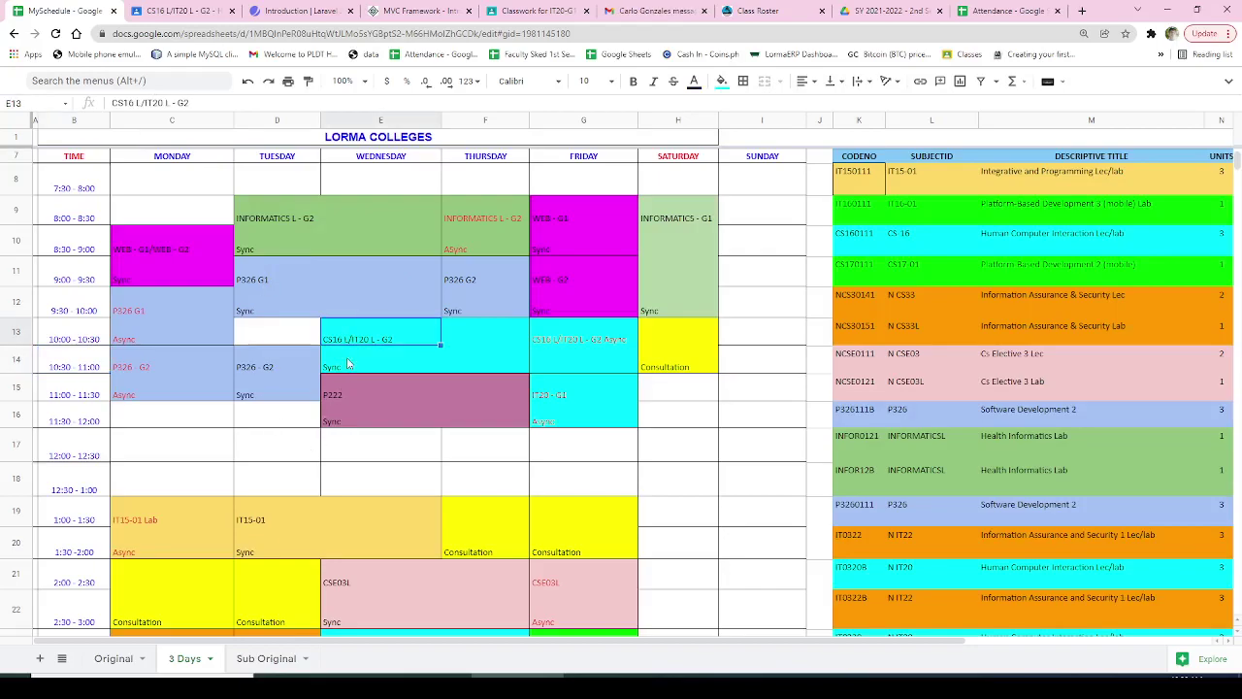
click(349, 361)
click(174, 10)
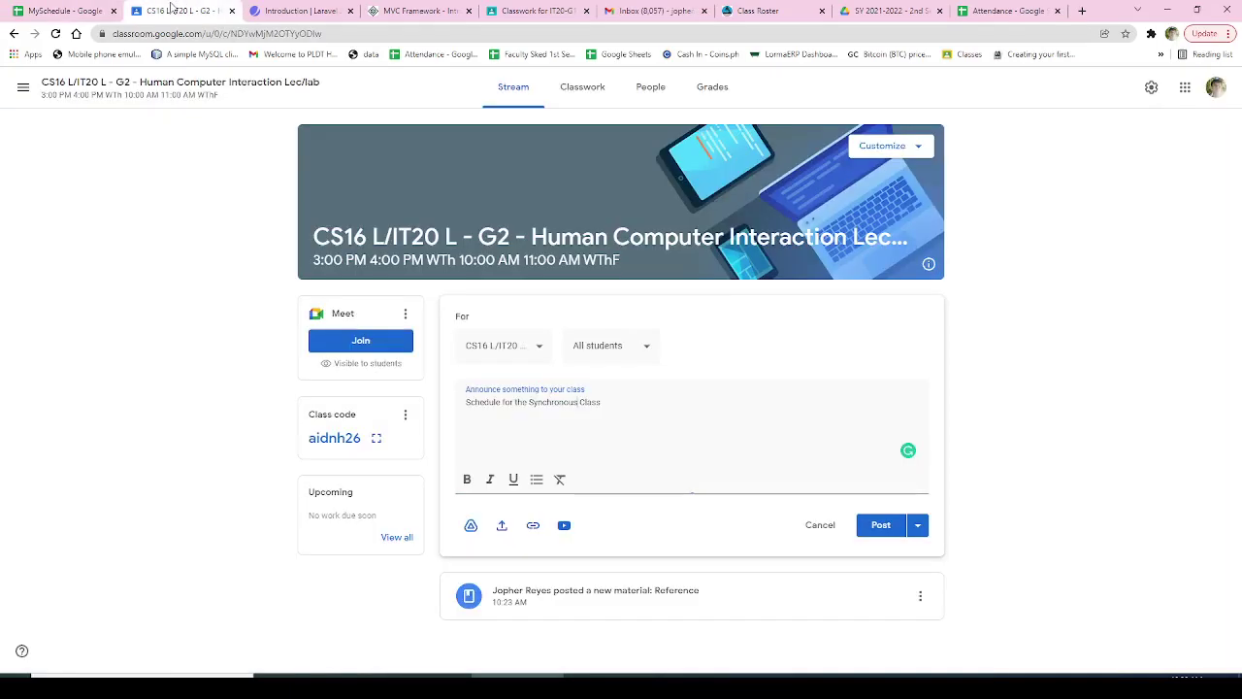
click(529, 418)
text(100)
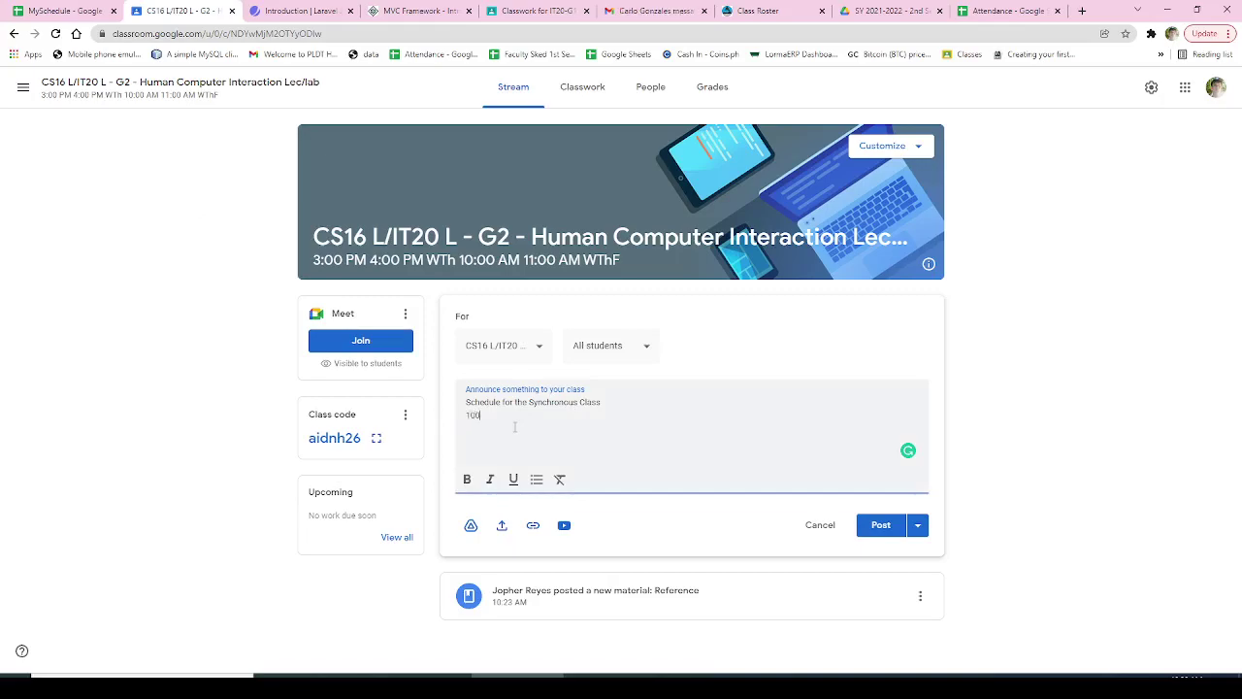
text(:00 AM - 11:00 AM every Wed)
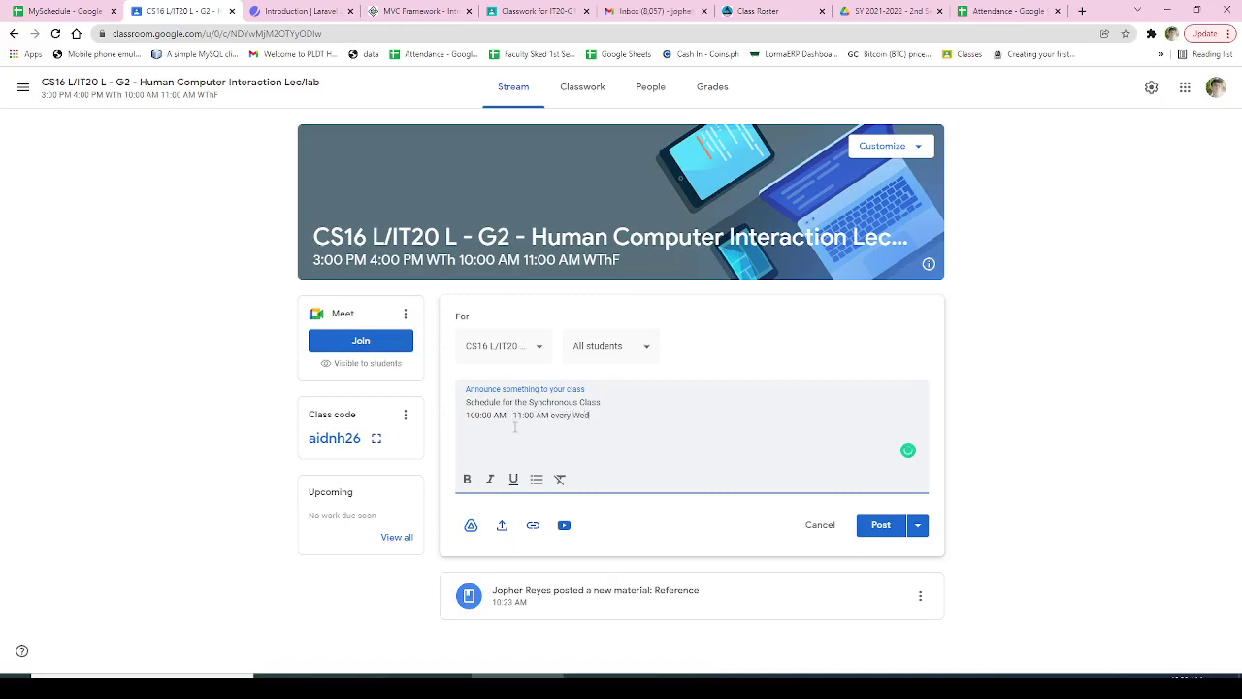
text(nesday and Thursday)
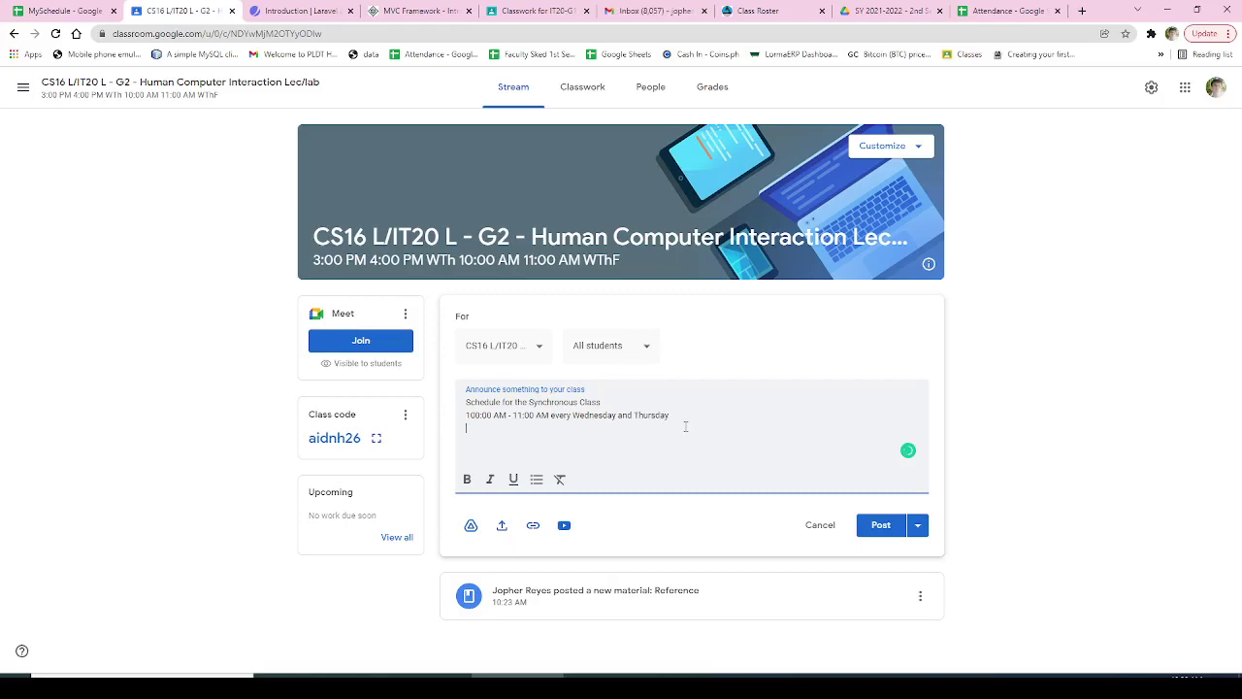
click(879, 524)
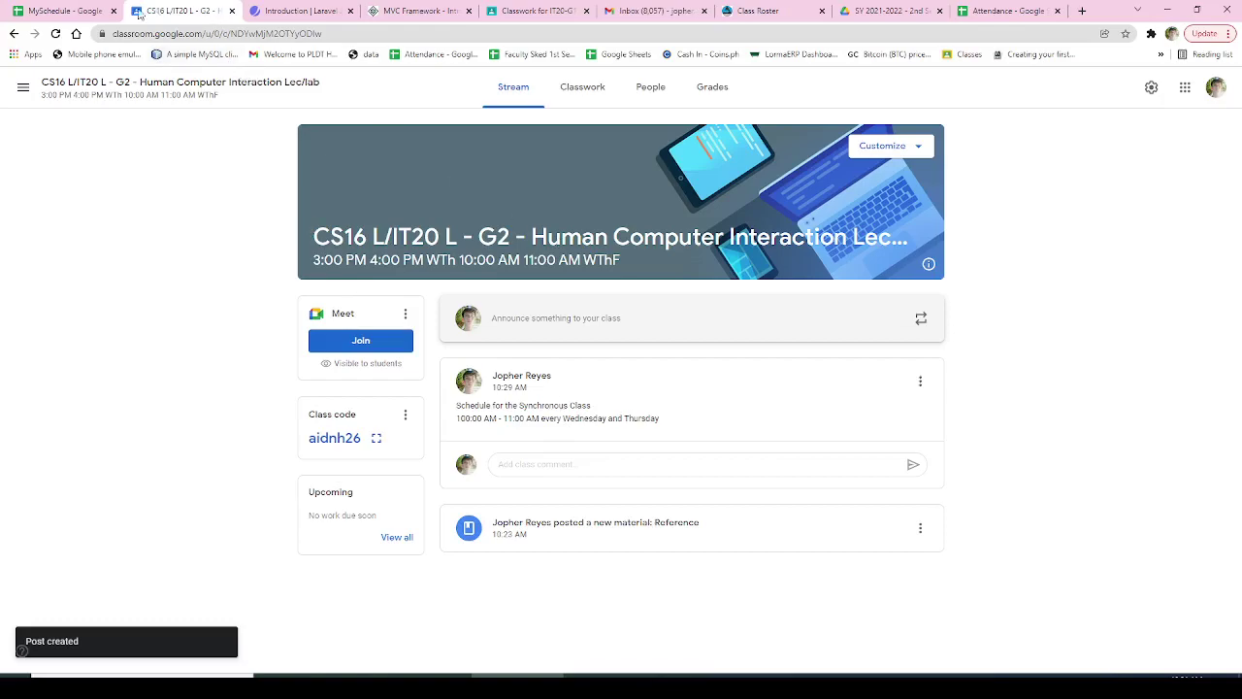
Compare the P222 slot on MySchedule's 3 Days sheet with the CS16/IT20-G2/IT20-G1 block at 3:00 on the Original sheet
click(92, 11)
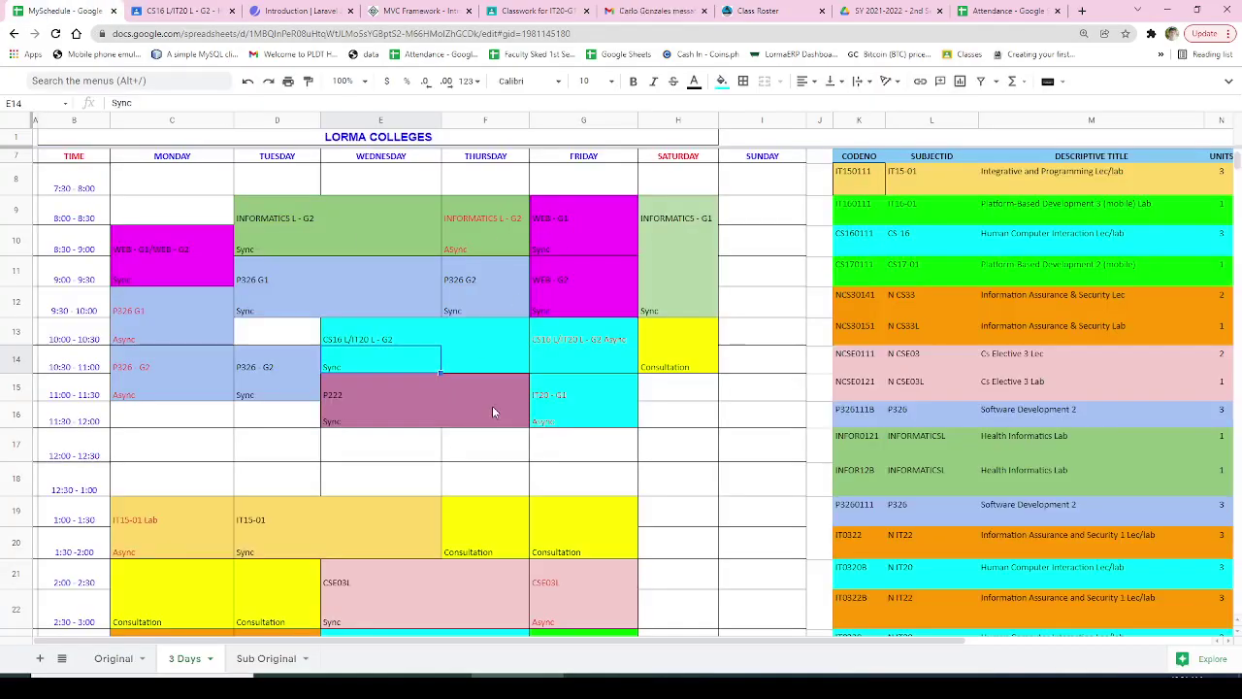
click(365, 383)
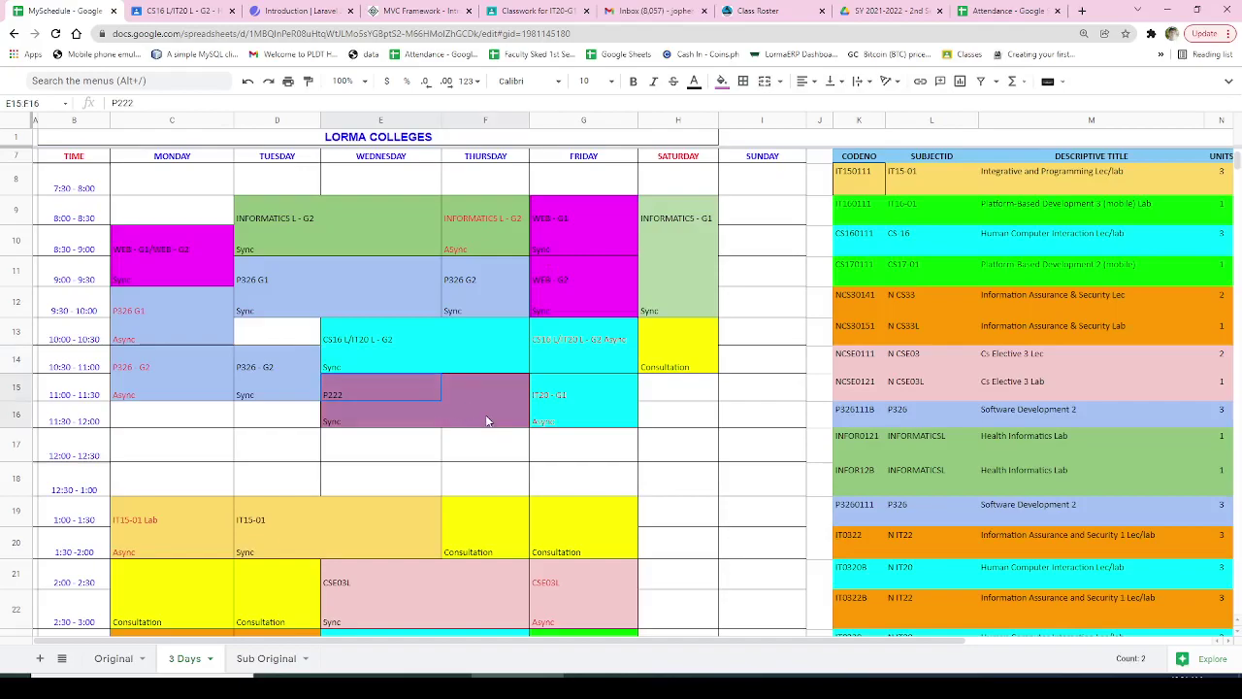
scroll(346, 487, down, 2)
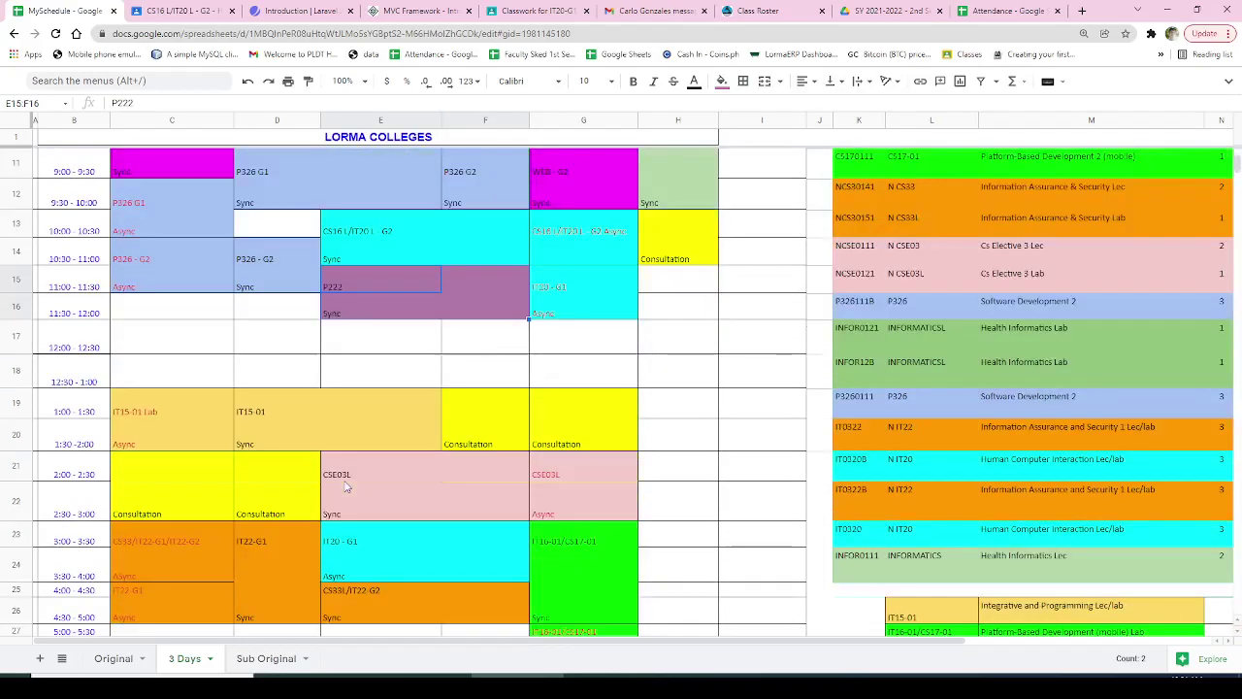
click(122, 659)
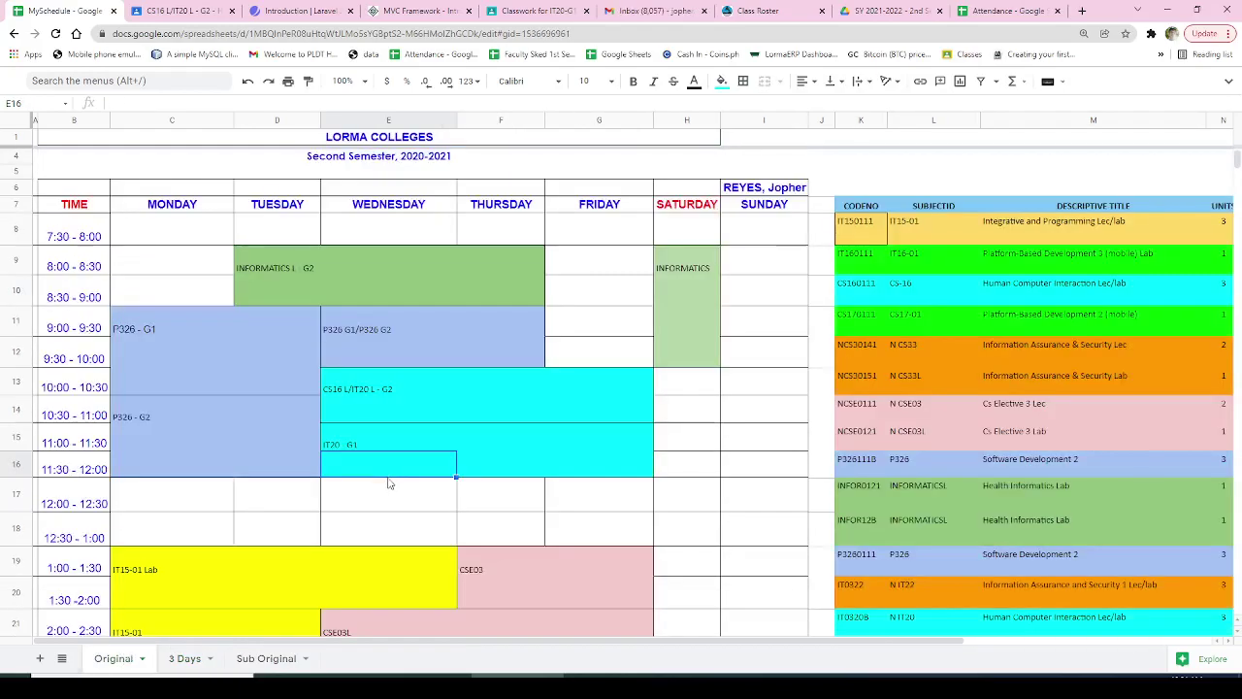
scroll(388, 483, down, 5)
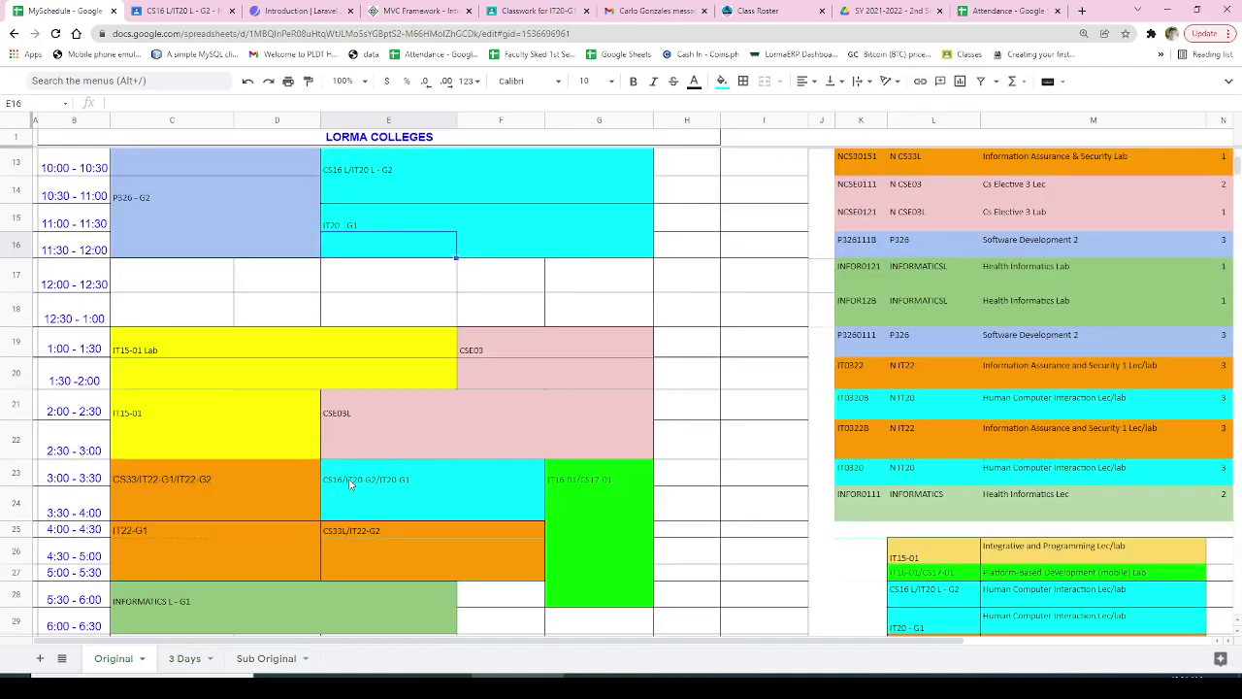
click(350, 485)
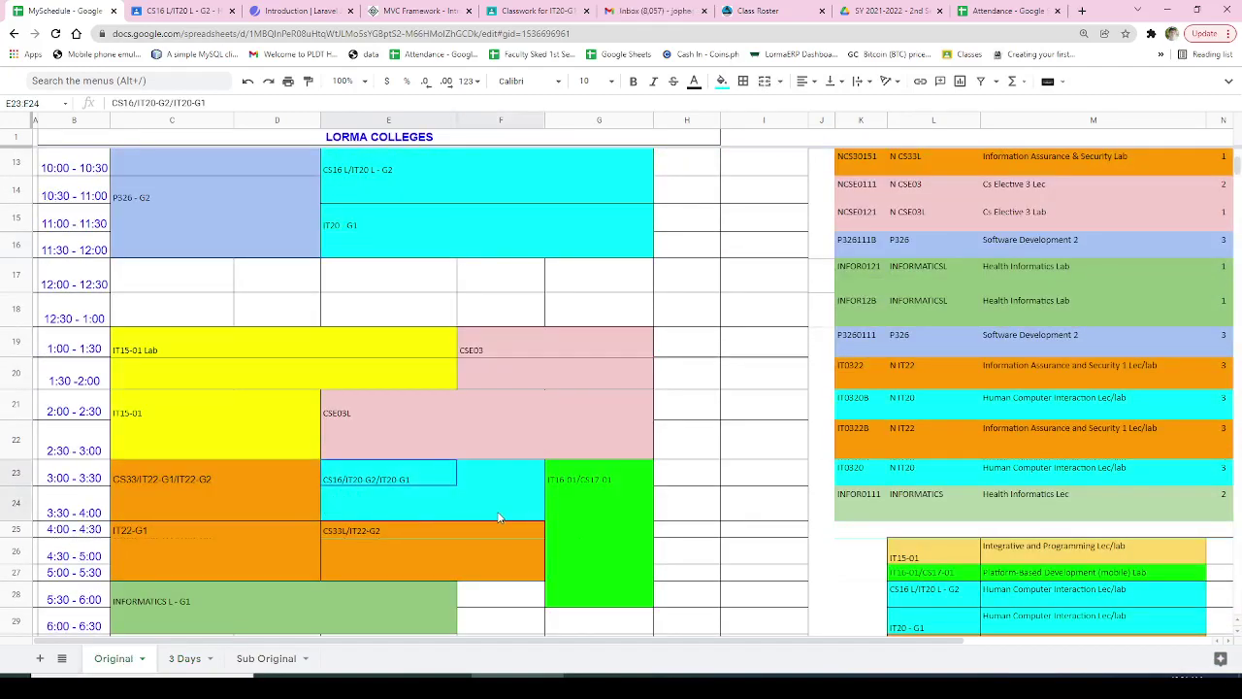
Review the IT20 - G1 slot from 3:00 to 4:00 against the CS16 L/IT20 L - G2 slots on the 3 Days sheet
click(182, 659)
scroll(410, 496, down, 3)
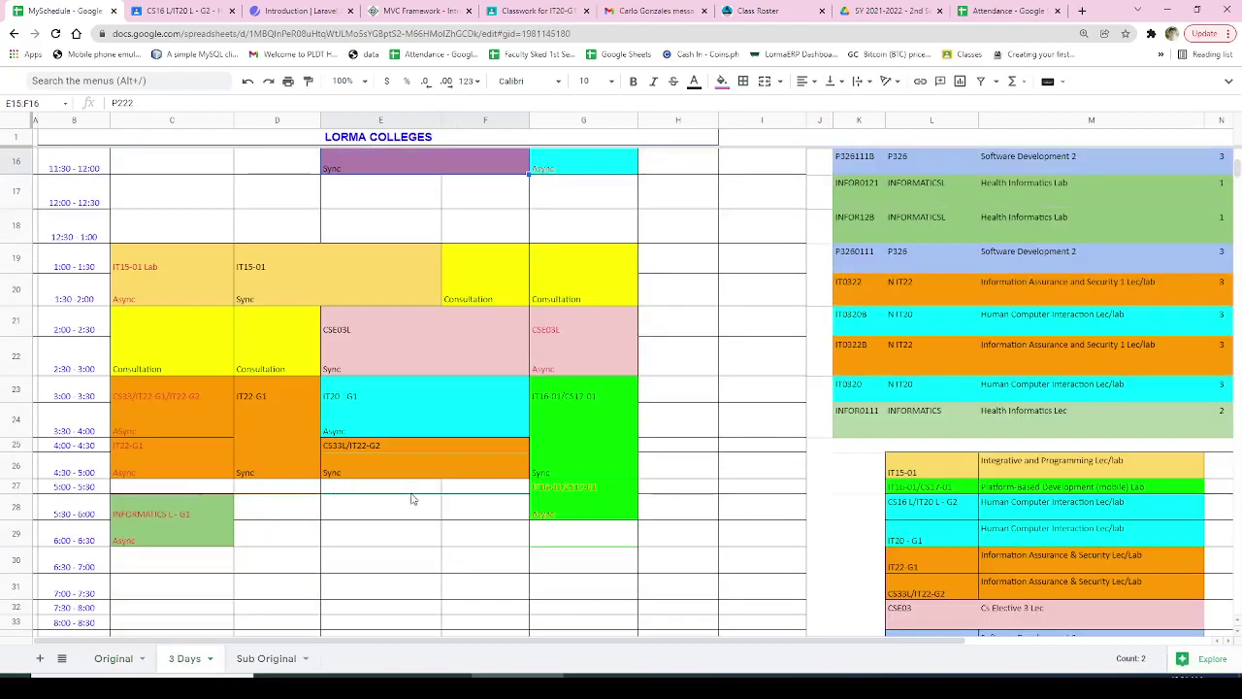
click(349, 396)
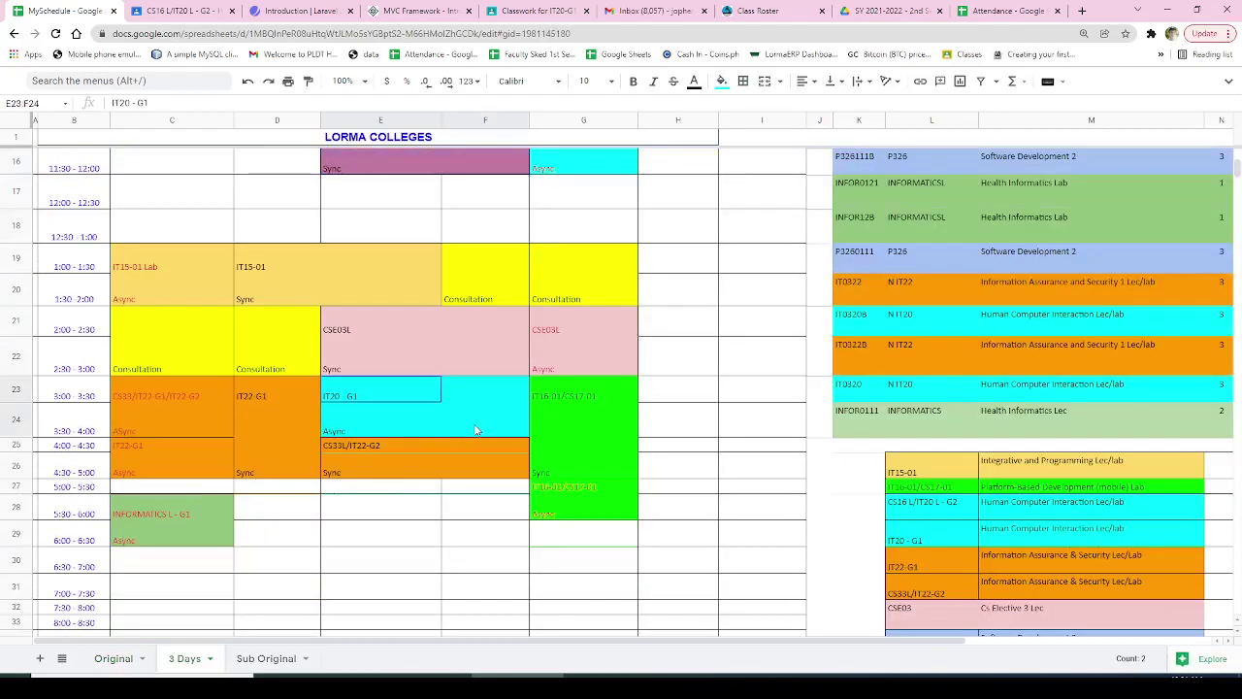
shift+click(464, 430)
scroll(369, 426, up, 3)
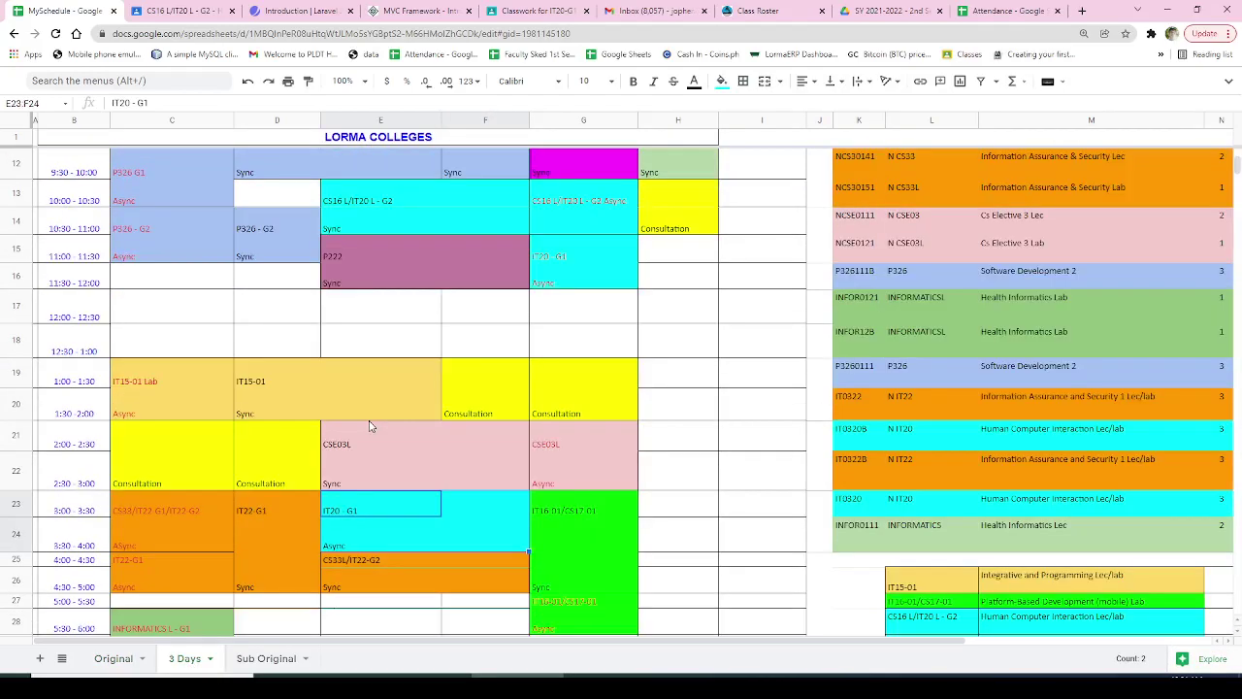
scroll(369, 425, up, 2)
scroll(369, 425, down, 1)
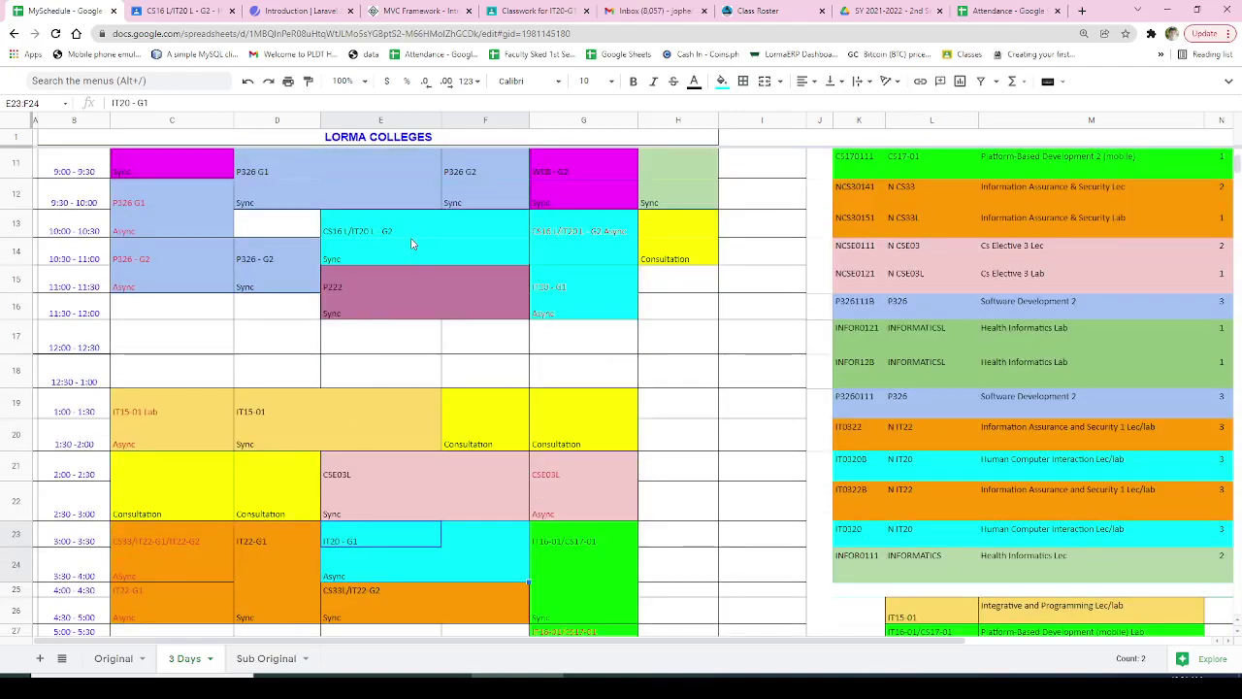
click(462, 235)
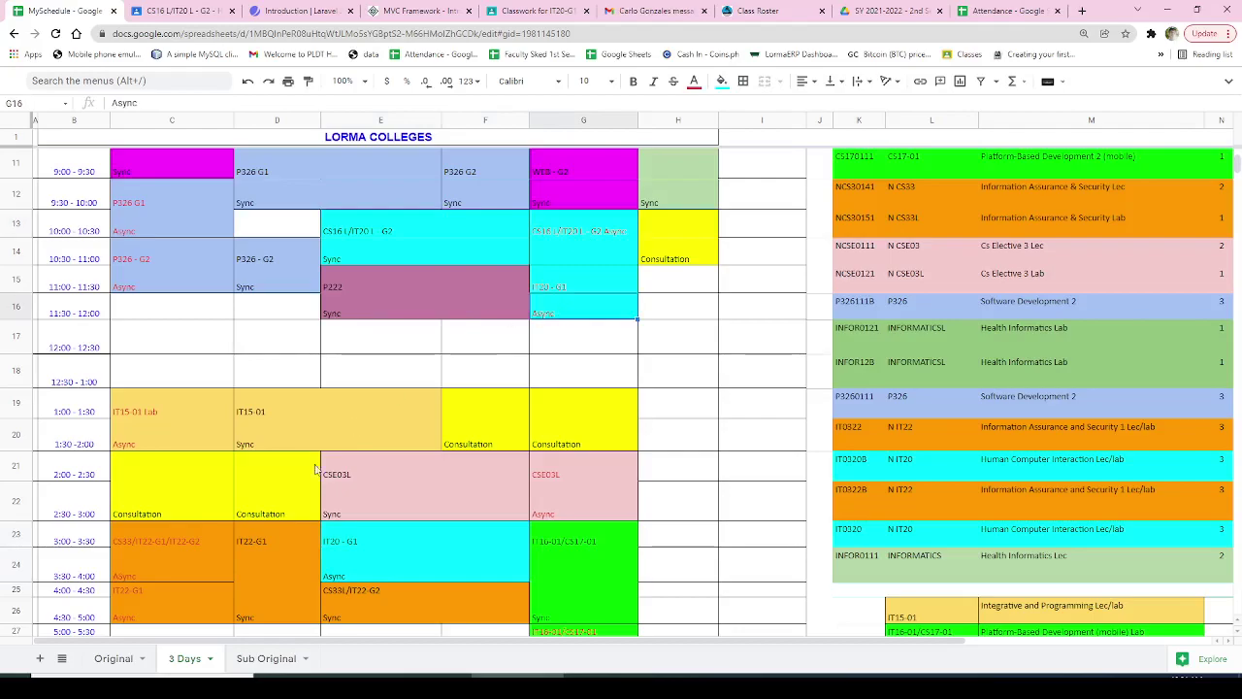
Change the label in cell E24, under IT20 - G1 on the 3 Days sheet, to "Sync"
click(381, 550)
click(330, 579)
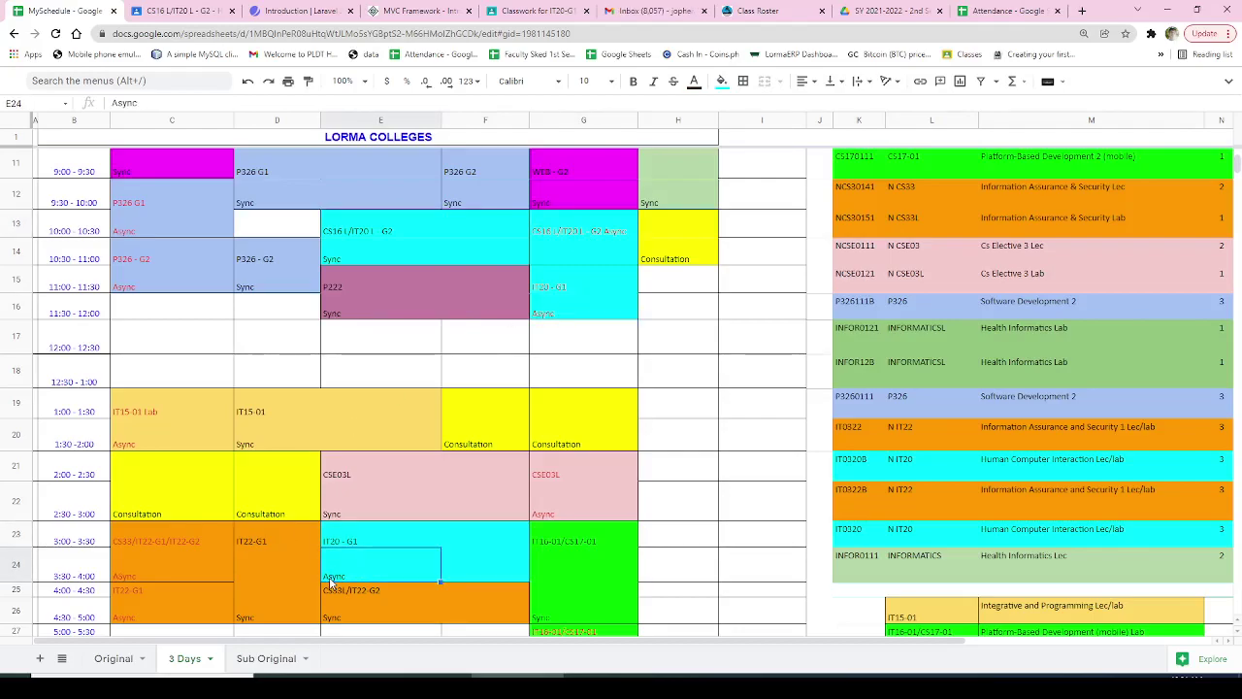
key(F1)
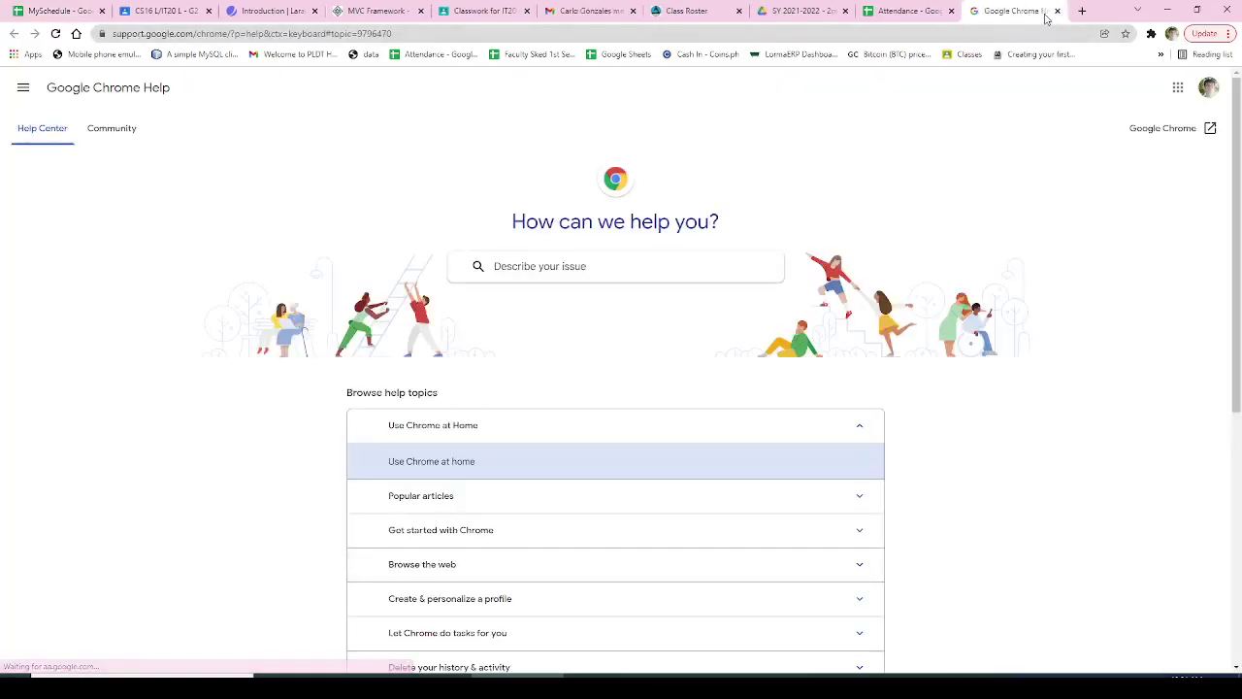
click(1057, 10)
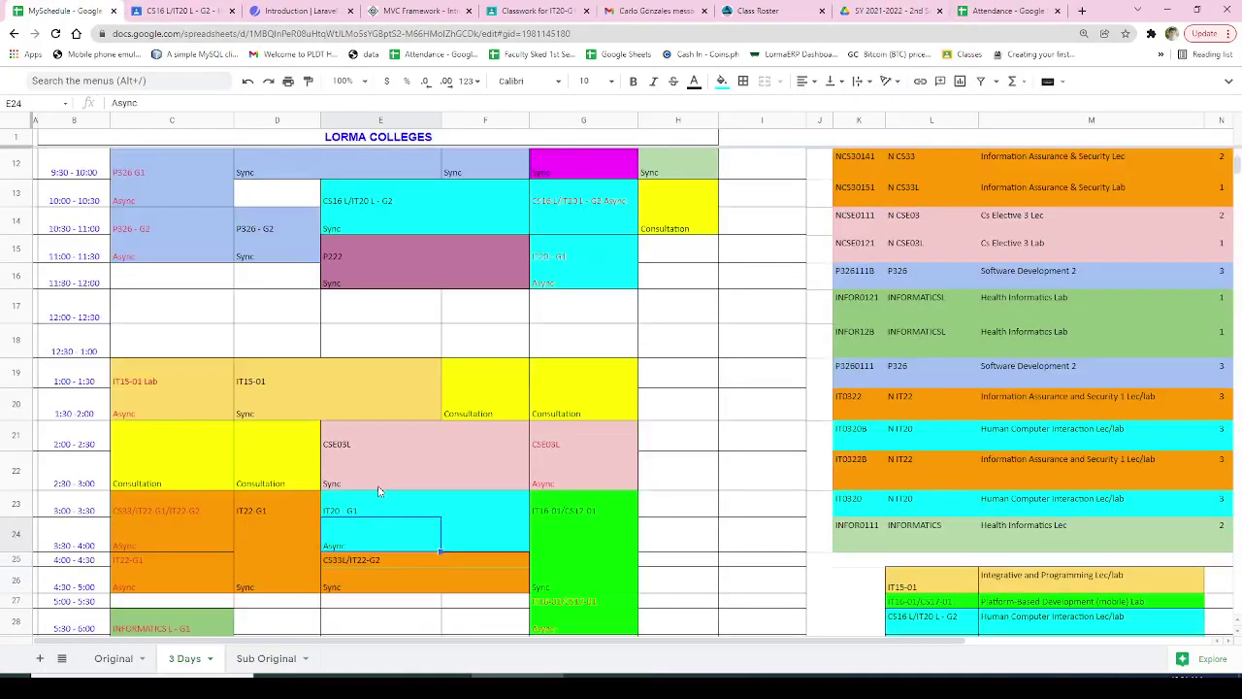
key(Home)
key(Delete)
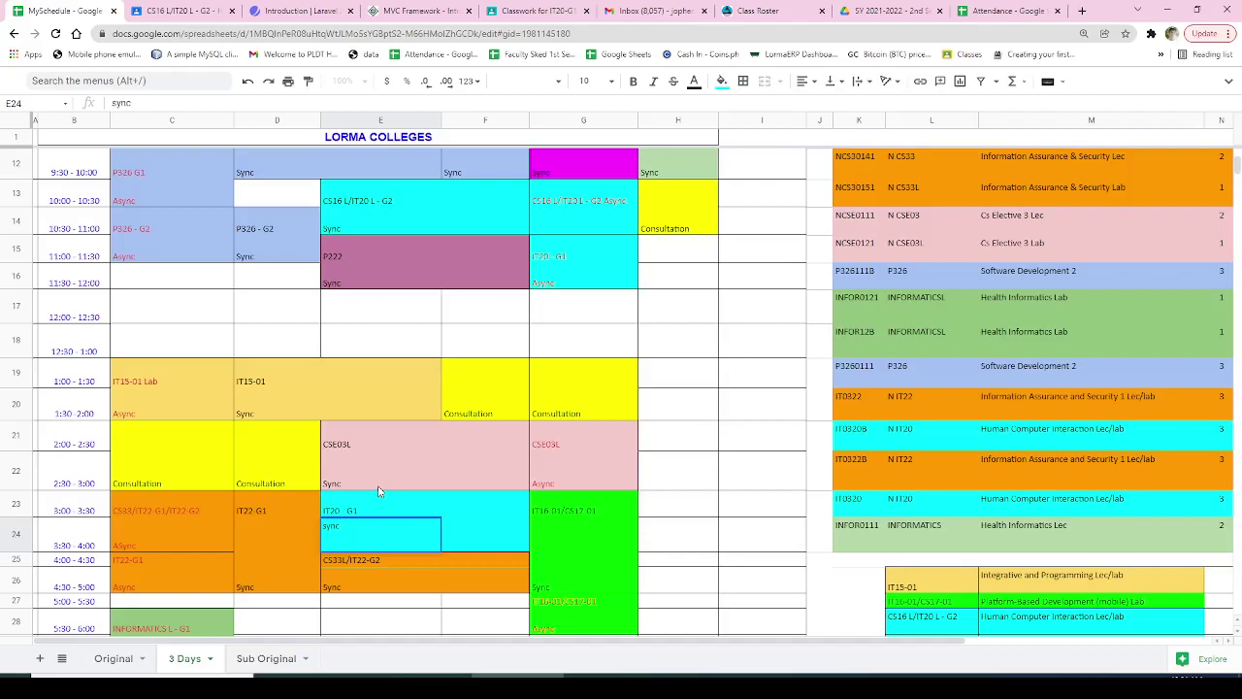
text(S)
key(Return)
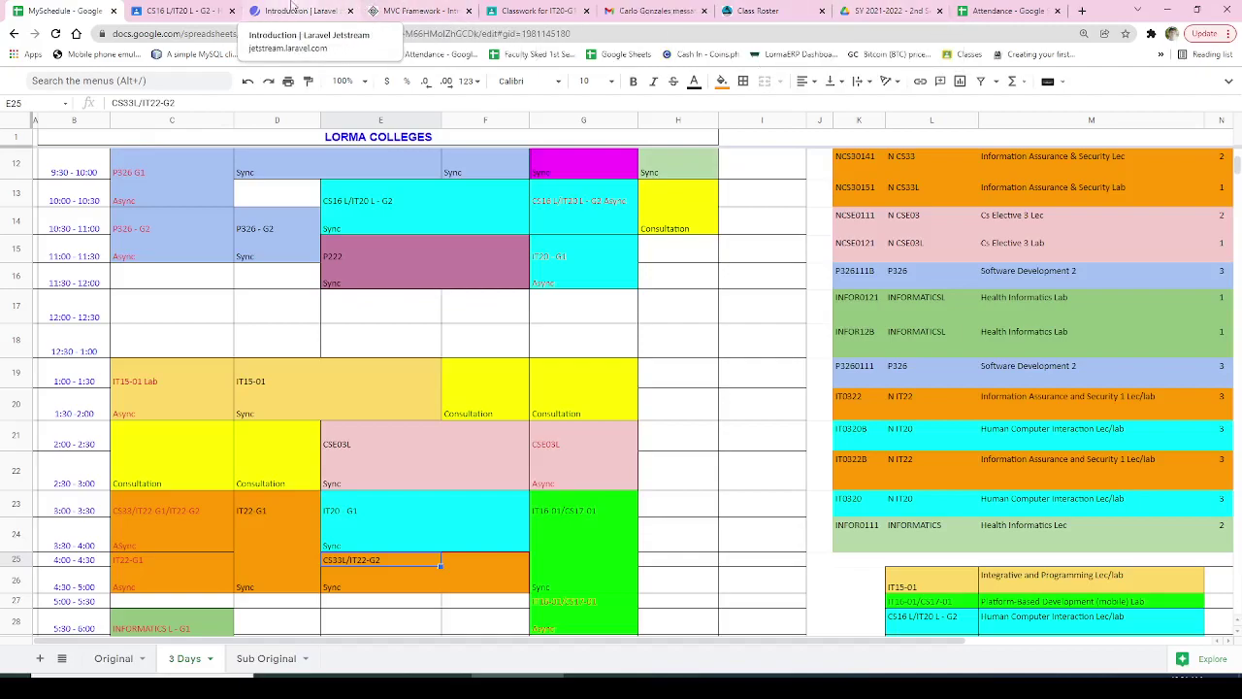
Check the Week 1 material on the CS16 L/IT20 L - G2 Classwork page in Google Classroom
click(193, 11)
click(585, 97)
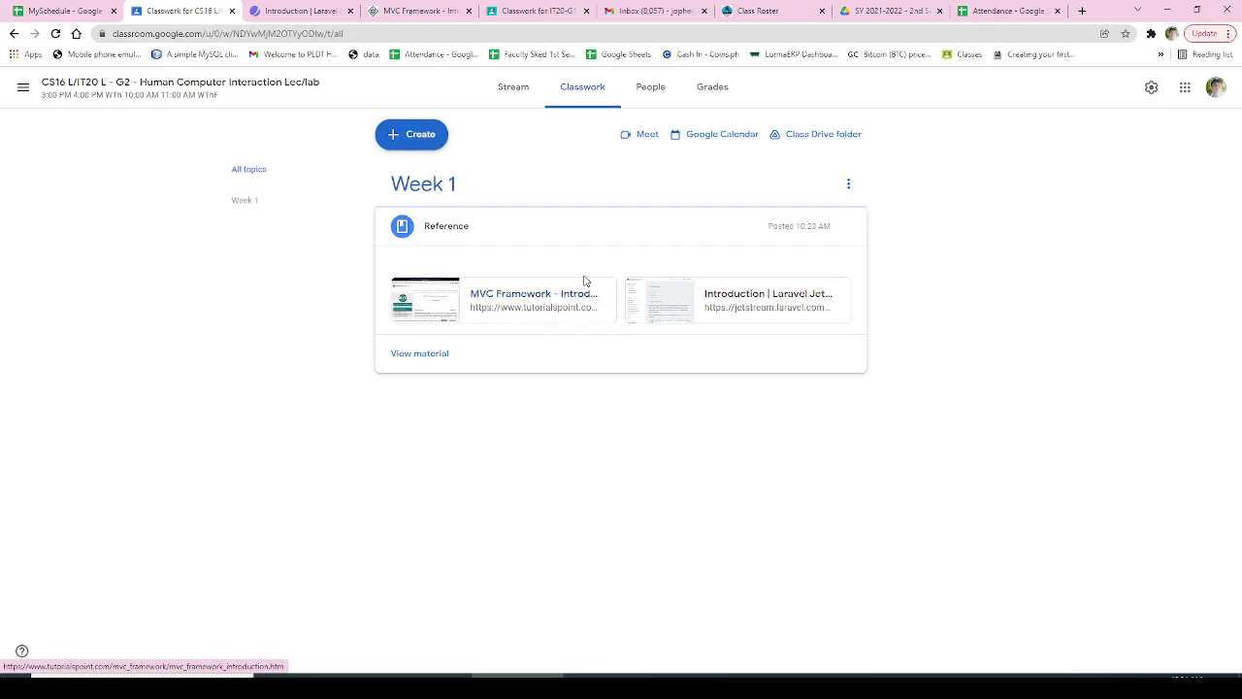
In the Attendance spreadsheet's IT20-G2 sheet, mark student no. 5 as "Present" for Feb 9 in cell G14
click(981, 12)
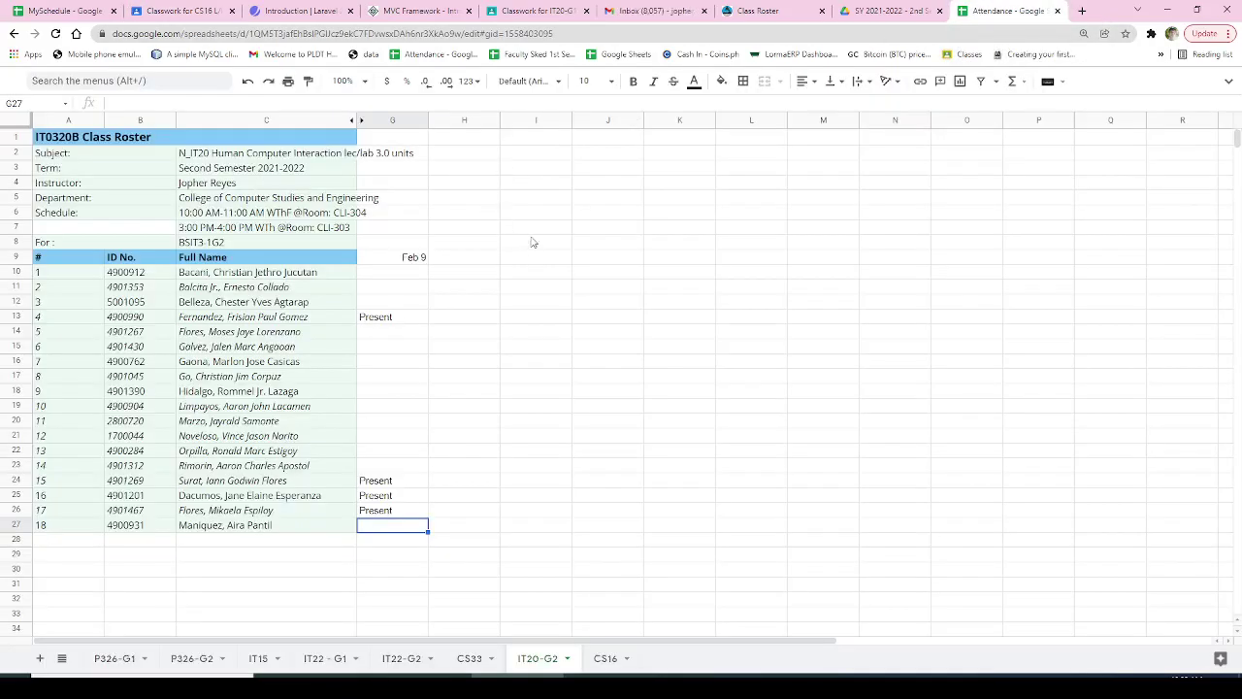
click(602, 275)
click(390, 276)
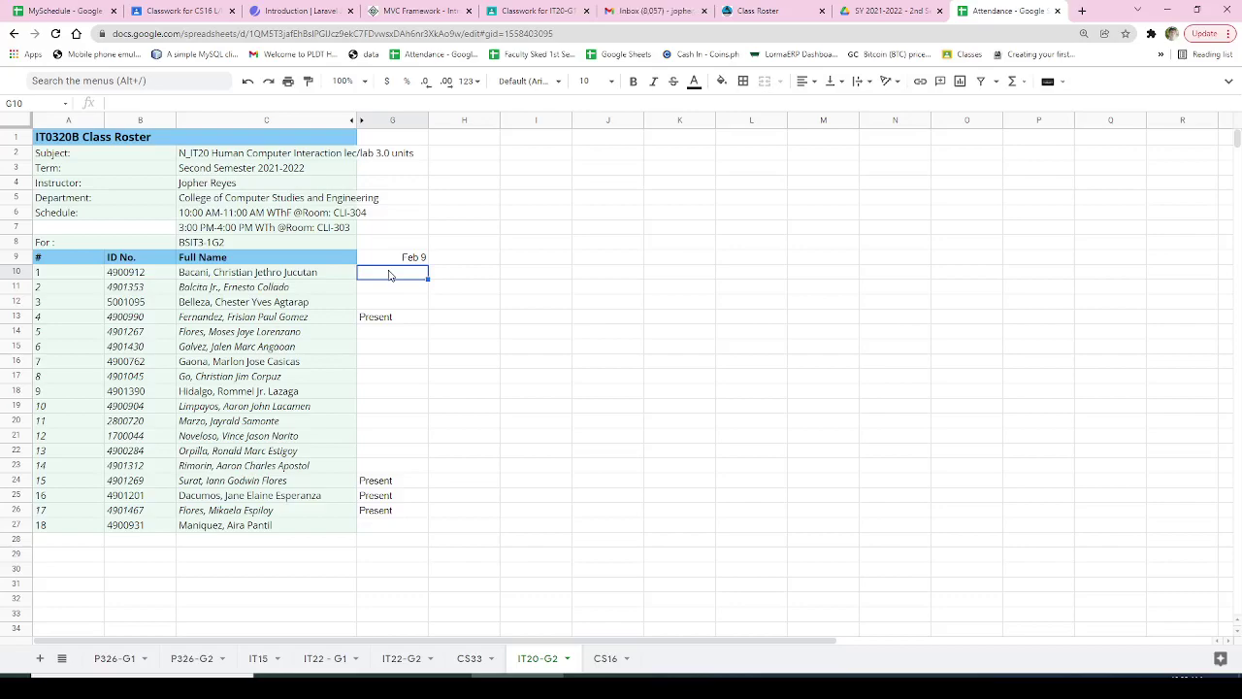
key(Down)
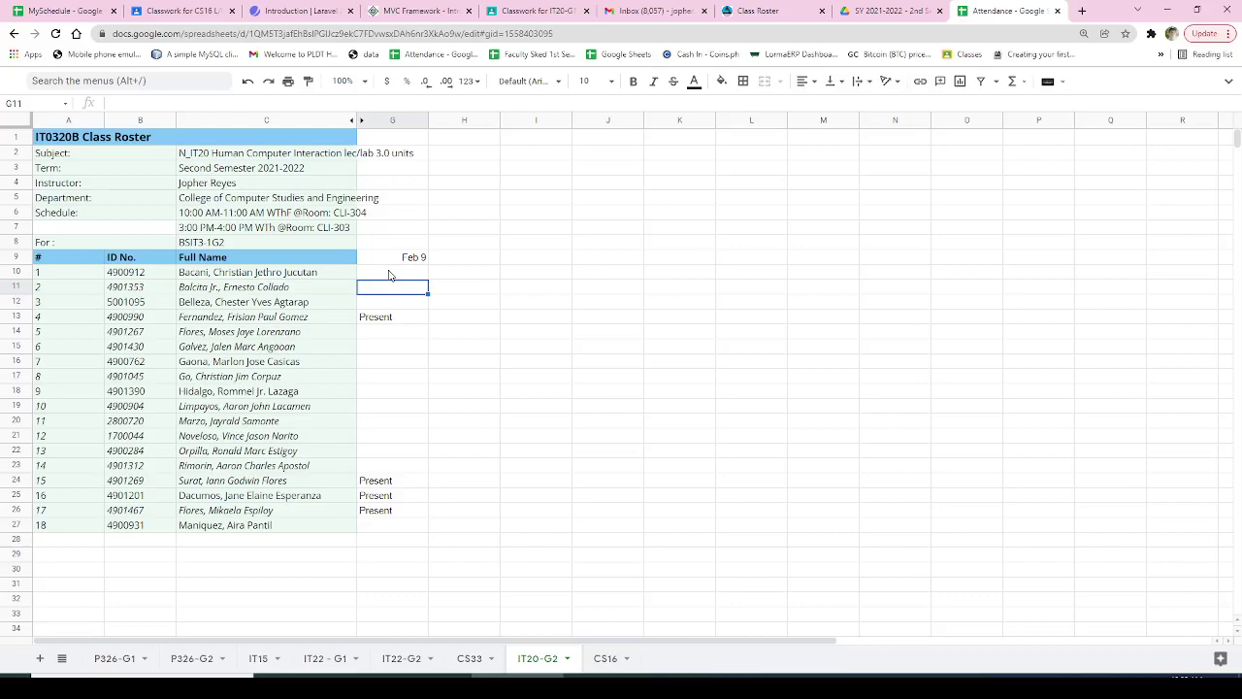
key(Down)
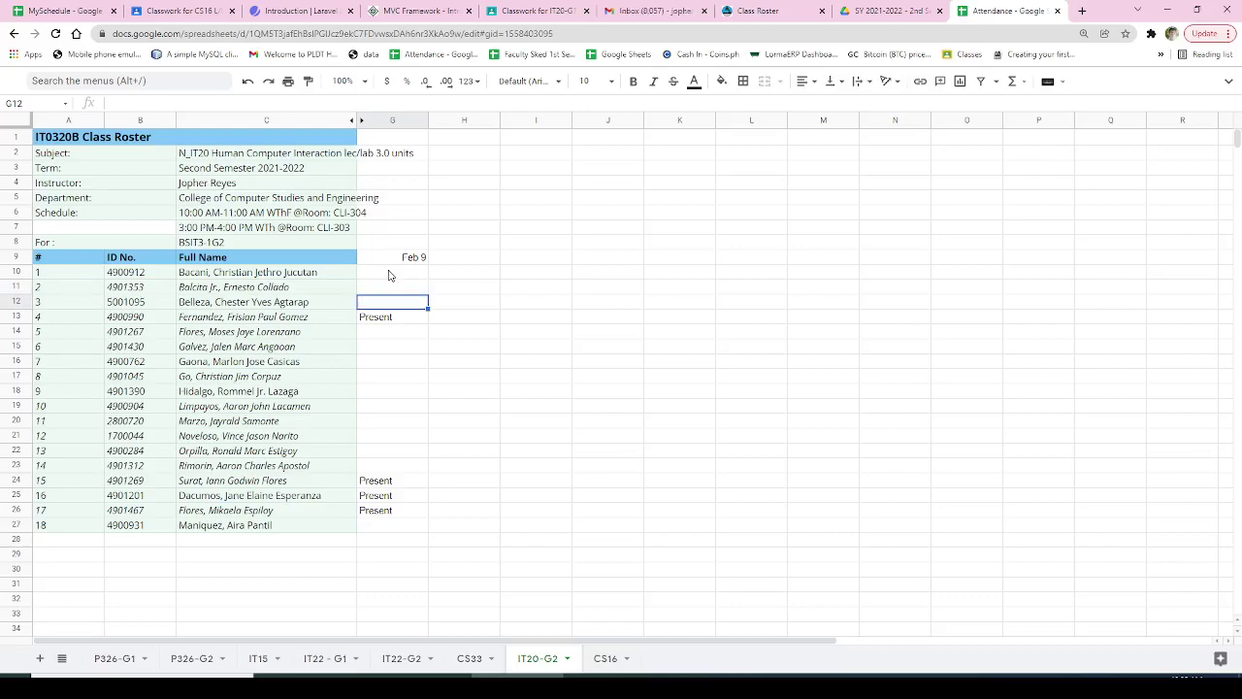
key(Down)
key(Down)
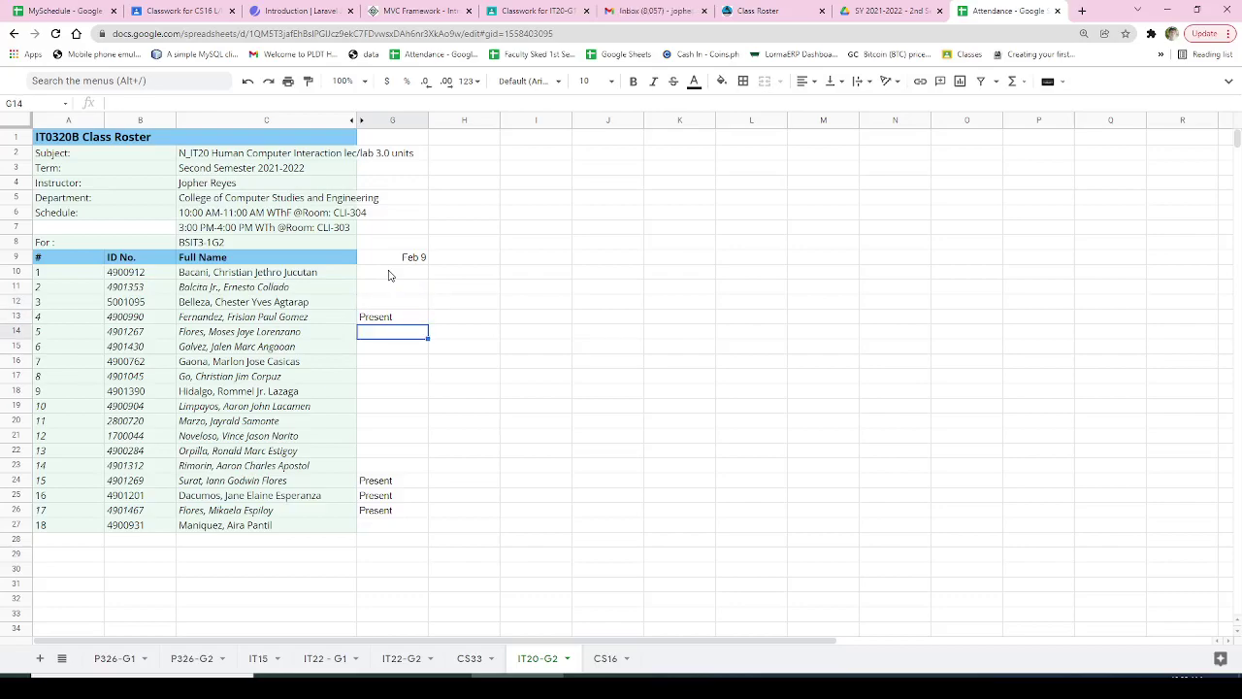
text(Present)
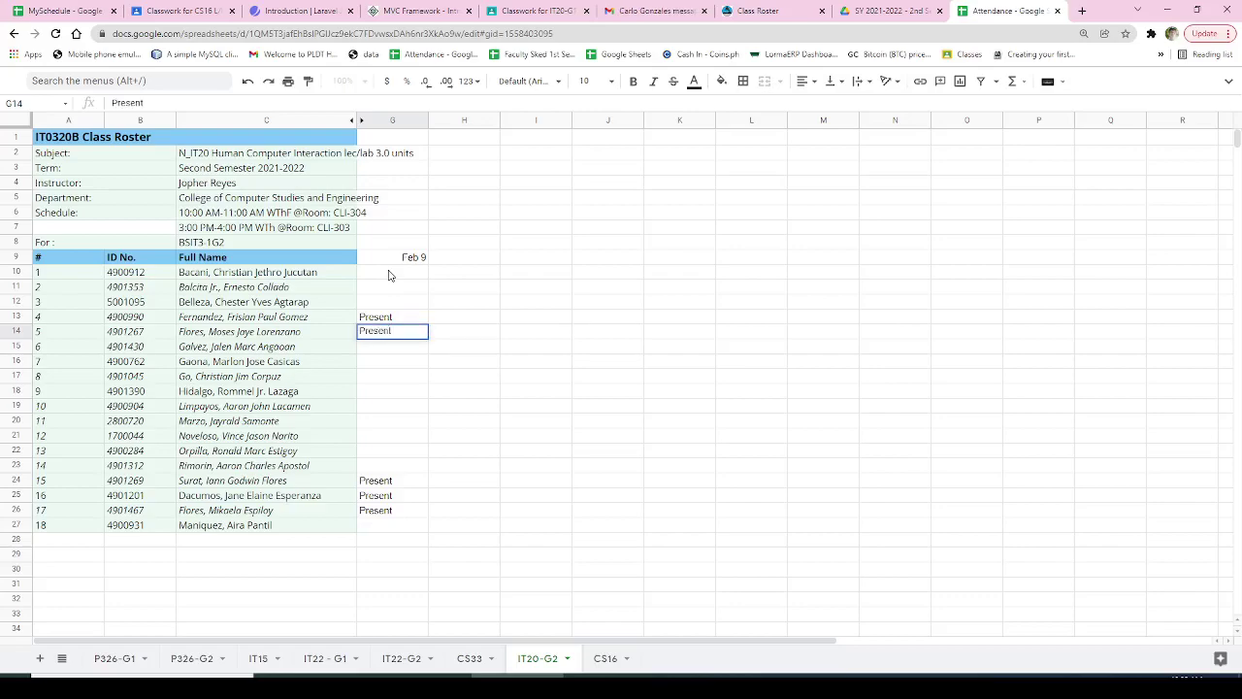
key(Return)
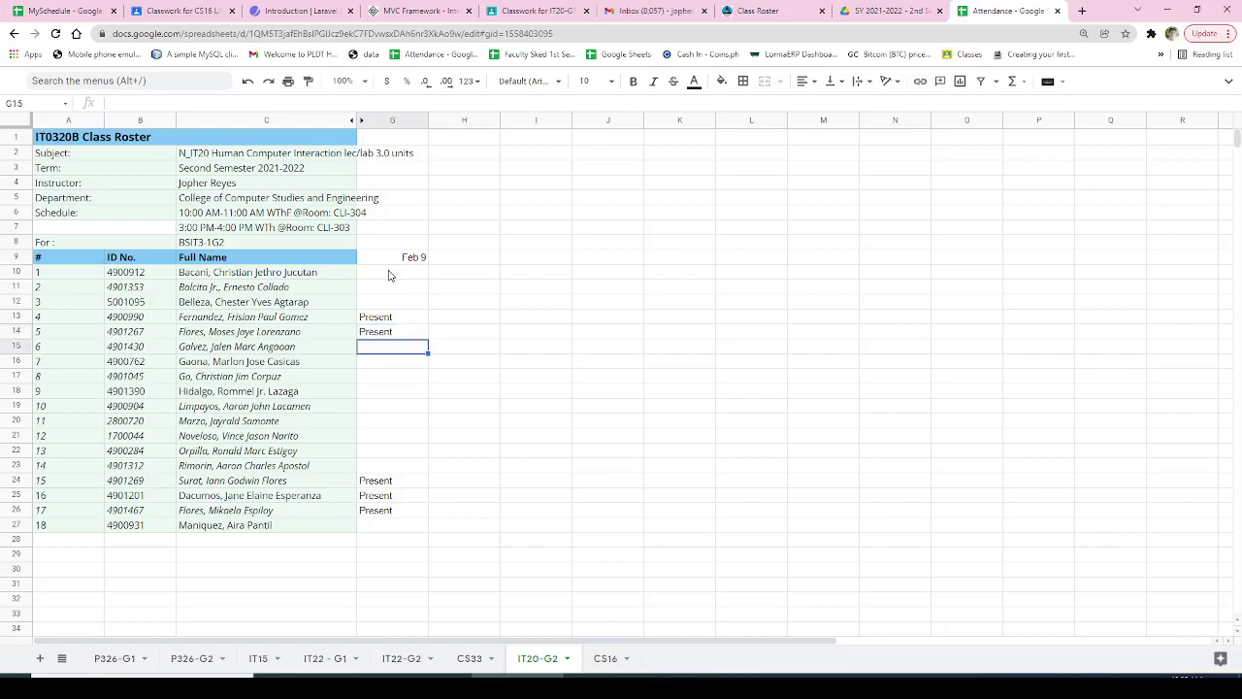
Mark students no. 7 and no. 12 as "Present" for Feb 9 in cells G16 and G21
key(Down)
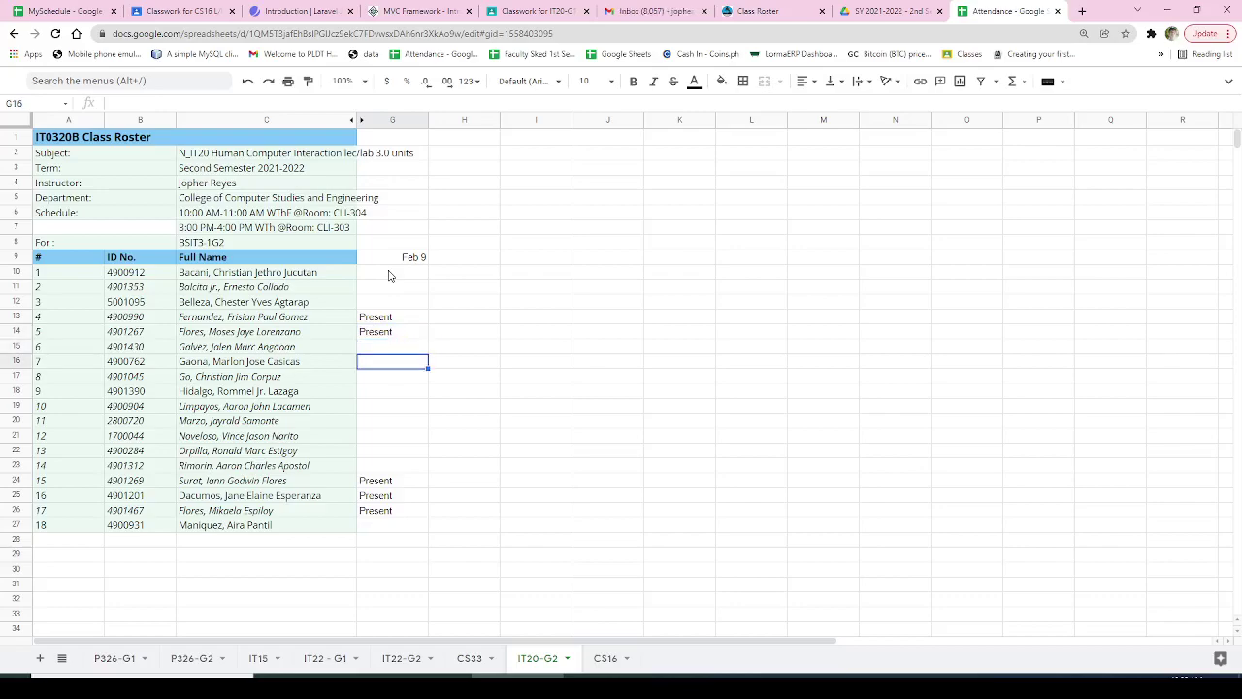
text(Present)
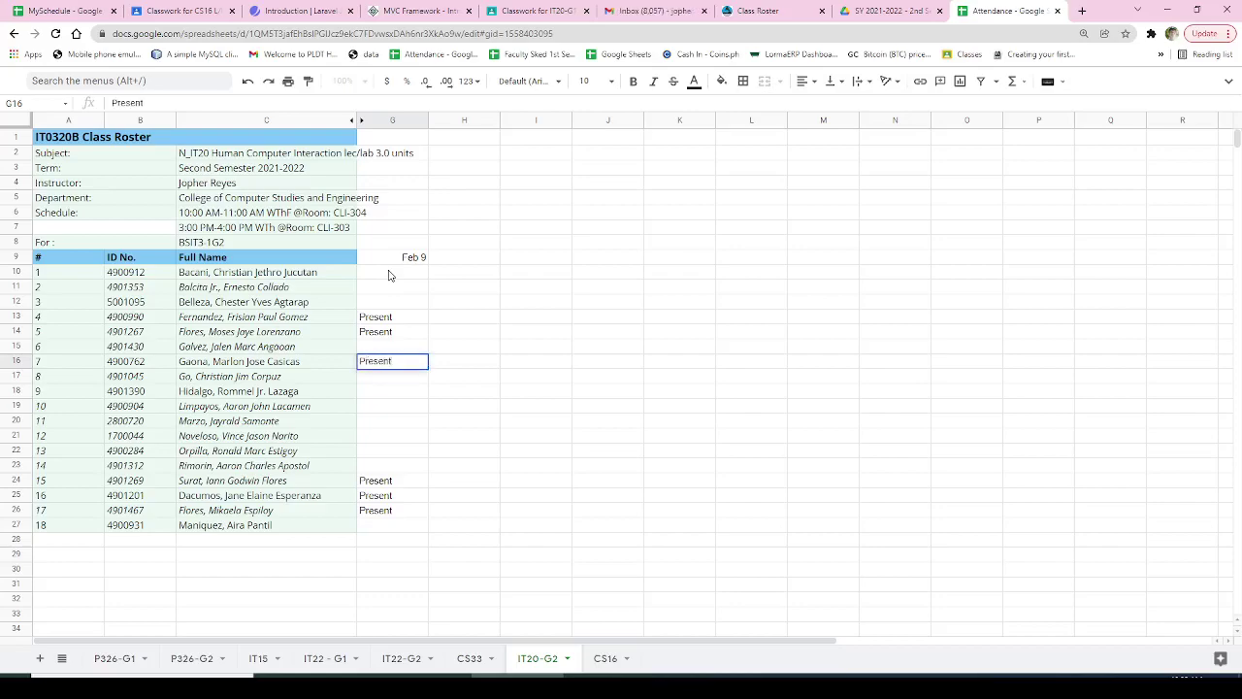
key(Return)
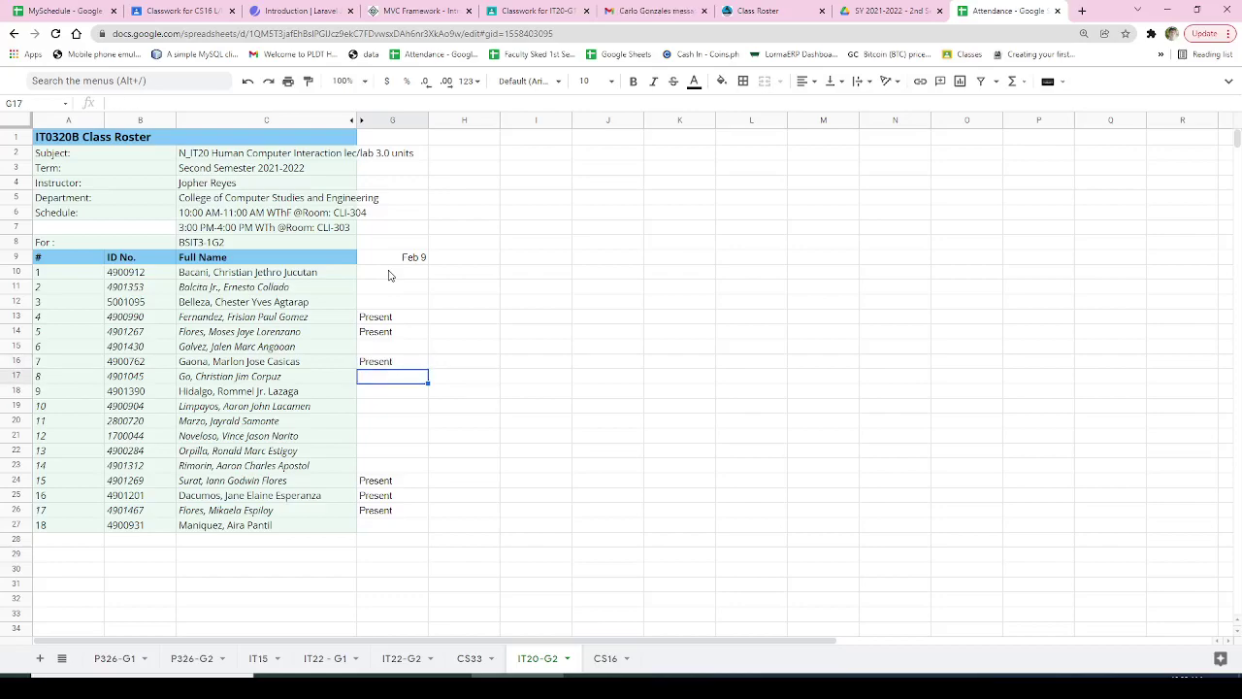
key(Down)
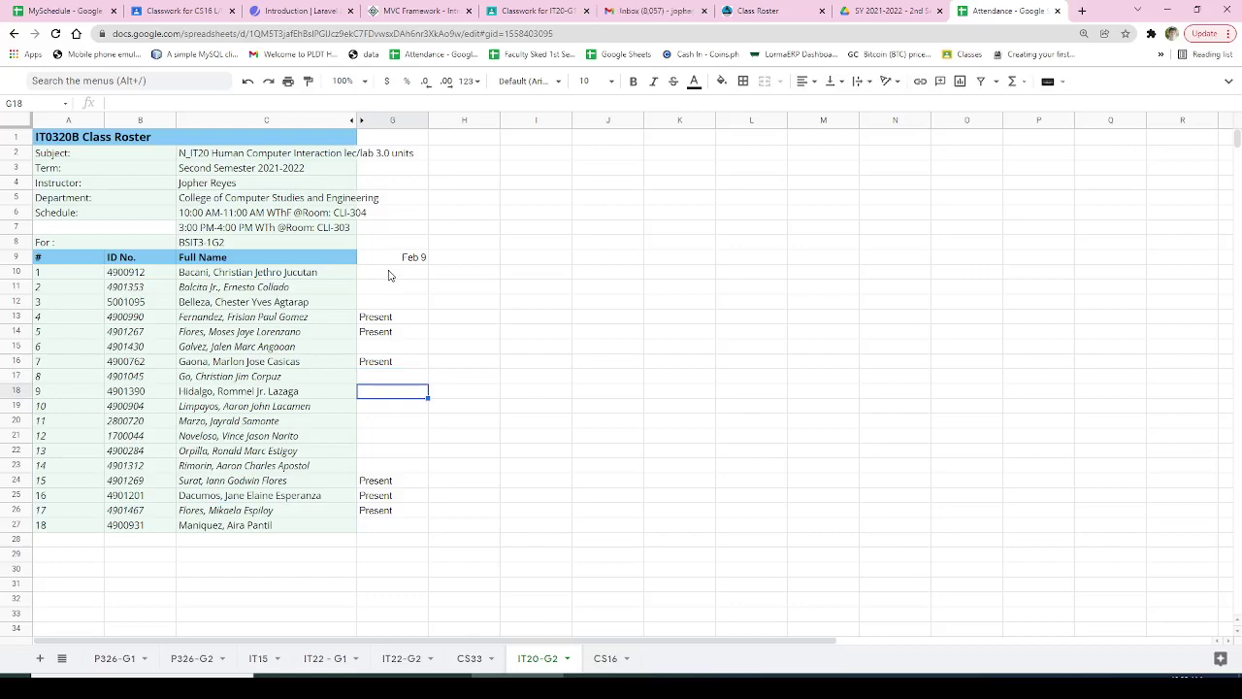
key(Down)
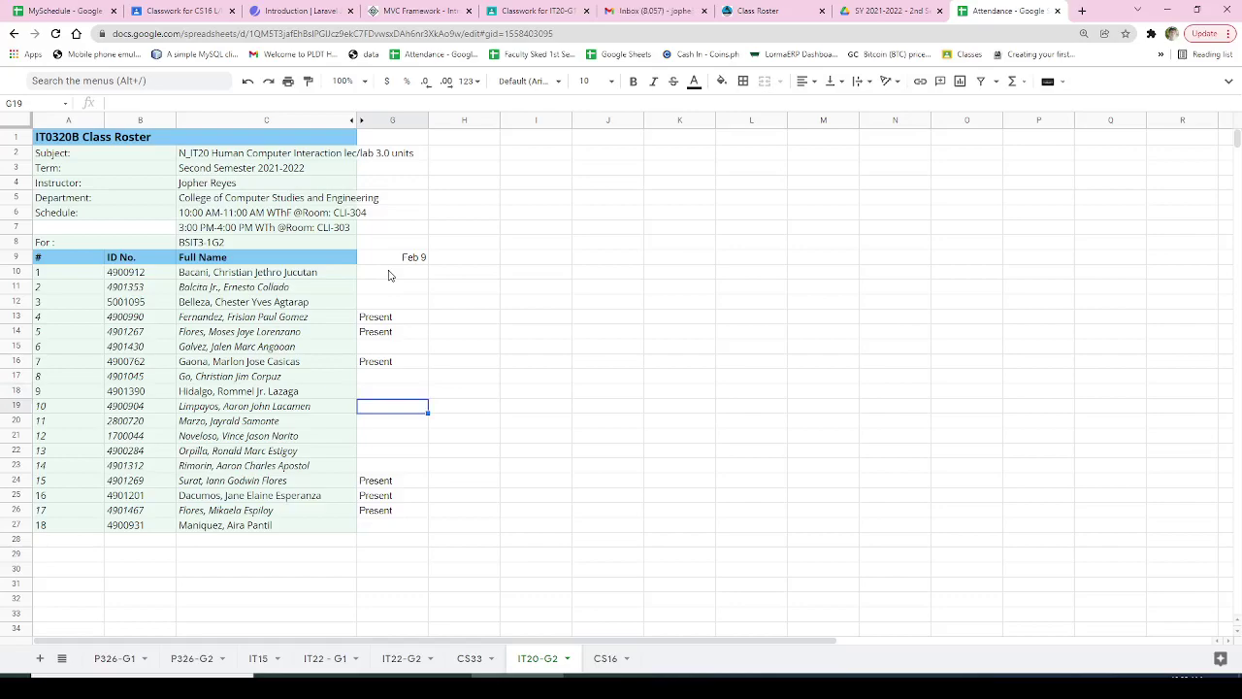
key(Down)
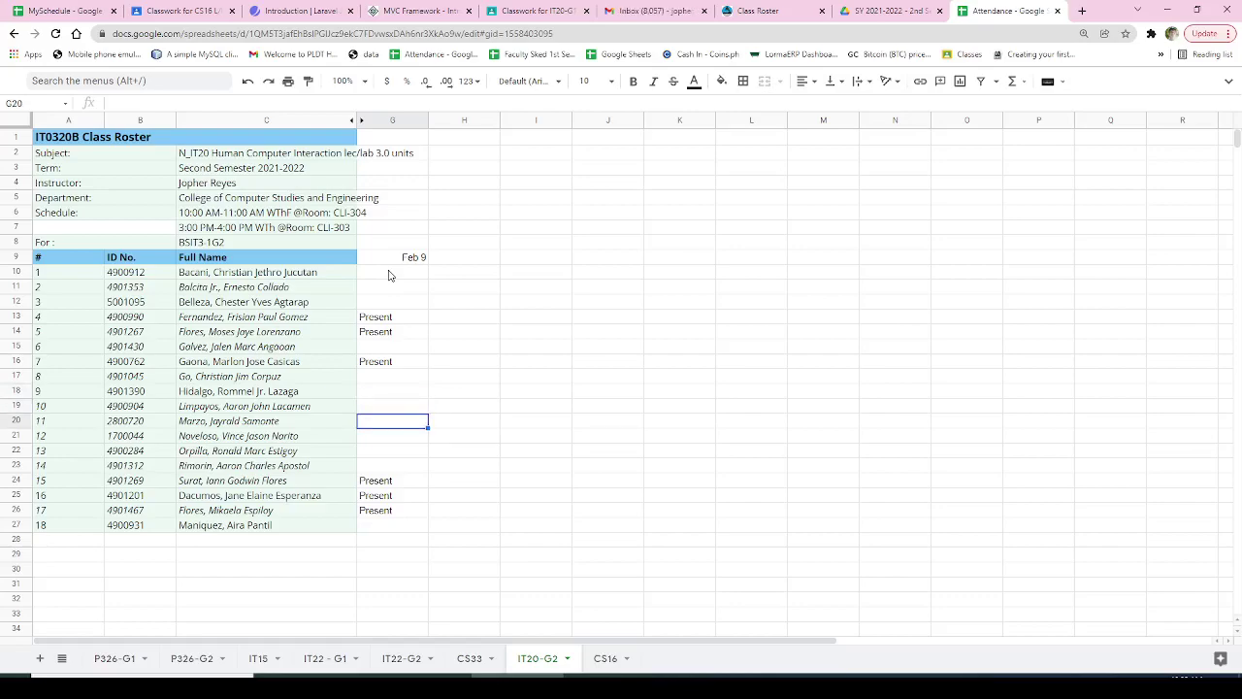
key(Down)
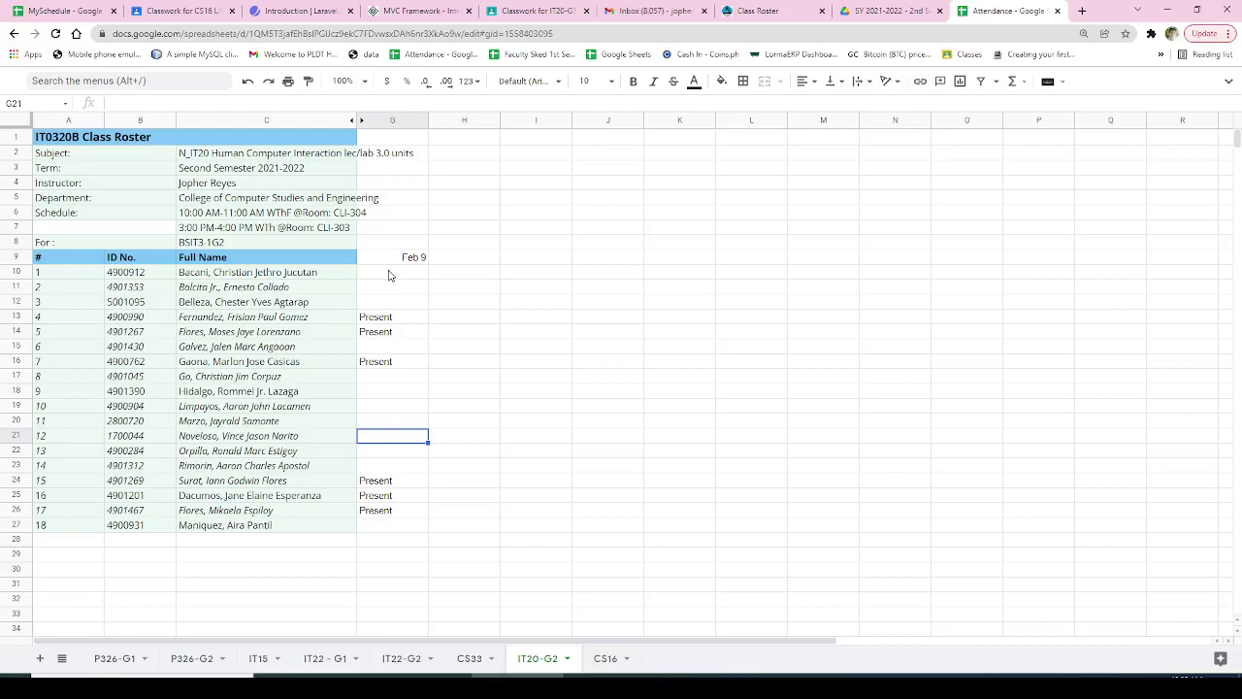
text(Present)
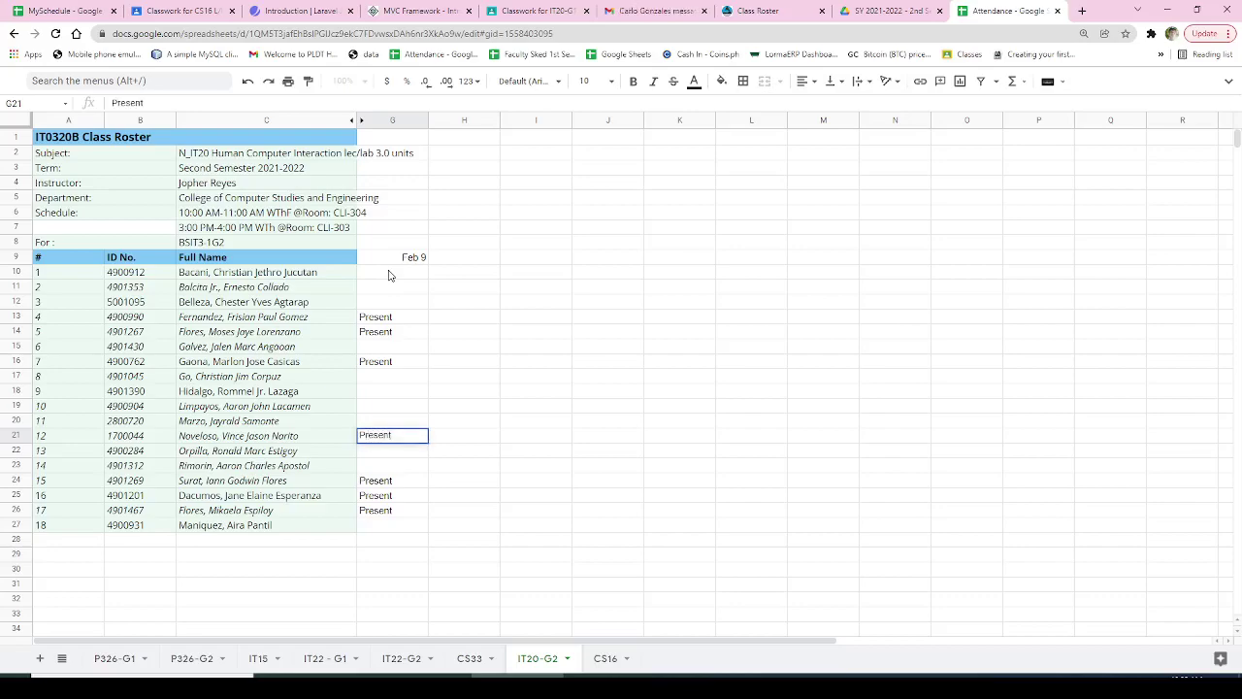
key(Return)
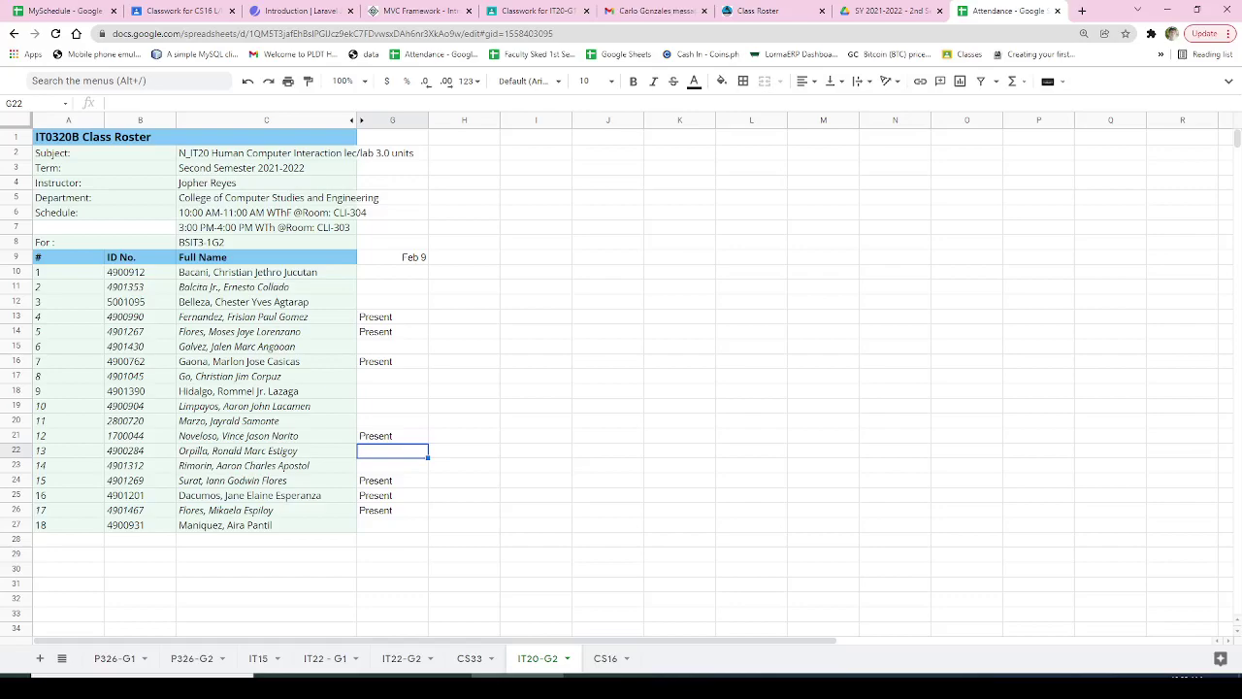
click(194, 11)
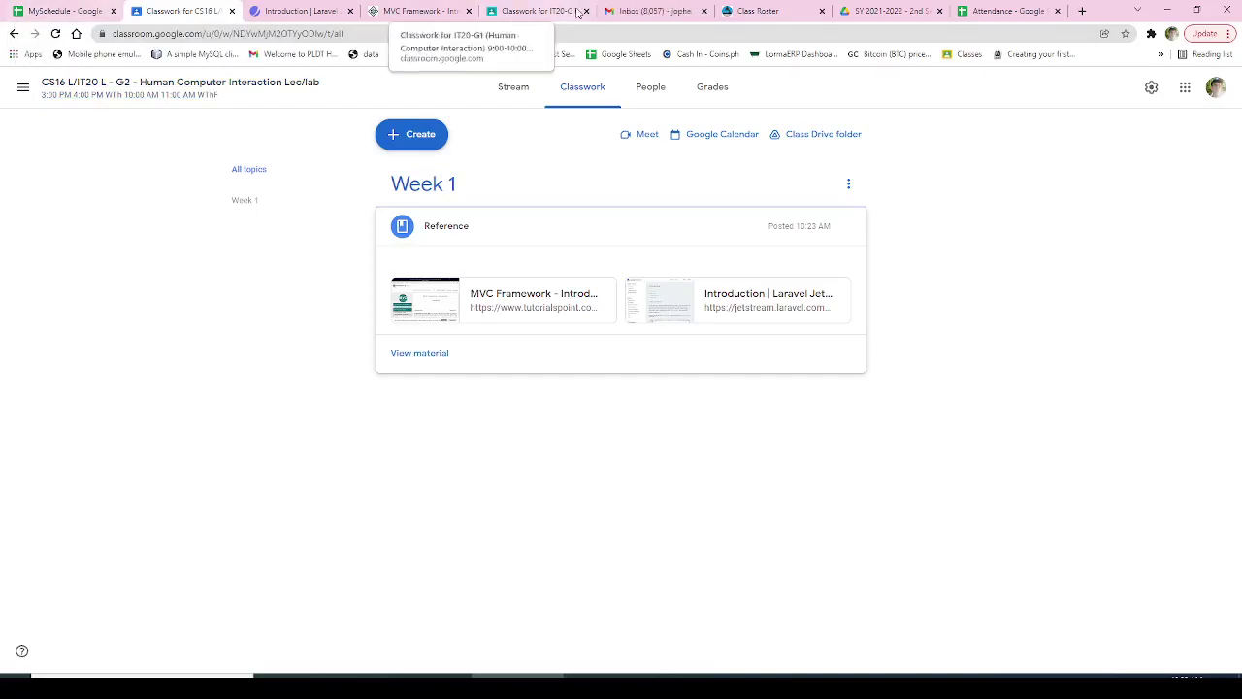
click(986, 12)
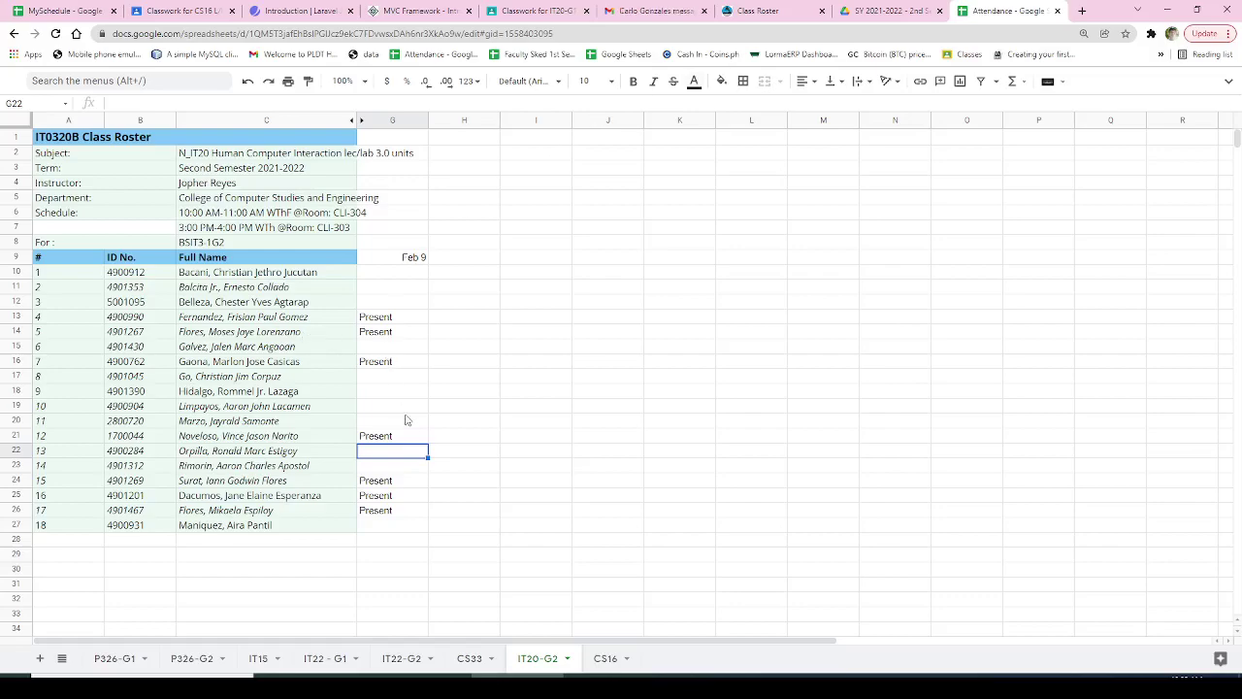
click(384, 471)
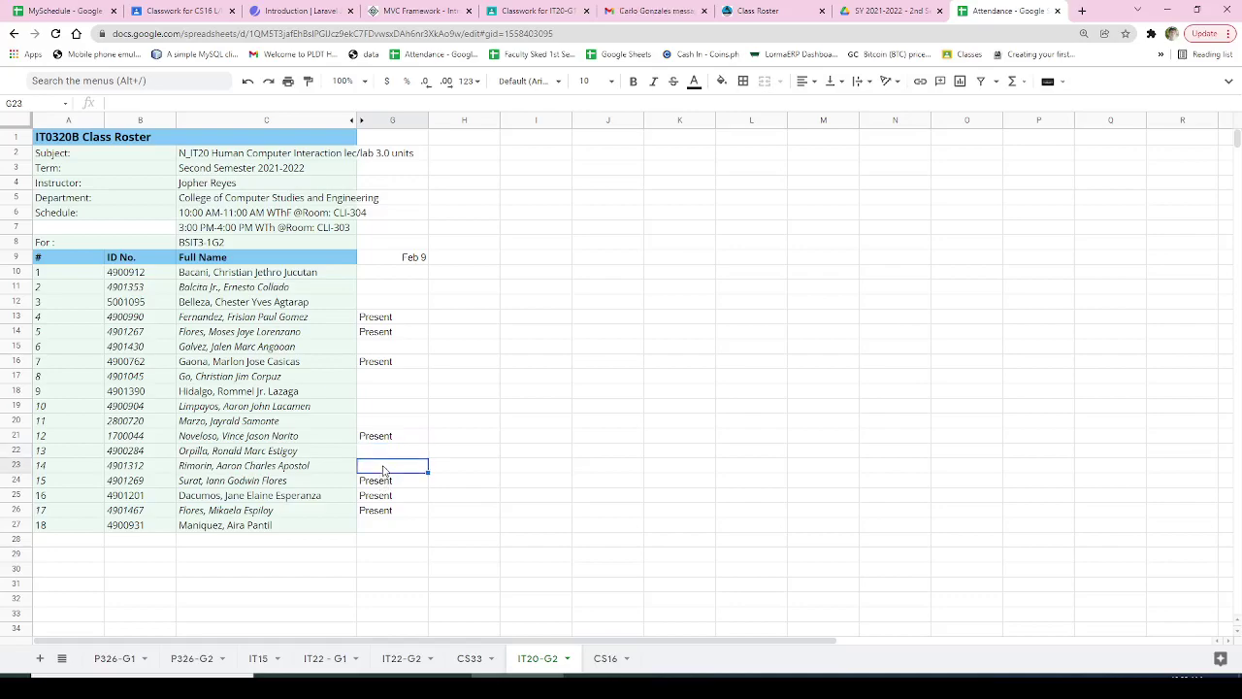
click(388, 525)
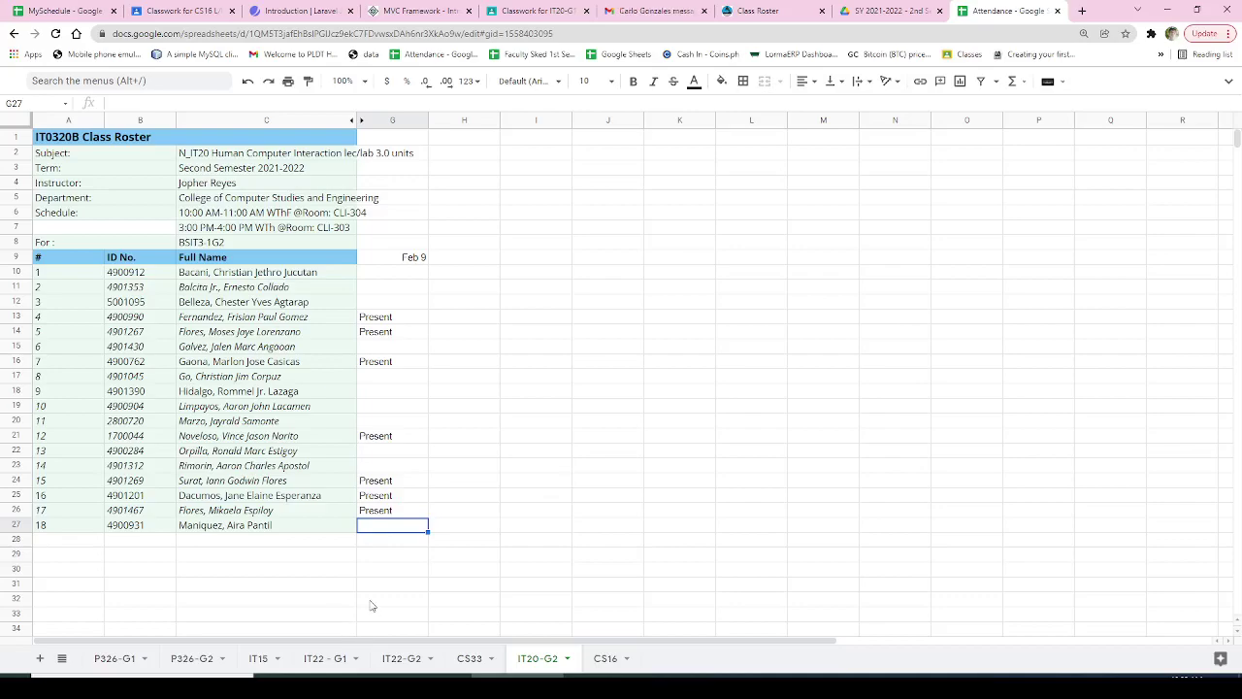
Add a "Feb 9" attendance column heading in cell G9 of the CS16 sheet
click(607, 659)
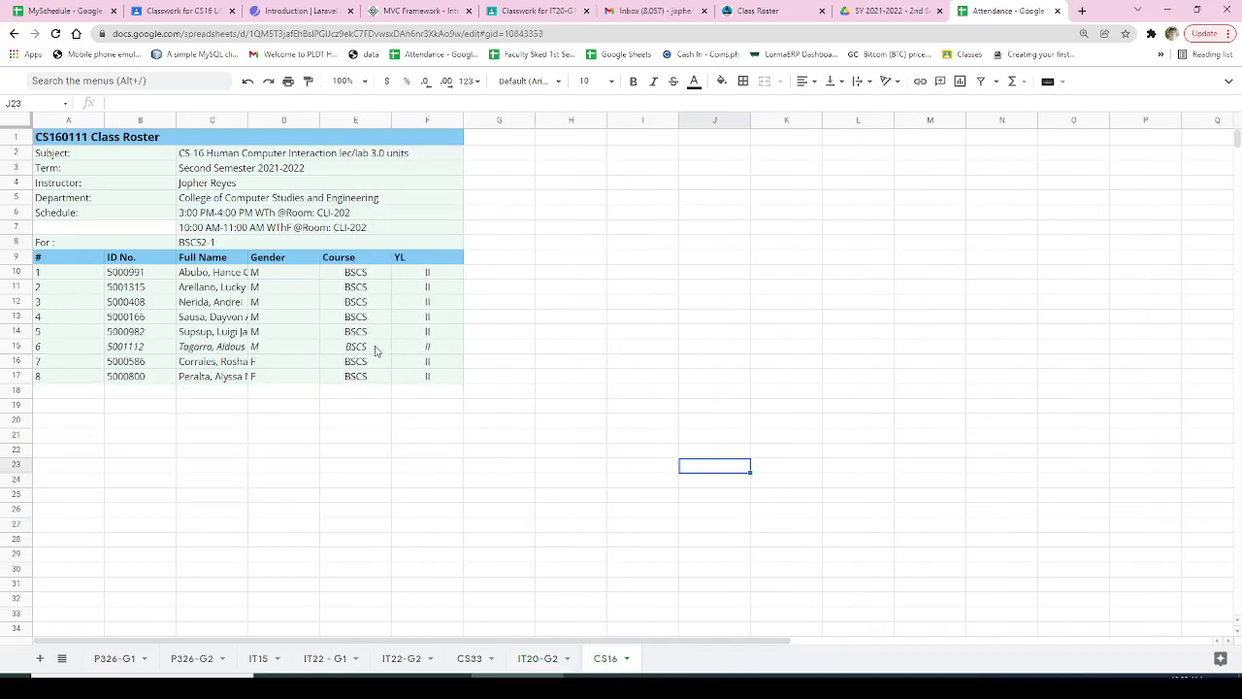
click(493, 260)
text(Feb)
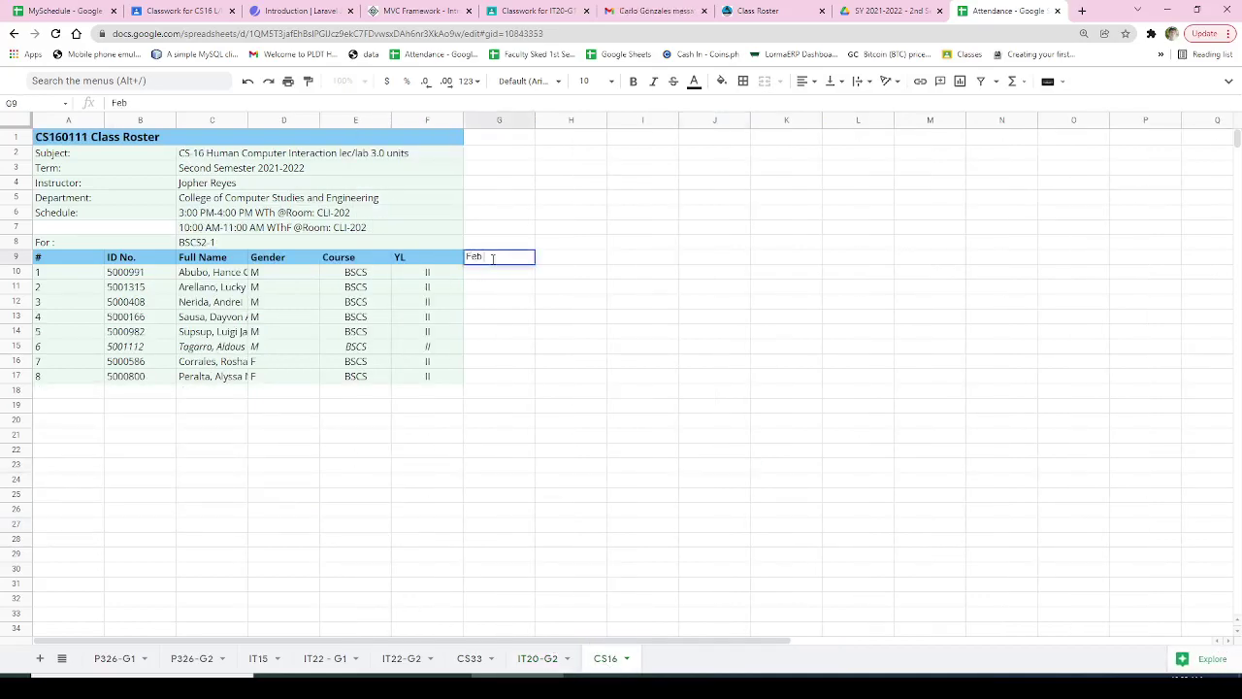
text( 9)
key(Return)
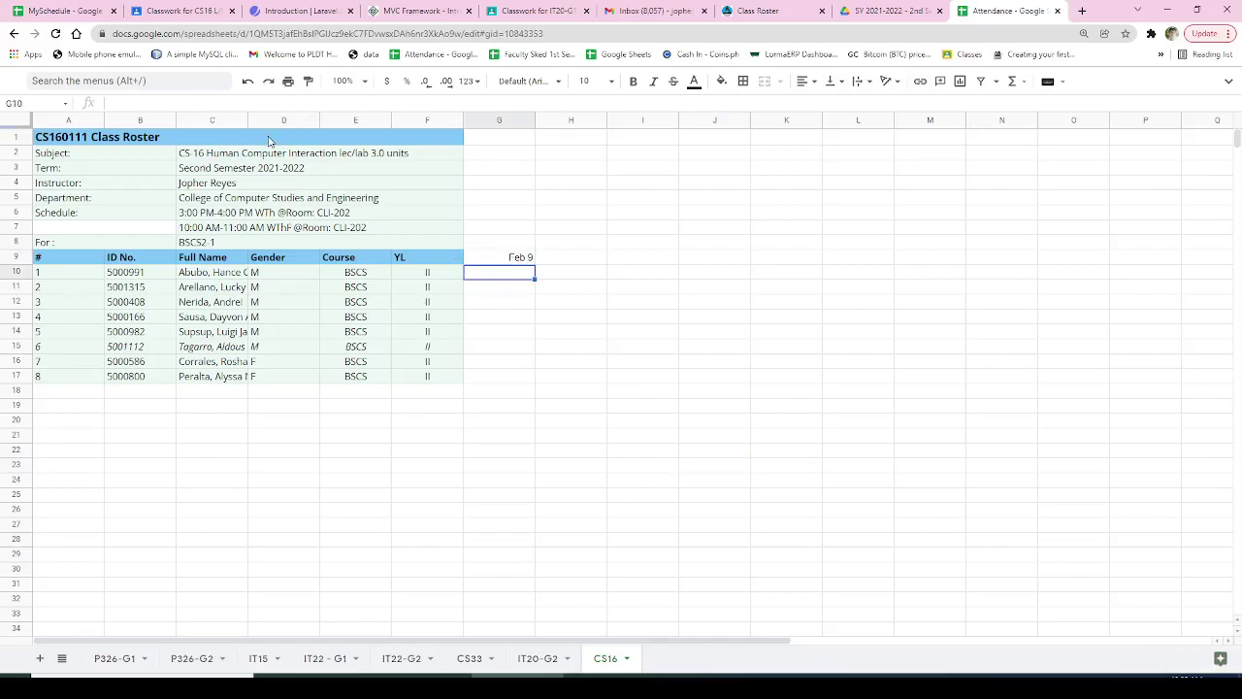
Hide the Gender, Course and YL columns on the CS16 sheet and fit the Full Name column to its contents
drag(291, 119, 418, 118)
right_click(419, 118)
click(490, 327)
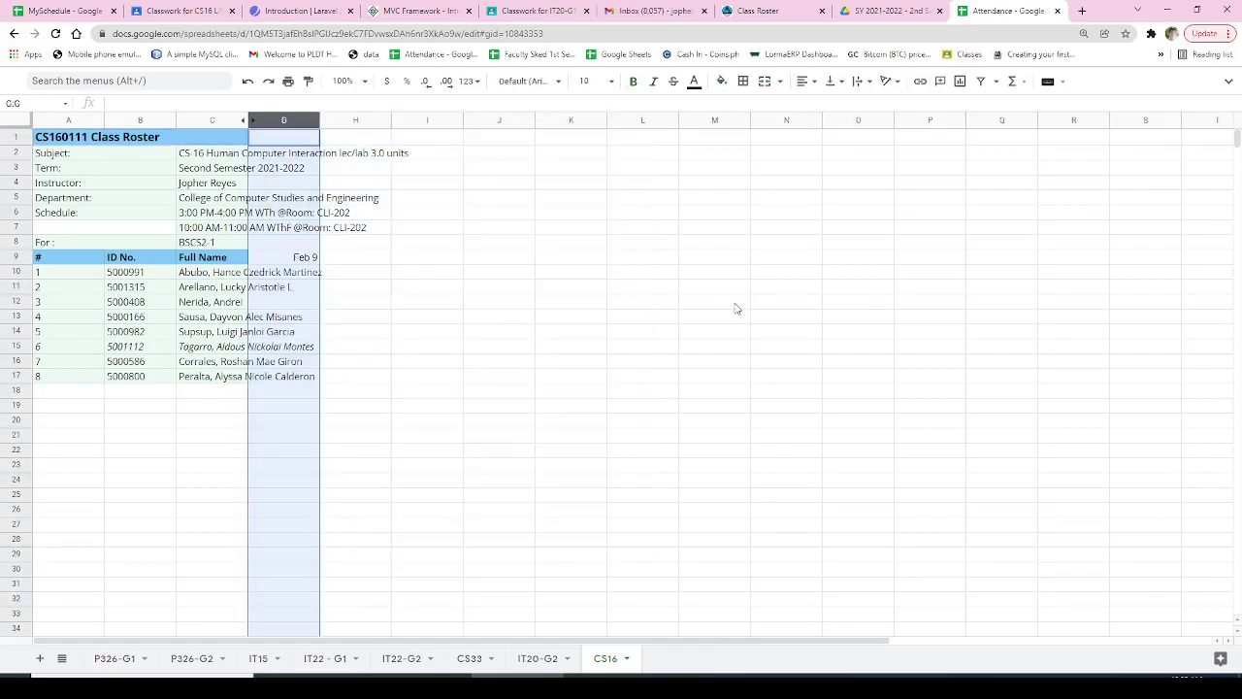
click(730, 304)
double_click(247, 120)
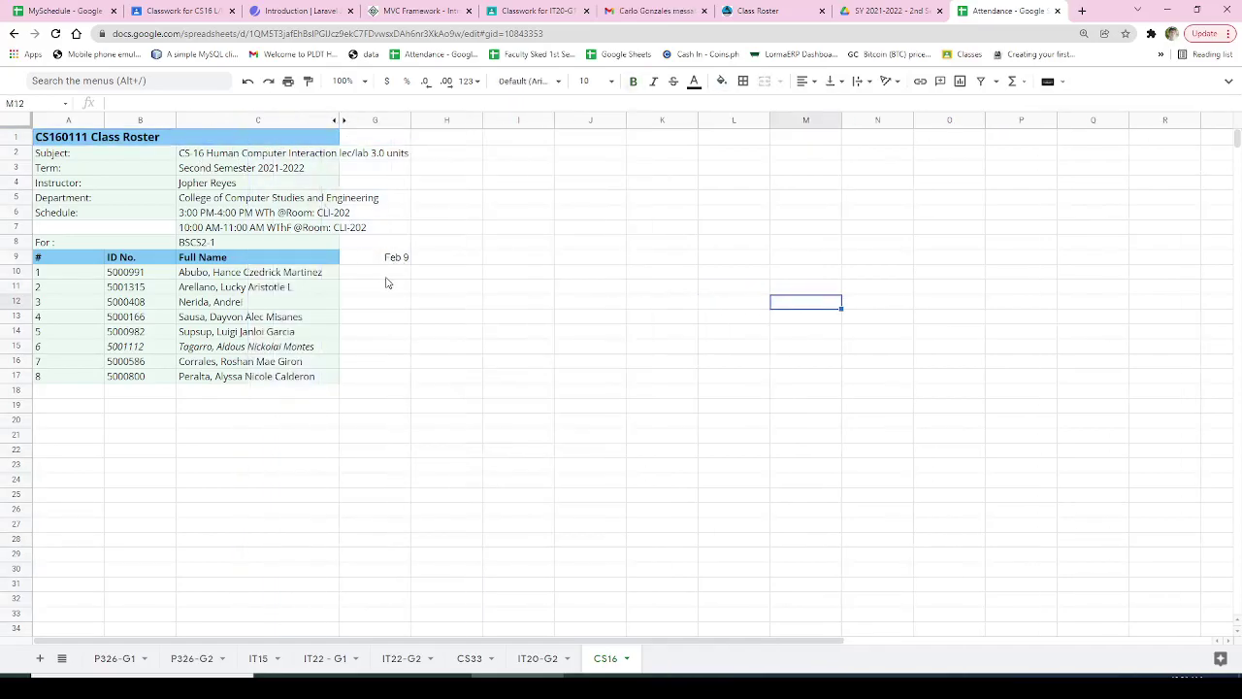
Go through the CS16 roster and mark student no. 7 as "Present" for Feb 9 in cell G16
click(386, 282)
key(Down)
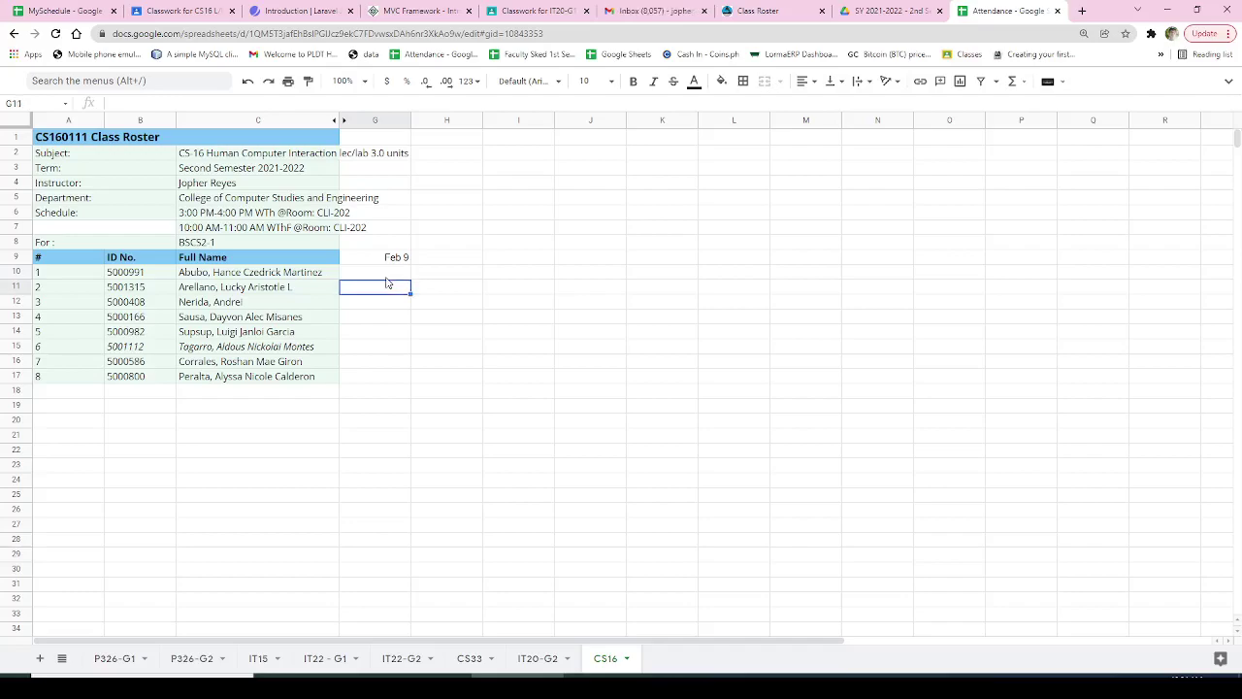
key(Down)
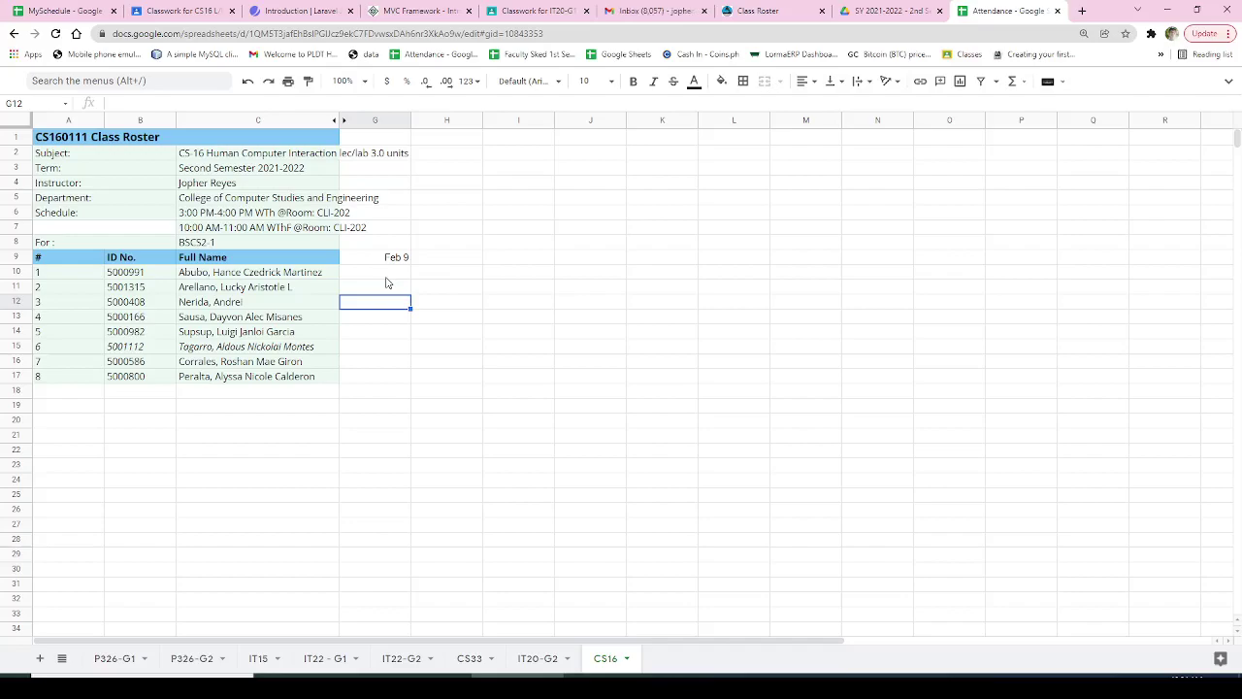
key(Down)
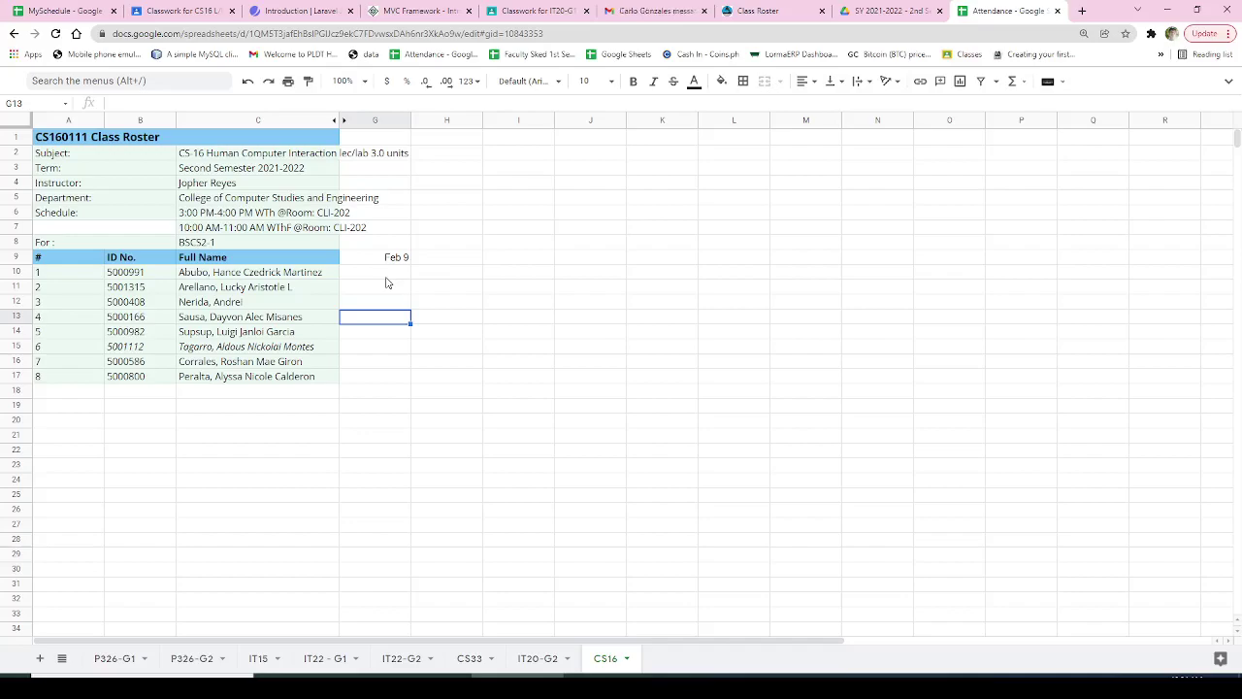
key(Down)
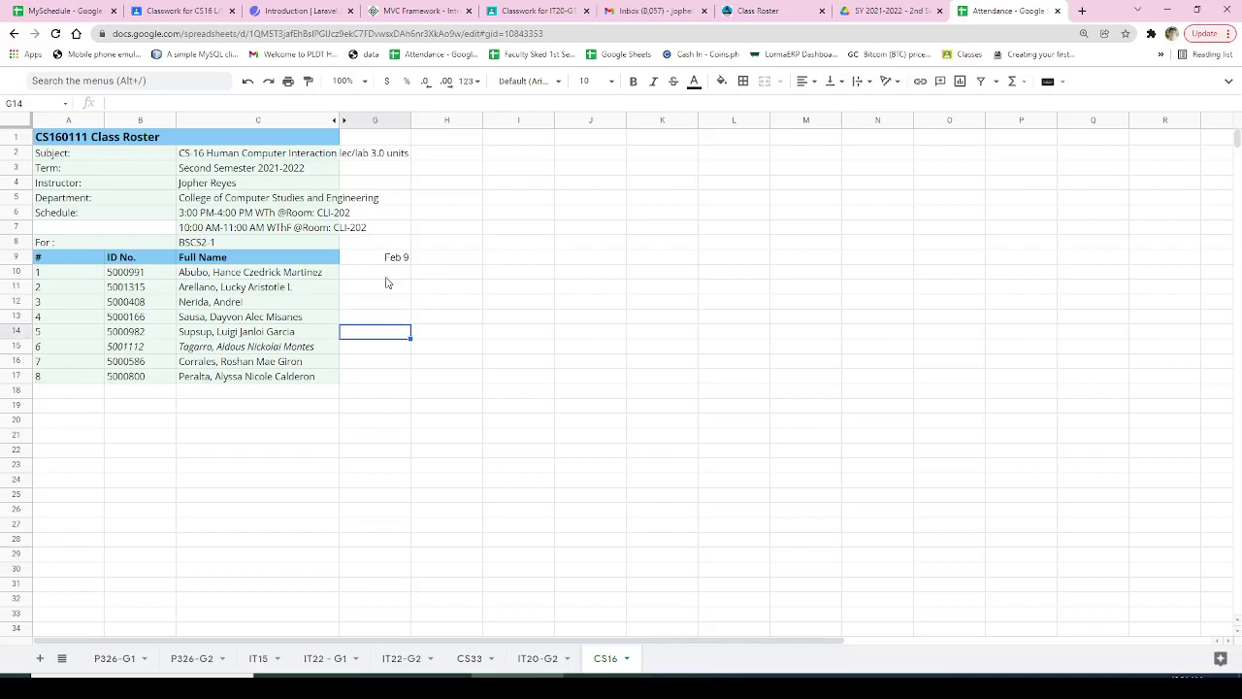
key(Down)
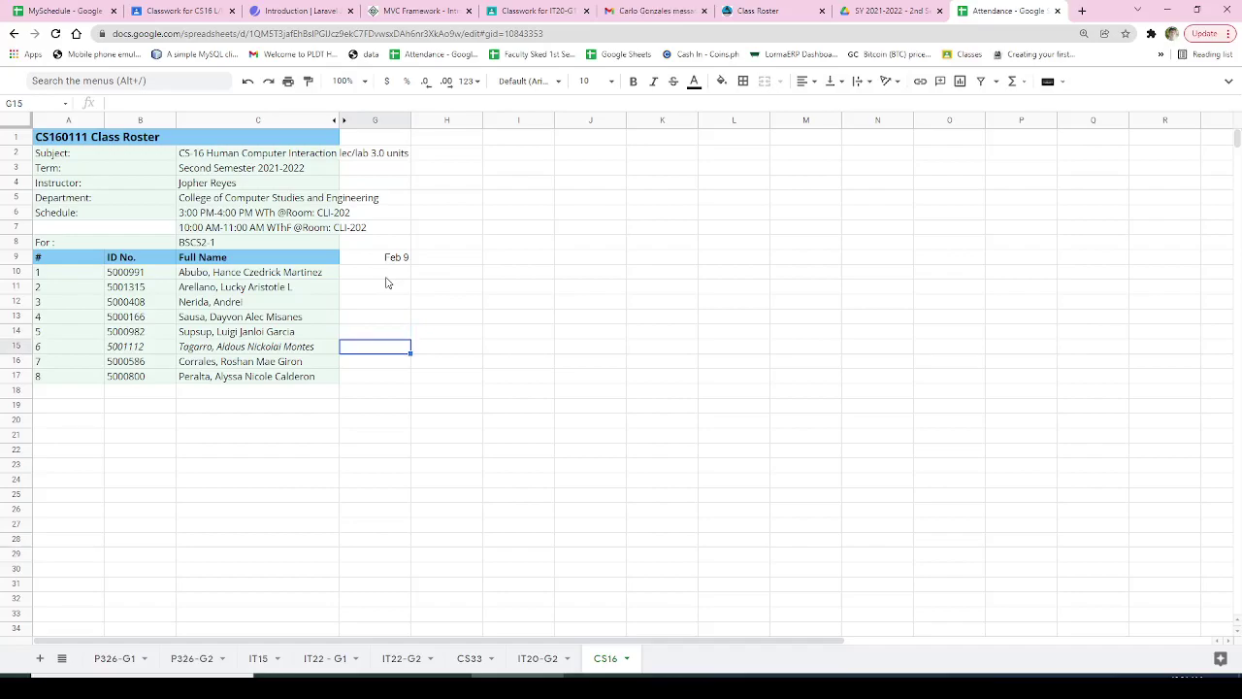
key(Down)
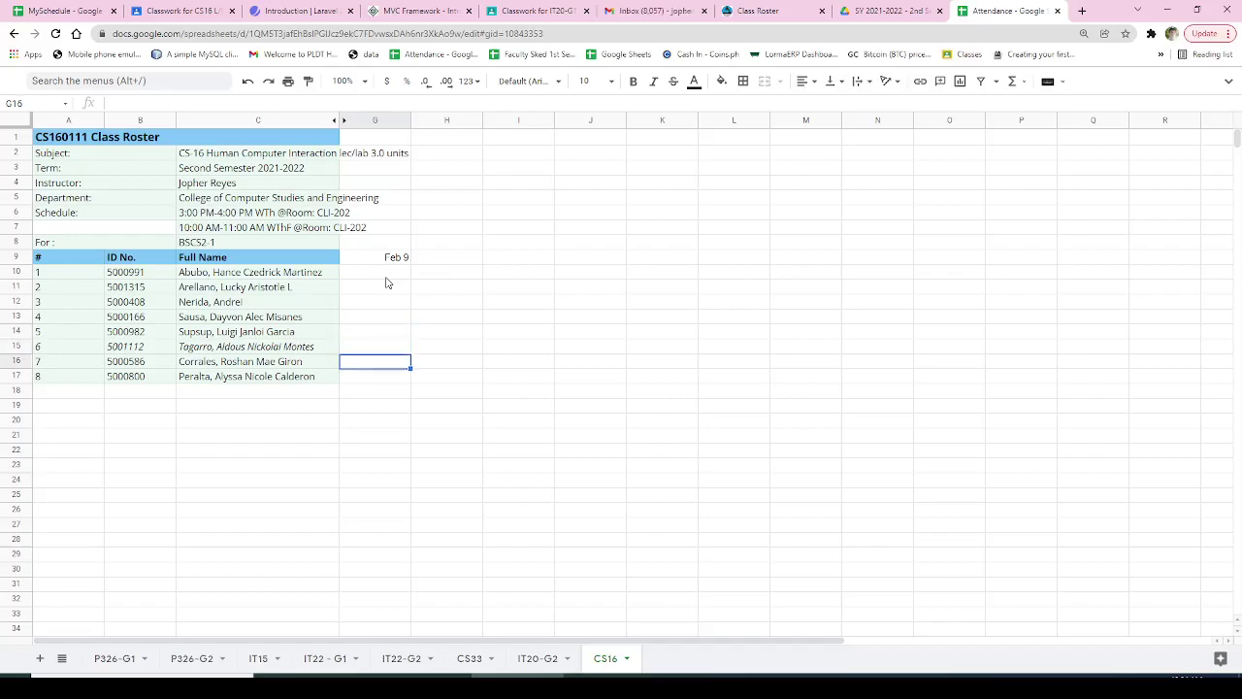
key(Down)
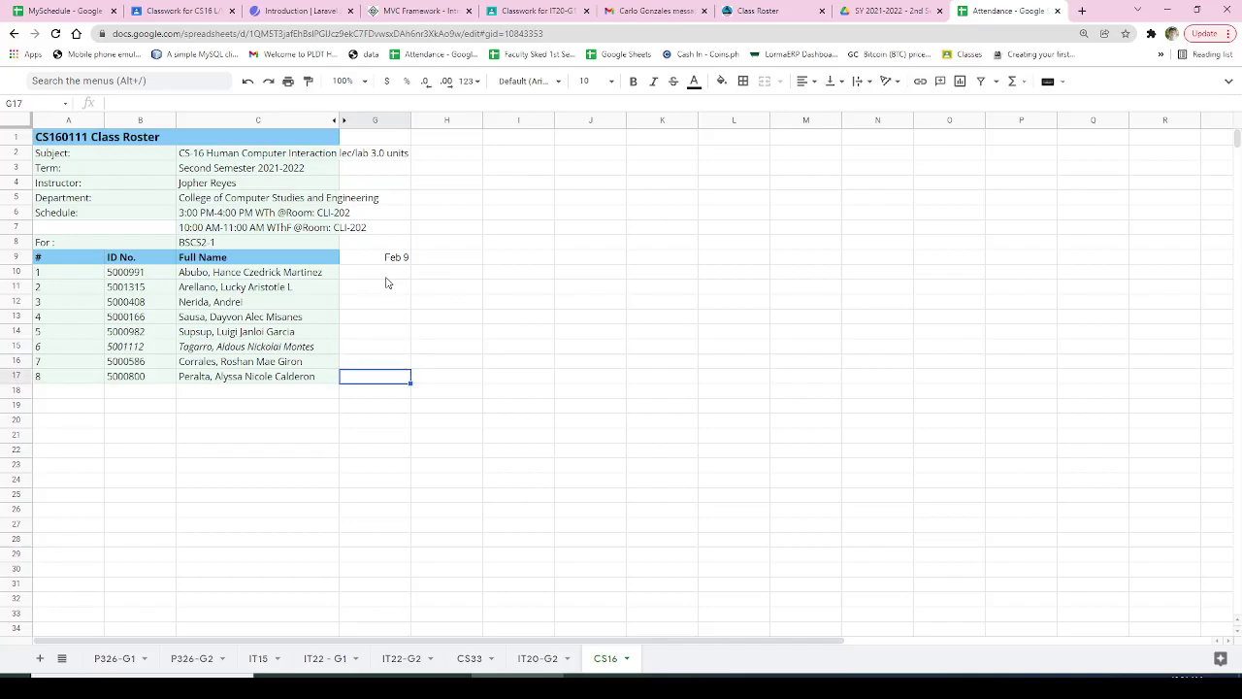
key(Up)
text(P)
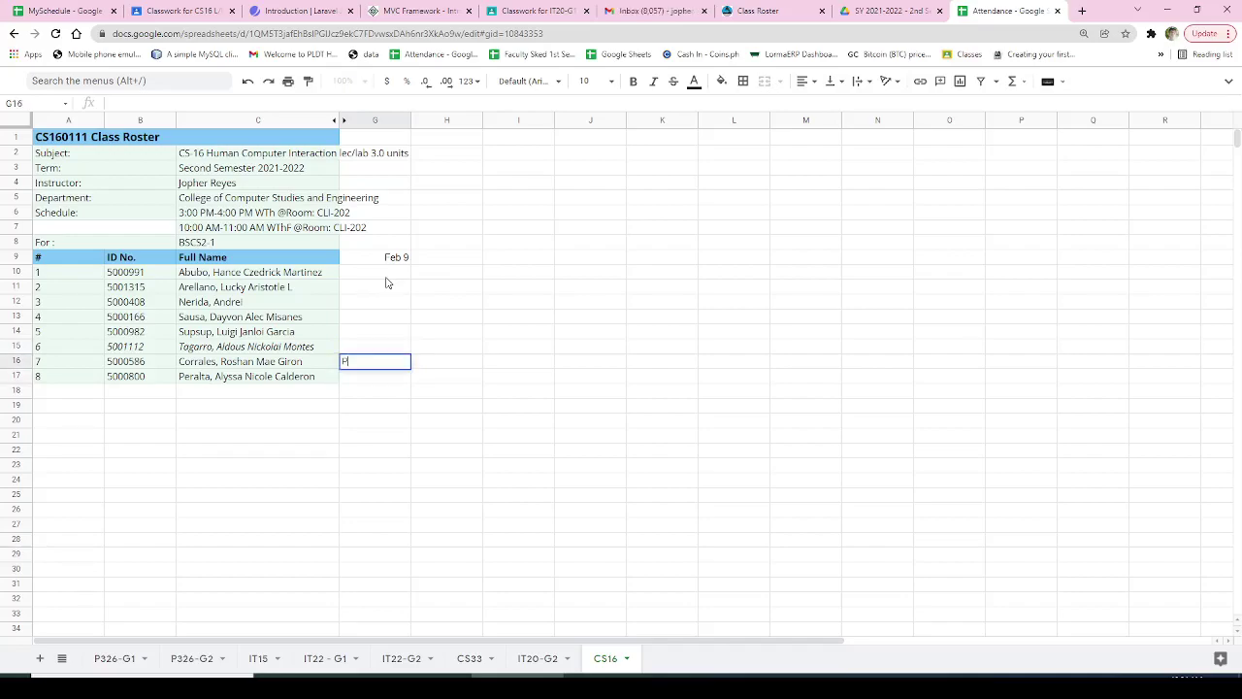
text(resent)
key(Return)
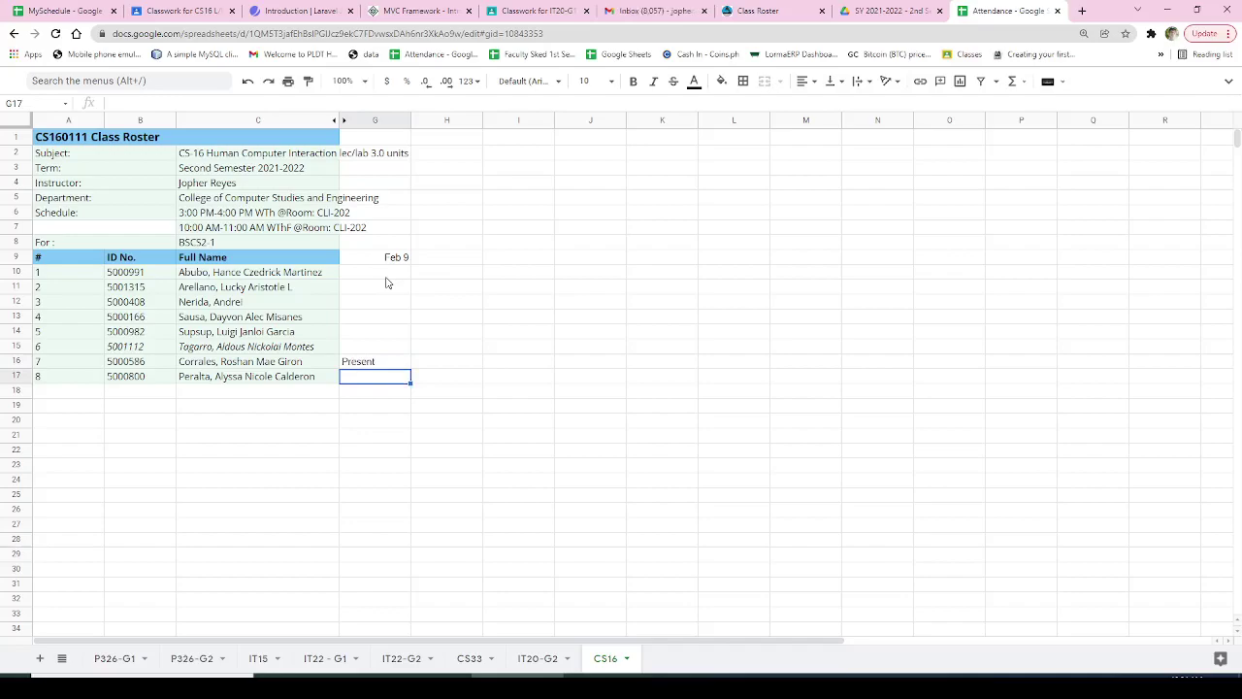
Mark student no. 8 as "Present" for Feb 9 in cell G17 of the CS16 sheet
text(Present)
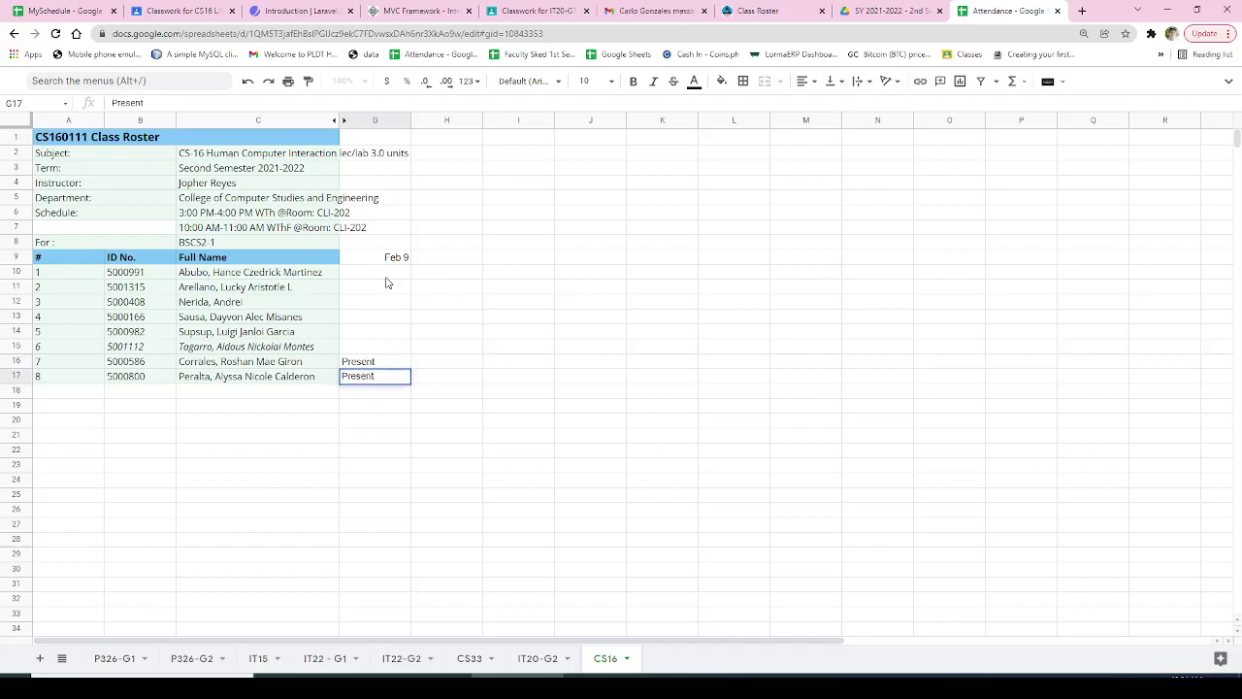
key(Return)
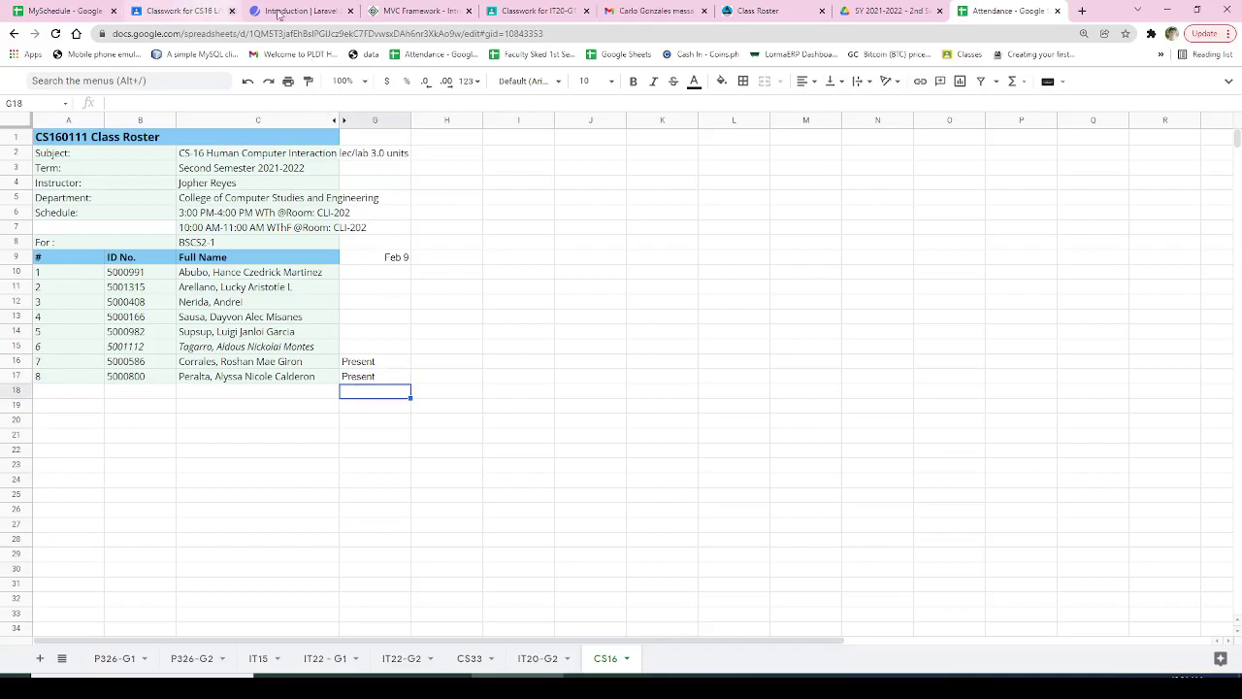
Check the CS16 L/IT20 L - G2 Week 1 reference, and look through the weekly topics in the archived IT20-G1 classwork
click(195, 10)
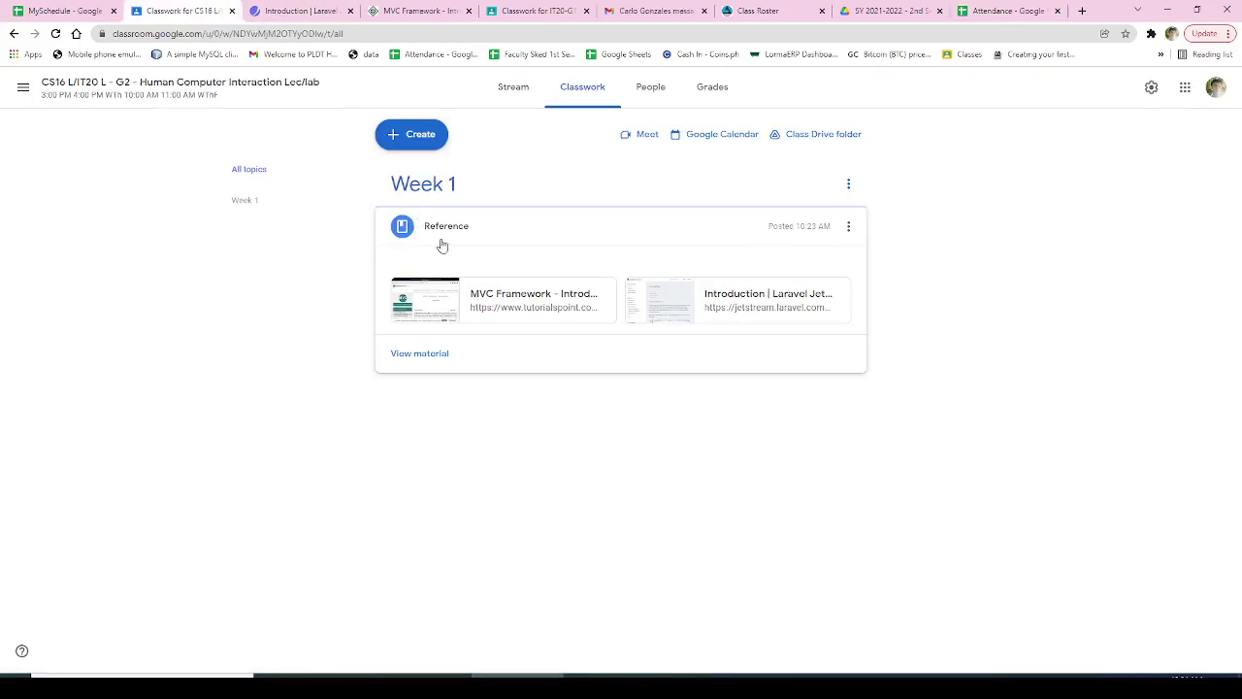
click(301, 9)
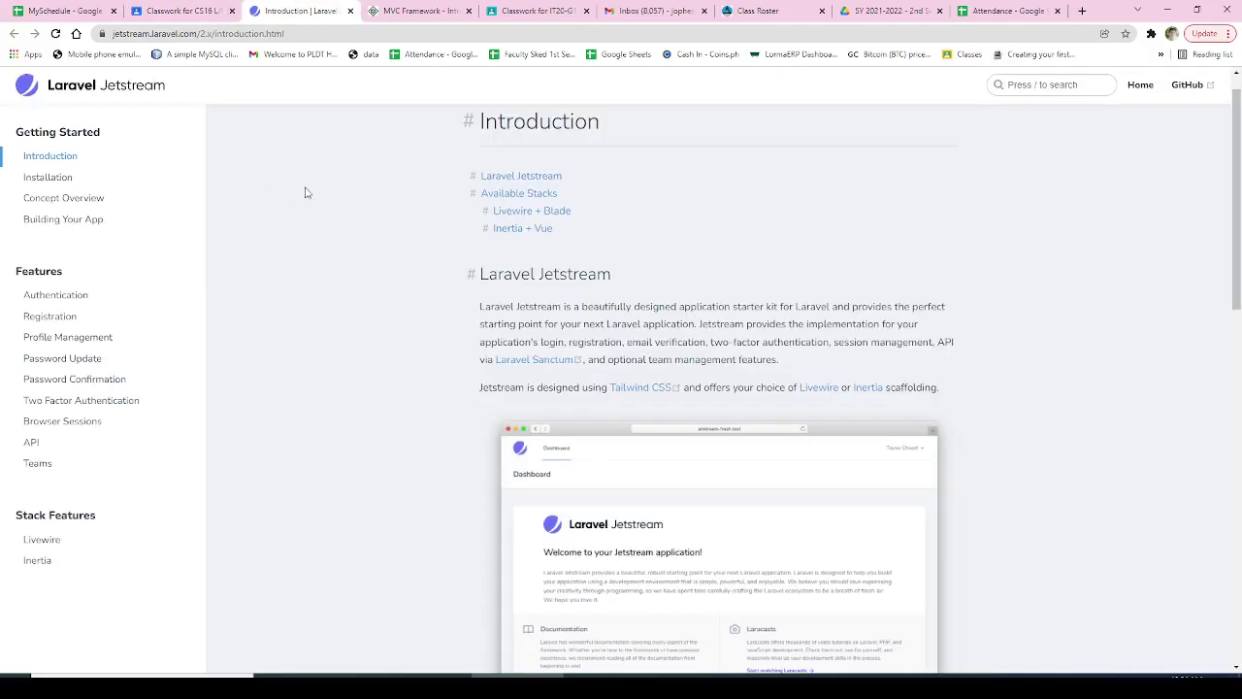
click(150, 9)
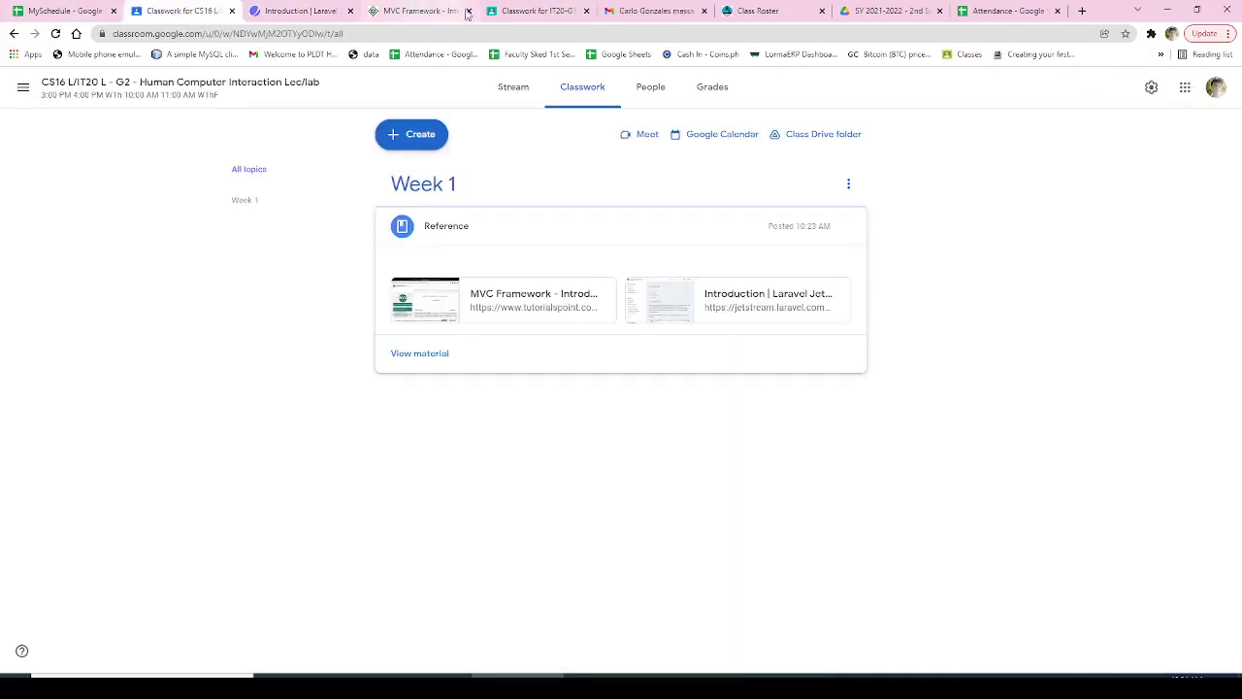
click(539, 11)
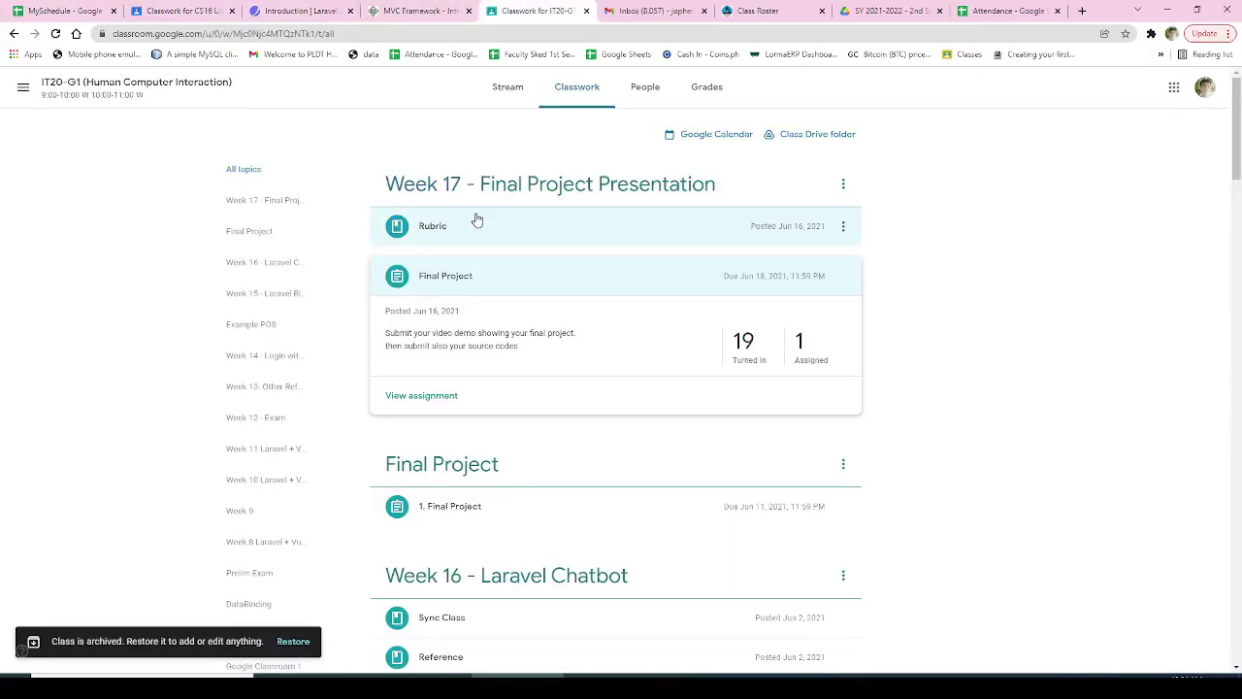
scroll(613, 349, down, 15)
scroll(569, 498, down, 10)
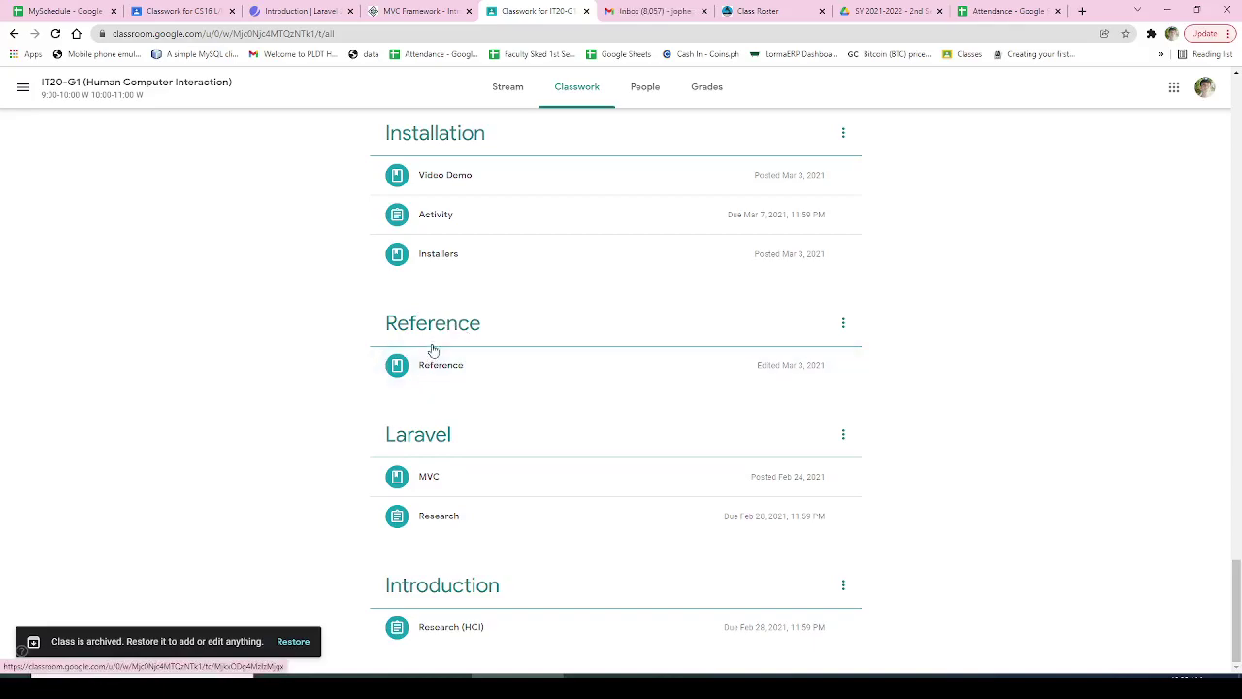
scroll(488, 430, up, 1)
scroll(483, 427, down, 1)
scroll(483, 389, up, 4)
scroll(484, 362, up, 15)
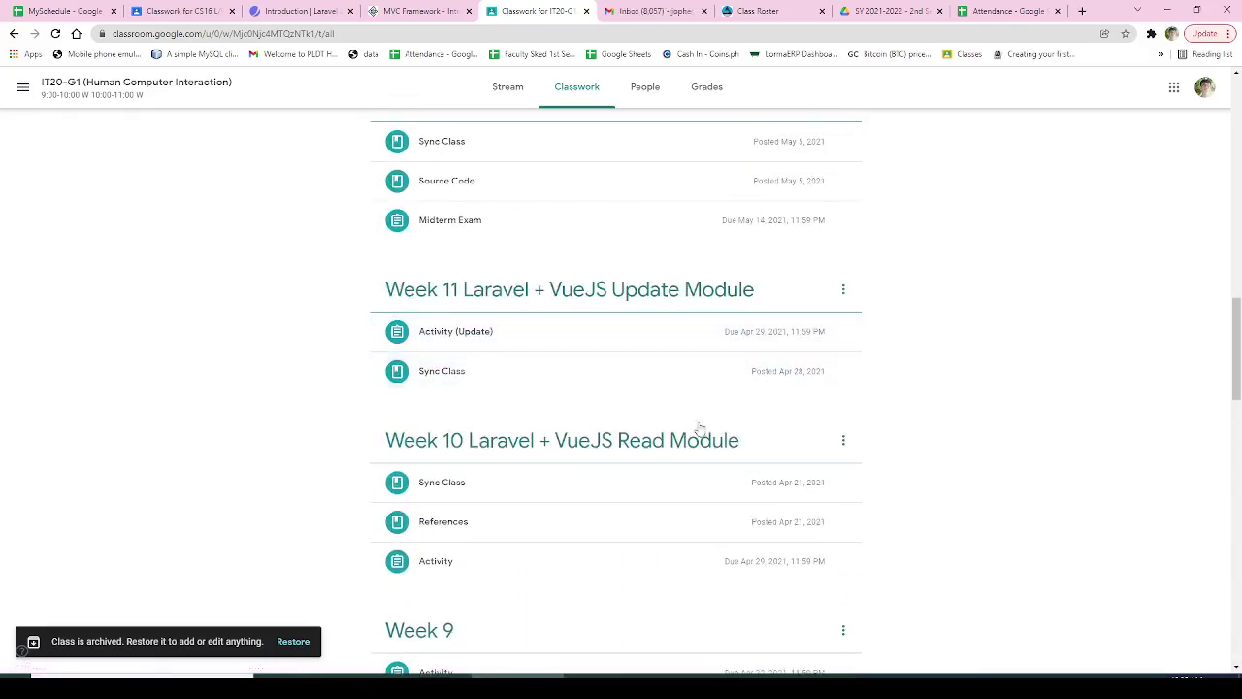
scroll(680, 301, up, 3)
scroll(687, 351, down, 10)
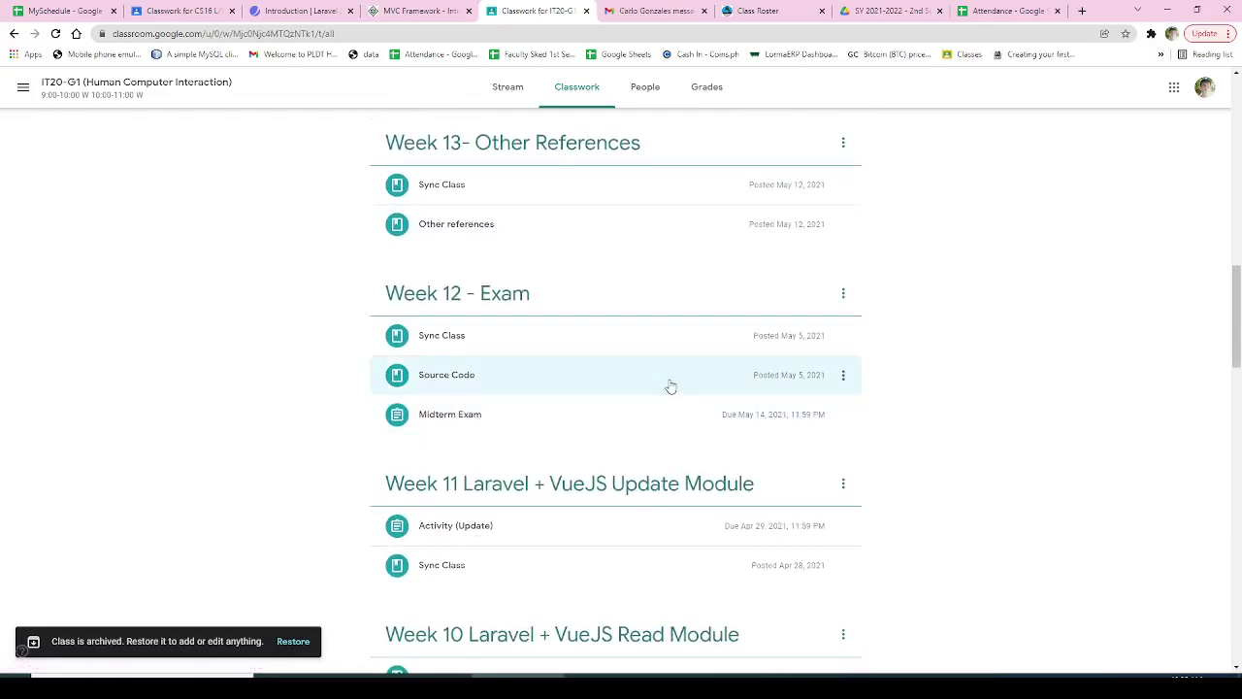
scroll(654, 415, up, 2)
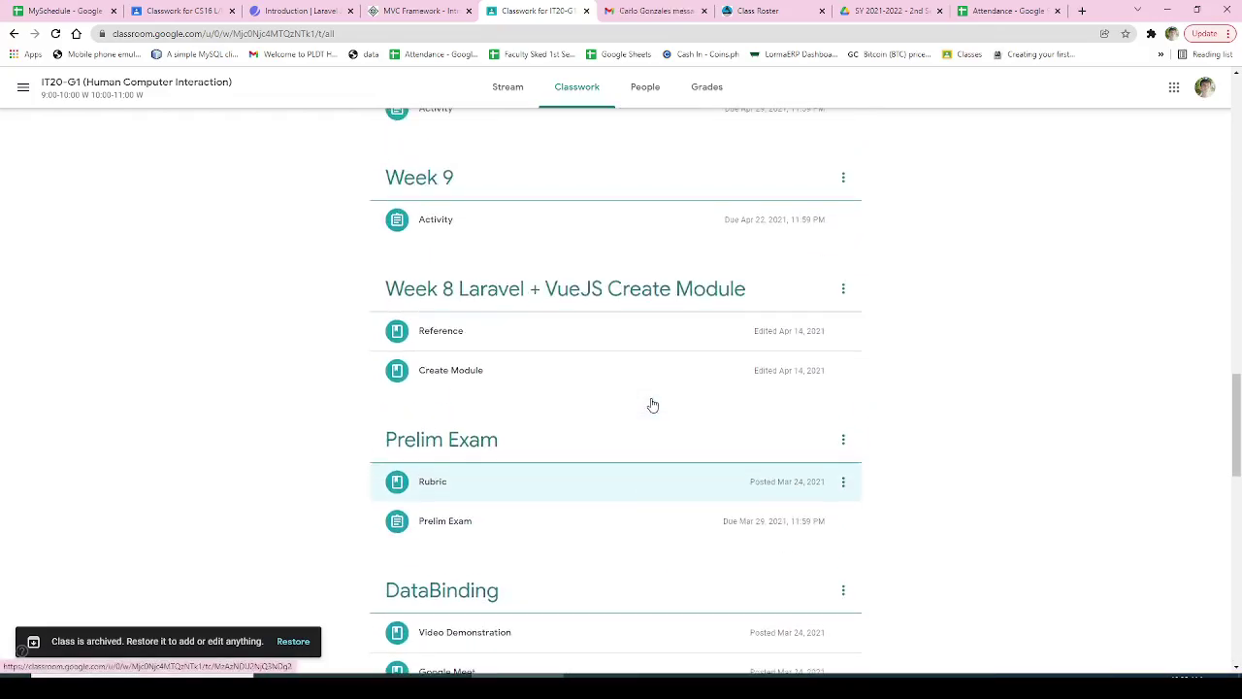
scroll(680, 325, up, 3)
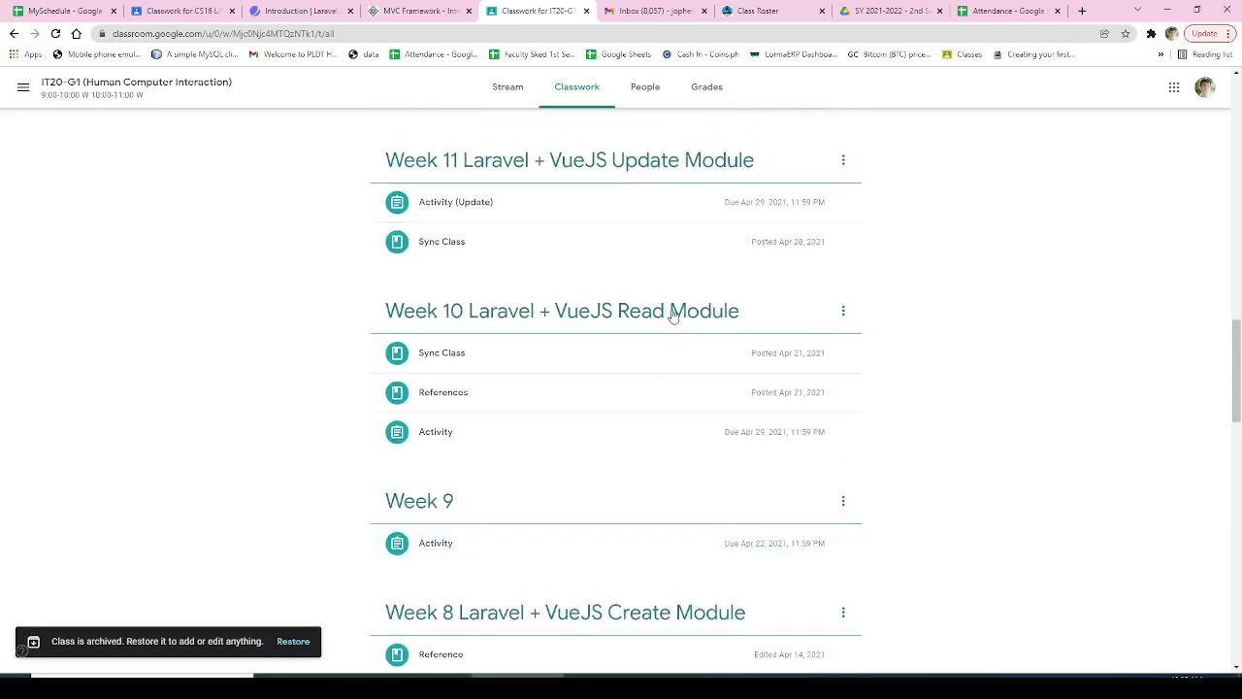
scroll(727, 242, up, 1)
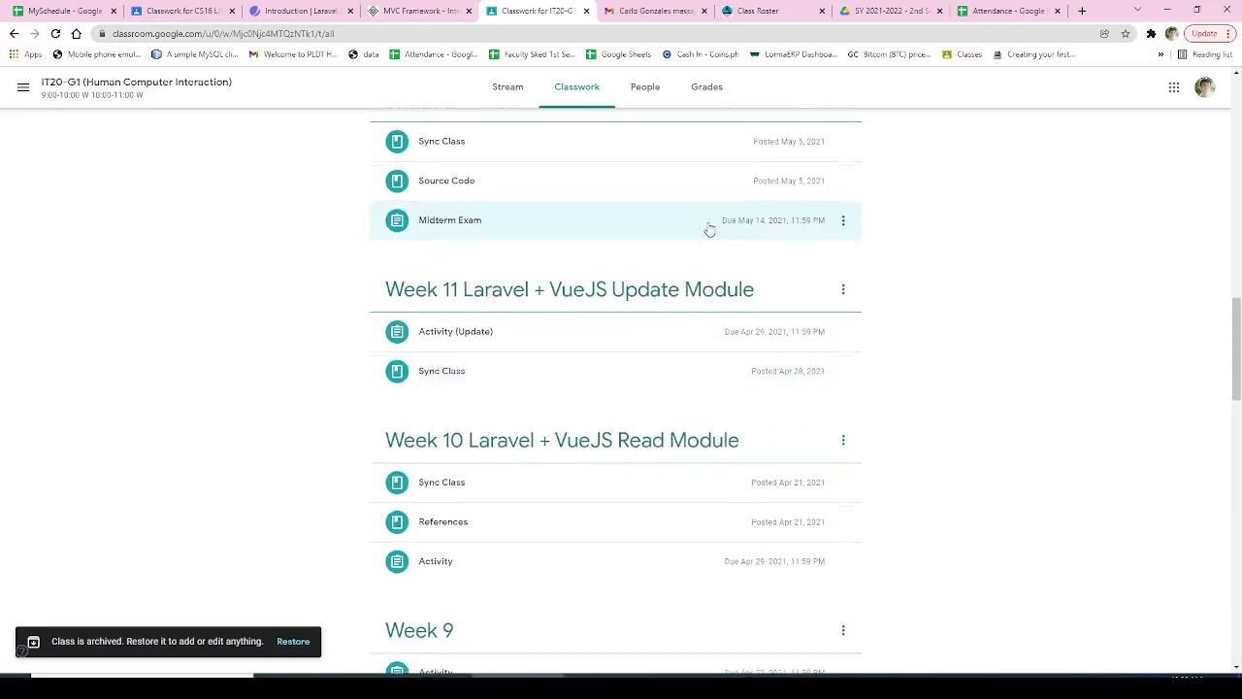
scroll(714, 231, up, 2)
scroll(707, 227, down, 3)
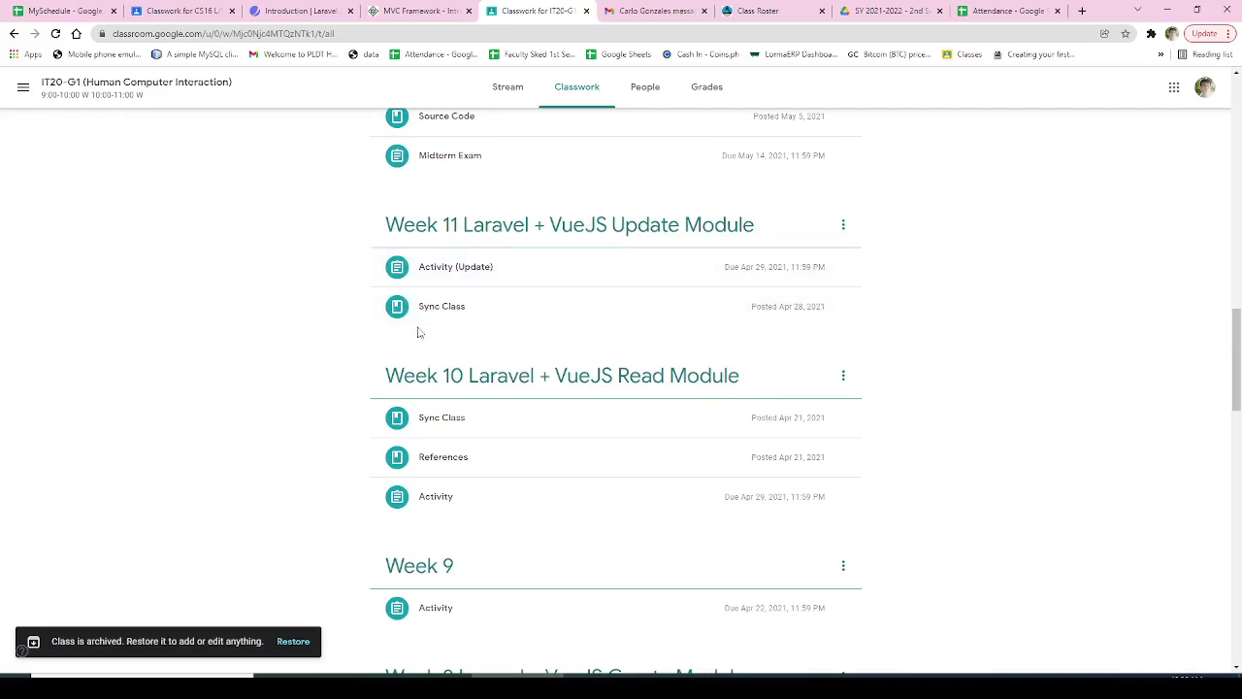
scroll(570, 423, down, 2)
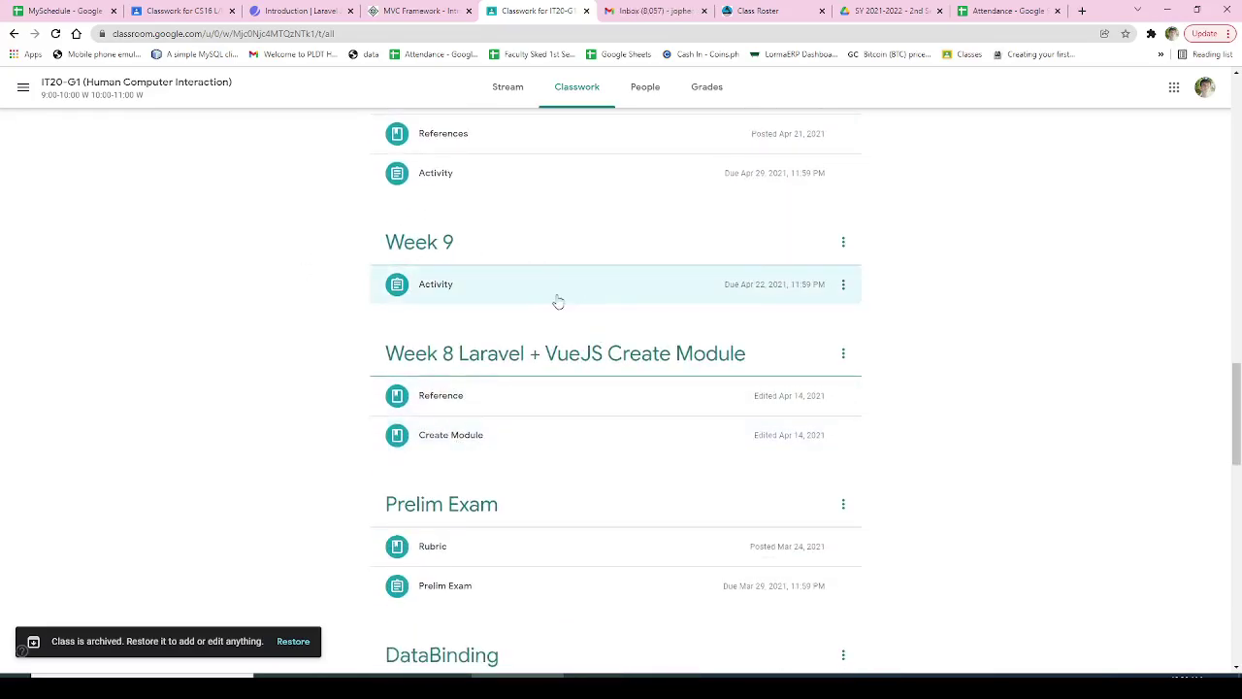
scroll(554, 300, down, 1)
scroll(534, 294, up, 5)
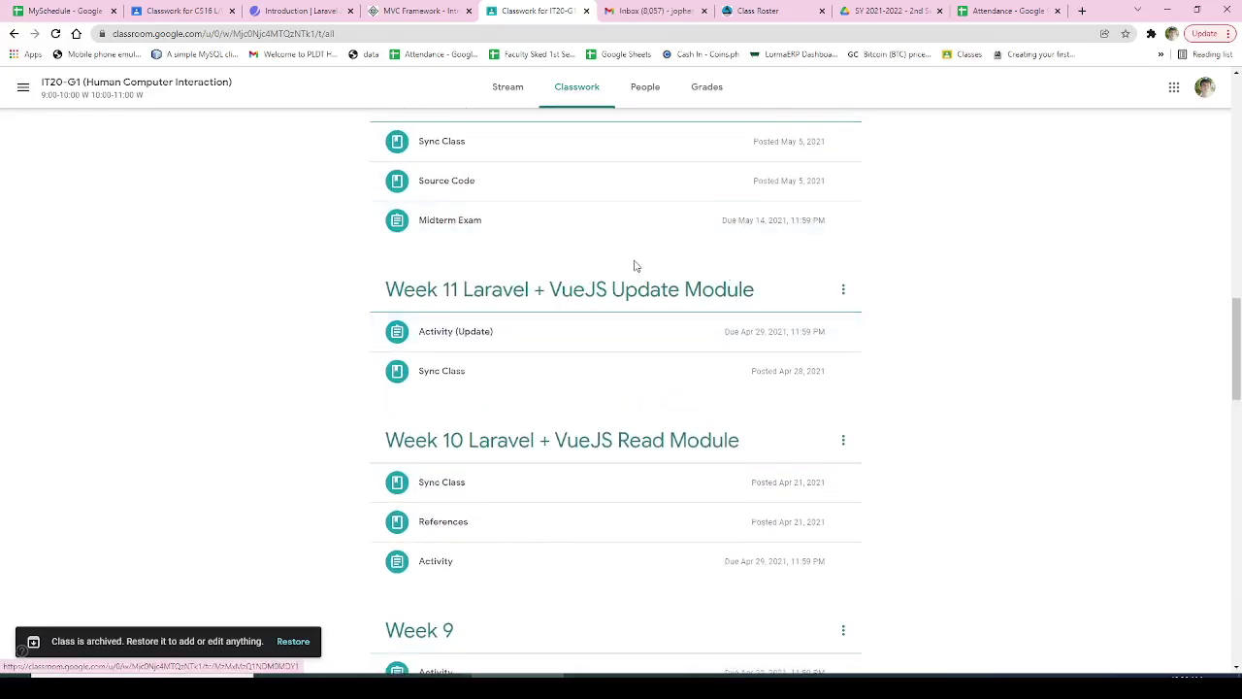
scroll(632, 263, down, 20)
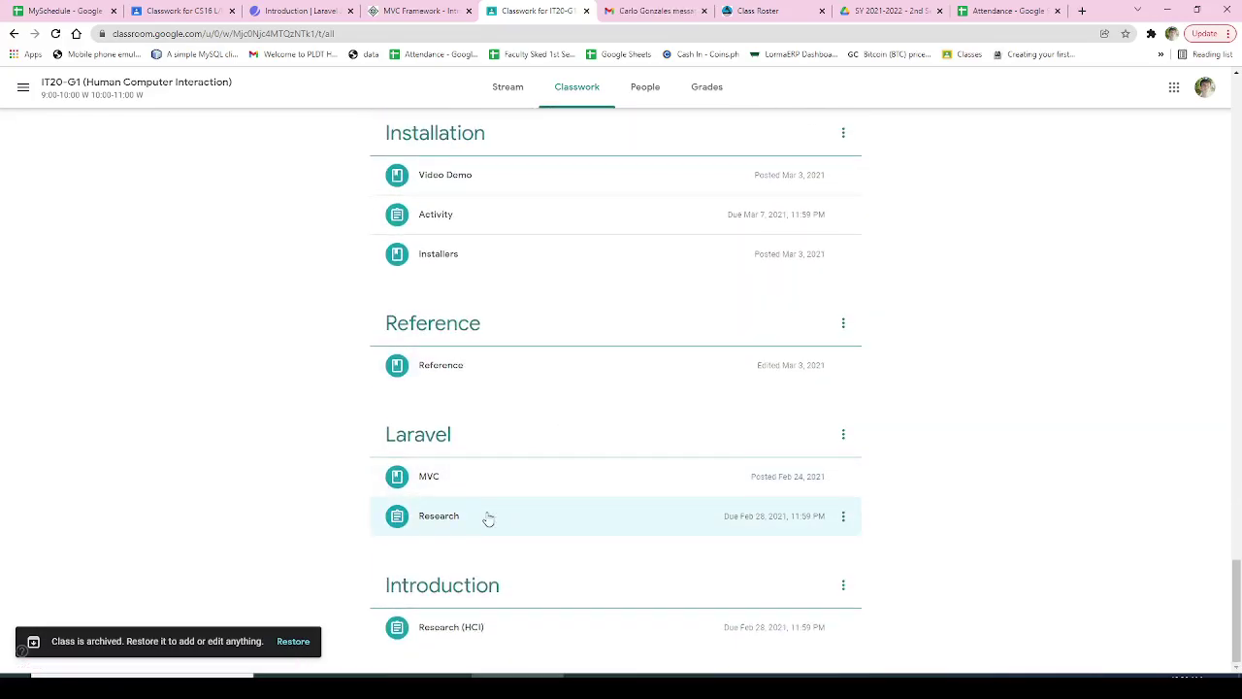
Examine the archived IT20-G1 Reference, Installers, Activity and Video Demo posts, and return to the CS16 L/IT20 L - G2 classwork
click(513, 377)
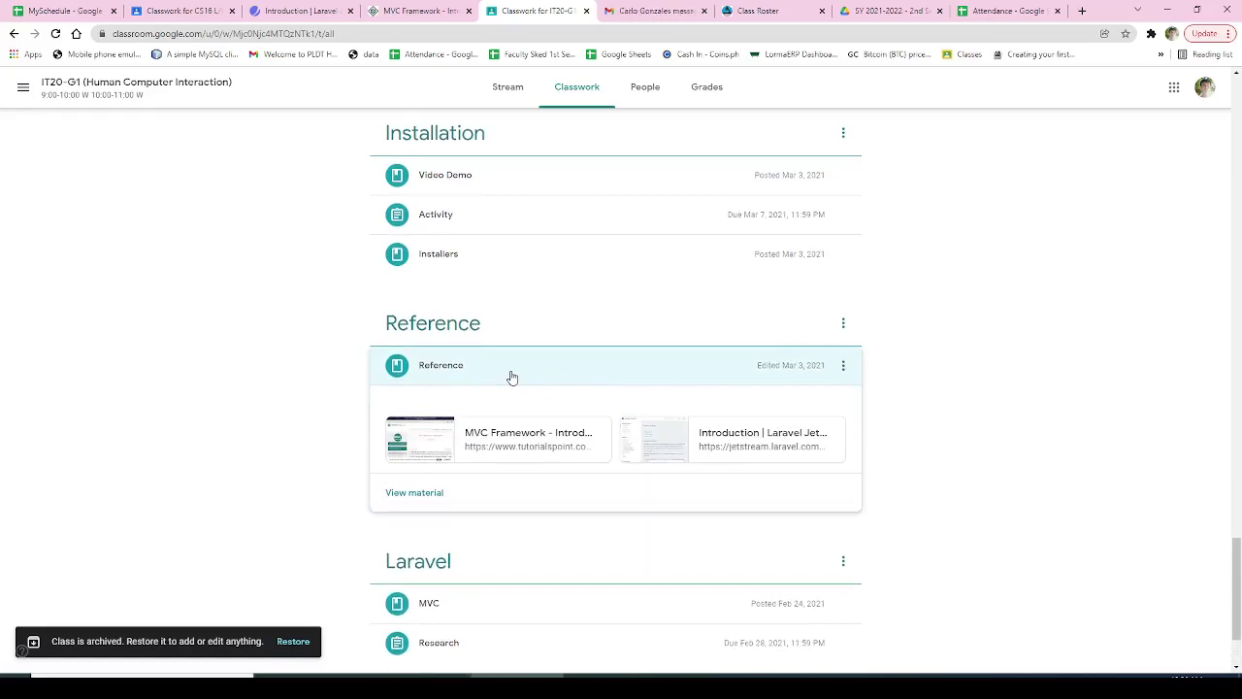
scroll(468, 385, up, 3)
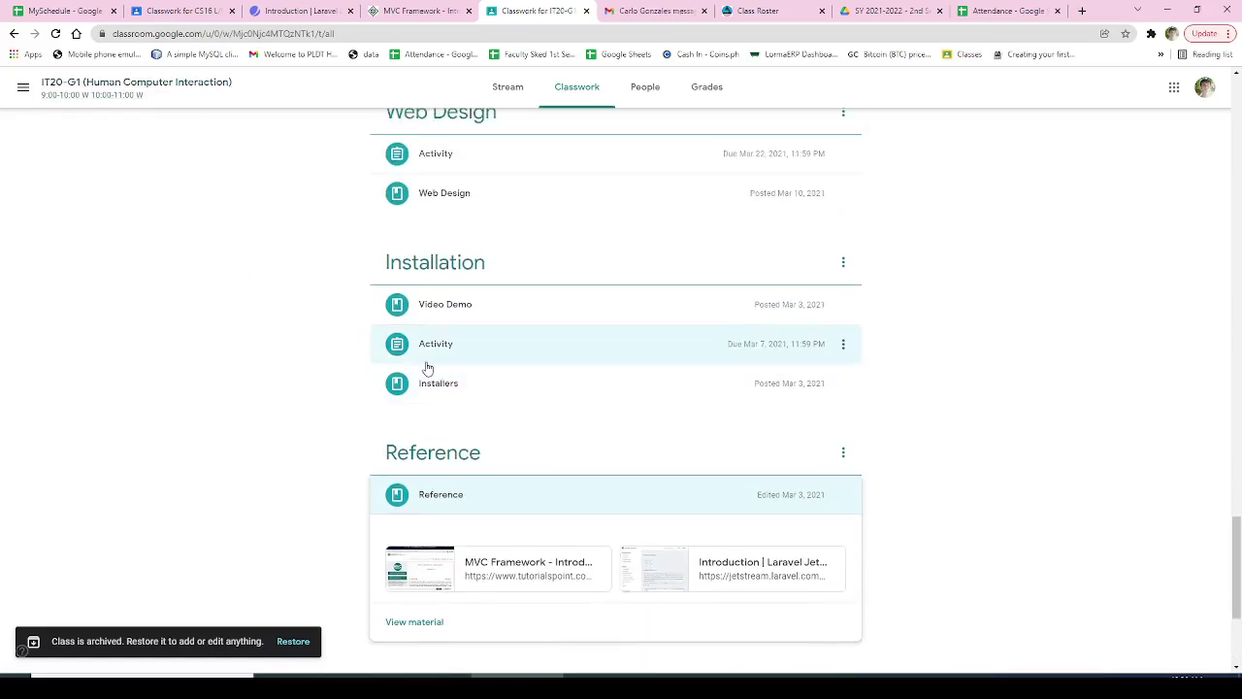
click(505, 393)
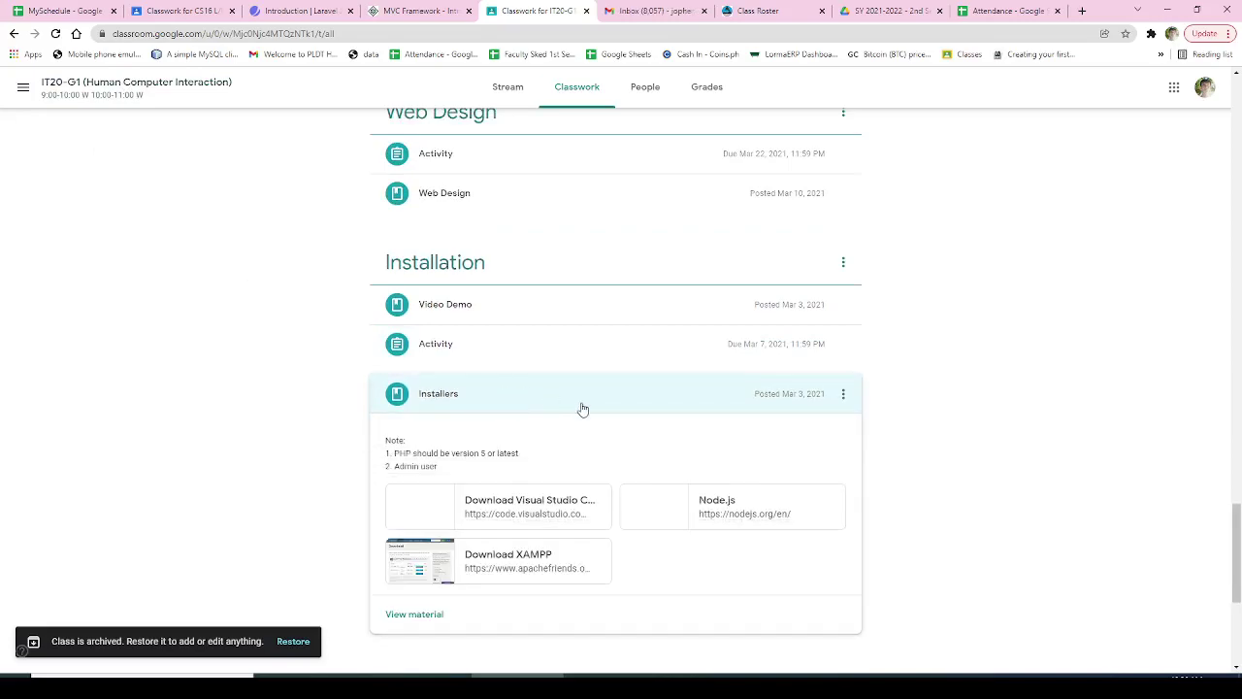
click(470, 353)
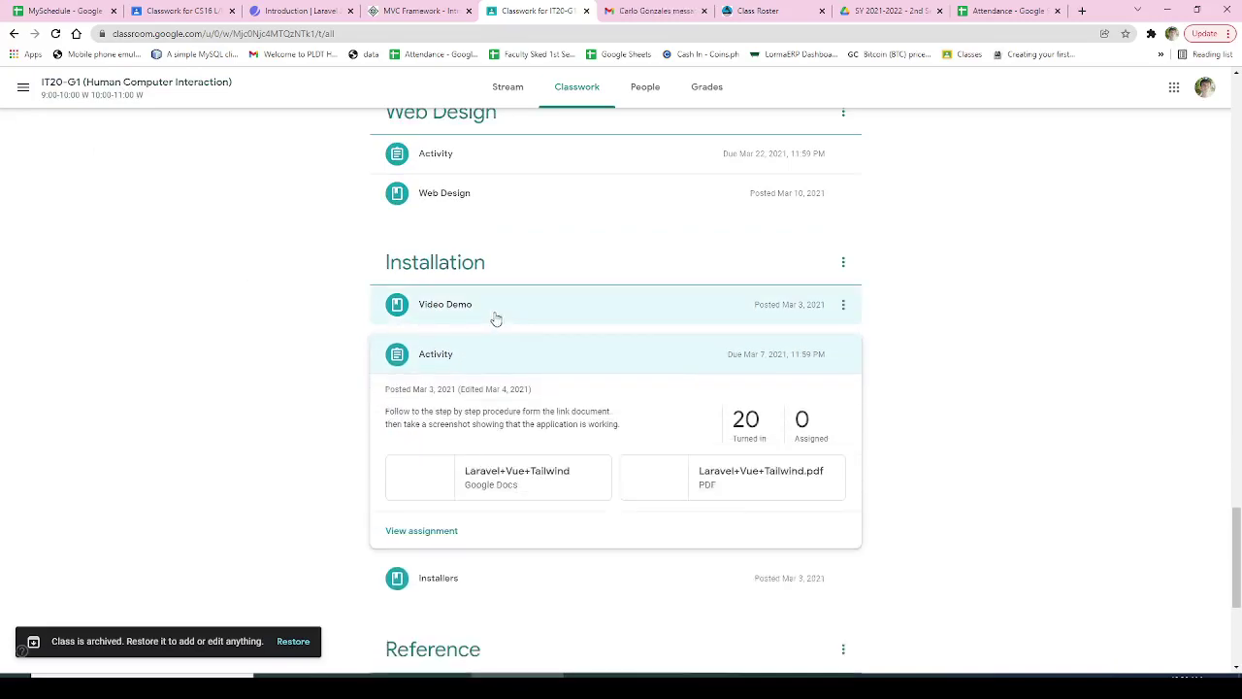
click(501, 316)
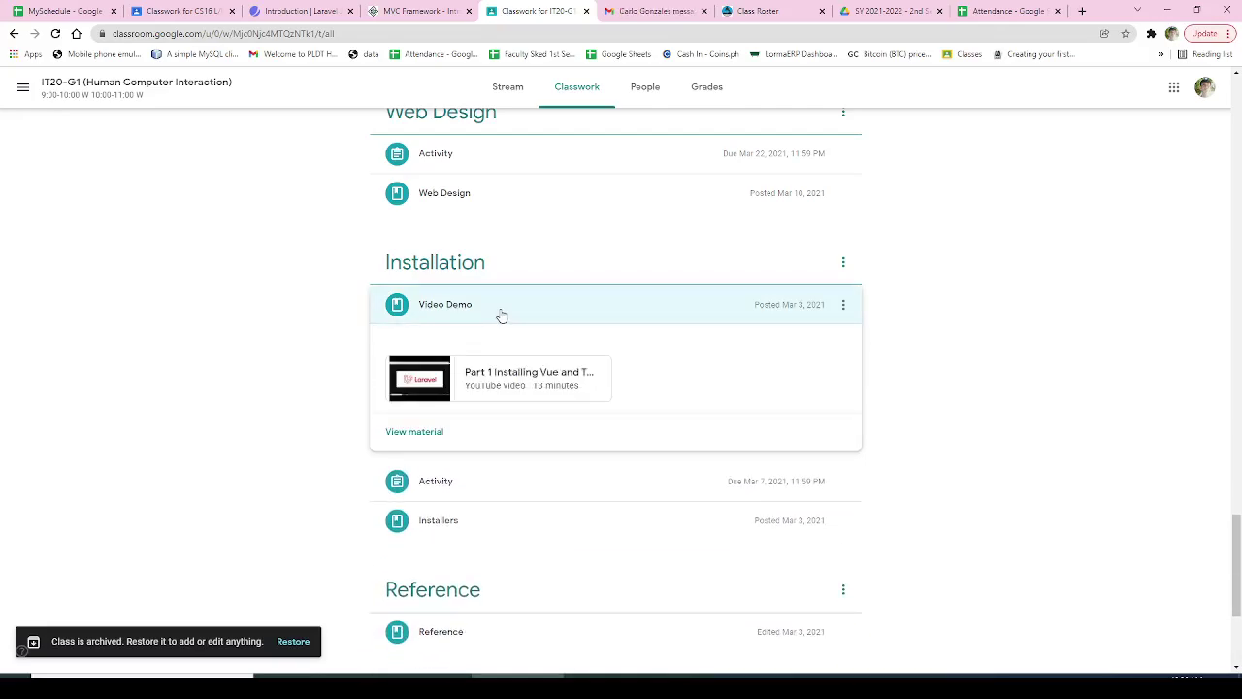
click(493, 519)
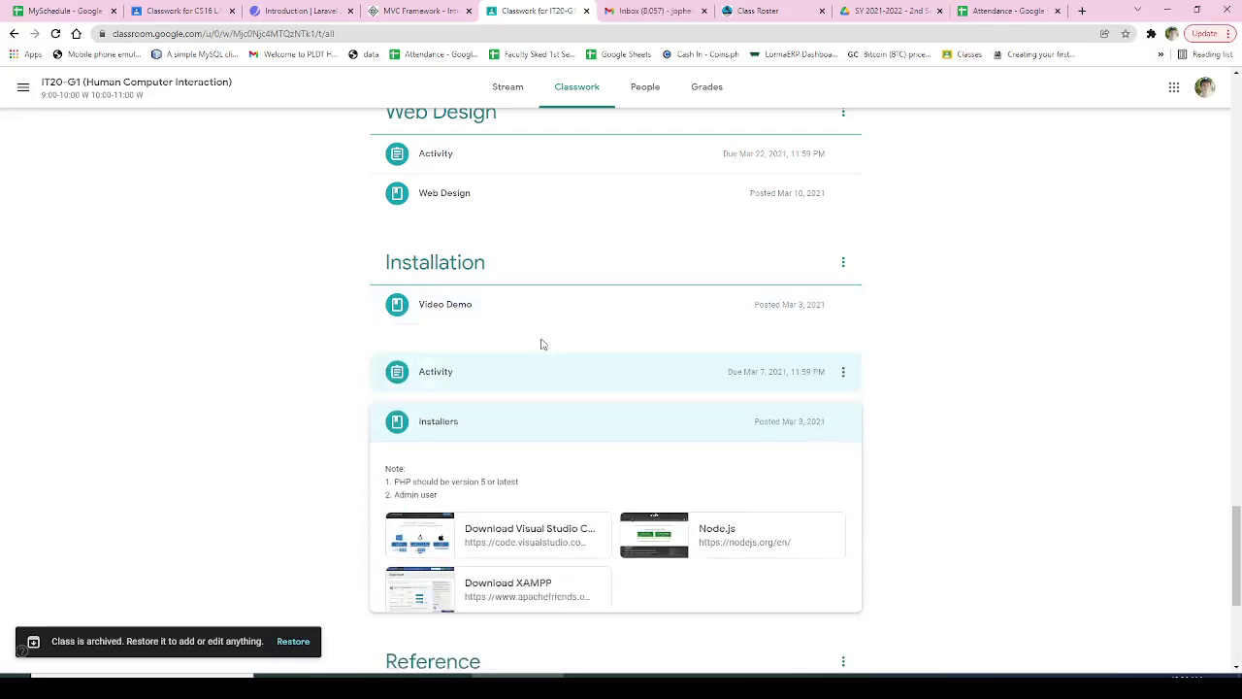
scroll(462, 423, down, 2)
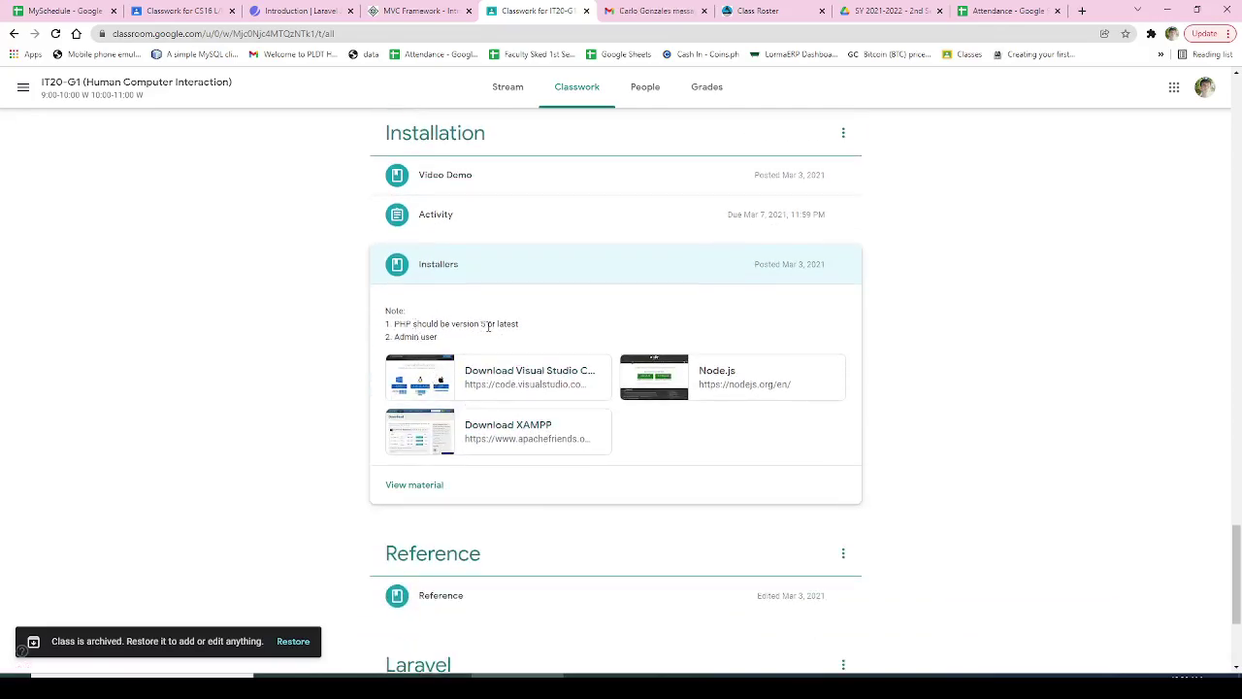
click(201, 10)
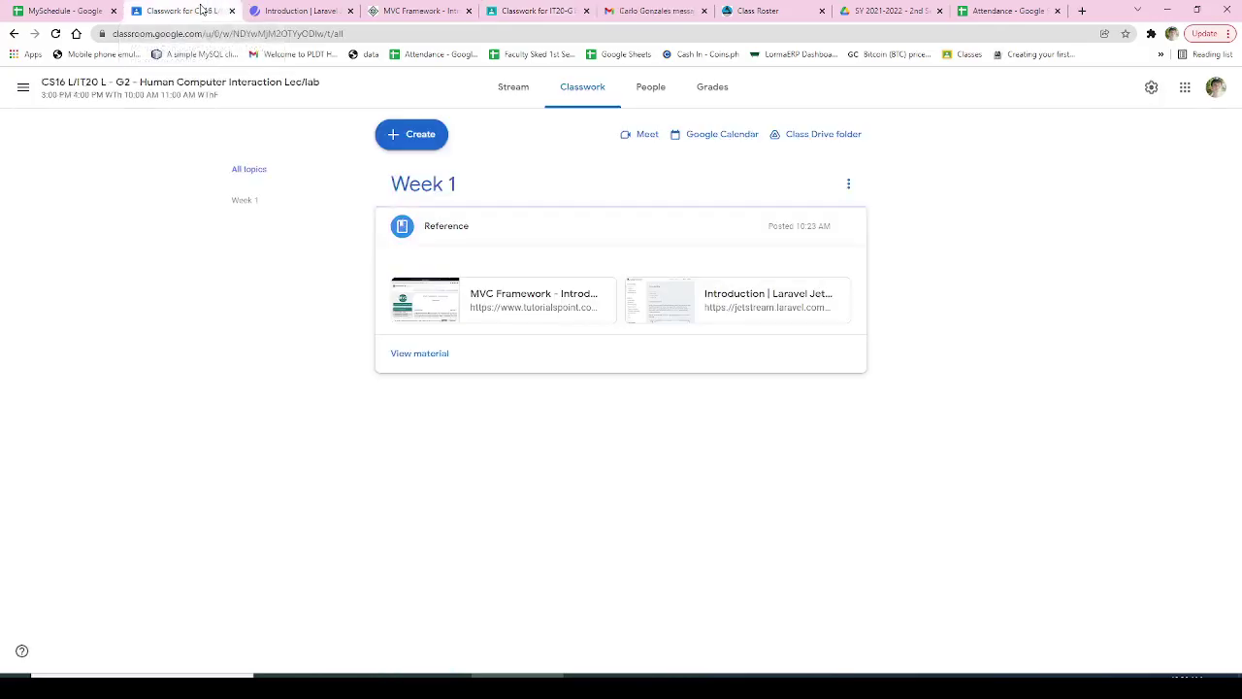
click(407, 135)
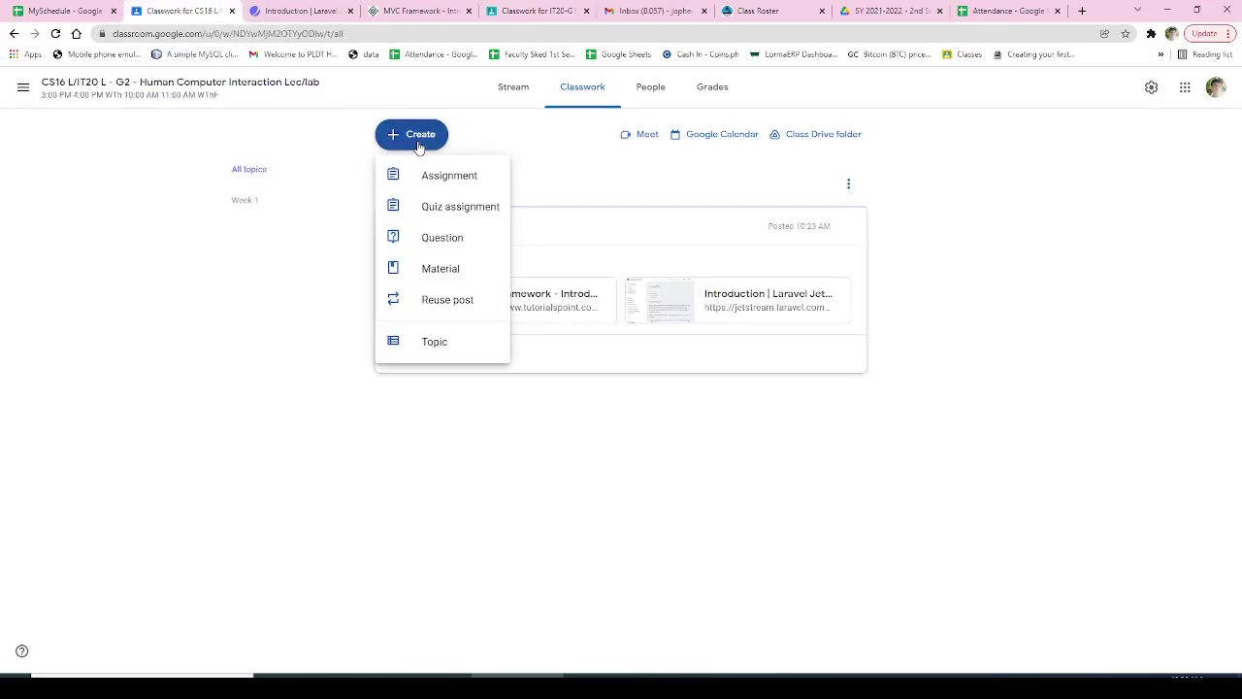
click(441, 270)
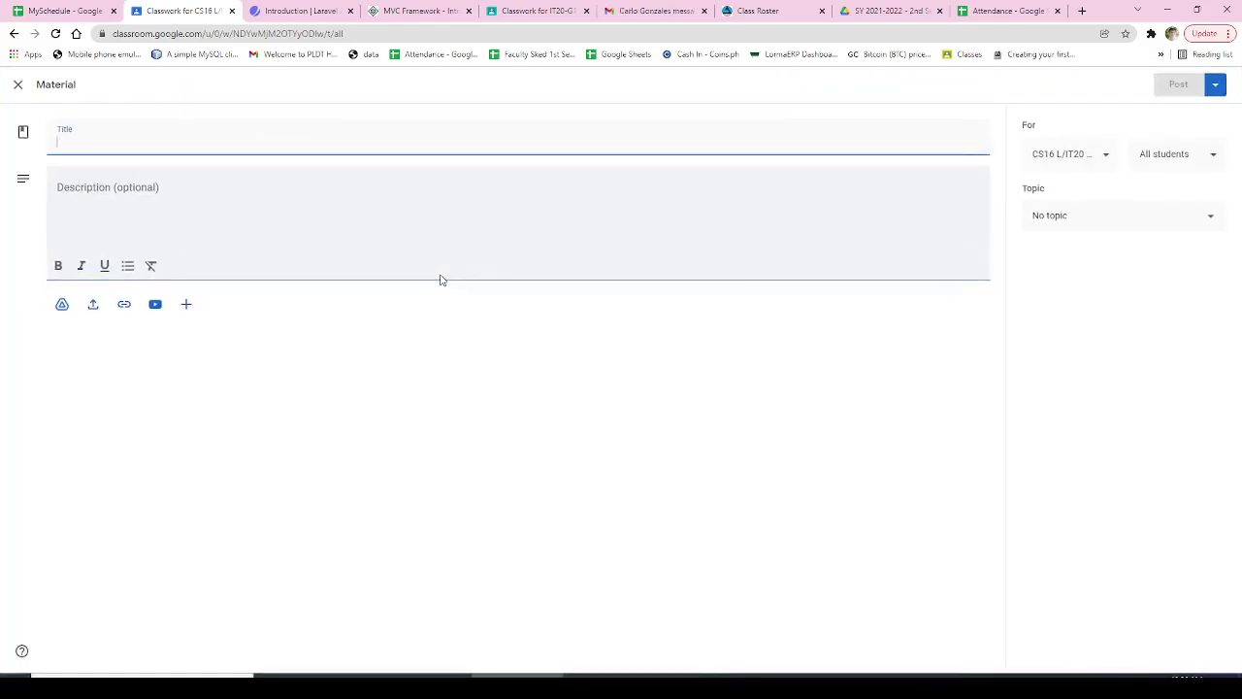
click(18, 87)
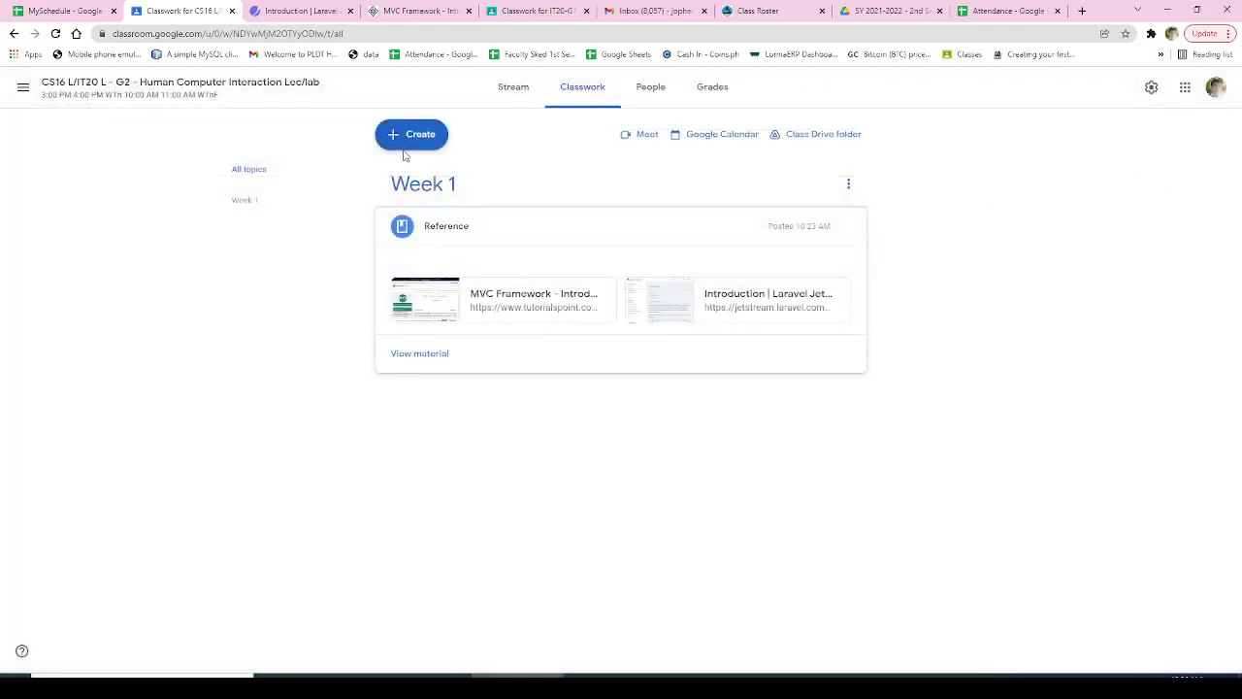
click(411, 136)
click(427, 238)
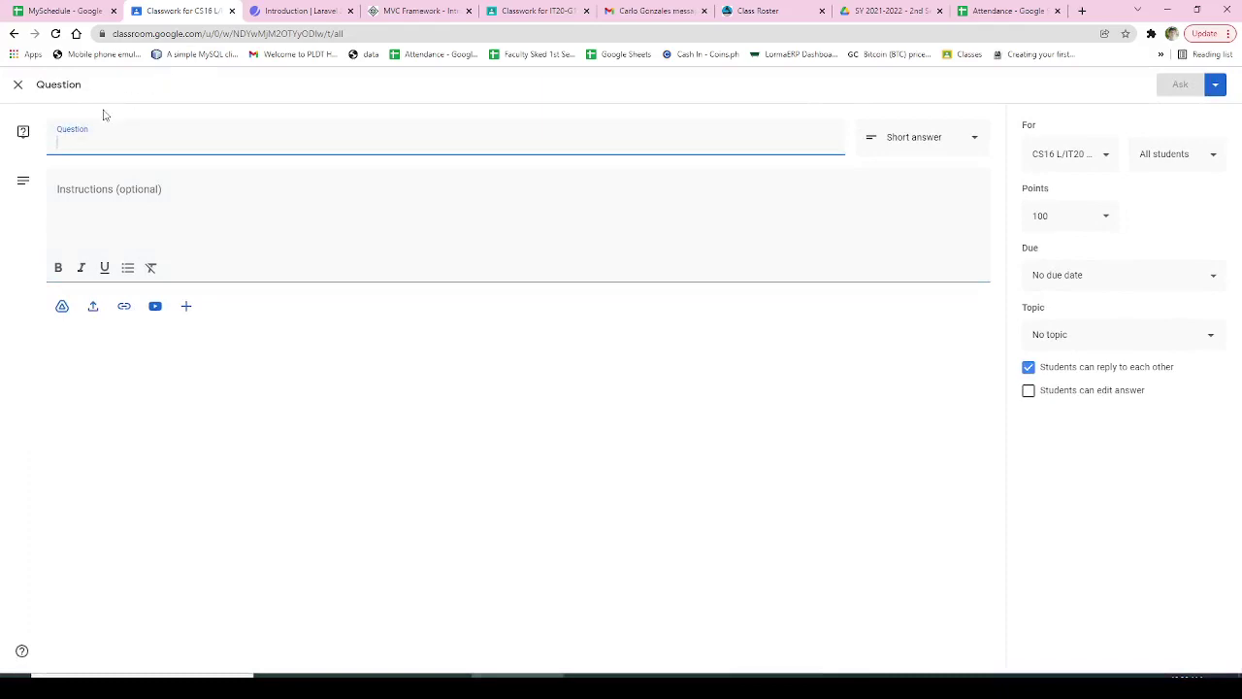
click(24, 86)
Create a new material in the CS16 L/IT20 L - G2 classwork titled "Installer"
click(412, 136)
click(440, 272)
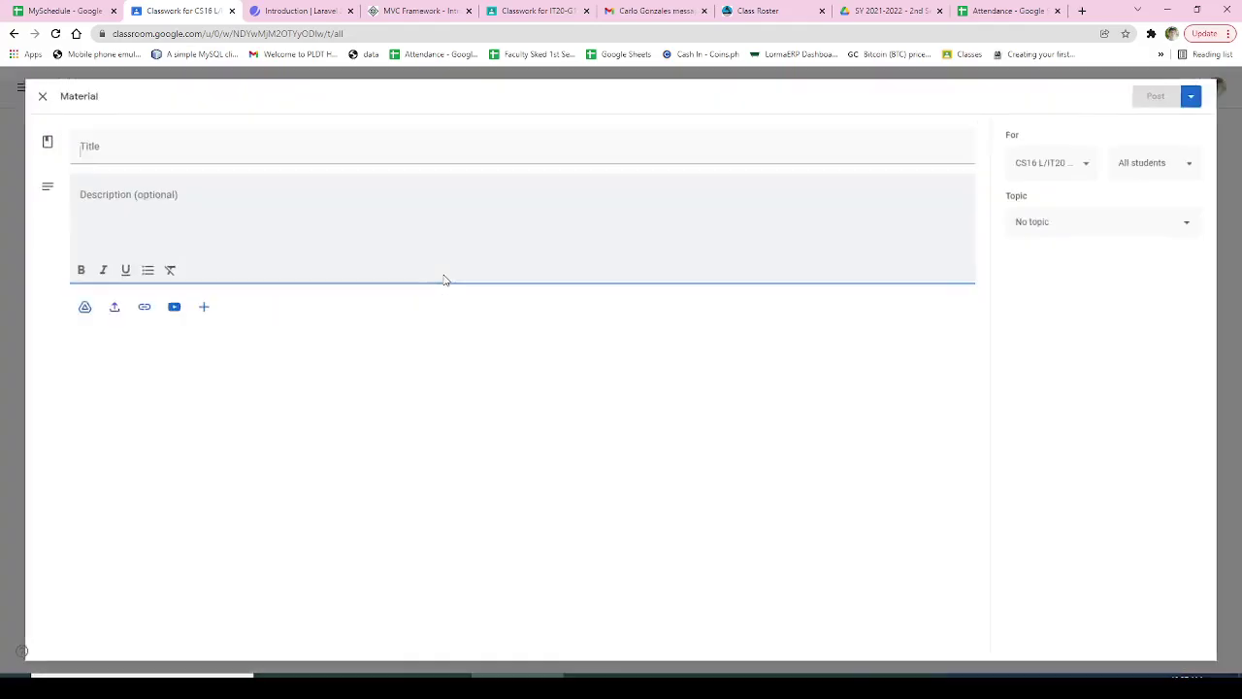
text(Ins)
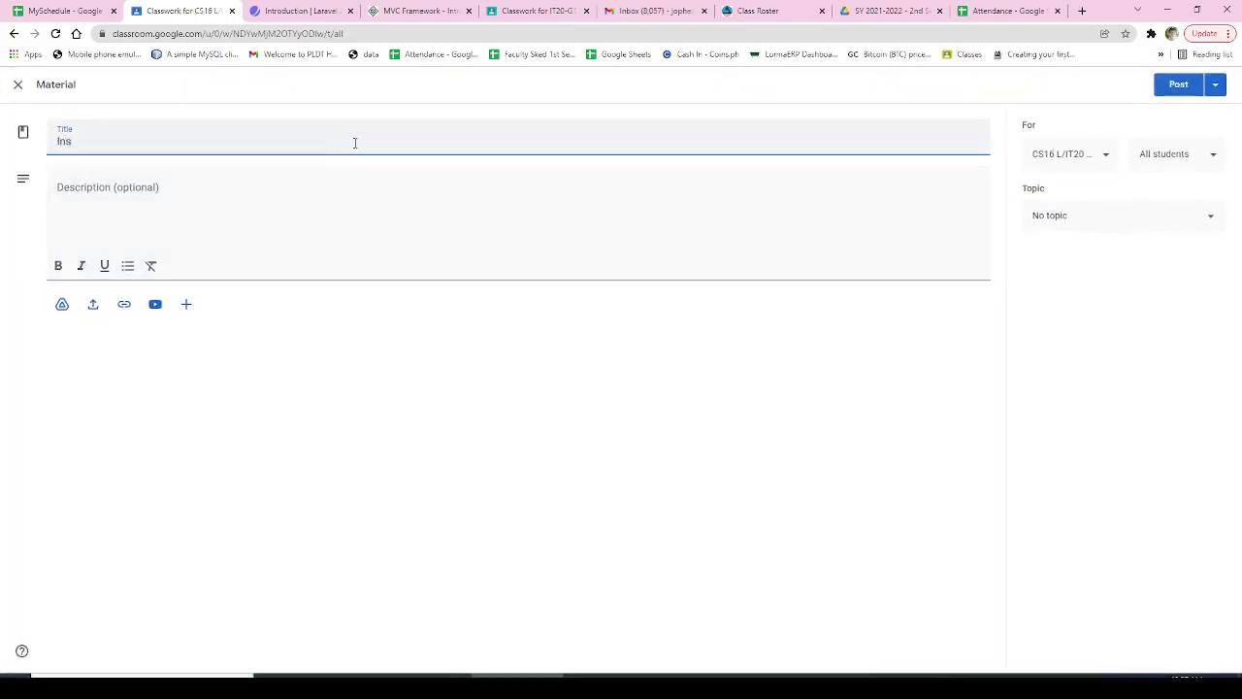
text(taller)
Attach the Visual Studio Code download link from the archived IT20-G1 Installers post to the Installer material
click(127, 305)
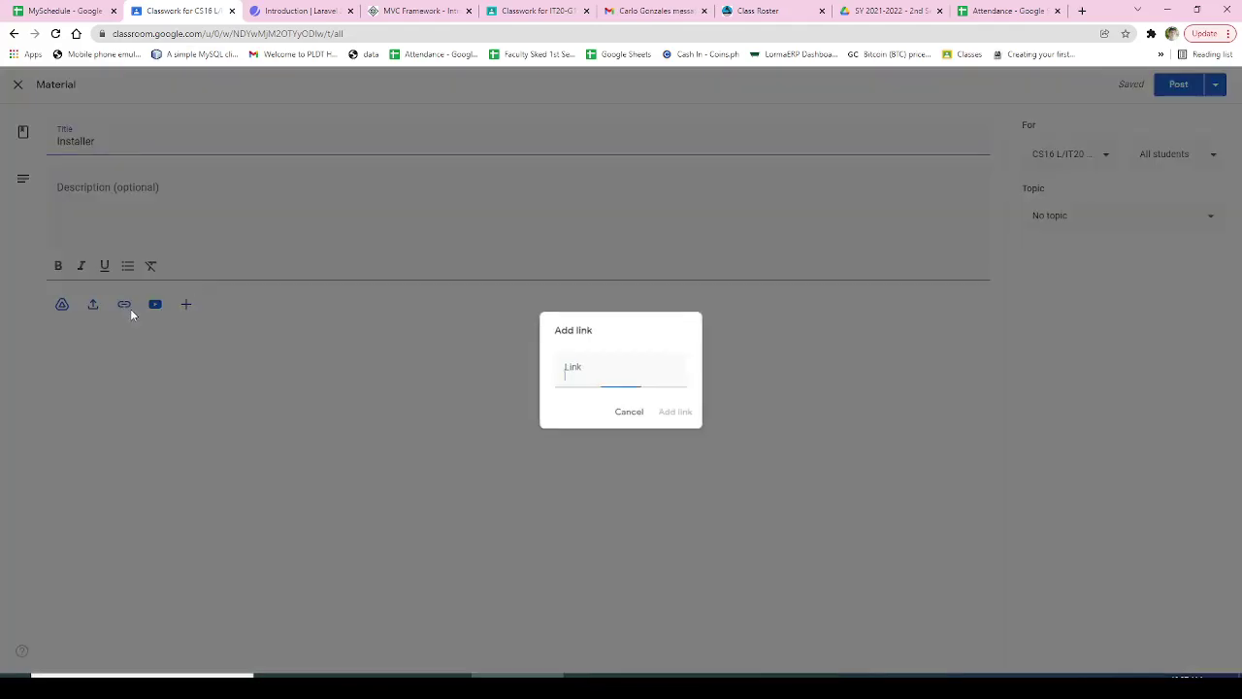
click(519, 11)
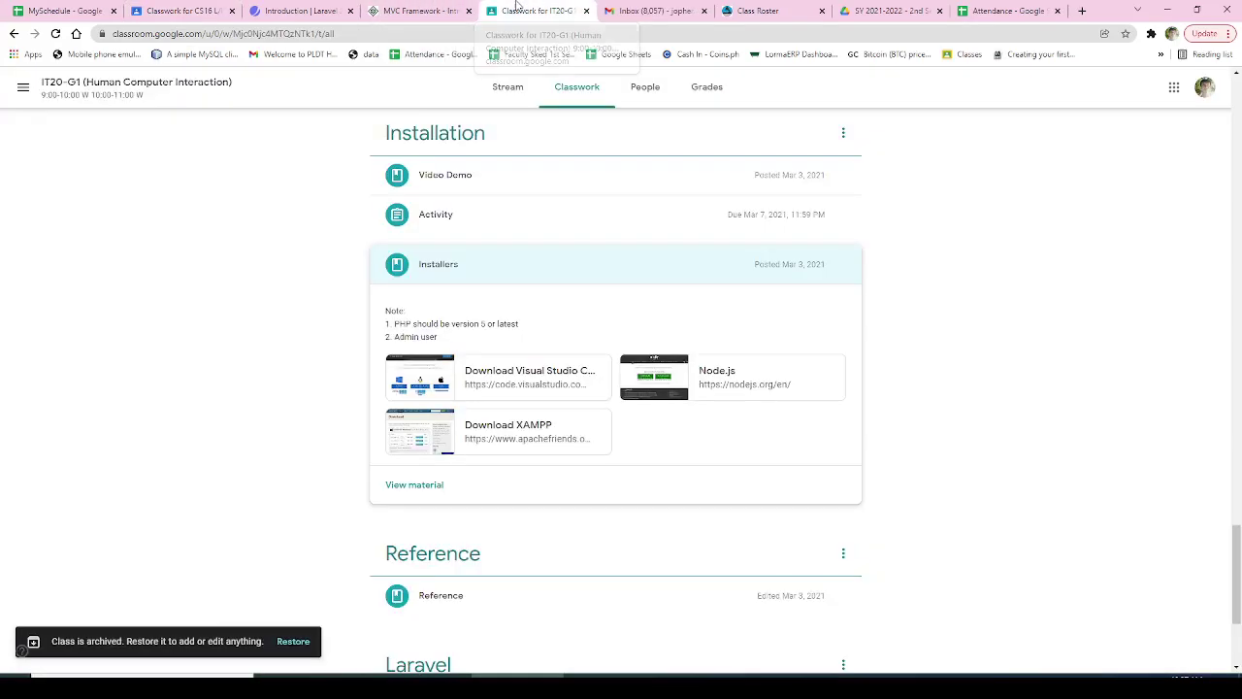
right_click(483, 371)
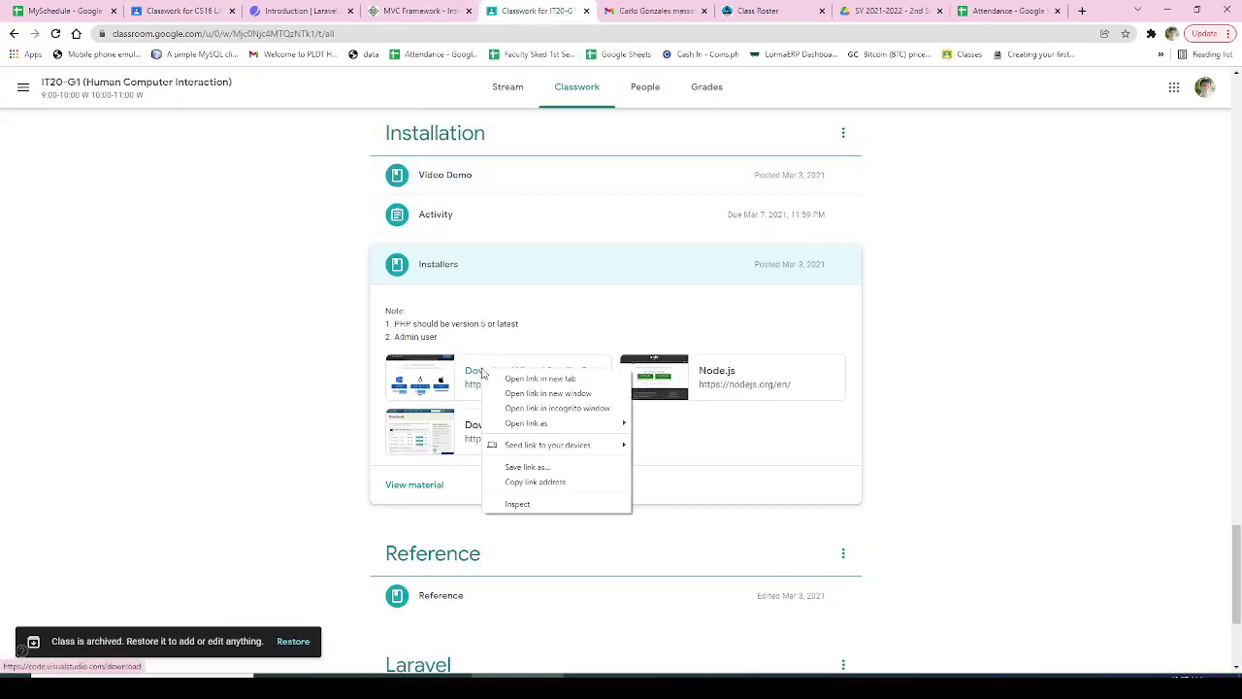
click(539, 482)
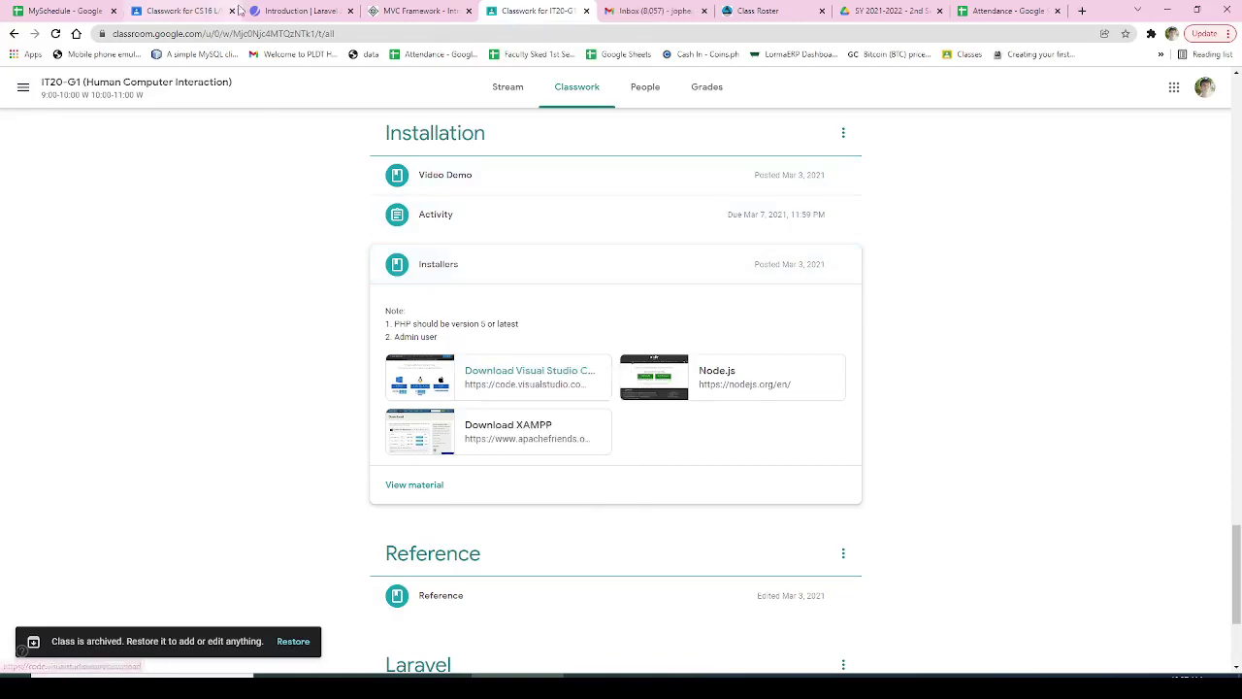
click(165, 9)
key(ctrl+v)
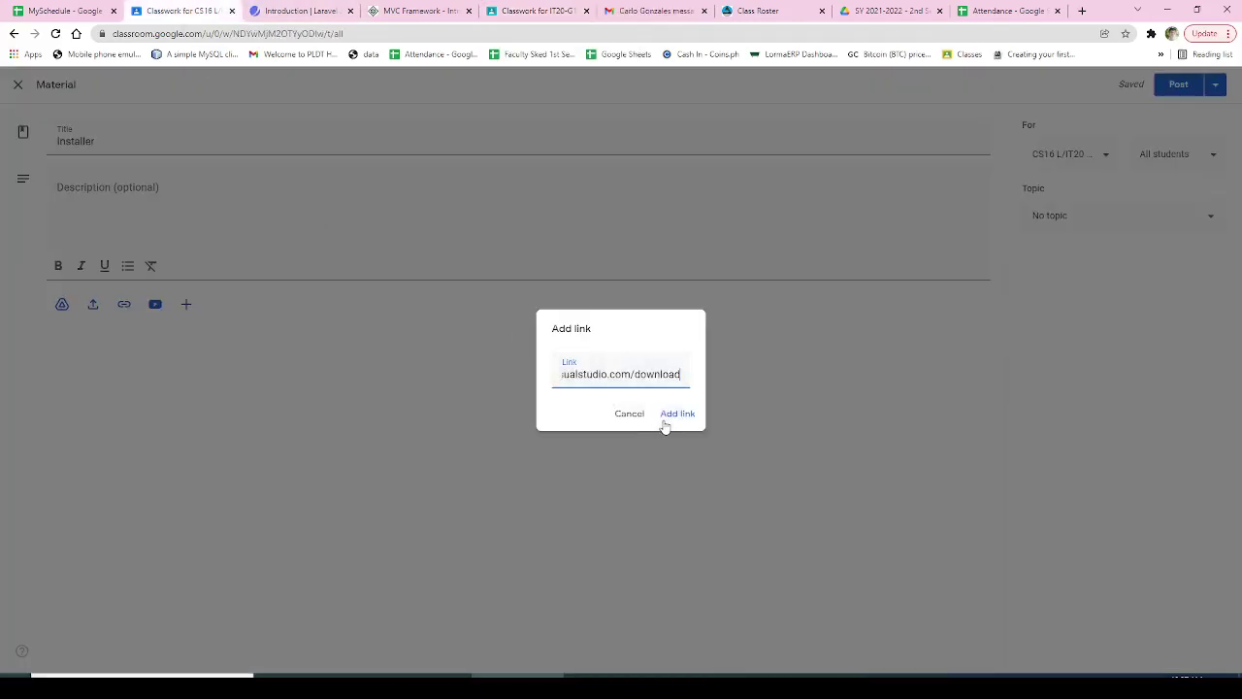
click(670, 416)
Attach the XAMPP download link from the archived IT20-G1 Installers post to the Installer material
click(130, 307)
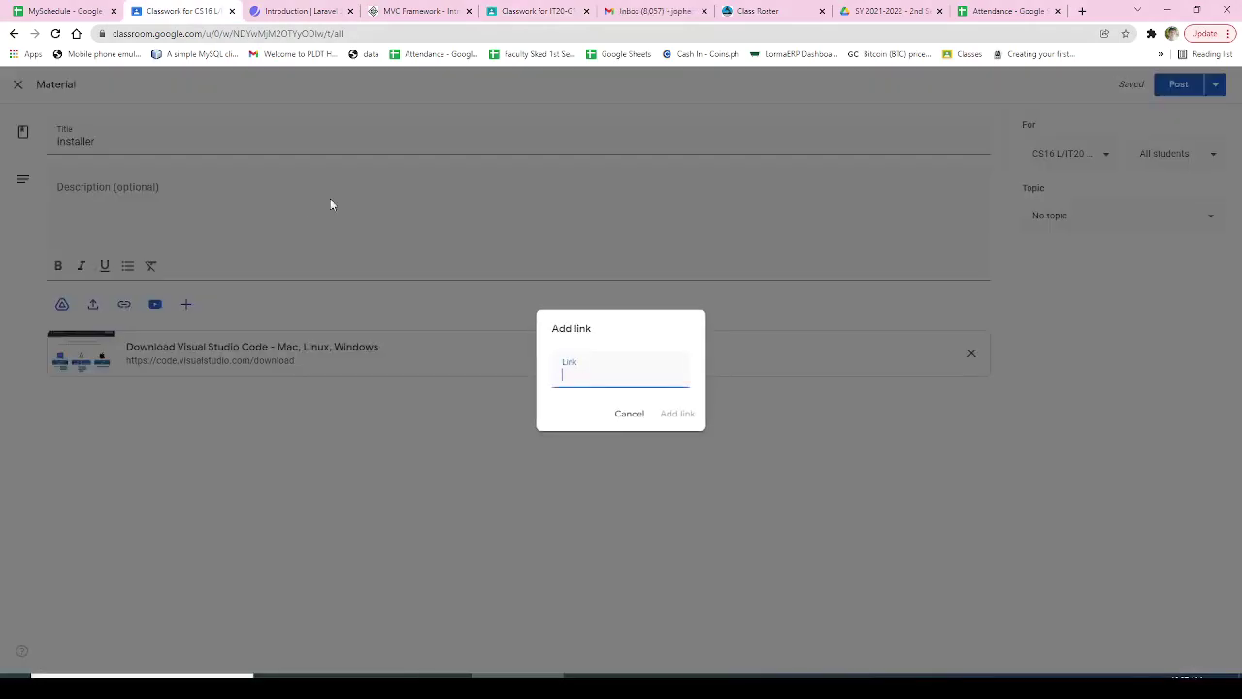
click(417, 11)
click(537, 11)
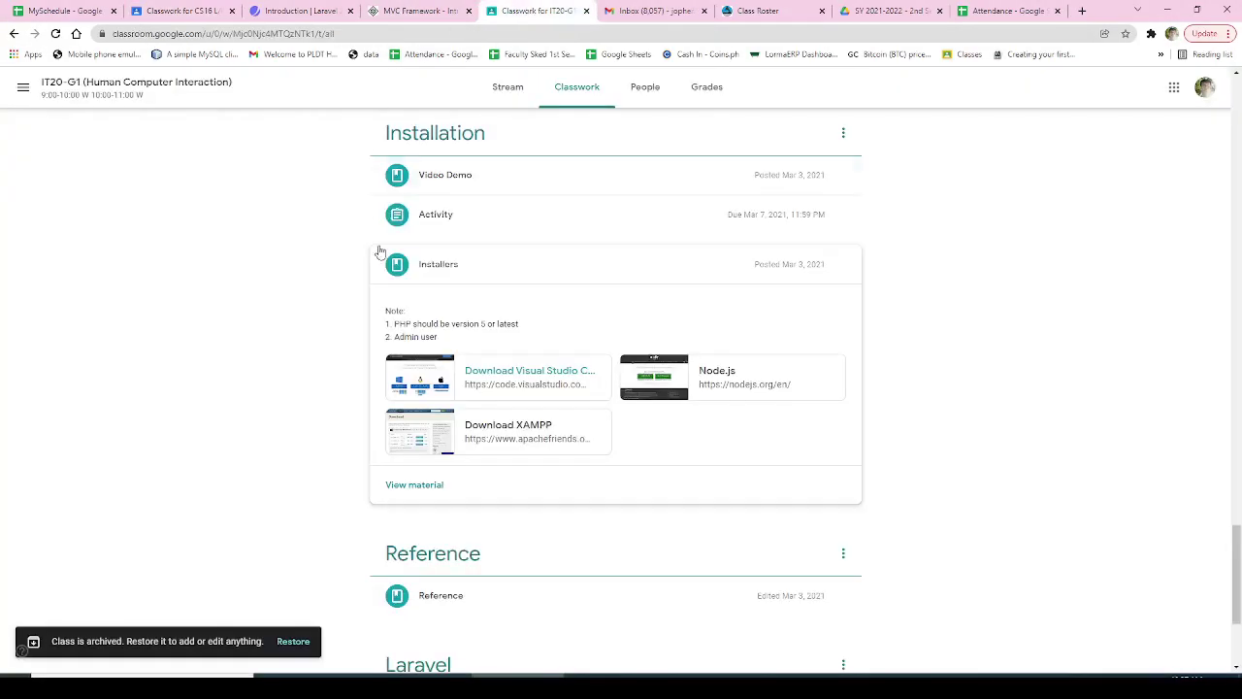
right_click(456, 427)
mouse_move(510, 482)
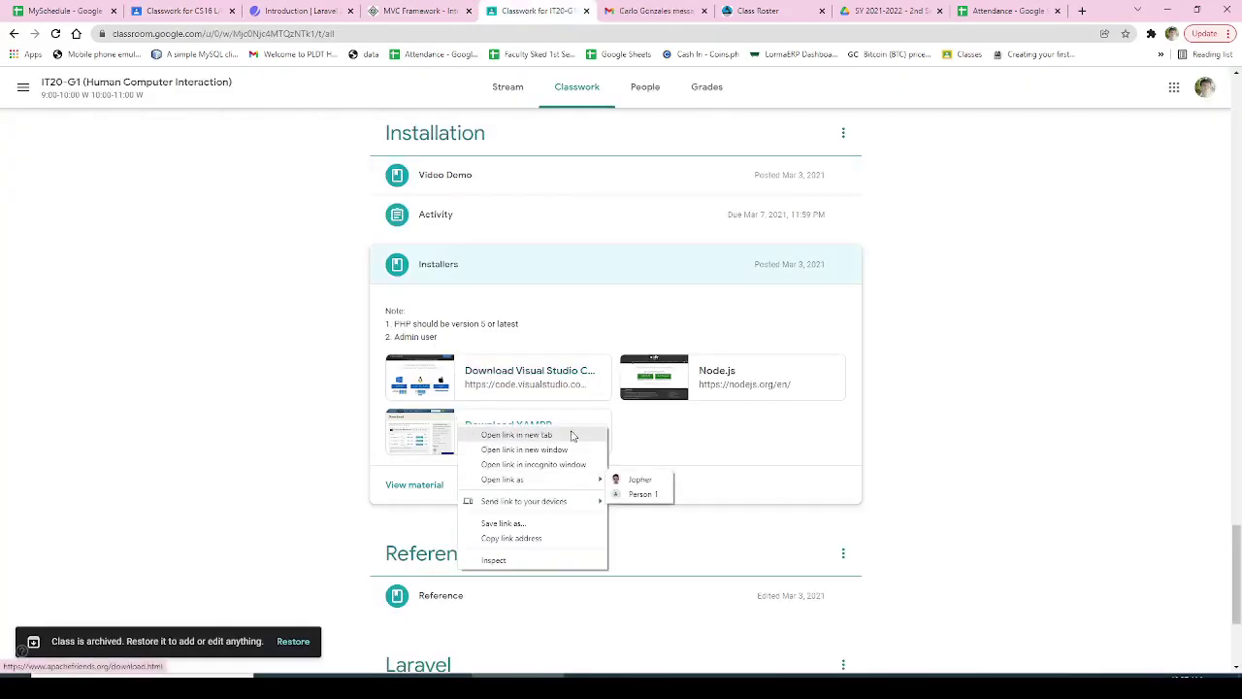
click(609, 446)
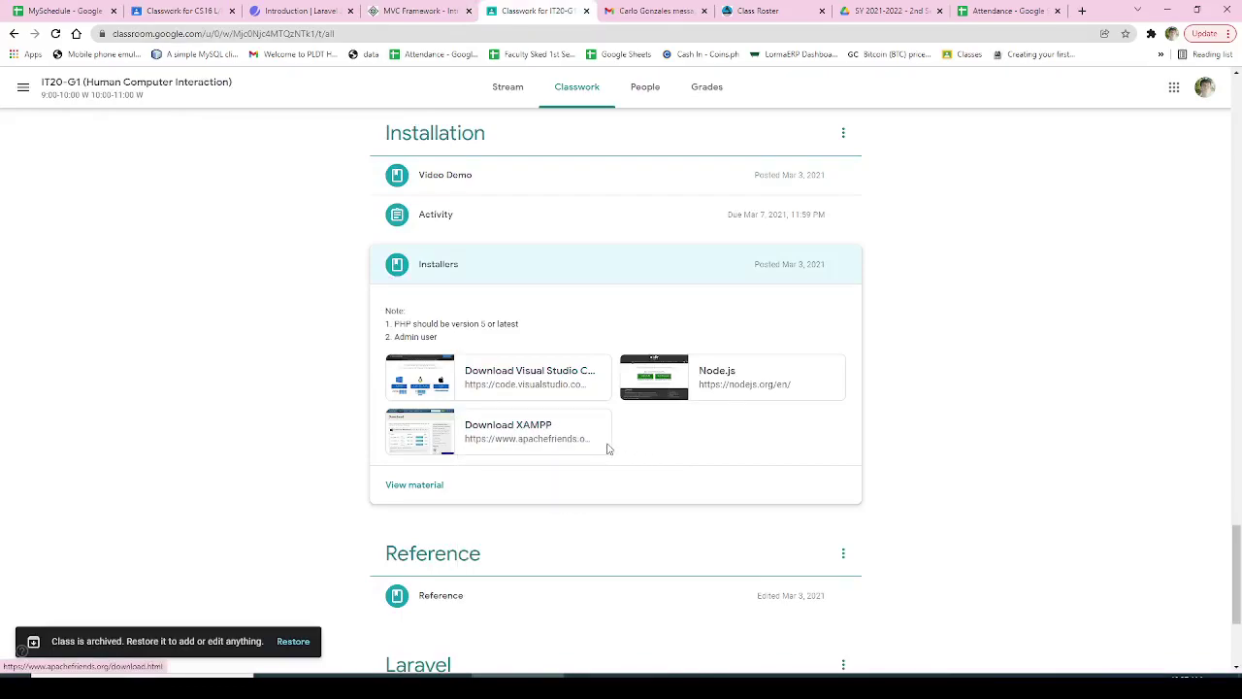
right_click(505, 439)
click(561, 548)
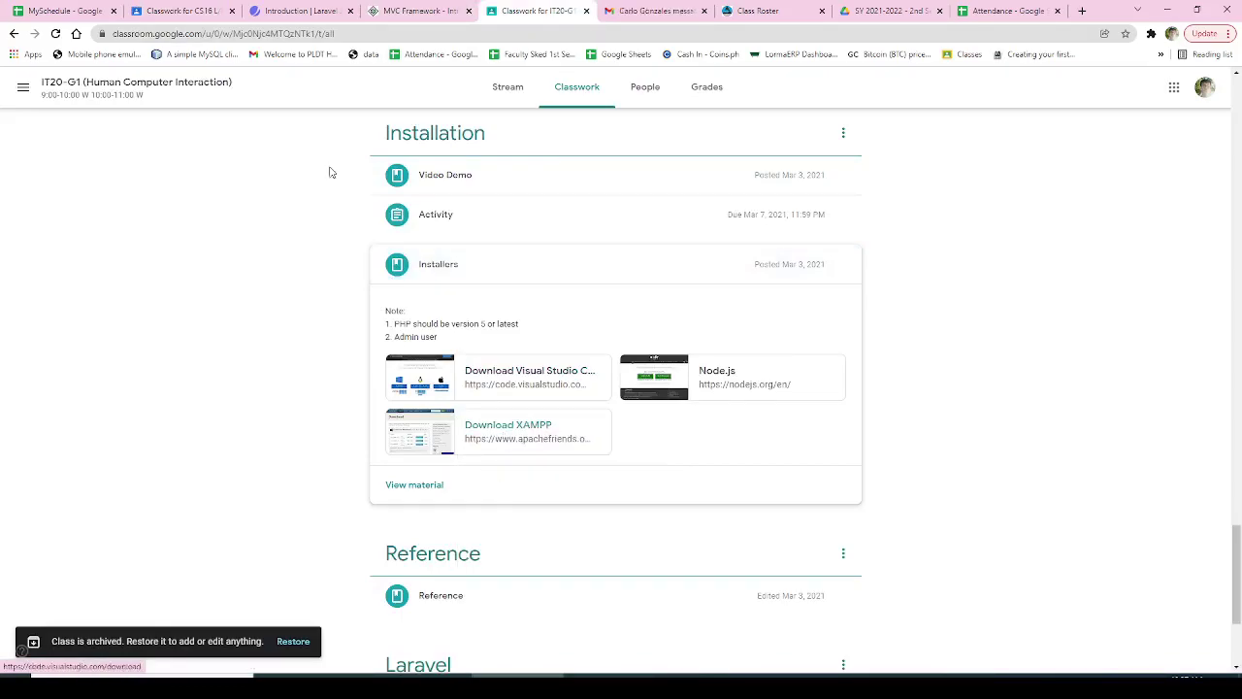
click(185, 11)
key(ctrl+v)
click(676, 413)
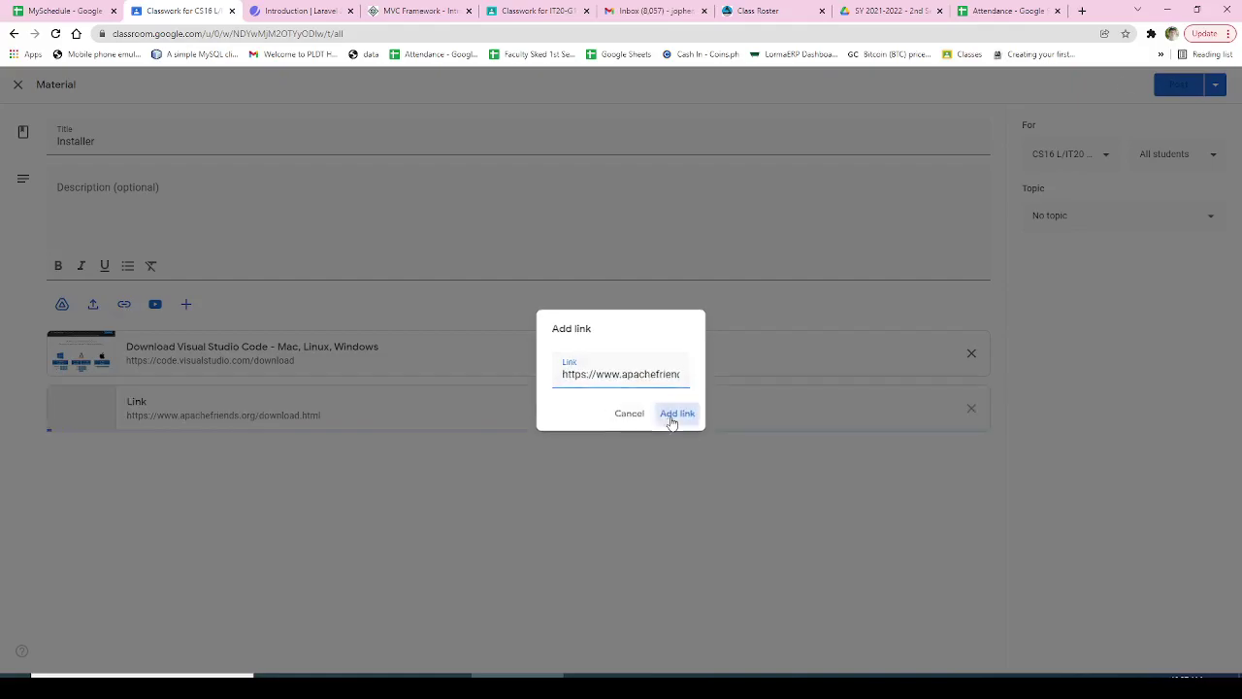
Attach the Node.js link from the archived IT20-G1 Installers post to the Installer material
click(301, 11)
click(428, 11)
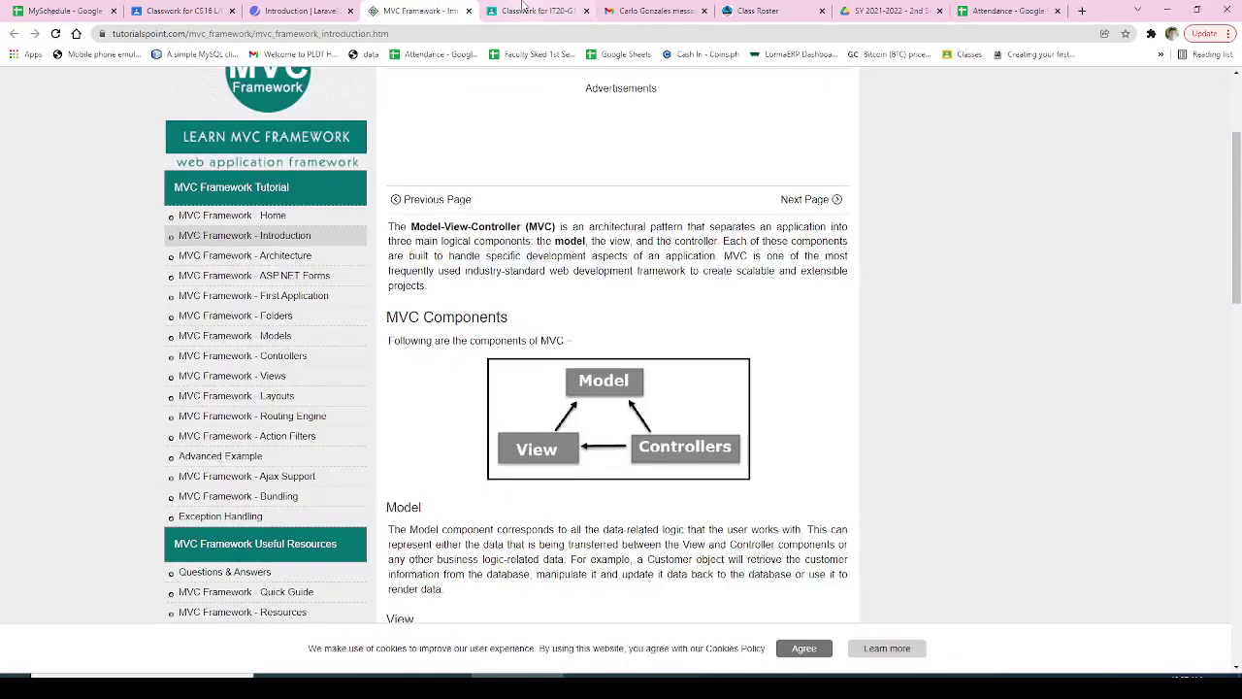
click(522, 9)
right_click(723, 383)
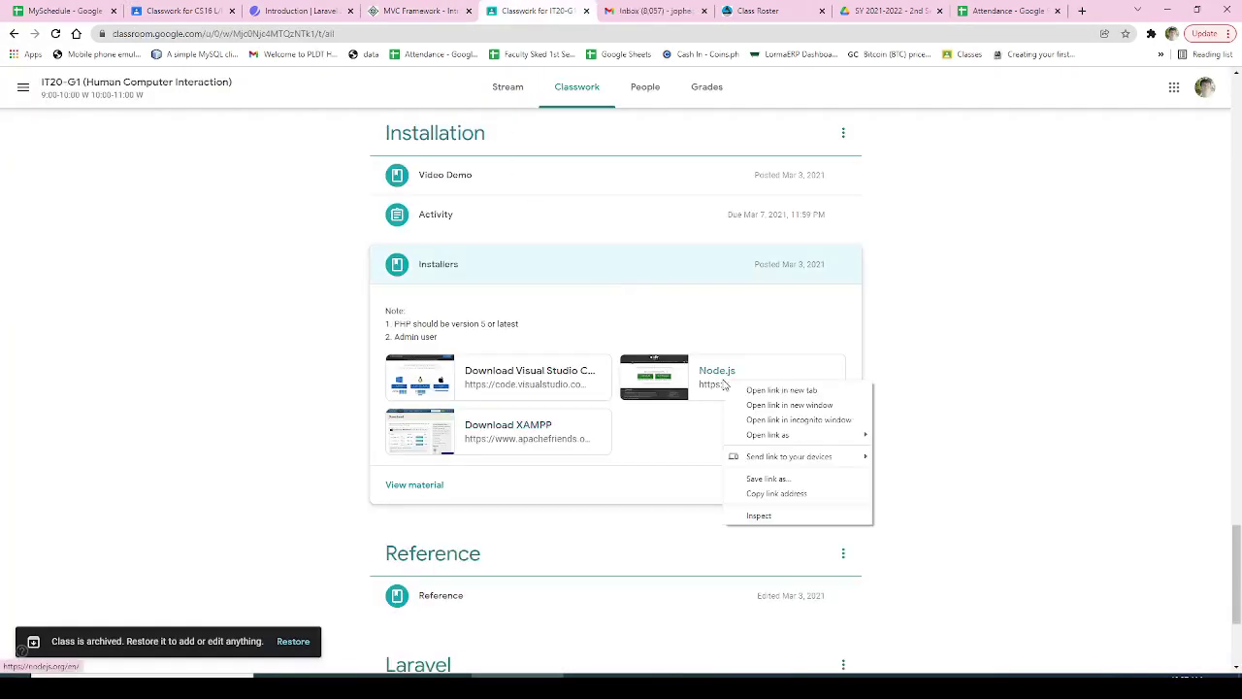
click(776, 493)
click(184, 11)
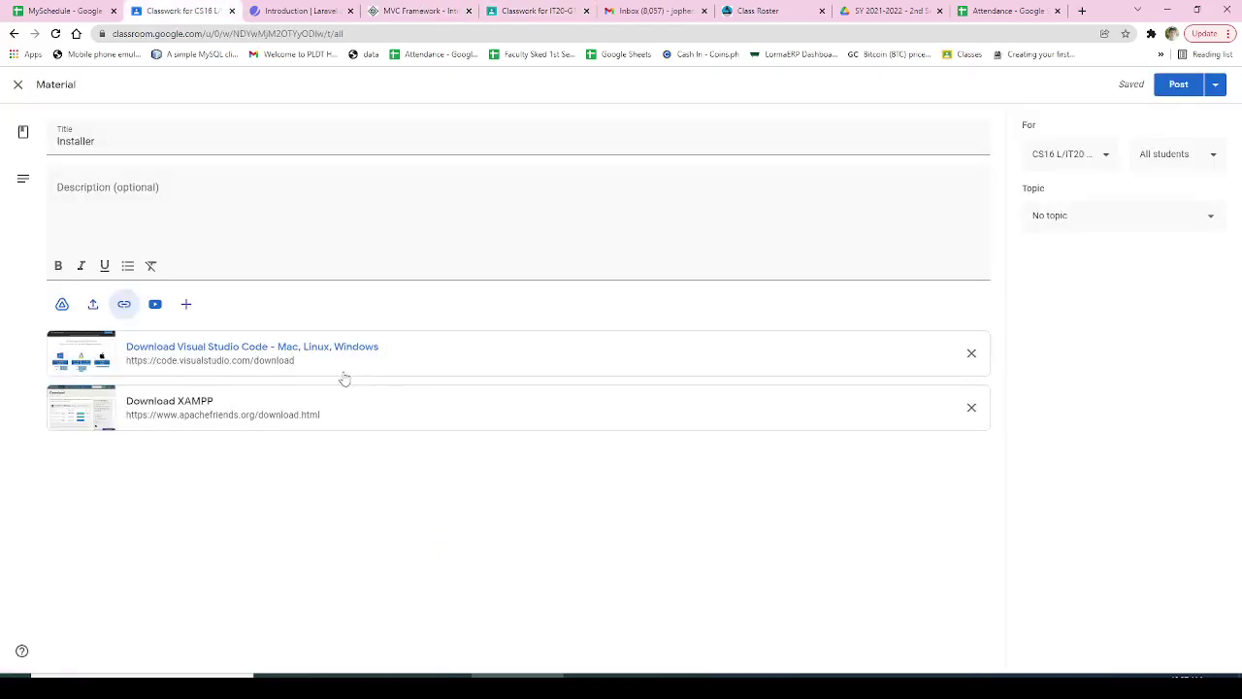
click(124, 304)
key(ctrl+v)
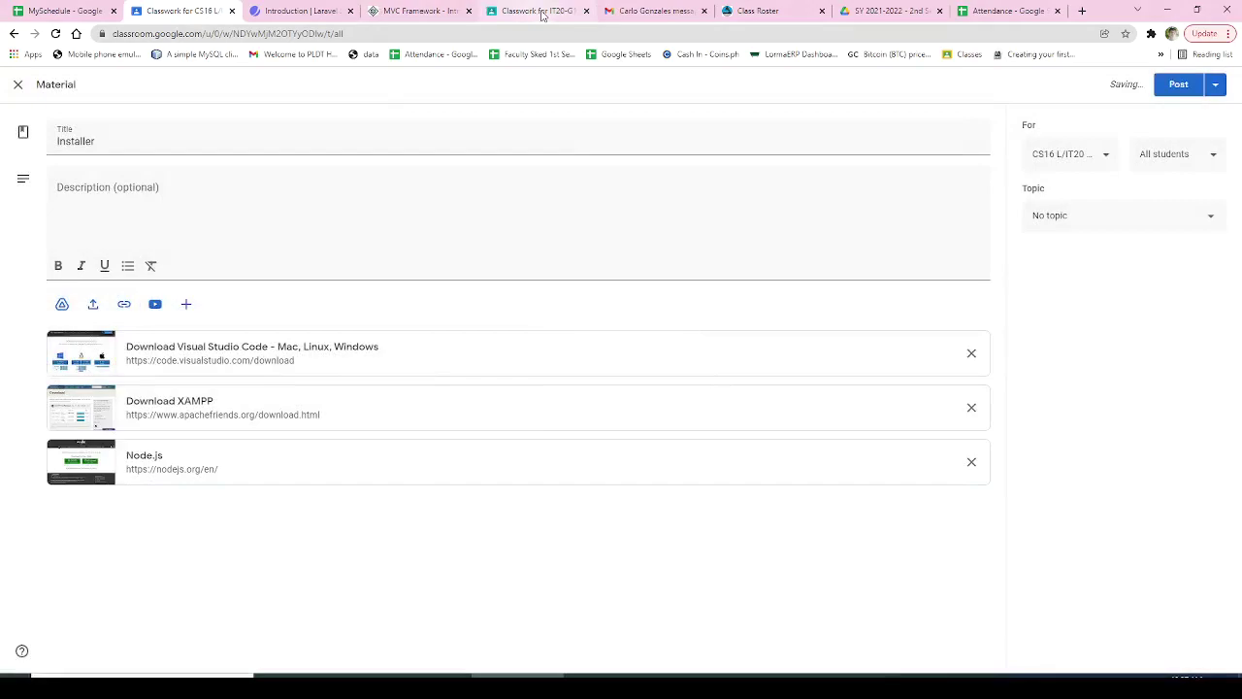
Copy the archived notes "1. PHP should be version 5 or latest" and "2. Admin user" into the Installer material's description
click(537, 10)
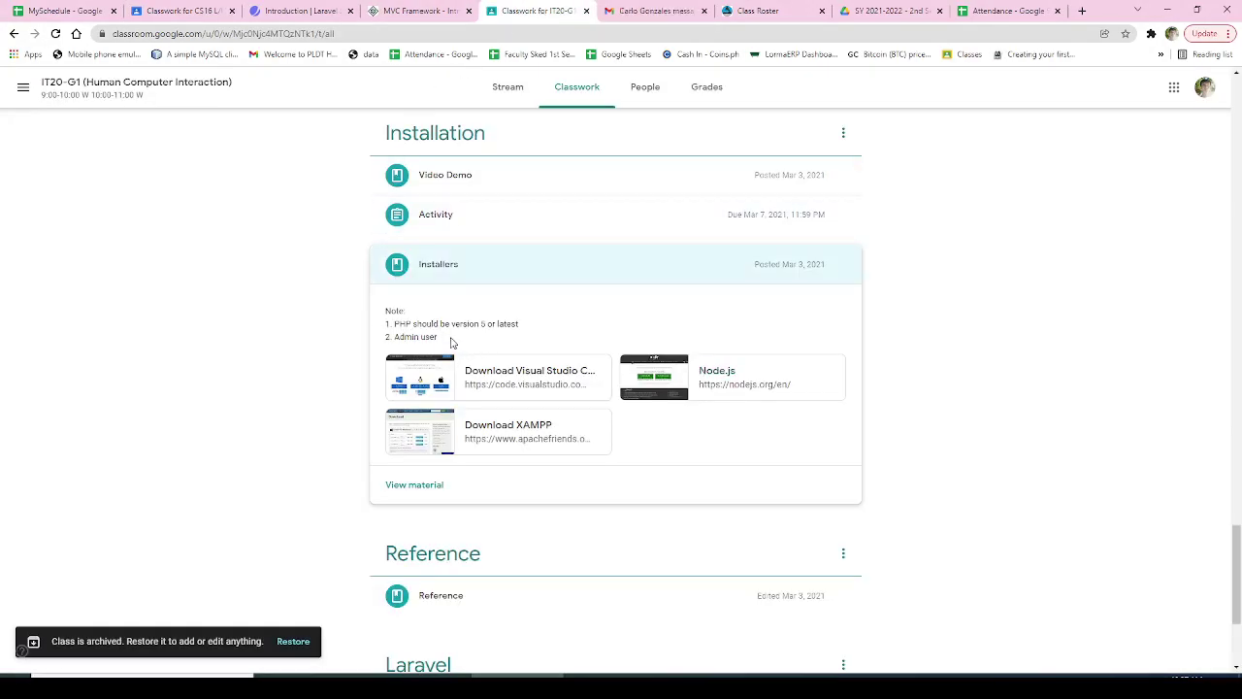
drag(450, 341, 391, 324)
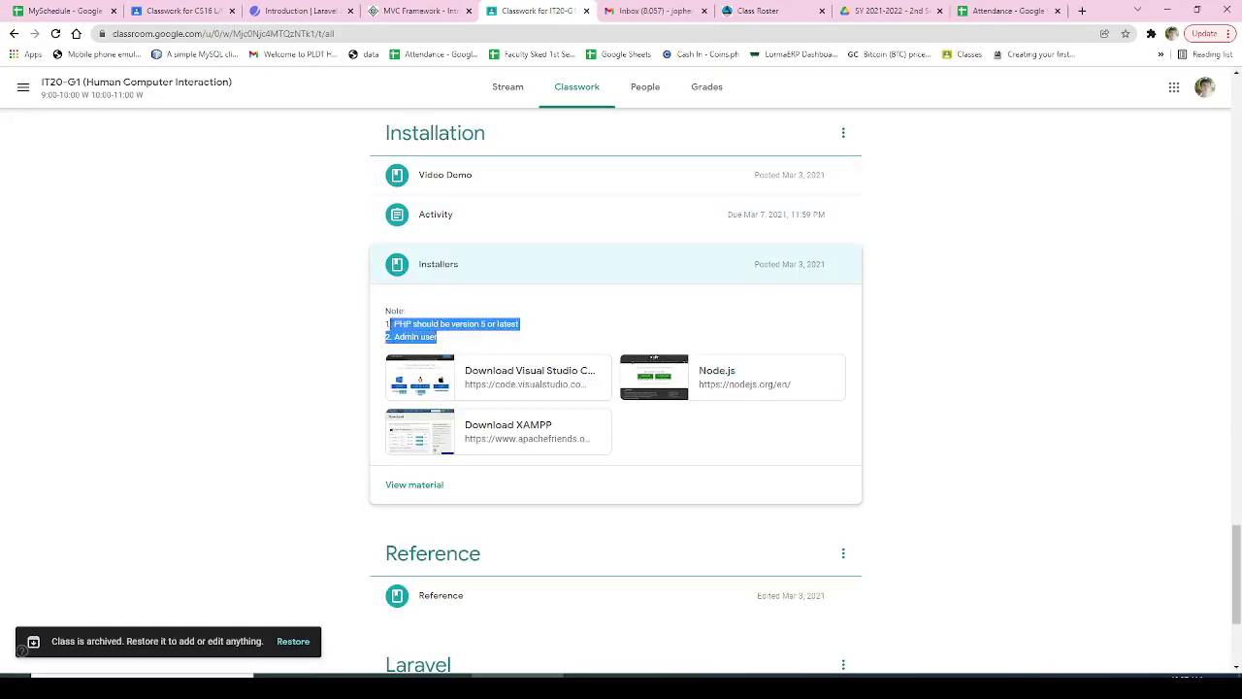
click(464, 340)
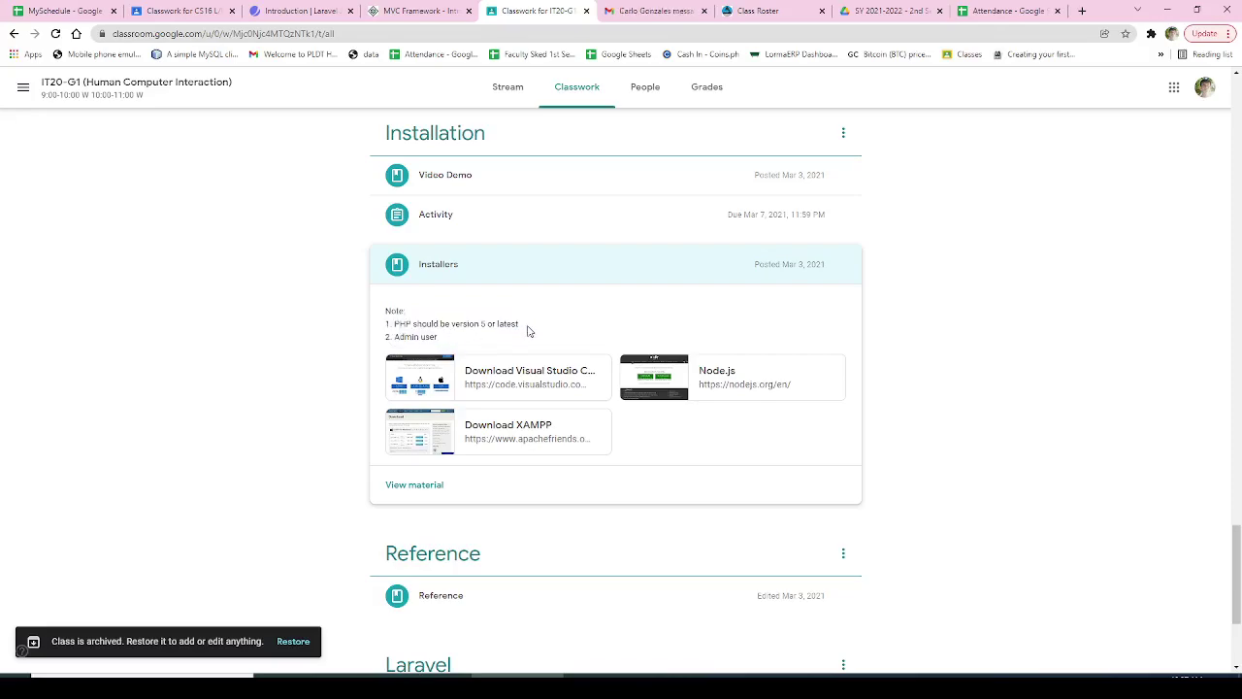
drag(525, 327, 383, 333)
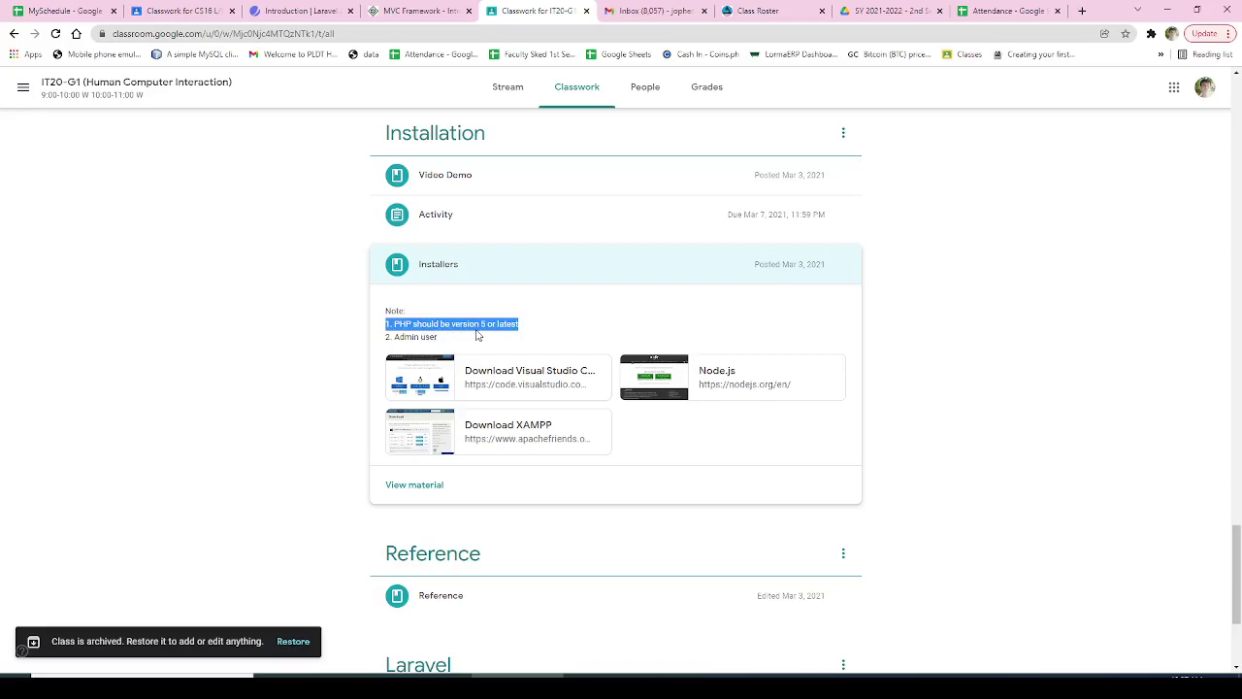
drag(452, 341, 389, 330)
click(185, 11)
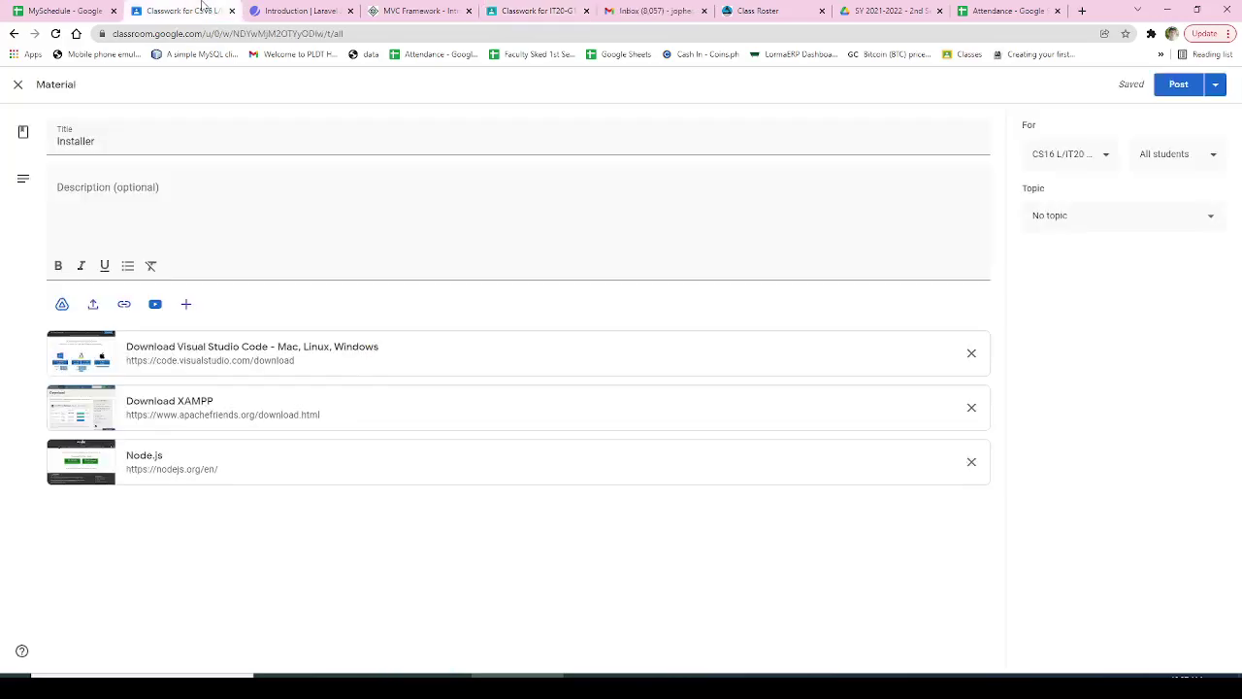
click(237, 220)
key(ctrl+v)
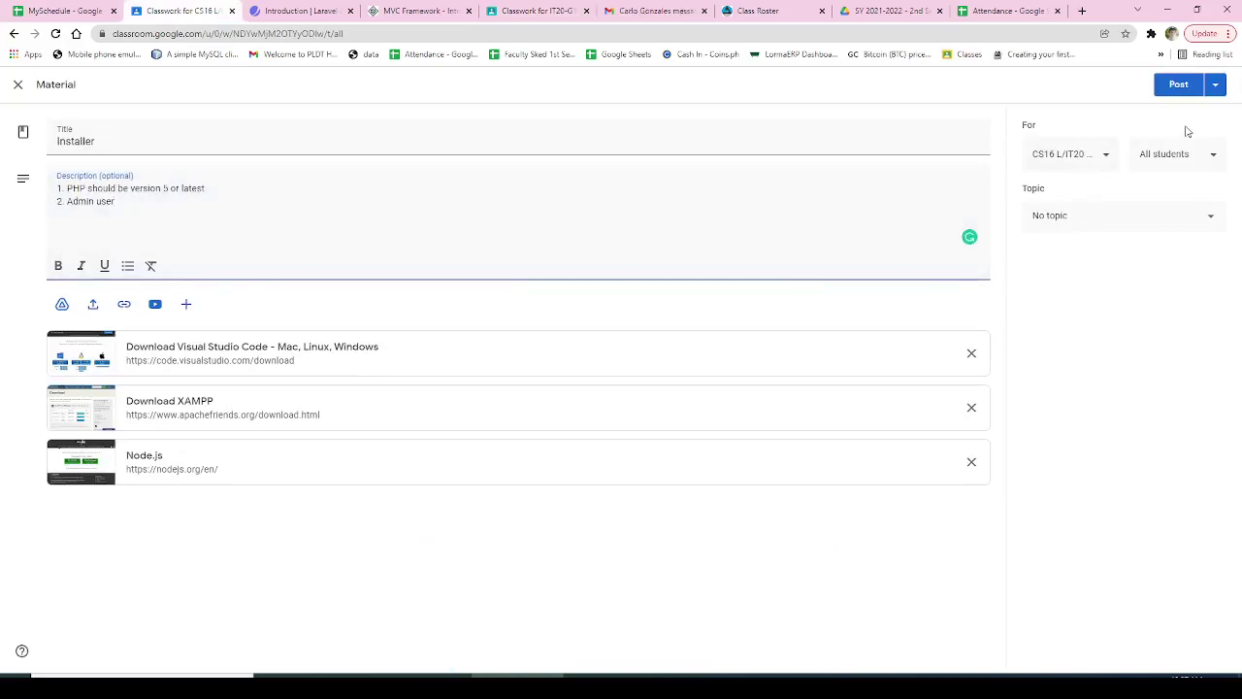
Assign the Installer material to the Week 1 topic and post it
click(1129, 225)
click(1100, 296)
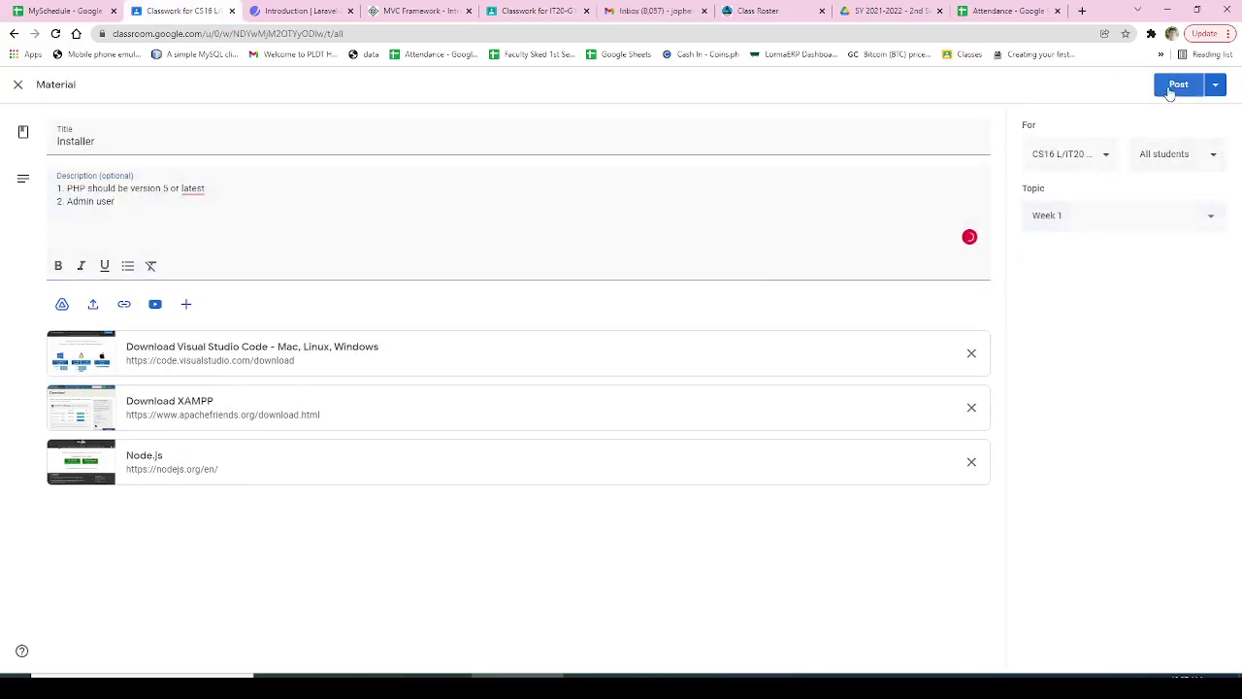
click(1172, 90)
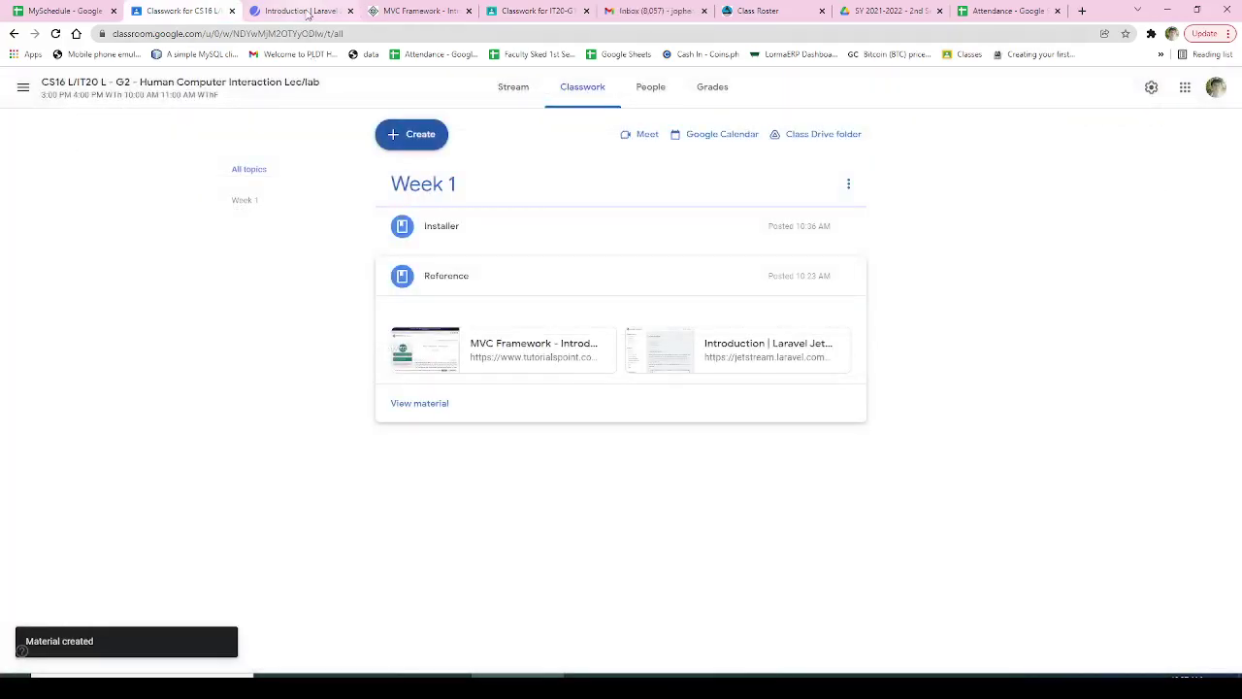
Copy the link address of the "Part 1 Installing Vue and Tailwind" video from the archived IT20-G1 Video Demo post
click(524, 11)
click(486, 225)
click(485, 188)
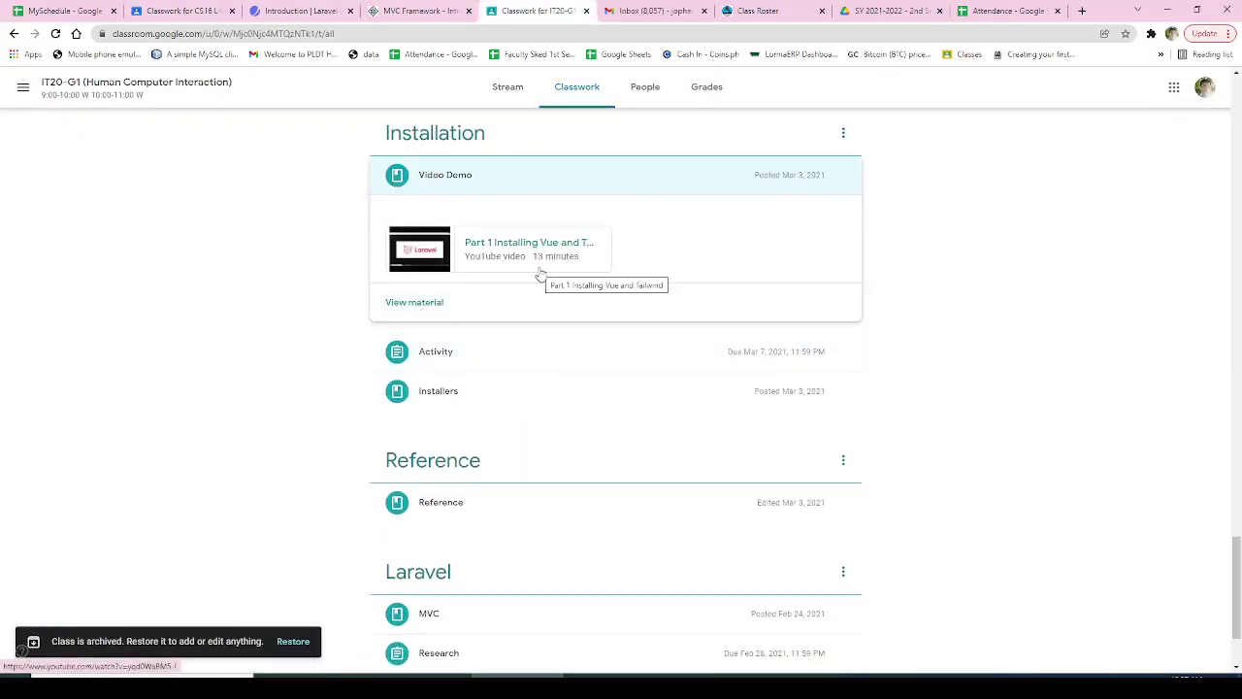
right_click(434, 257)
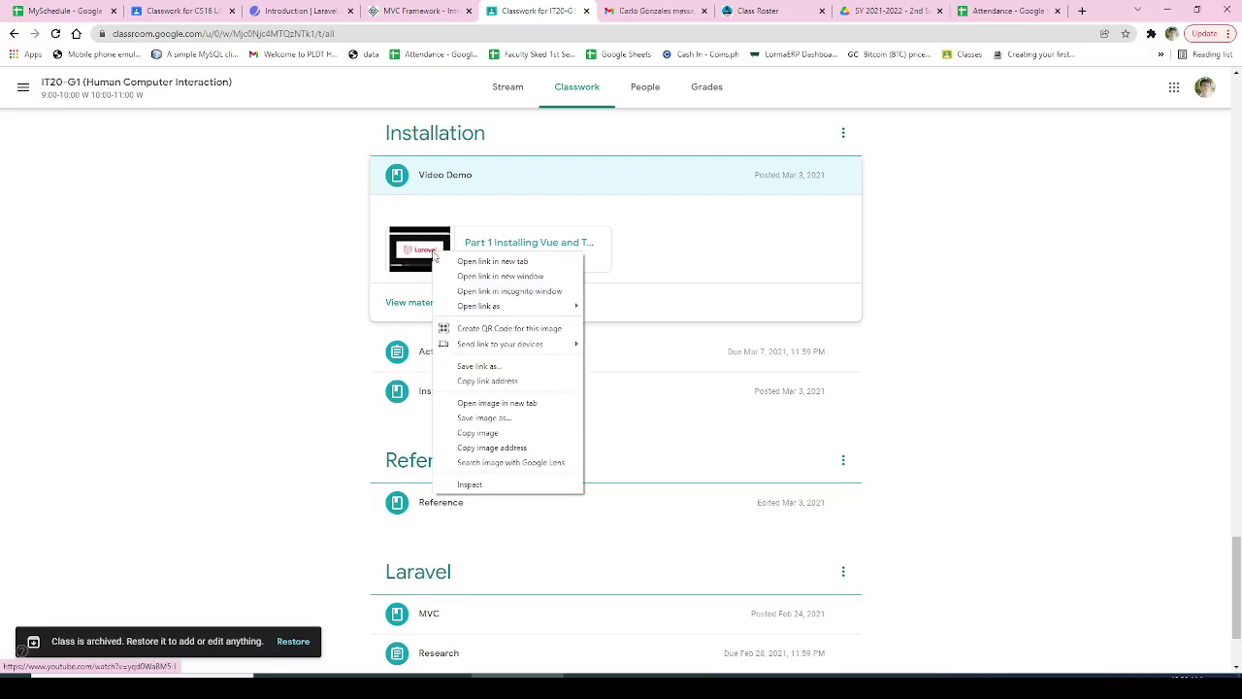
click(510, 381)
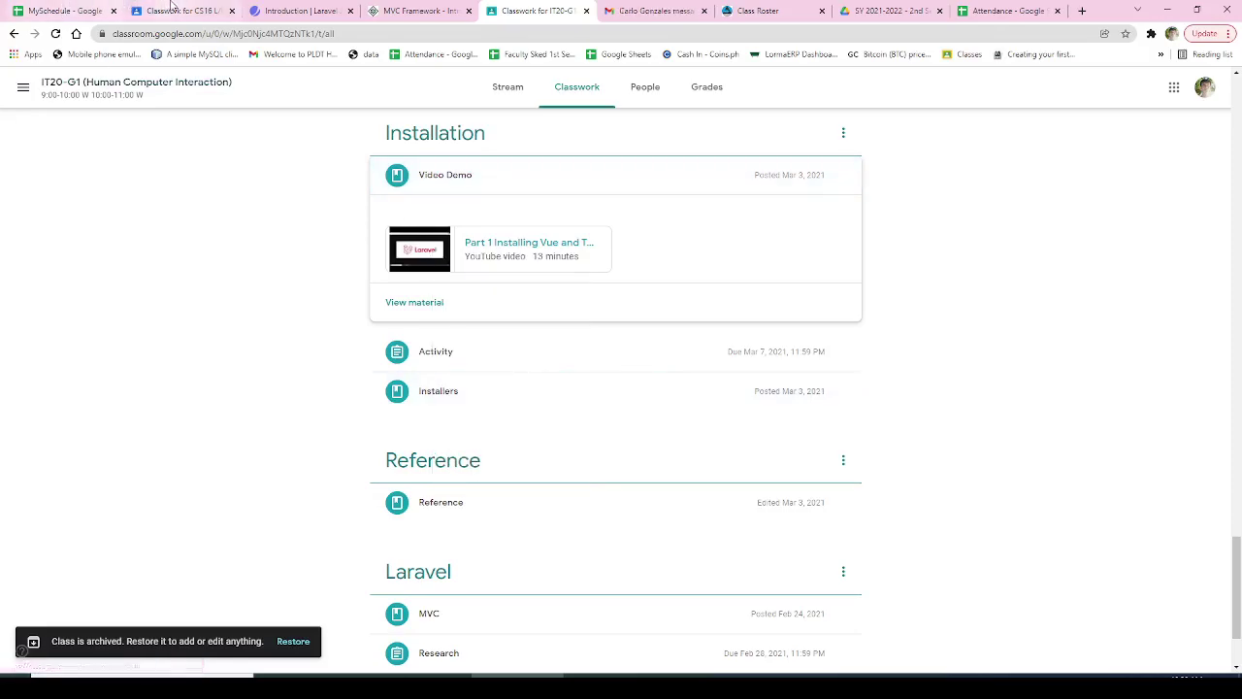
Create a new material titled "Video Demo" in the CS16 L/IT20 L - G2 classwork and attach the copied video link
click(179, 10)
click(414, 134)
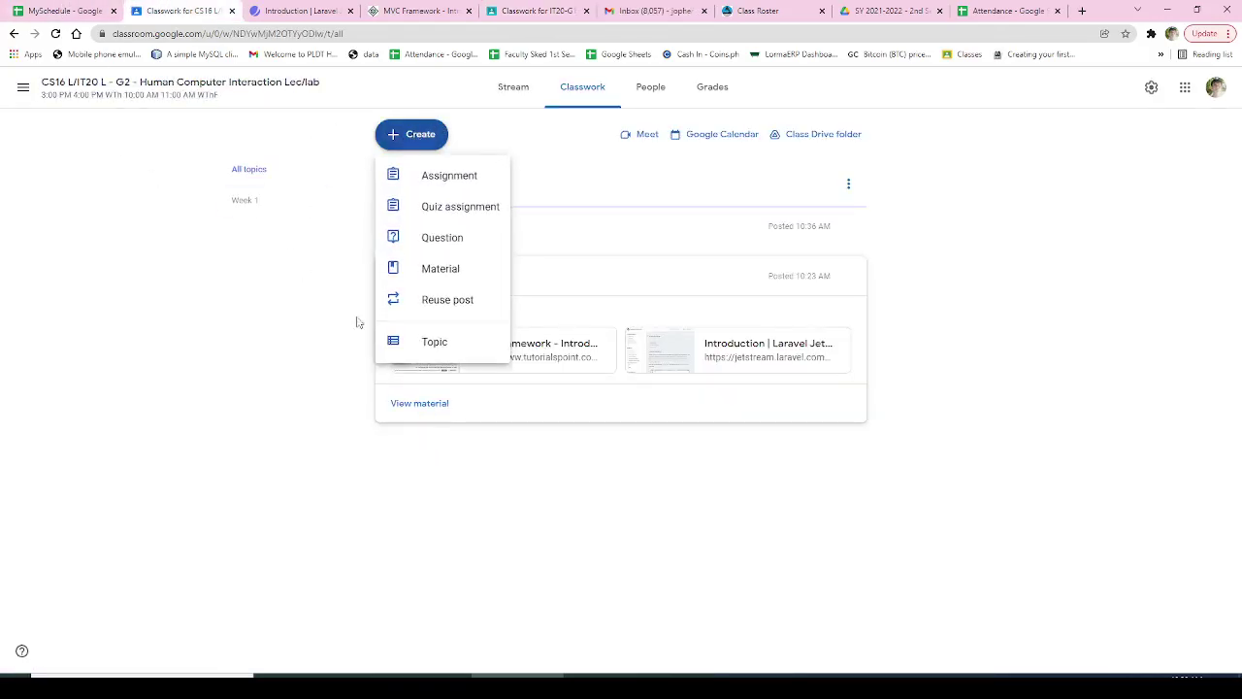
click(461, 282)
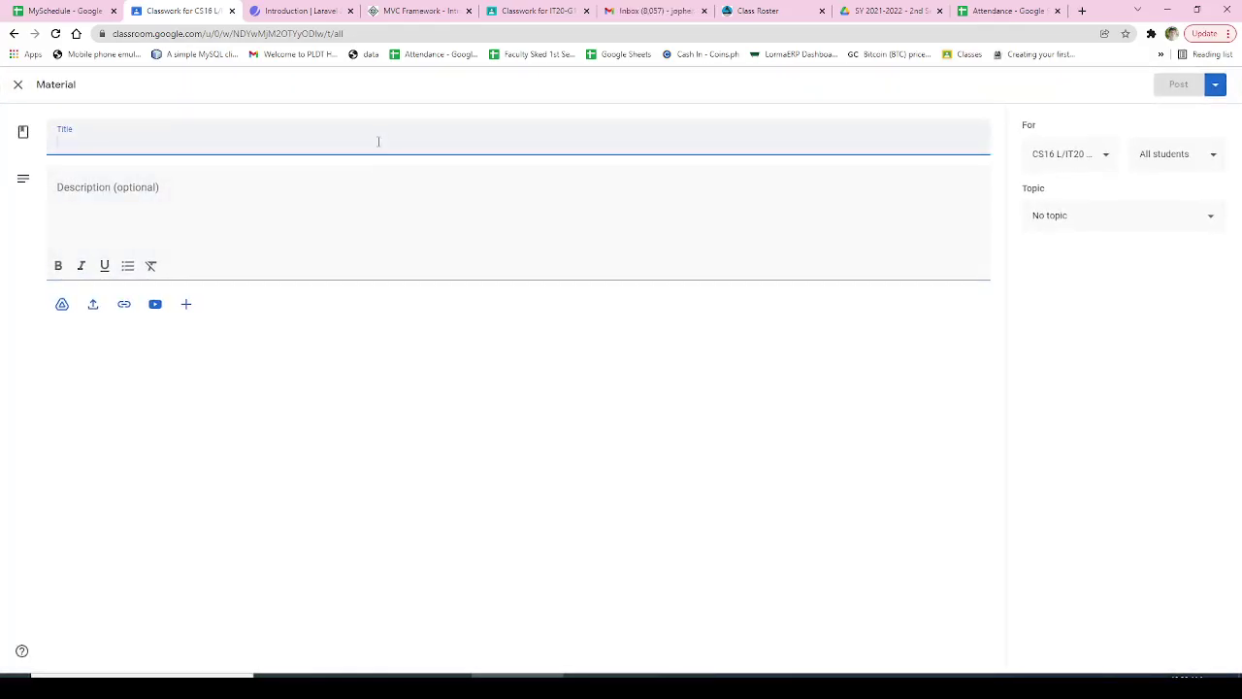
text(Video Demo)
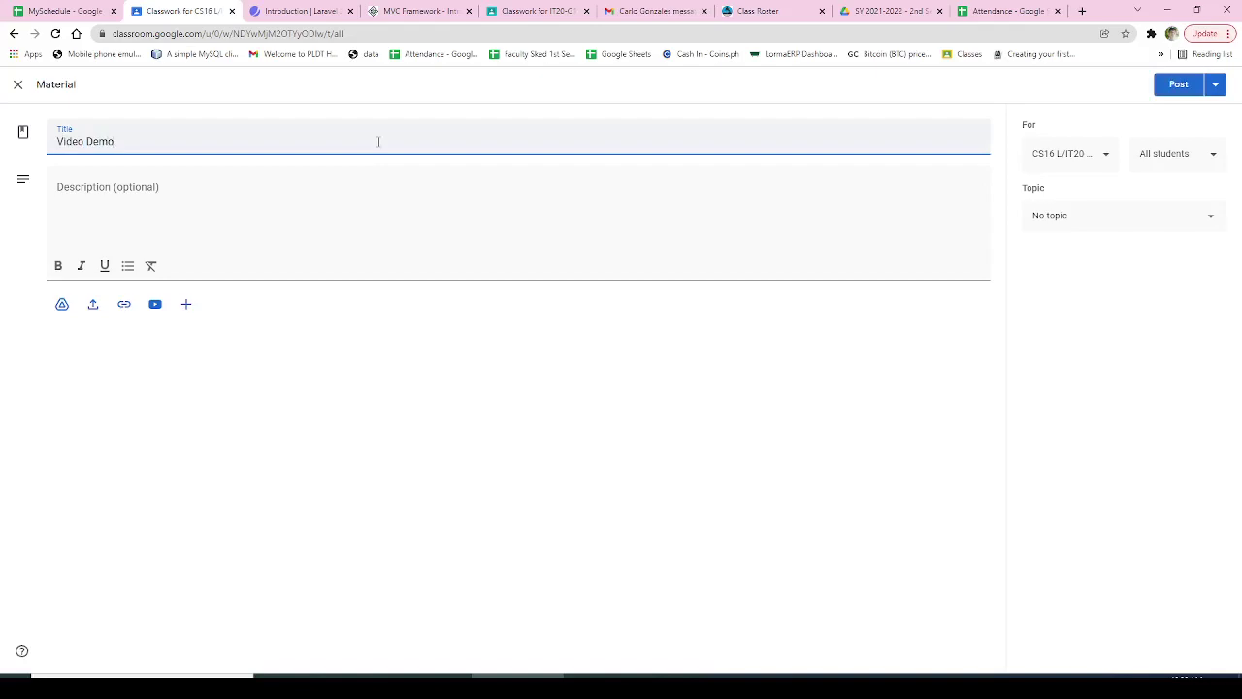
click(126, 306)
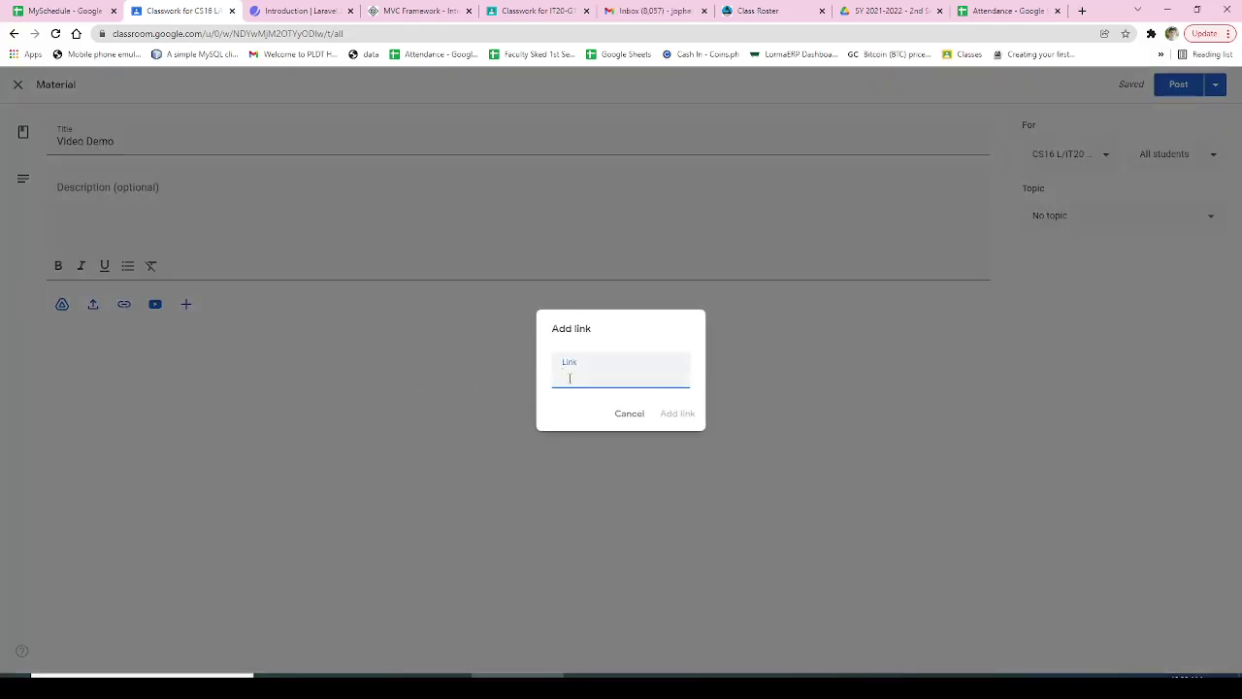
key(ctrl+v)
click(677, 413)
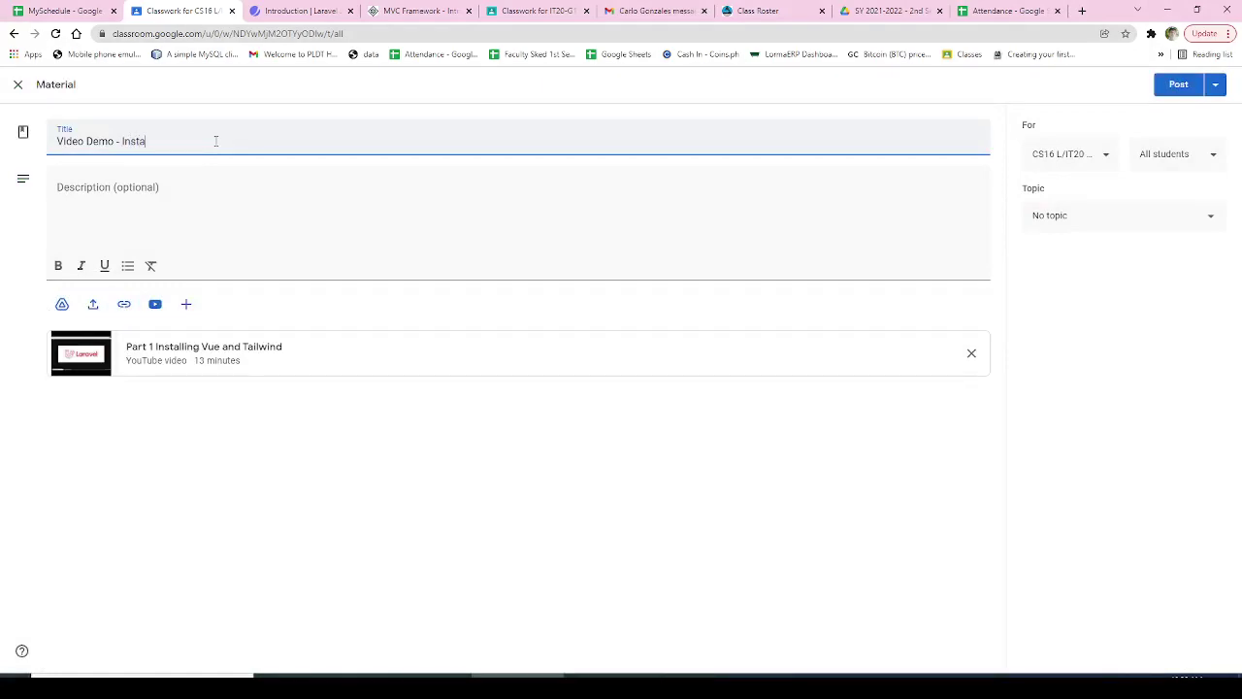
Extend the material's title to "Video Demo - Installation" and post it under the Week 1 topic
text(llation)
click(300, 474)
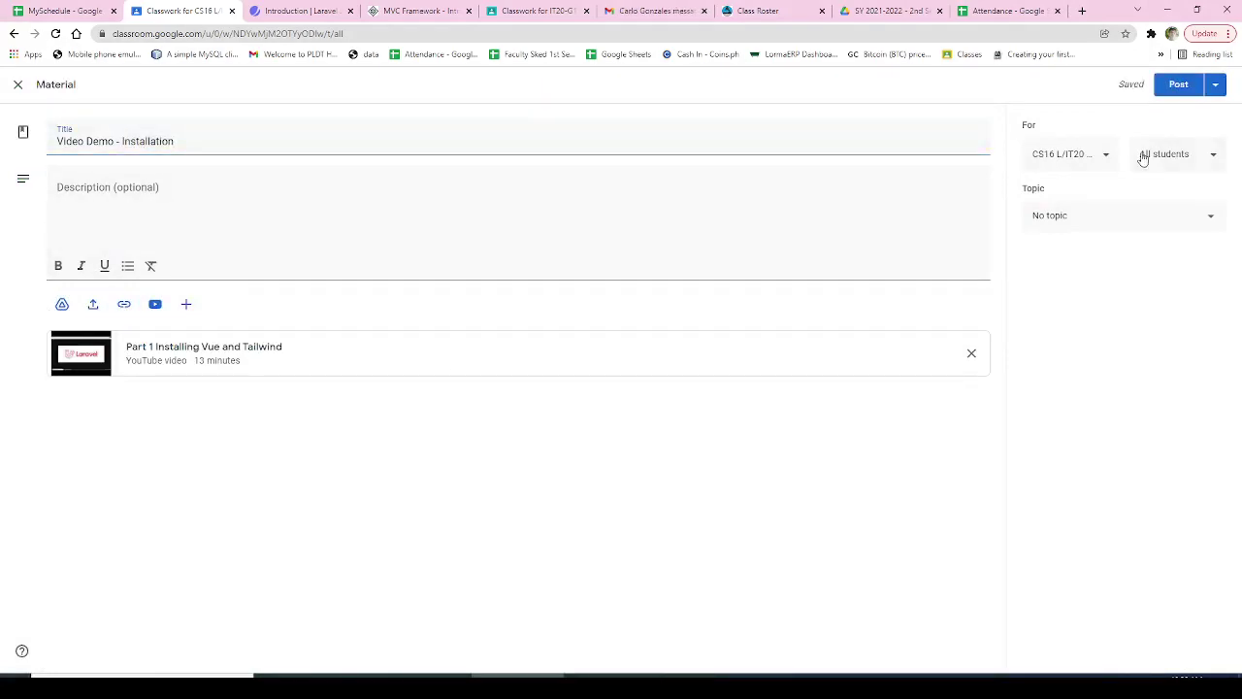
click(1107, 220)
click(1071, 295)
click(1170, 86)
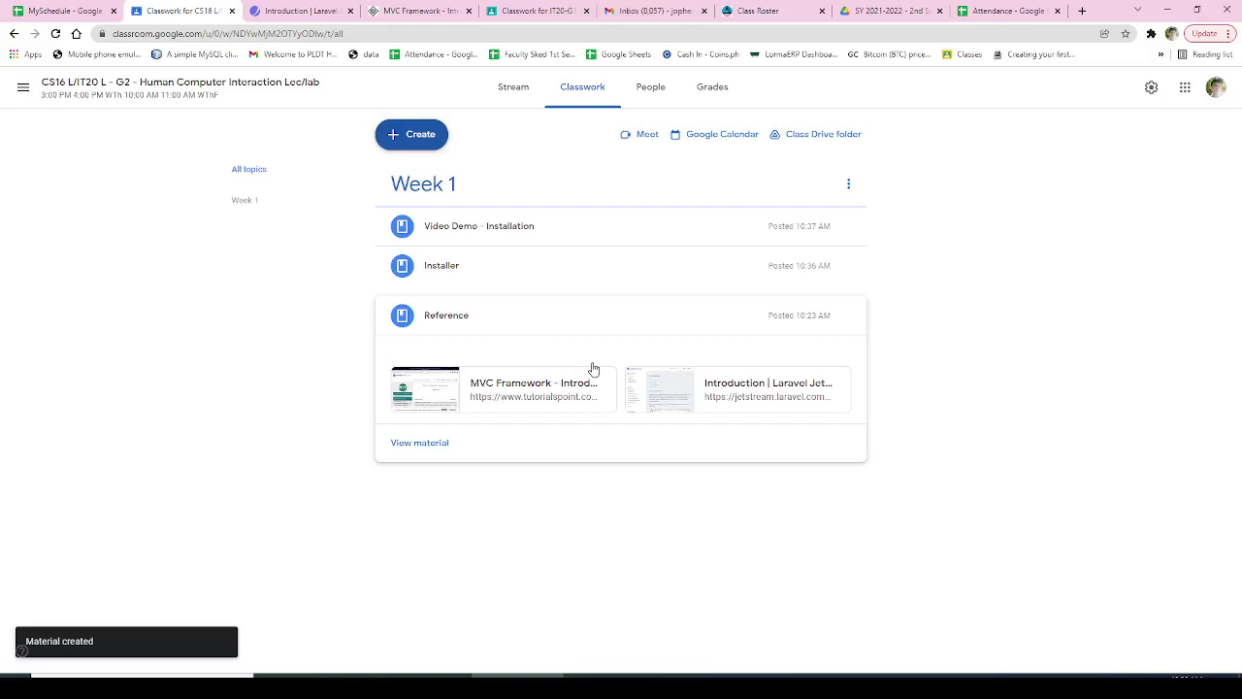
Expand the Week 1 Installer post and open its Visual Studio Code download link
click(508, 277)
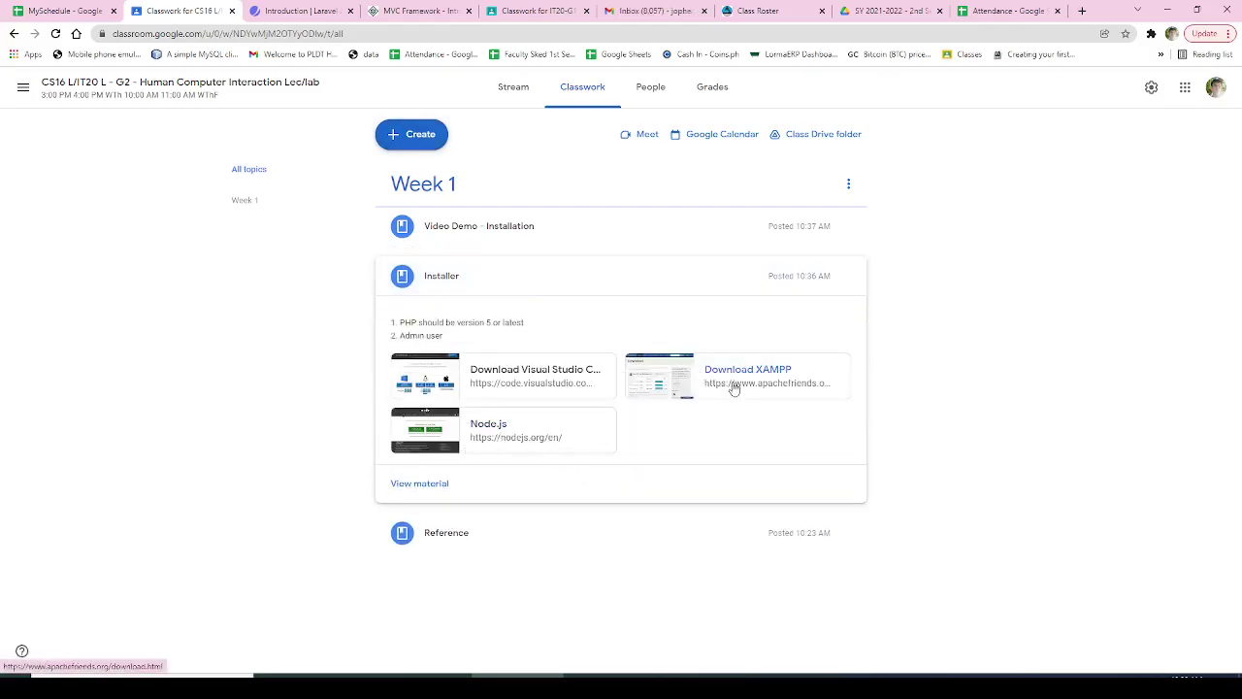
click(549, 391)
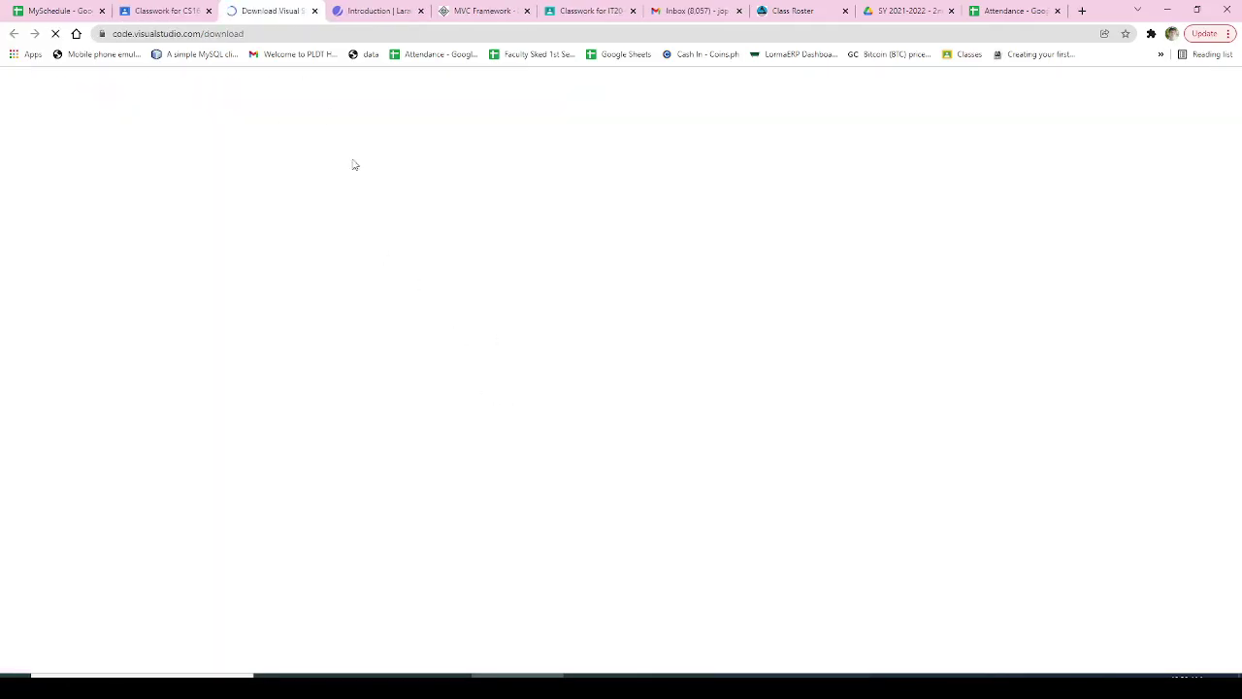
Close the Visual Studio Code download page and launch the XAMPP Control Panel
click(314, 12)
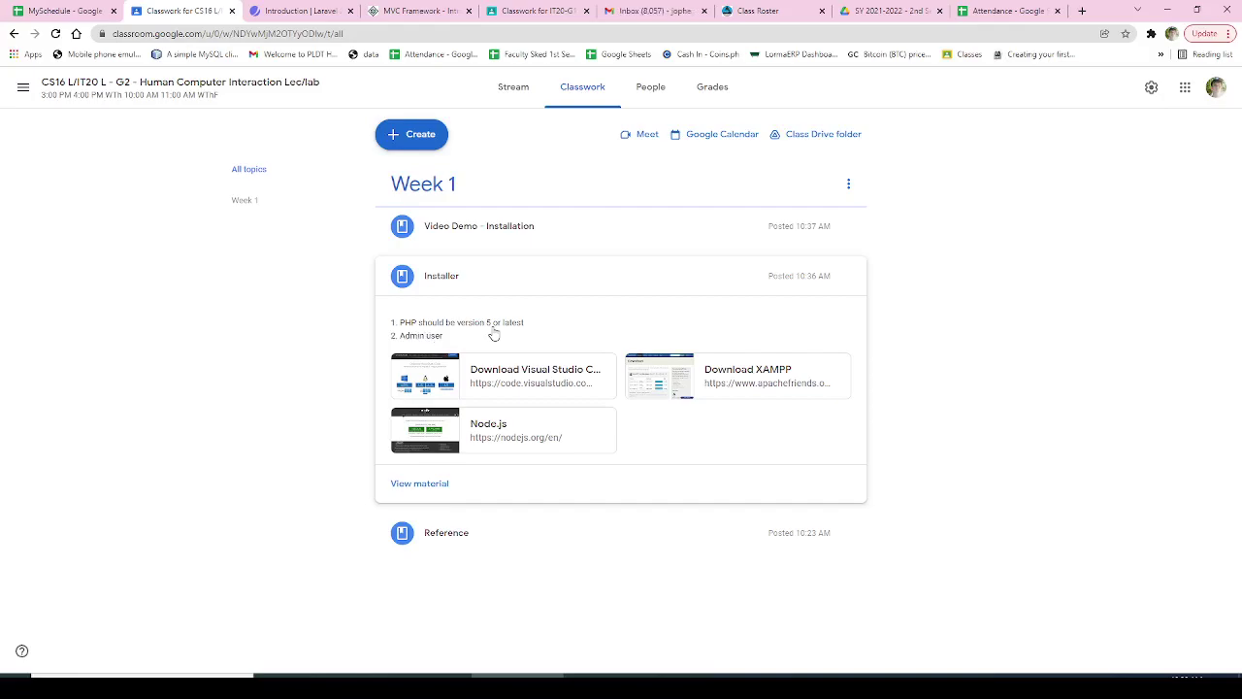
key(super)
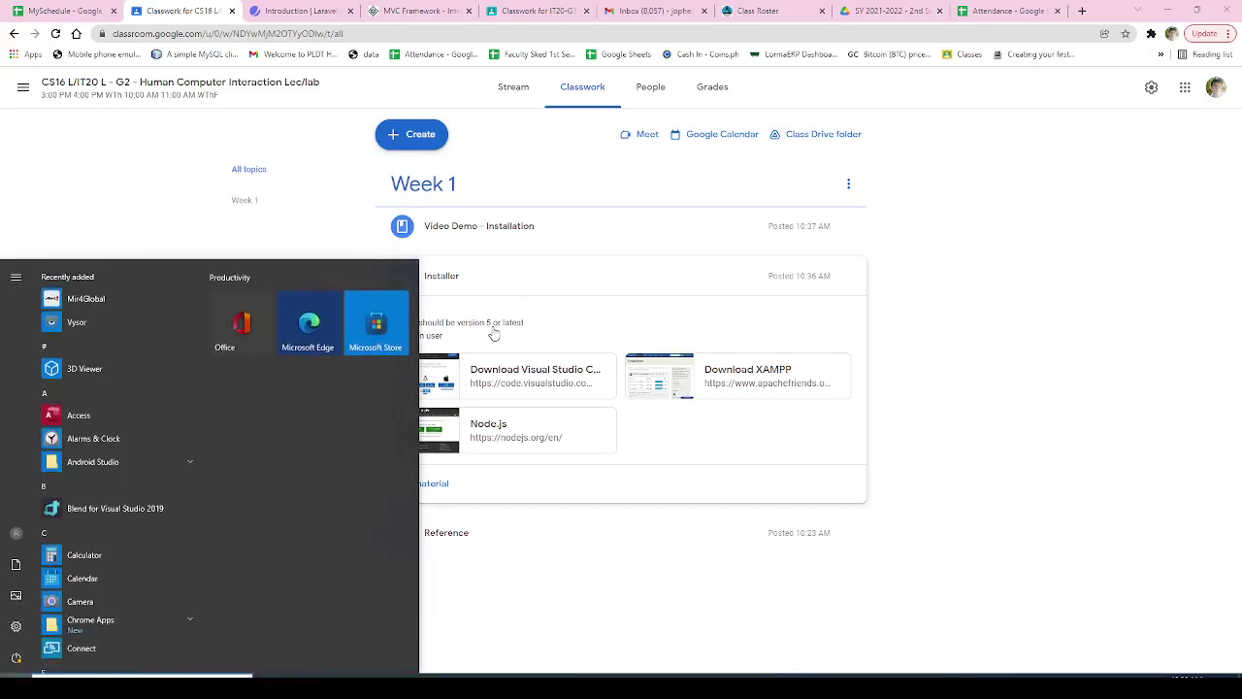
text(xampp)
key(Return)
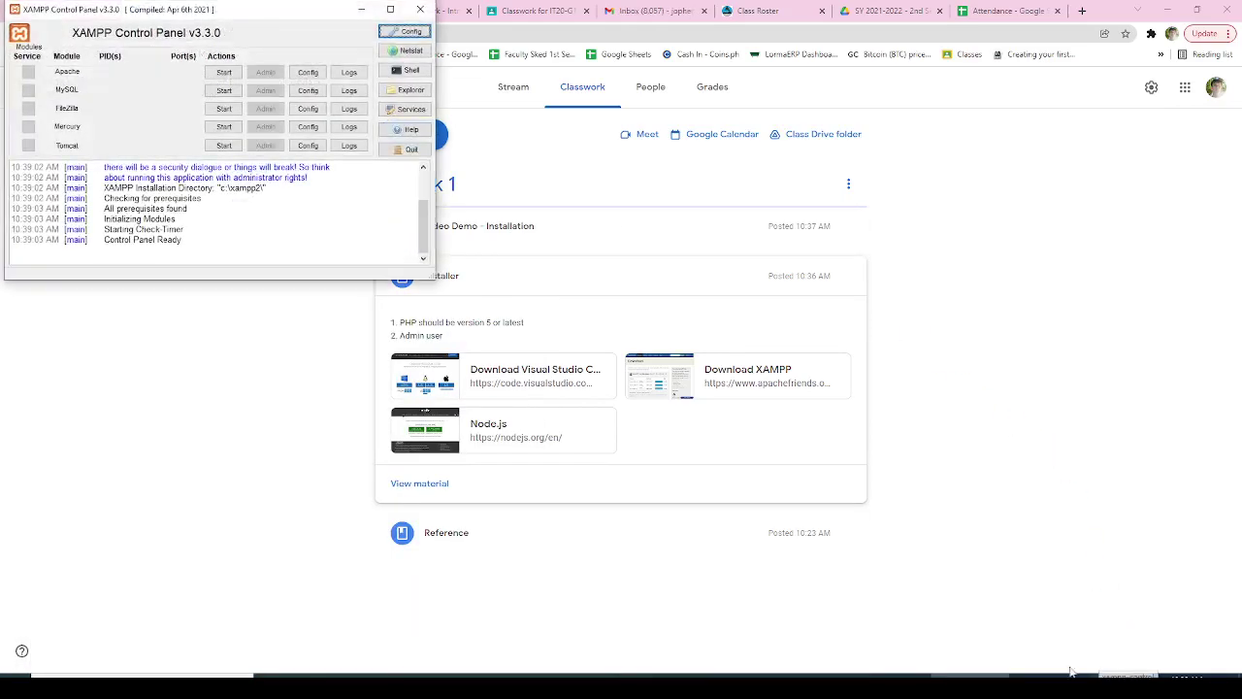
Start the Apache and MySQL modules in XAMPP and close its control panel
click(309, 73)
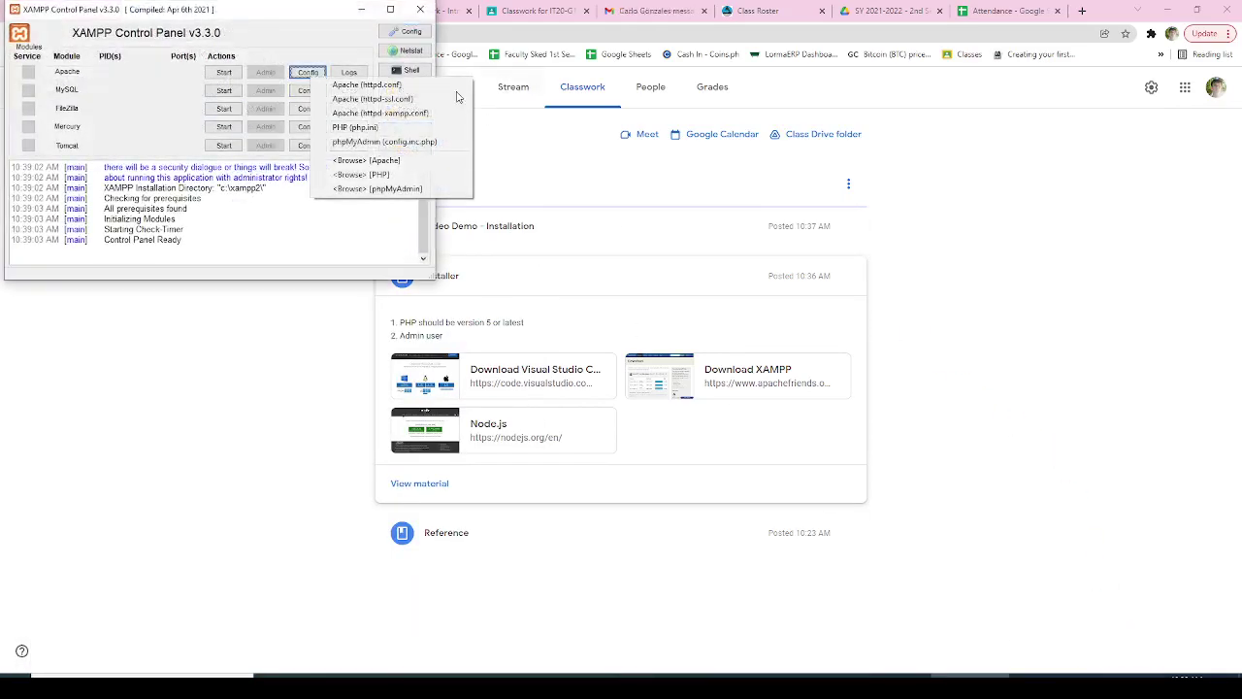
click(282, 81)
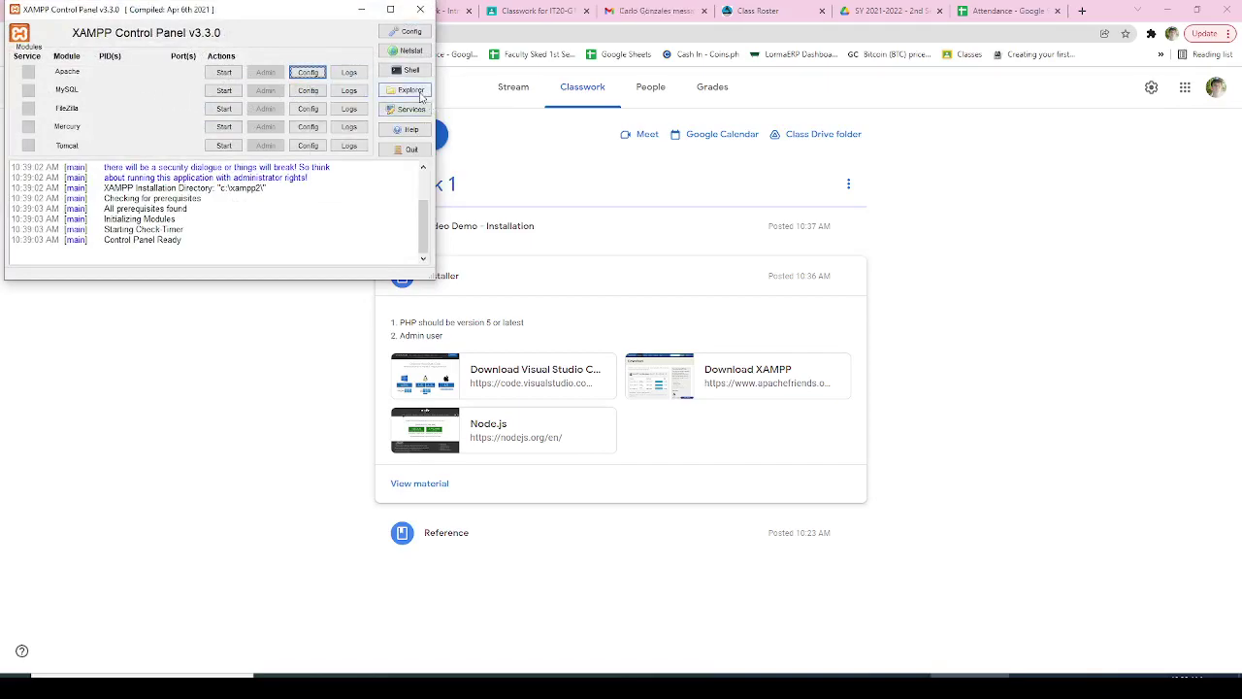
click(223, 73)
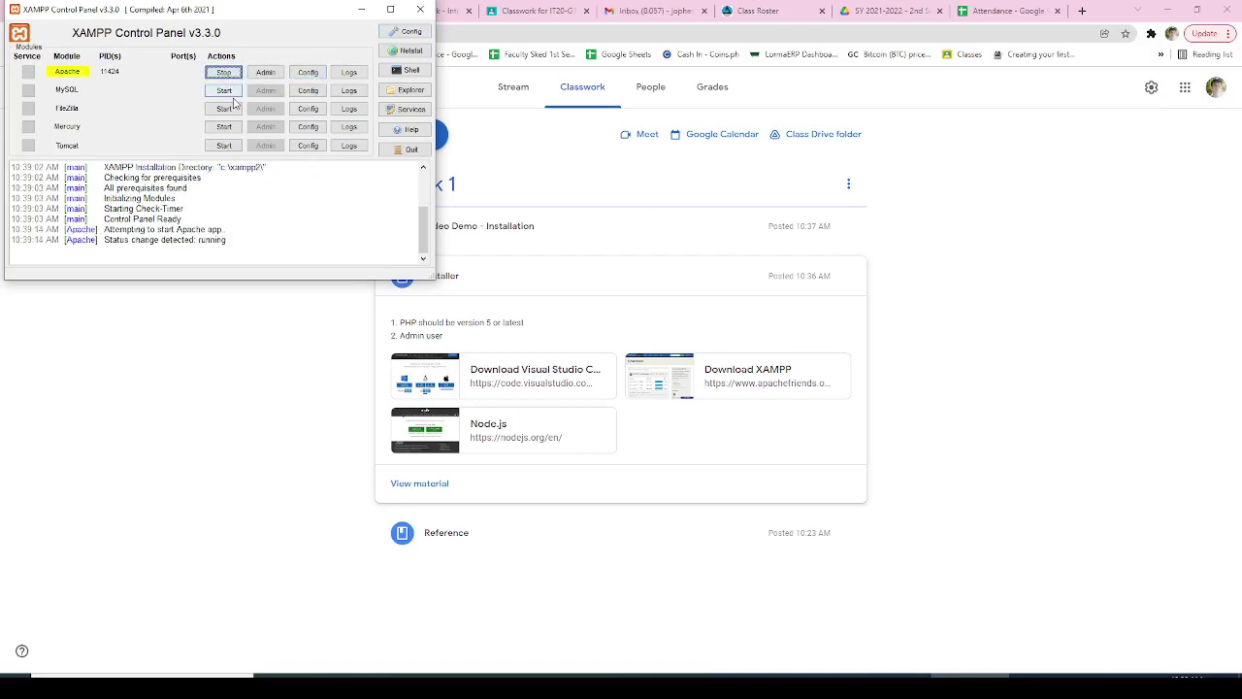
click(225, 91)
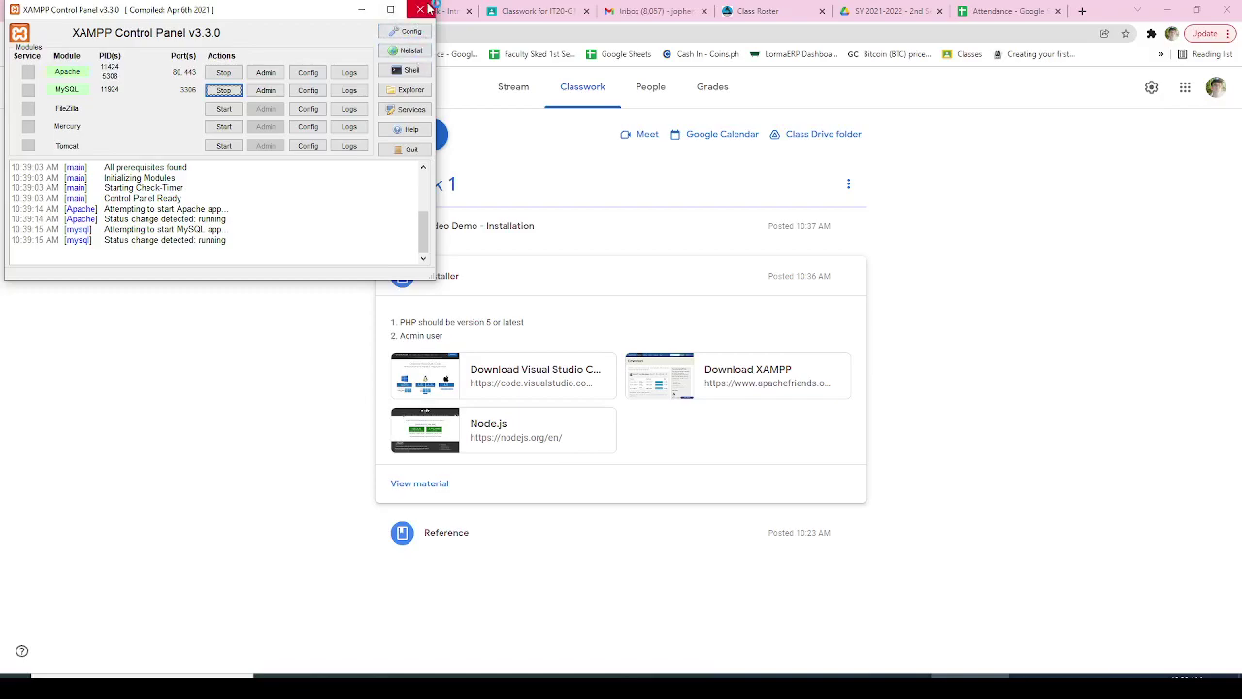
click(433, 10)
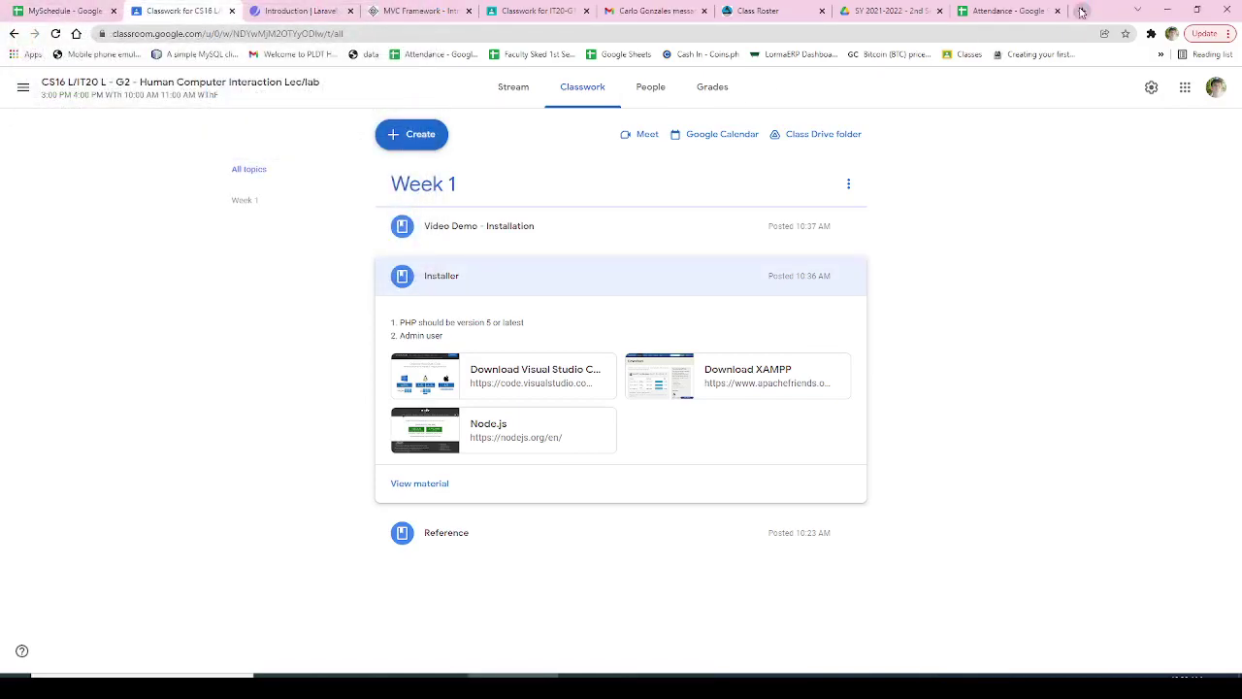
Open localhost in a new browser tab and check the installed PHP version on the XAMPP dashboard's PHPInfo page
click(1082, 11)
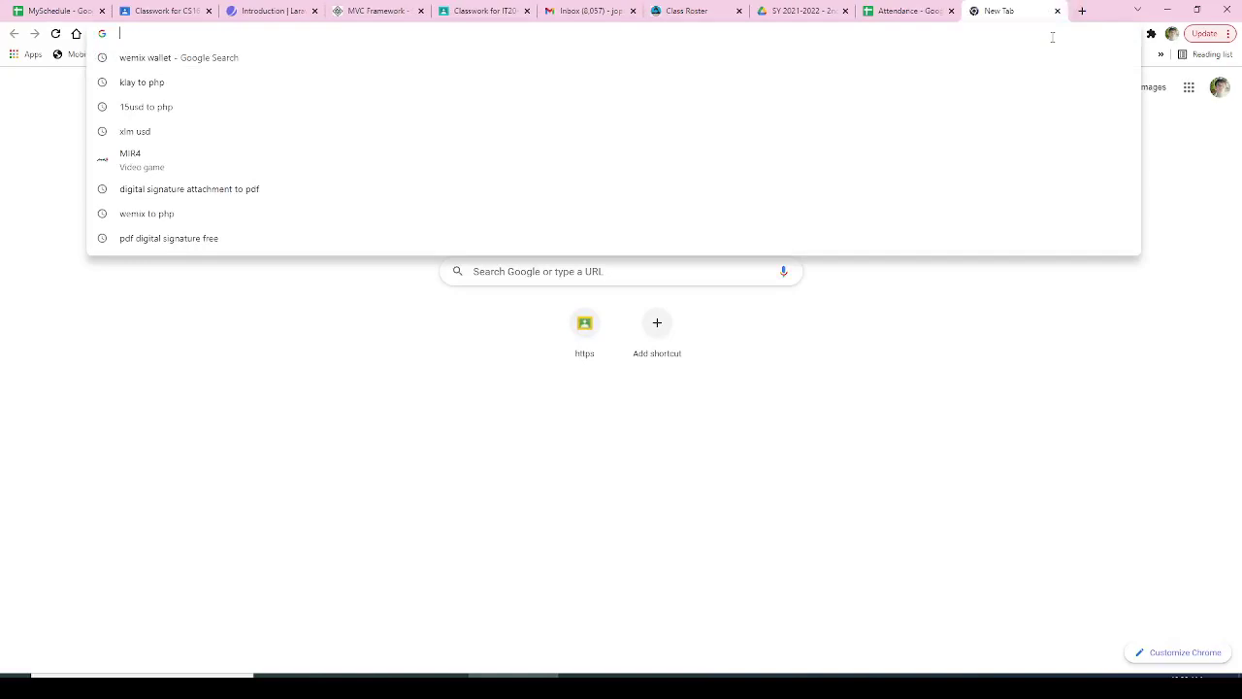
text(localhost)
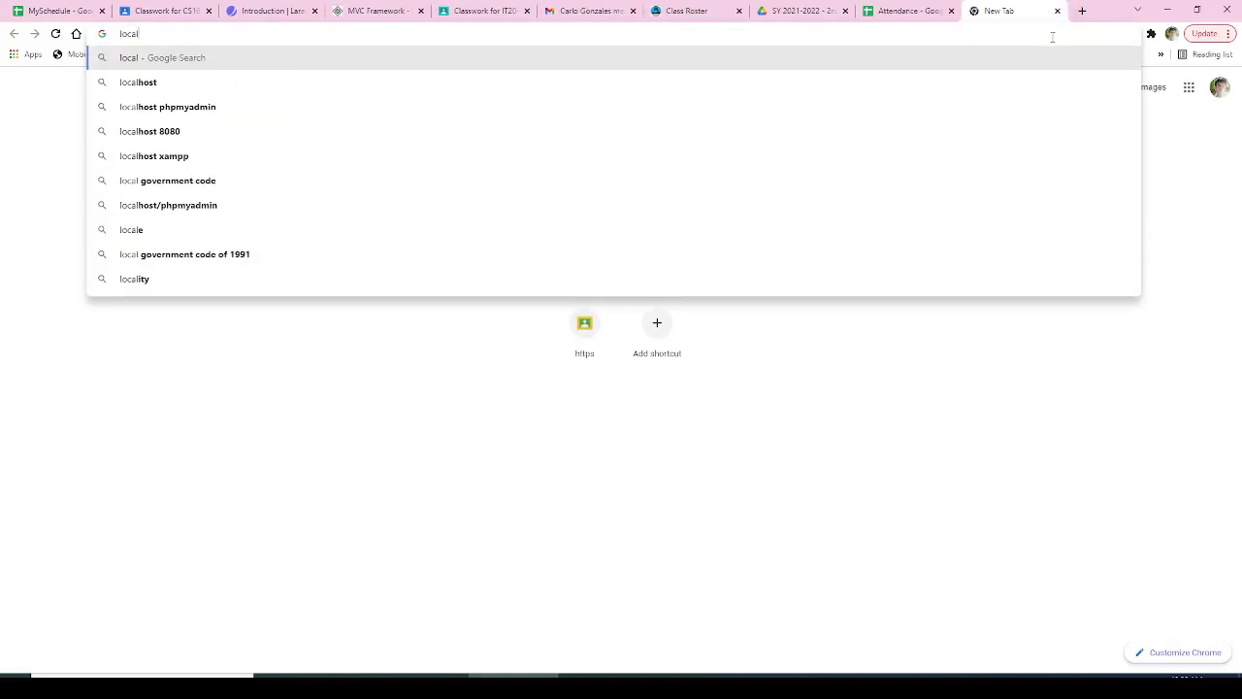
key(Return)
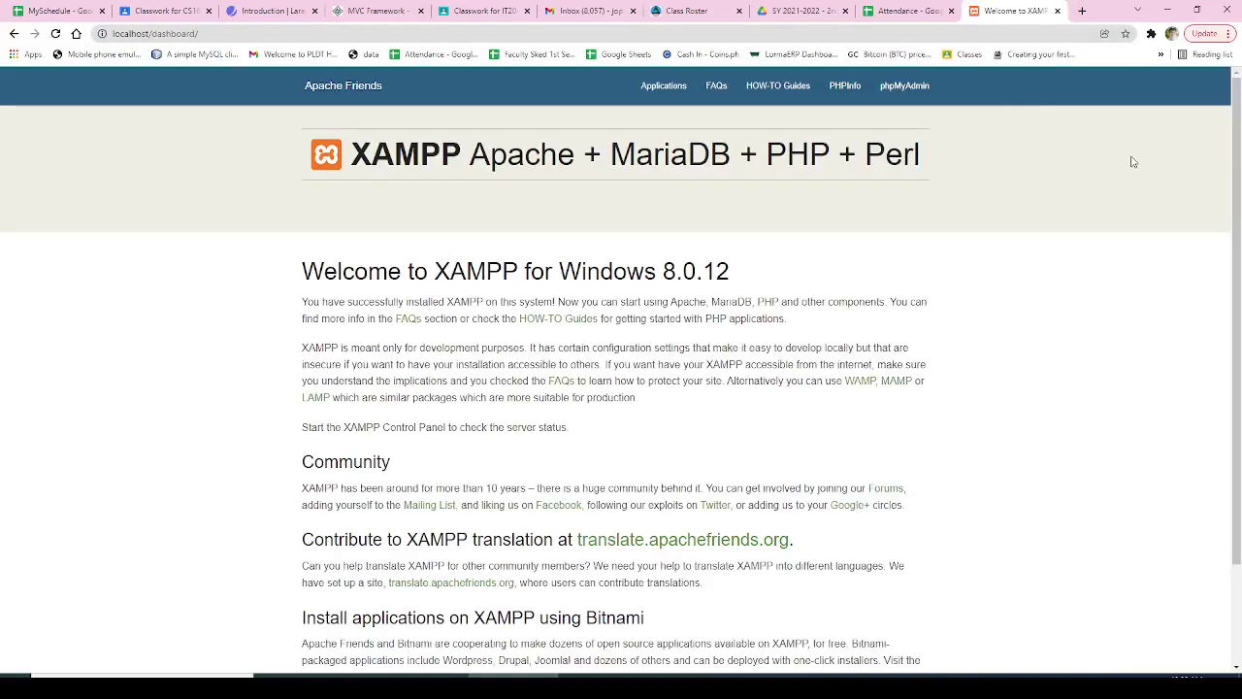
click(852, 86)
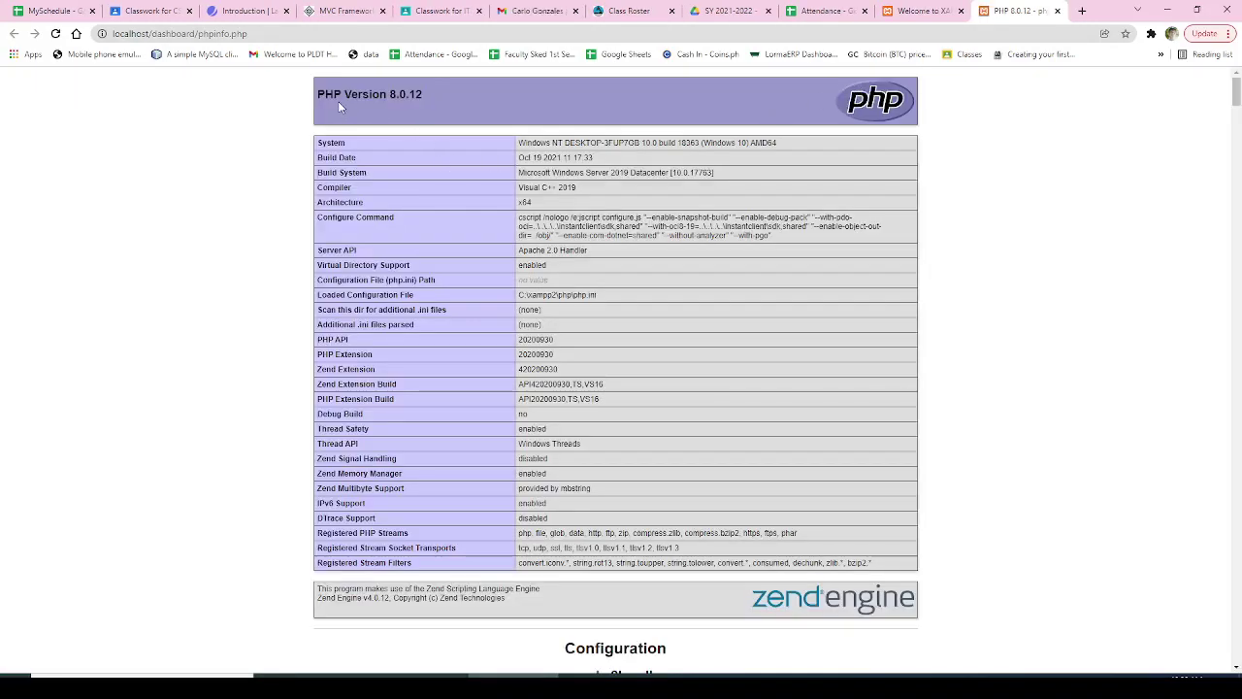
drag(339, 107, 406, 94)
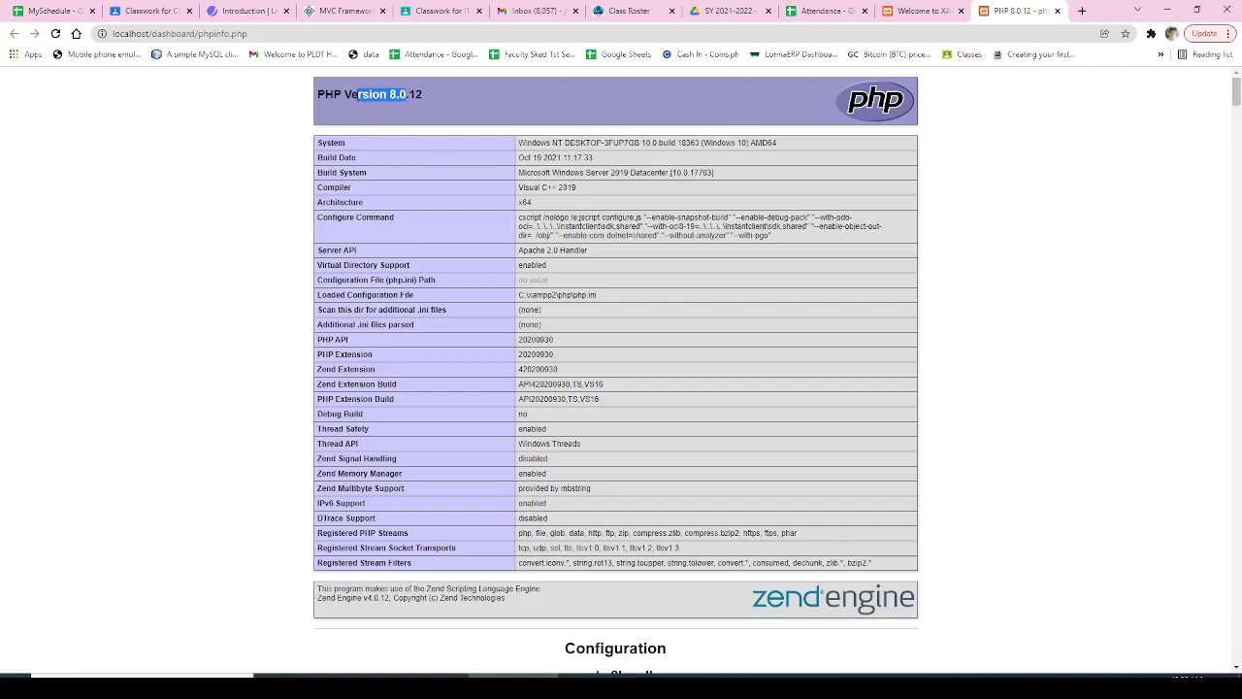
click(398, 94)
Compare the PHP info page with the Installer post's version requirement and expand the "Video Demo - Installation" post
click(150, 10)
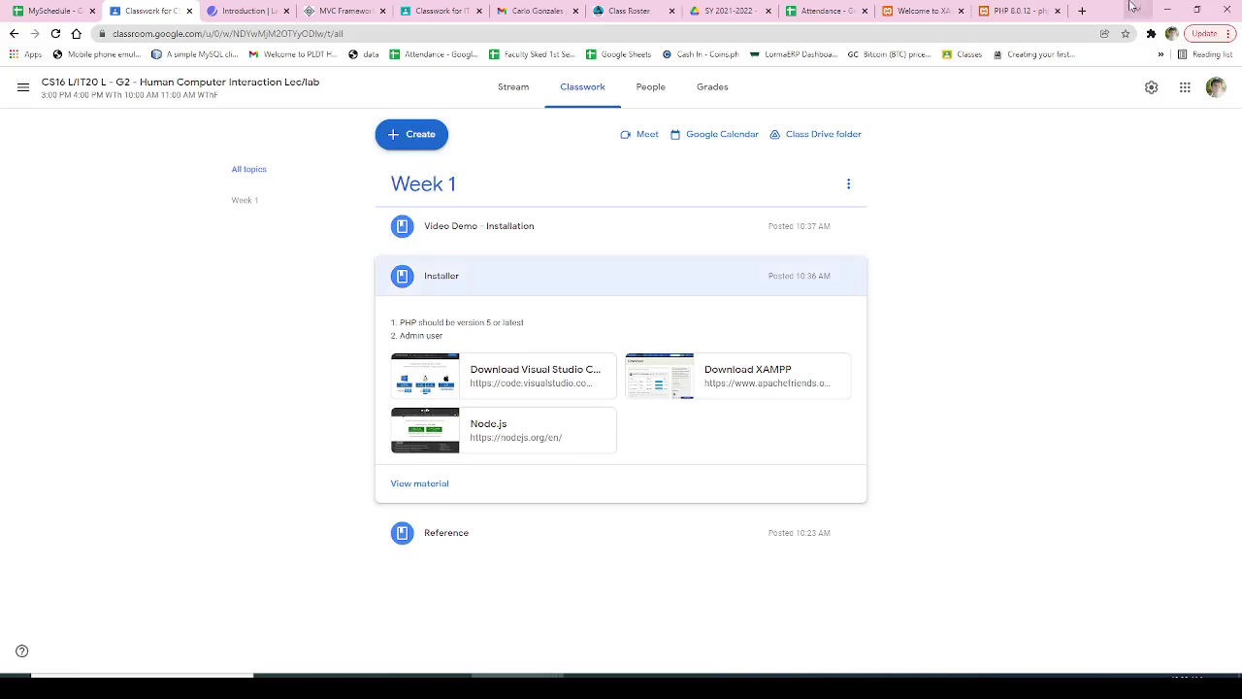
click(1015, 10)
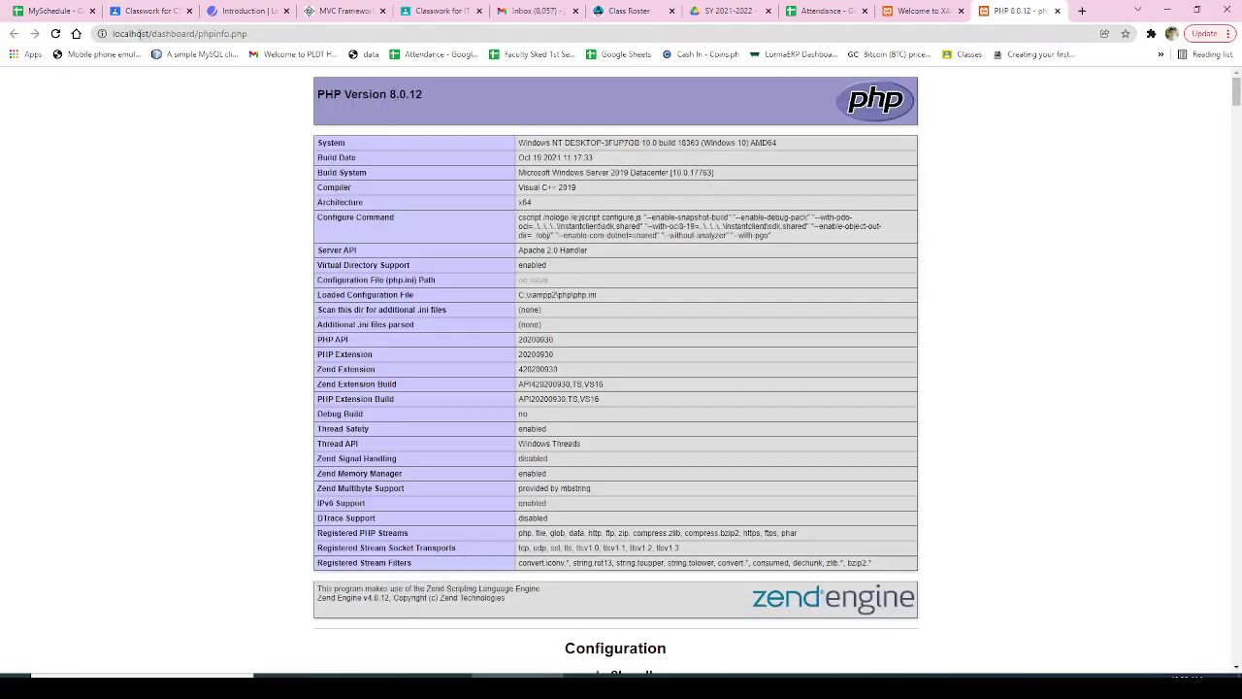
click(151, 11)
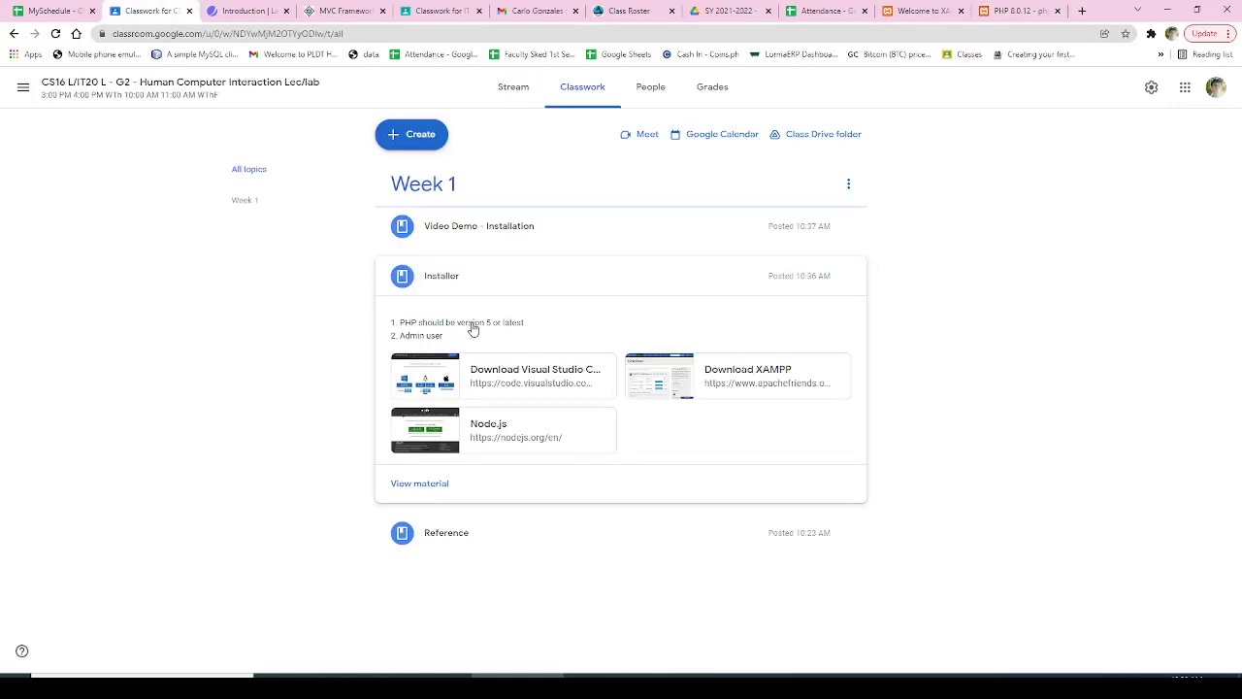
click(582, 238)
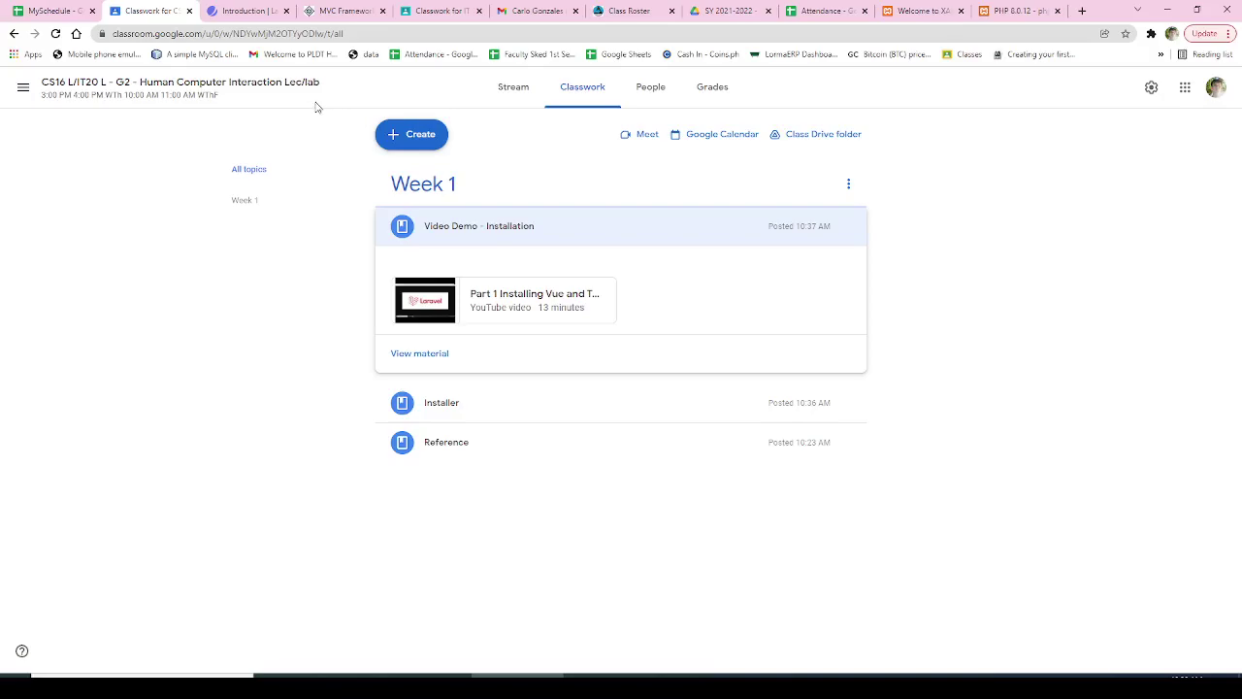
Review the Feb 9 attendance on the CS16 and IT20-G2 sheets of the Attendance spreadsheet
click(823, 11)
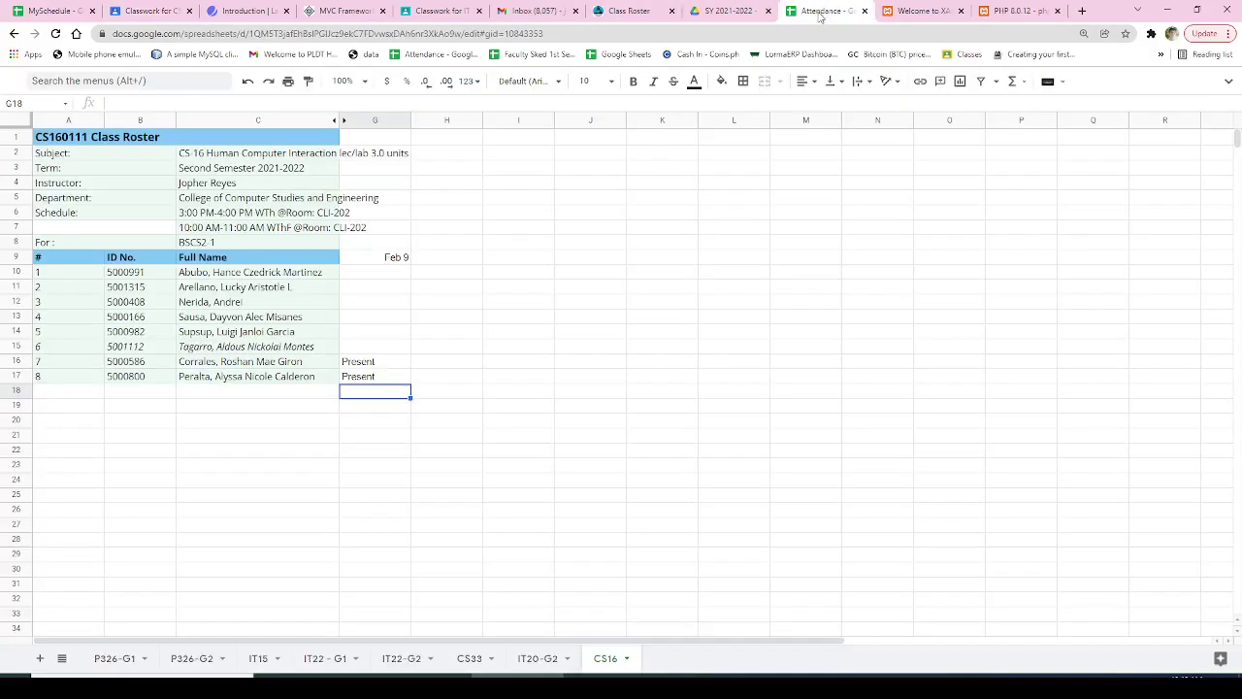
click(648, 244)
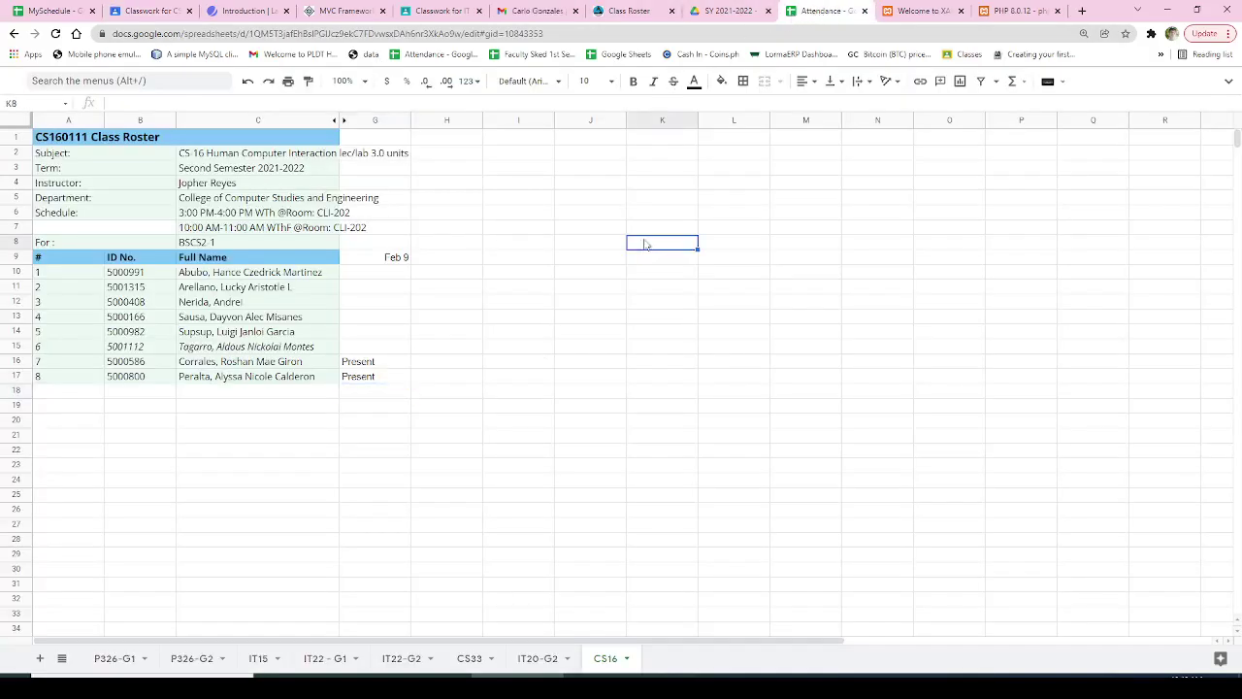
click(540, 659)
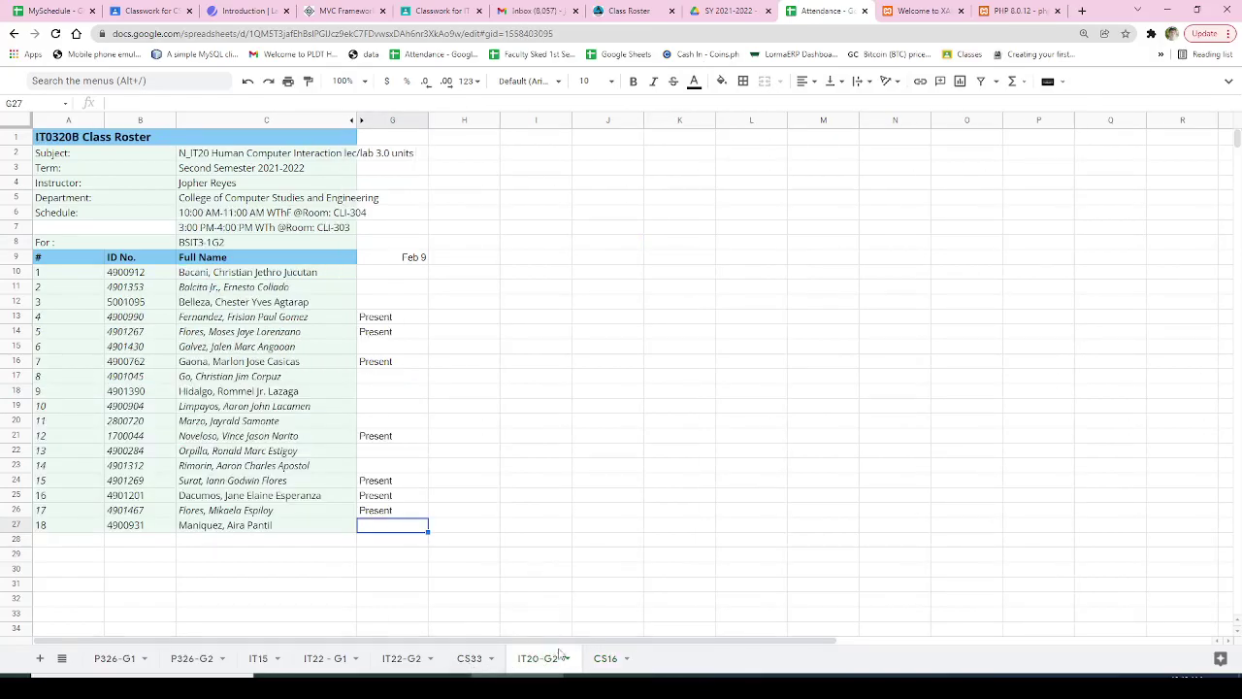
drag(579, 407, 580, 422)
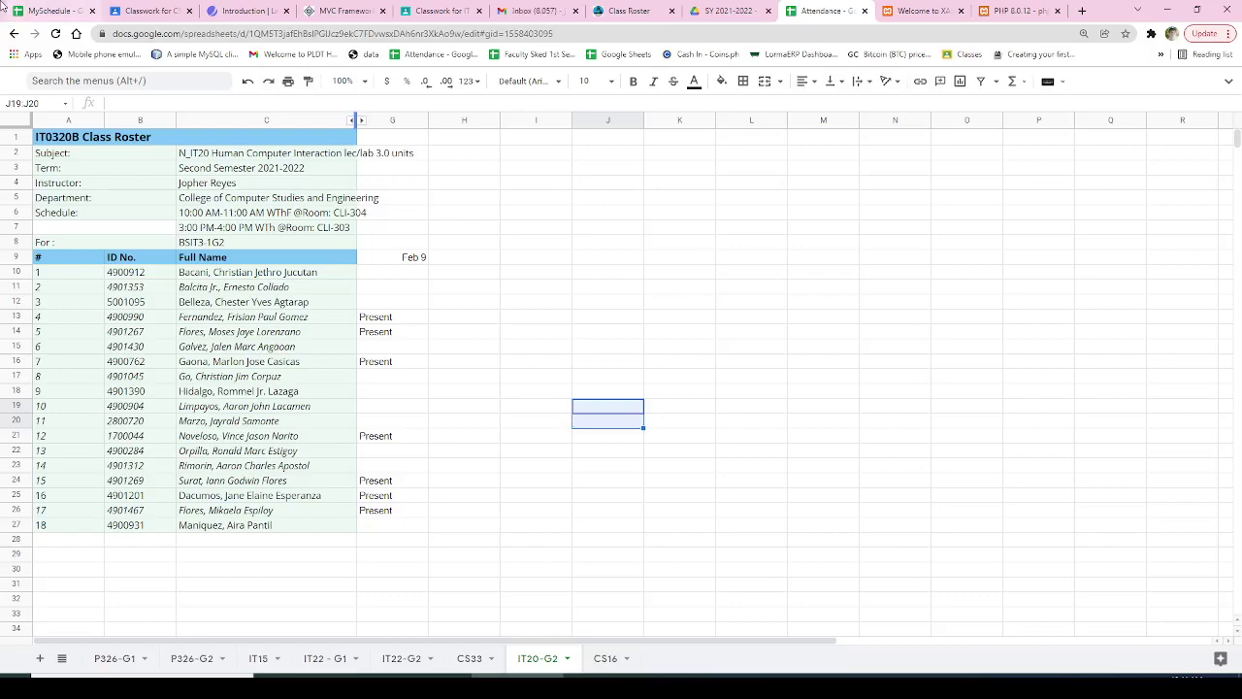
Unhide the Gender, Course and YL columns (D to F) on the IT20-G2 and CS16 attendance sheets
click(161, 10)
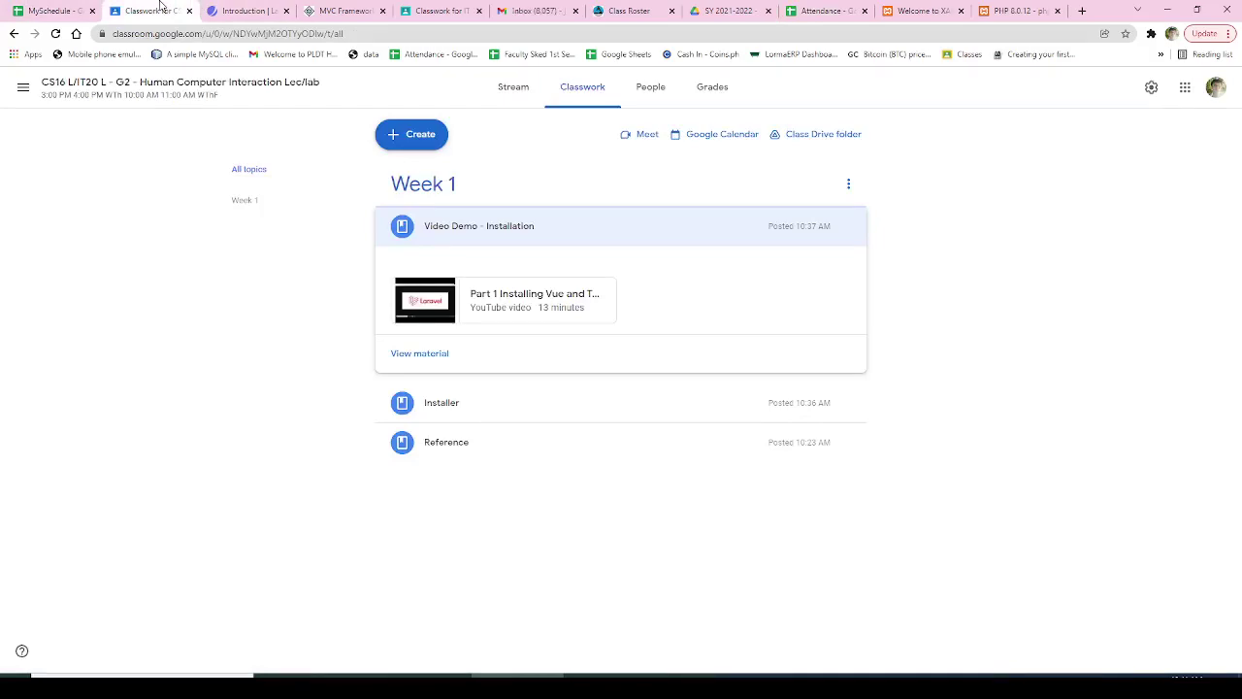
click(826, 12)
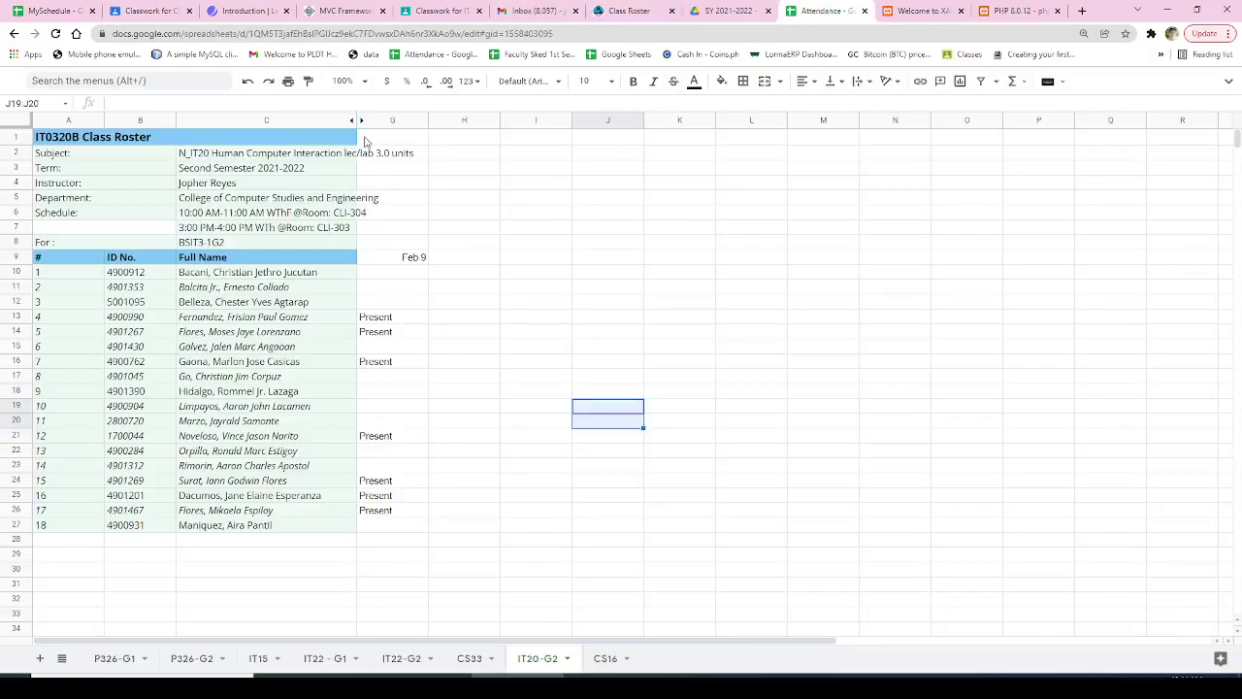
click(359, 120)
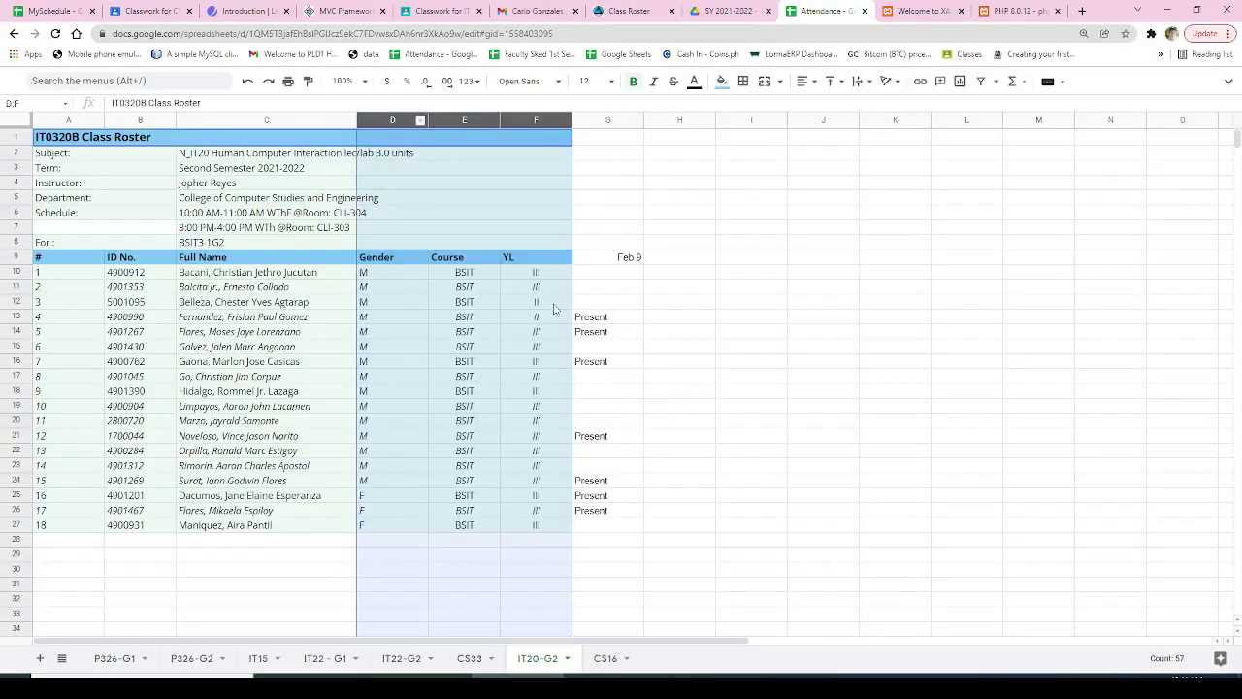
click(602, 658)
click(346, 123)
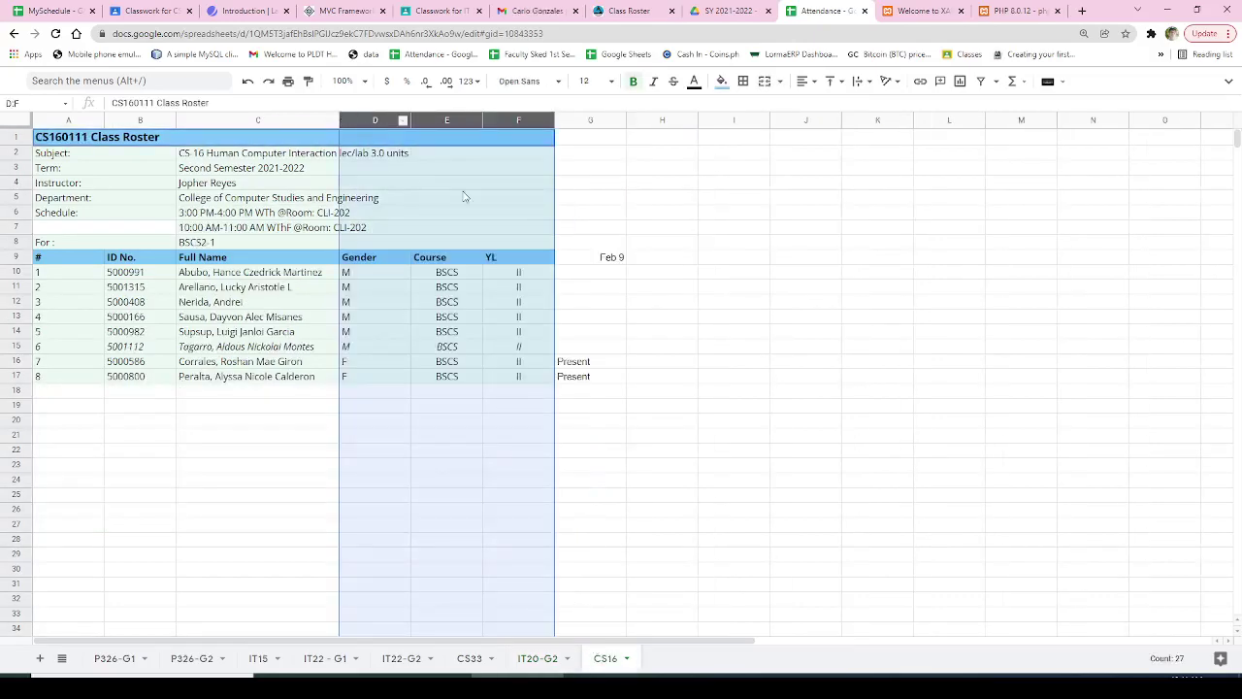
click(653, 233)
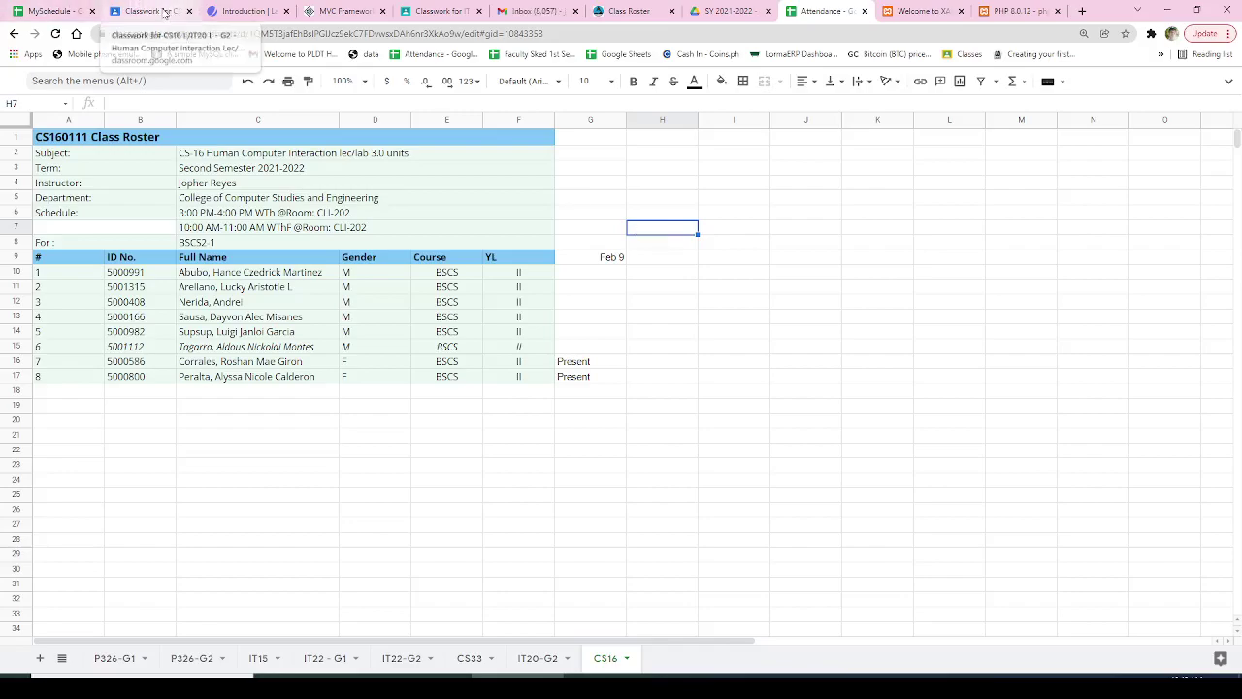
Preview the "Part 1 Installing Vue and Tailwind" video in the CS16 classwork, skipping to about 7:35 and 11:24, and close it
click(162, 13)
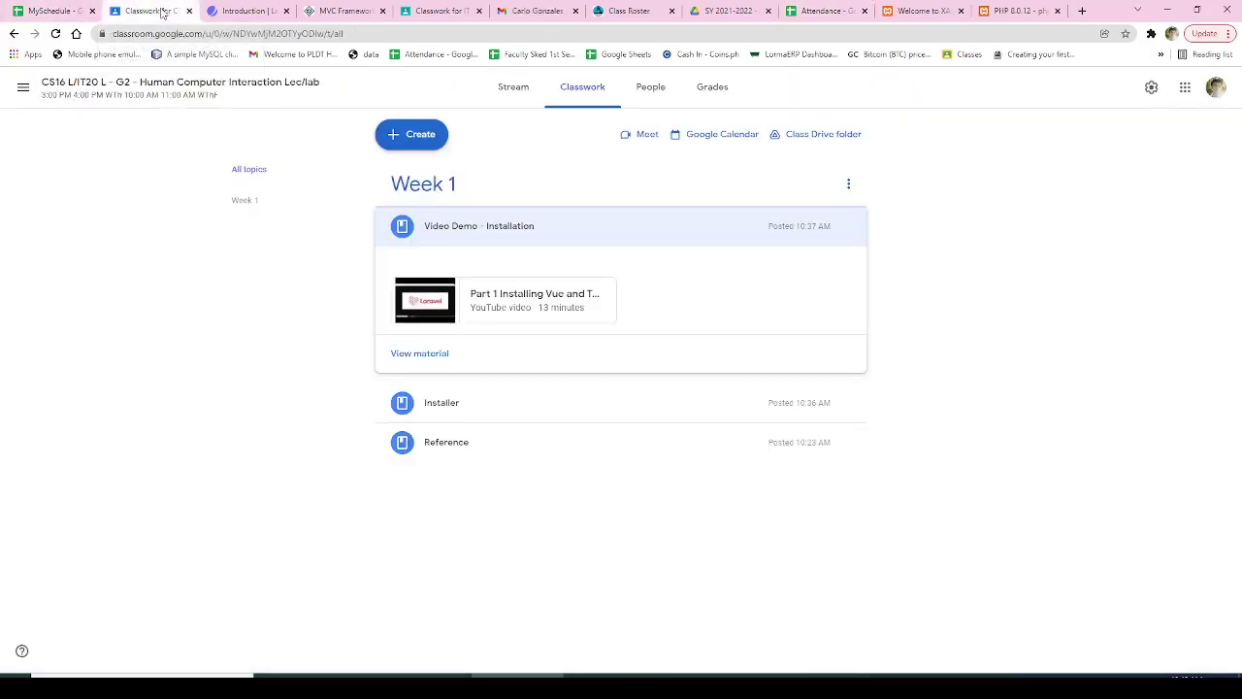
click(529, 311)
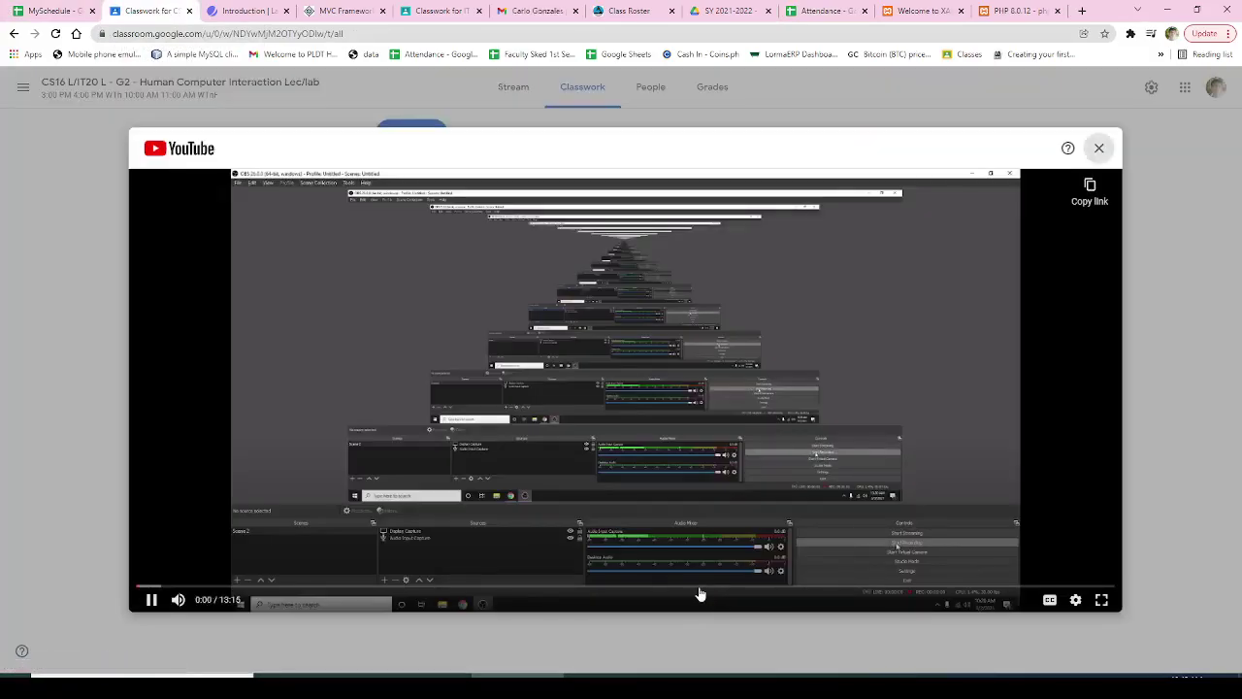
click(699, 588)
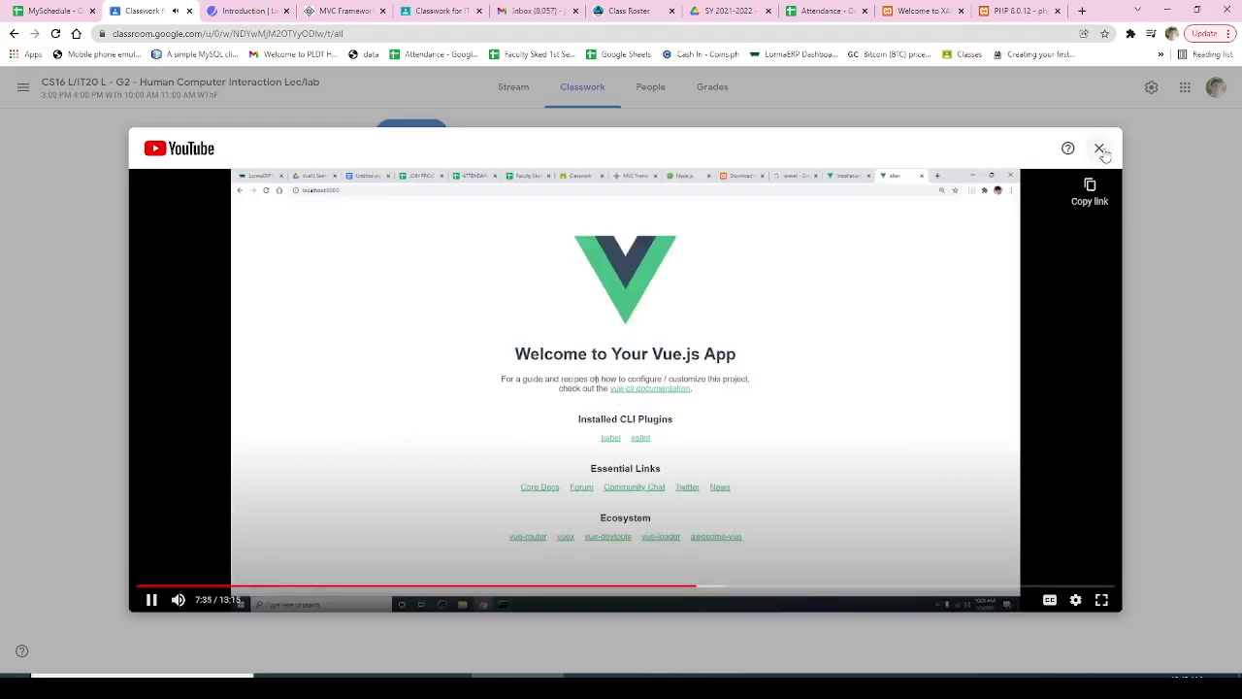
click(977, 588)
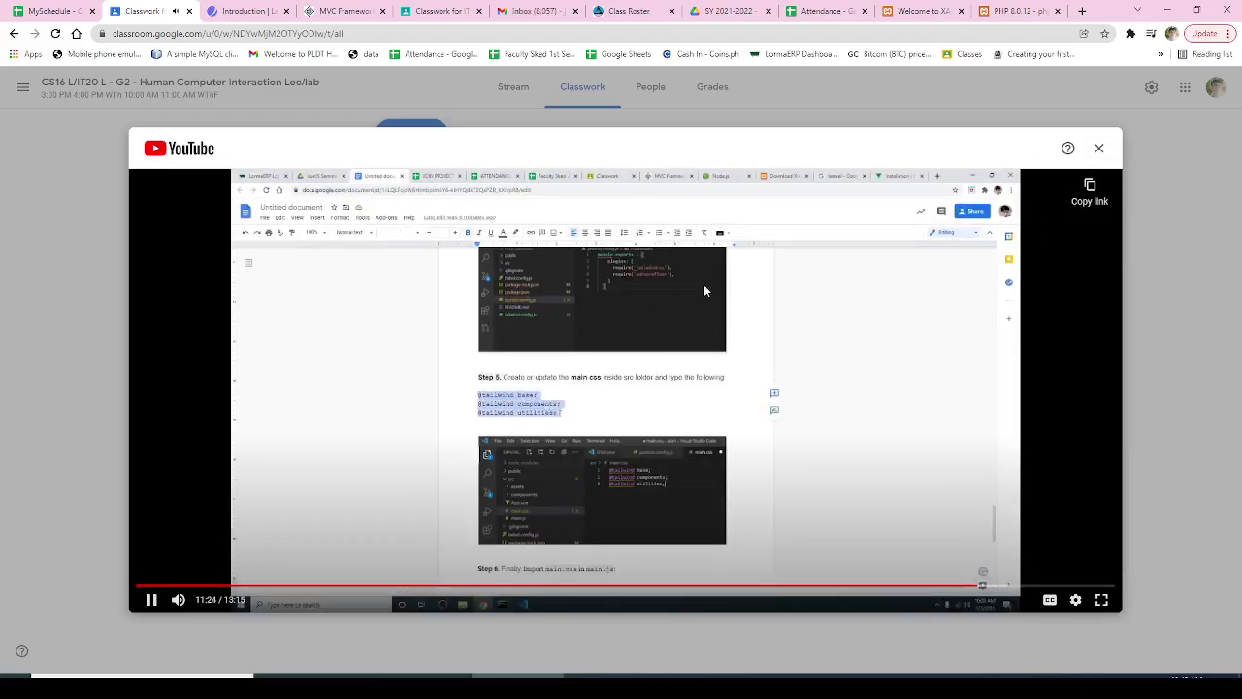
click(870, 426)
click(1099, 148)
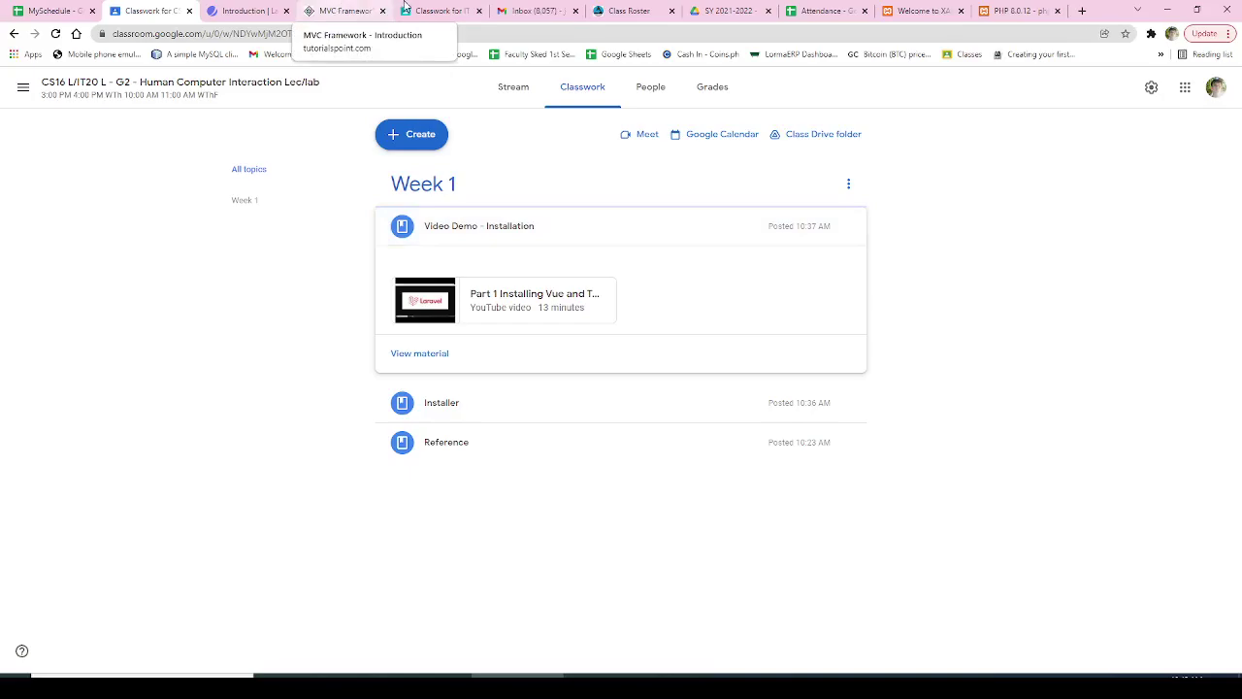
Review the Web Design Activity and the Vue Router "Reference" and "Creating a router" posts in the archived IT20-G1 classwork
click(406, 8)
scroll(563, 379, up, 2)
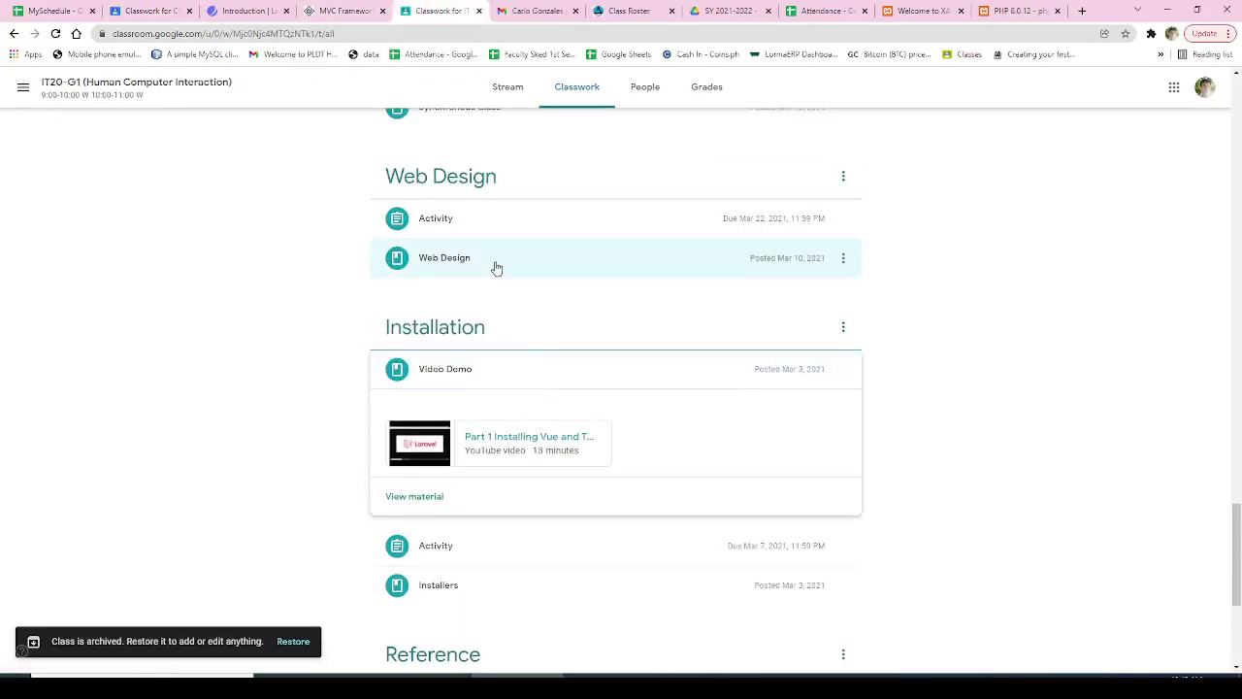
click(499, 229)
scroll(524, 349, up, 3)
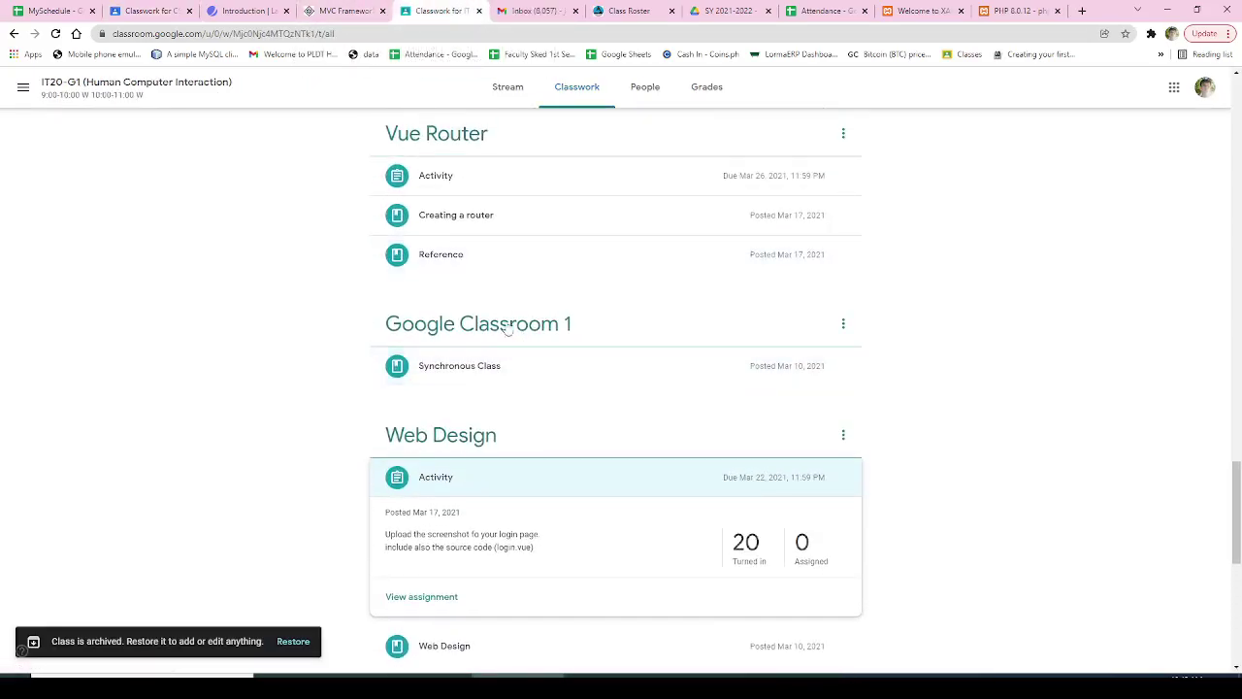
click(494, 259)
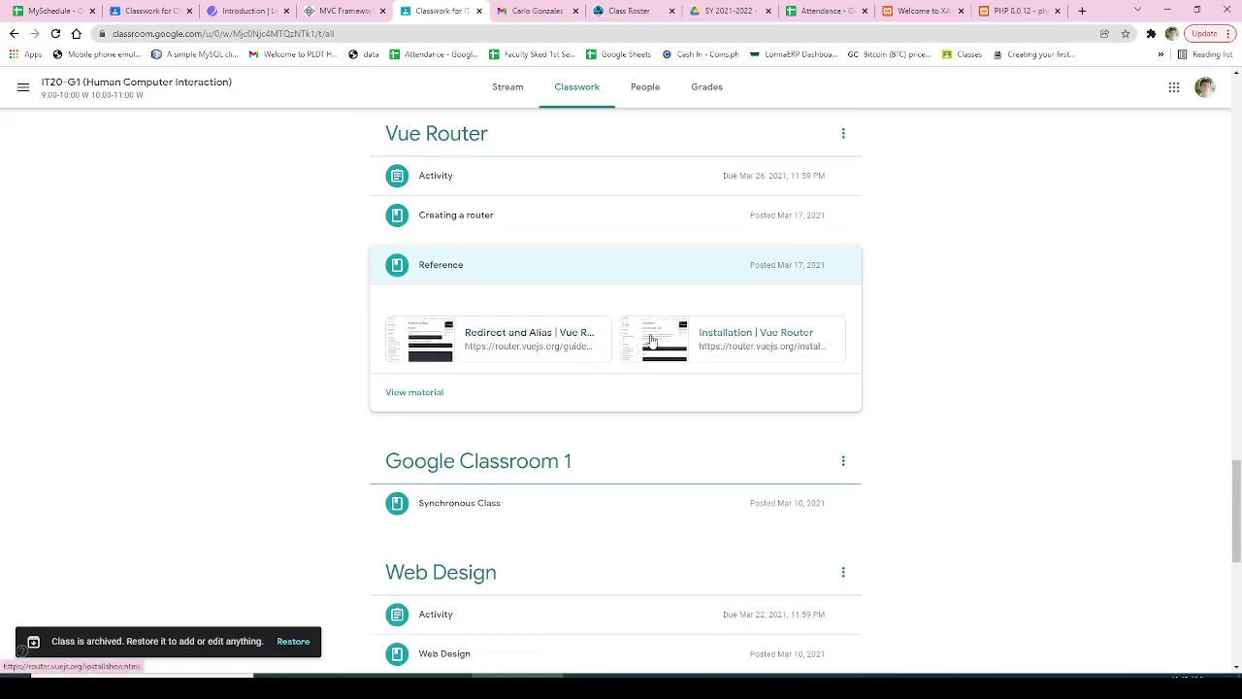
click(504, 218)
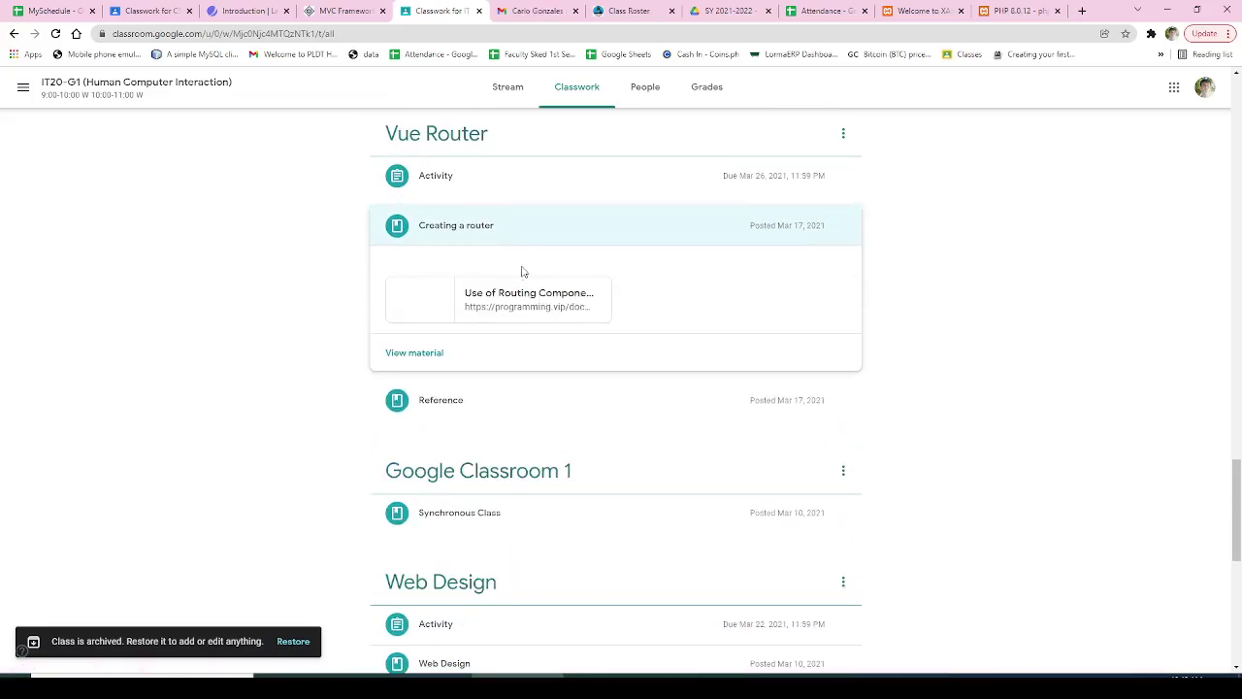
Skim the linked "Use of Routing Component" article from the Creating a router post and close it
click(549, 325)
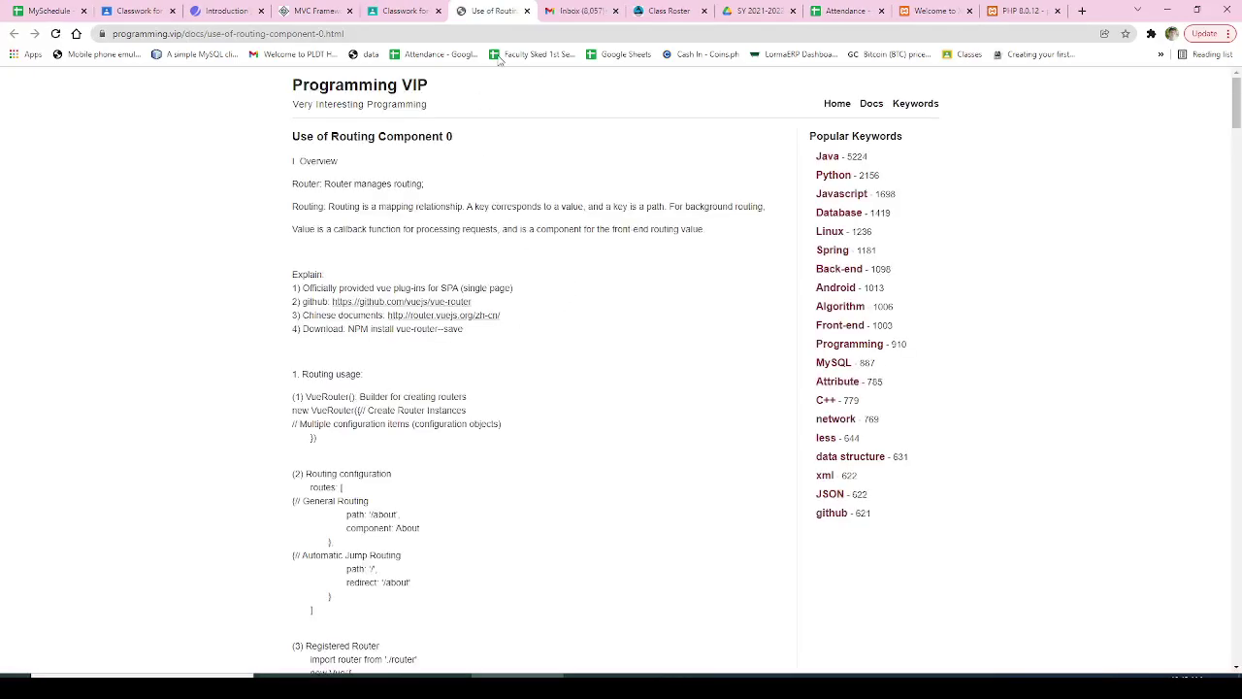
scroll(466, 175, down, 4)
scroll(472, 203, up, 5)
click(527, 11)
scroll(488, 211, up, 2)
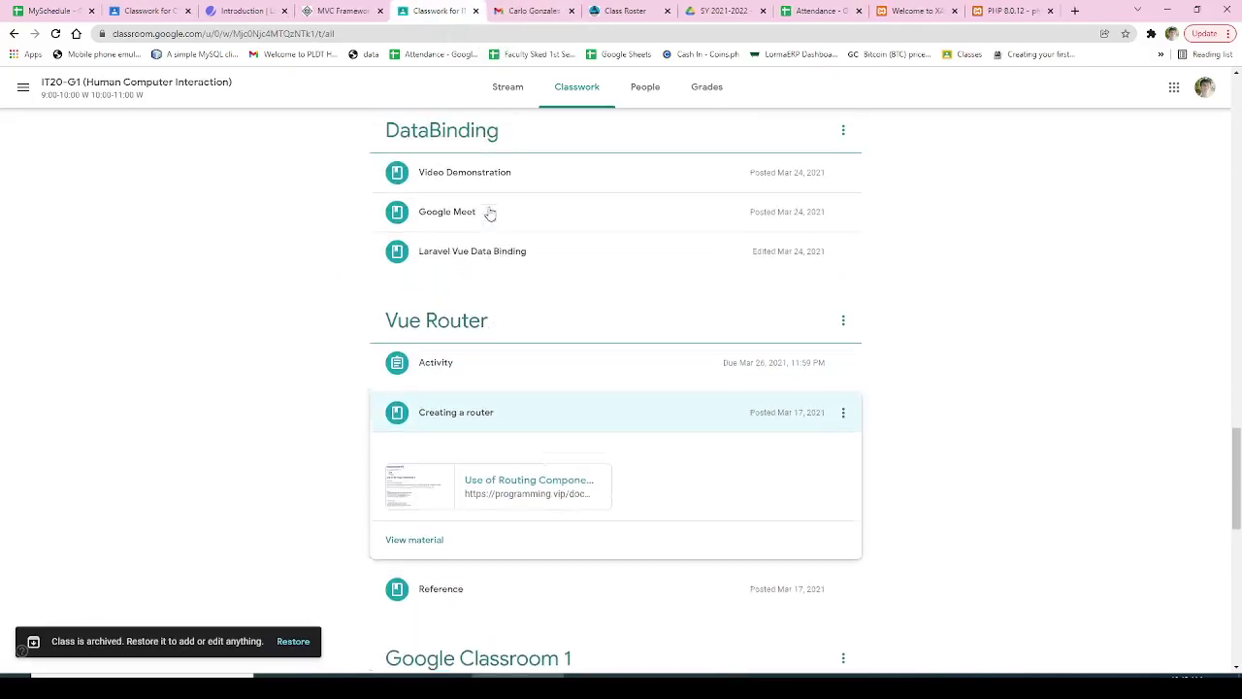
Page through Laravel Summary.pdf from the "Laravel Vue Data Binding" post under DataBinding and close the preview
click(492, 264)
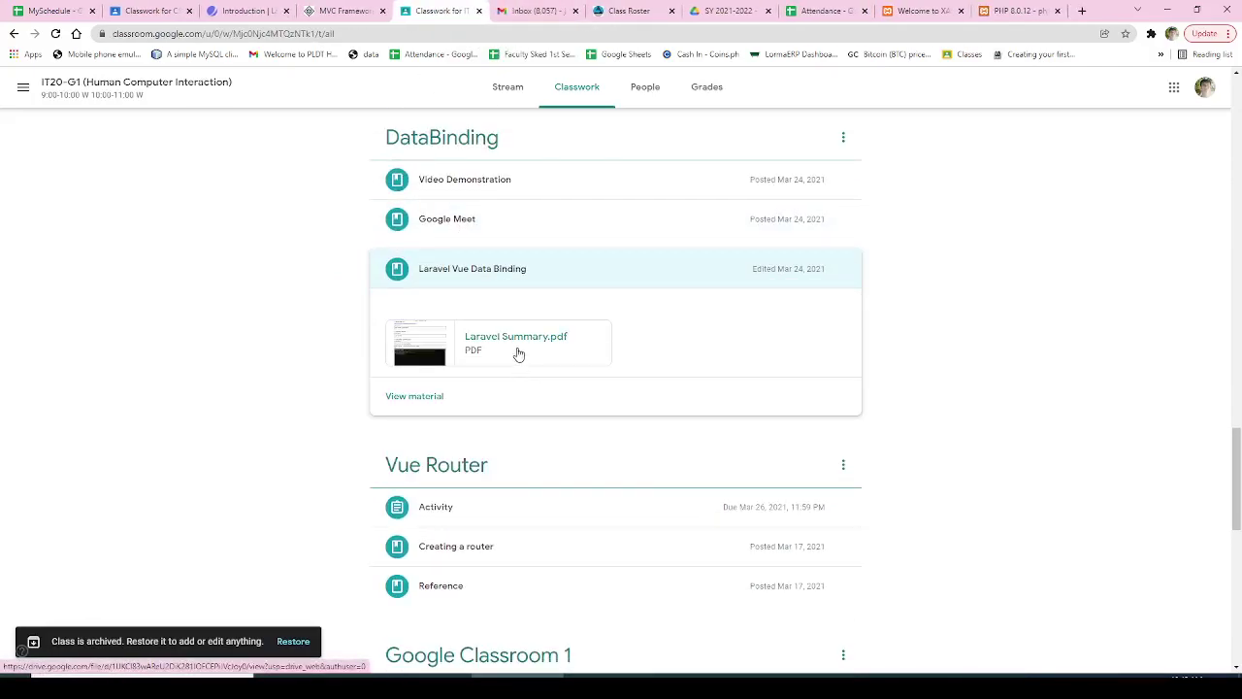
click(514, 351)
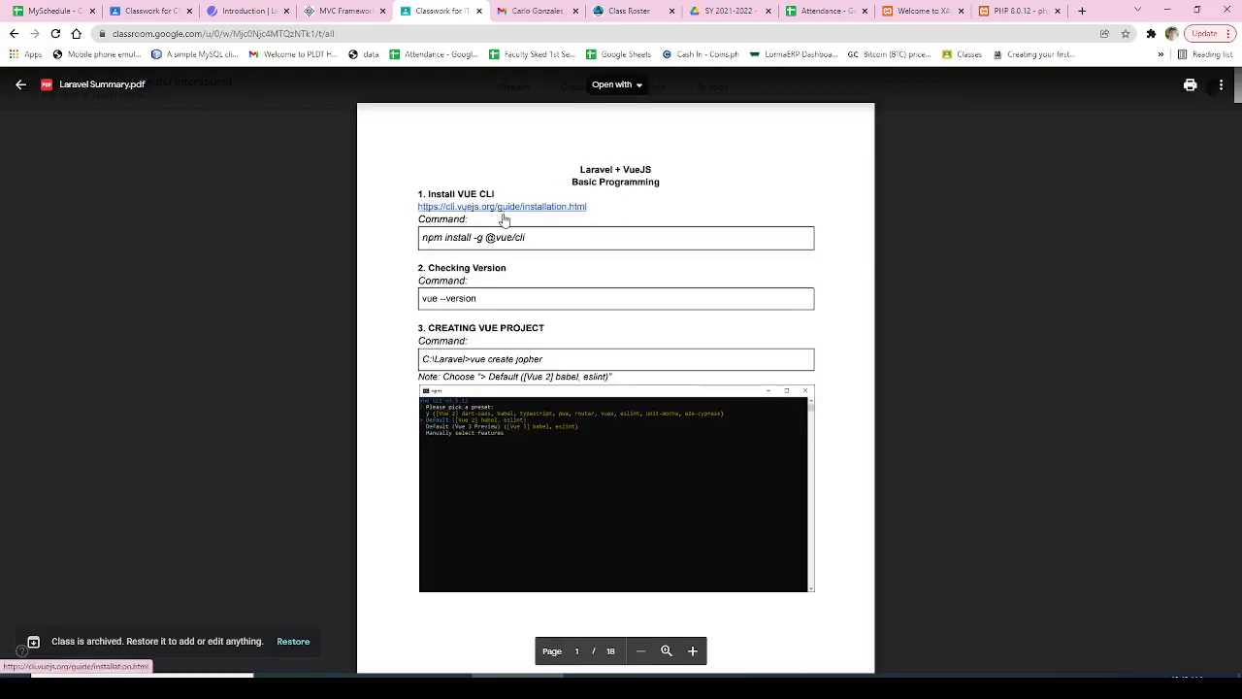
scroll(450, 207, down, 7)
scroll(560, 354, down, 15)
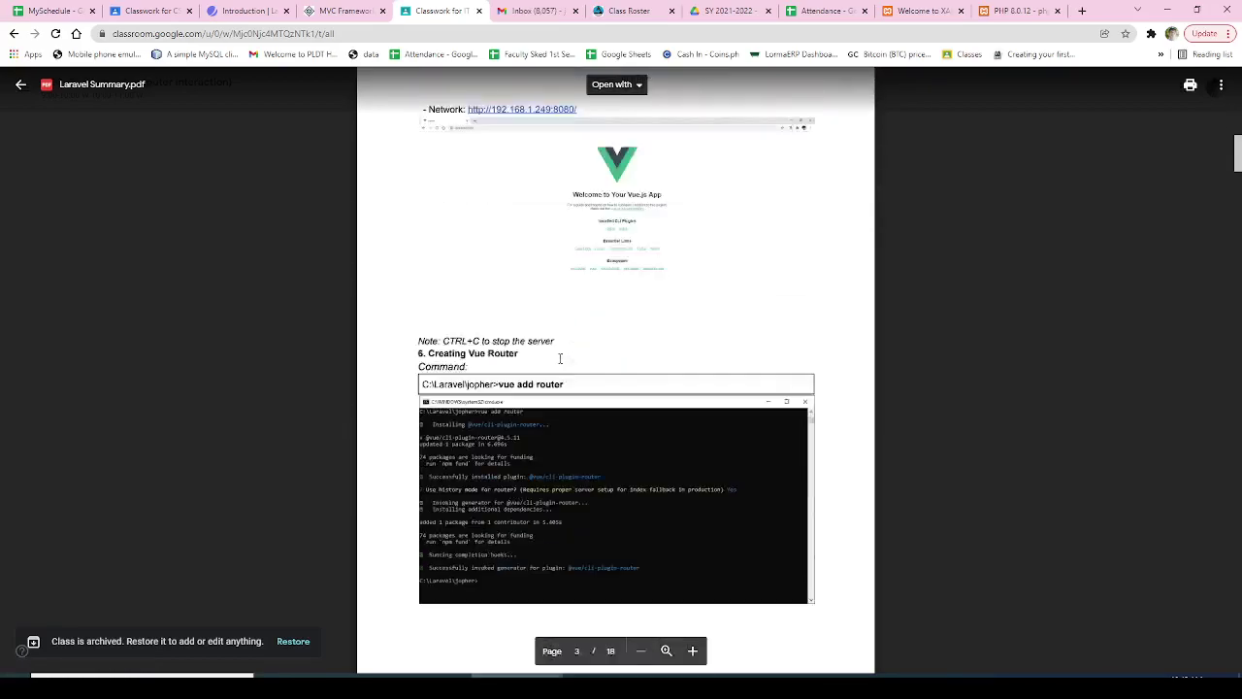
scroll(560, 355, down, 20)
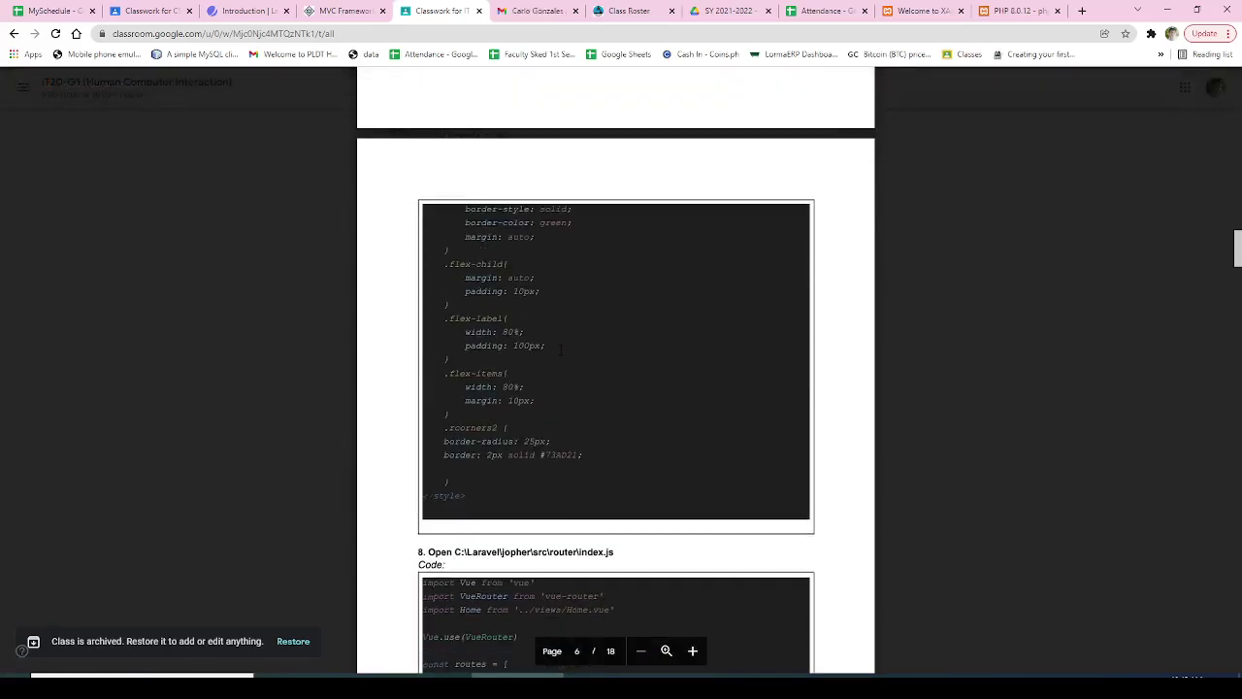
scroll(561, 349, down, 15)
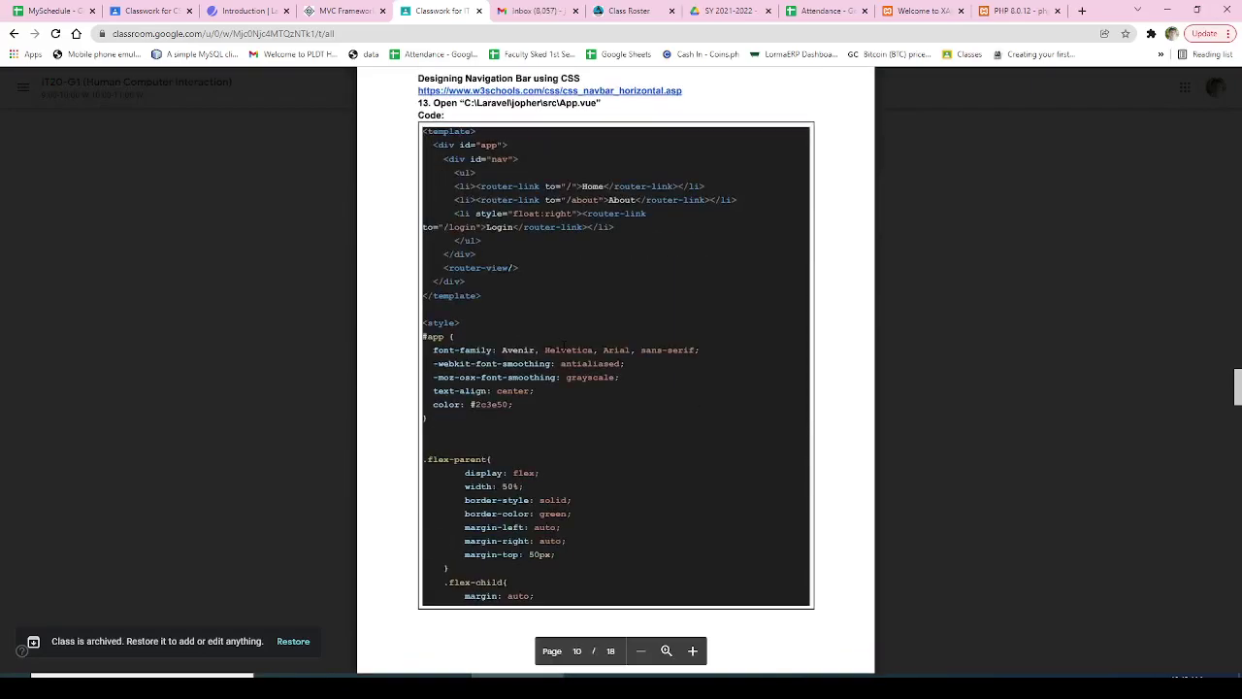
scroll(566, 342, down, 20)
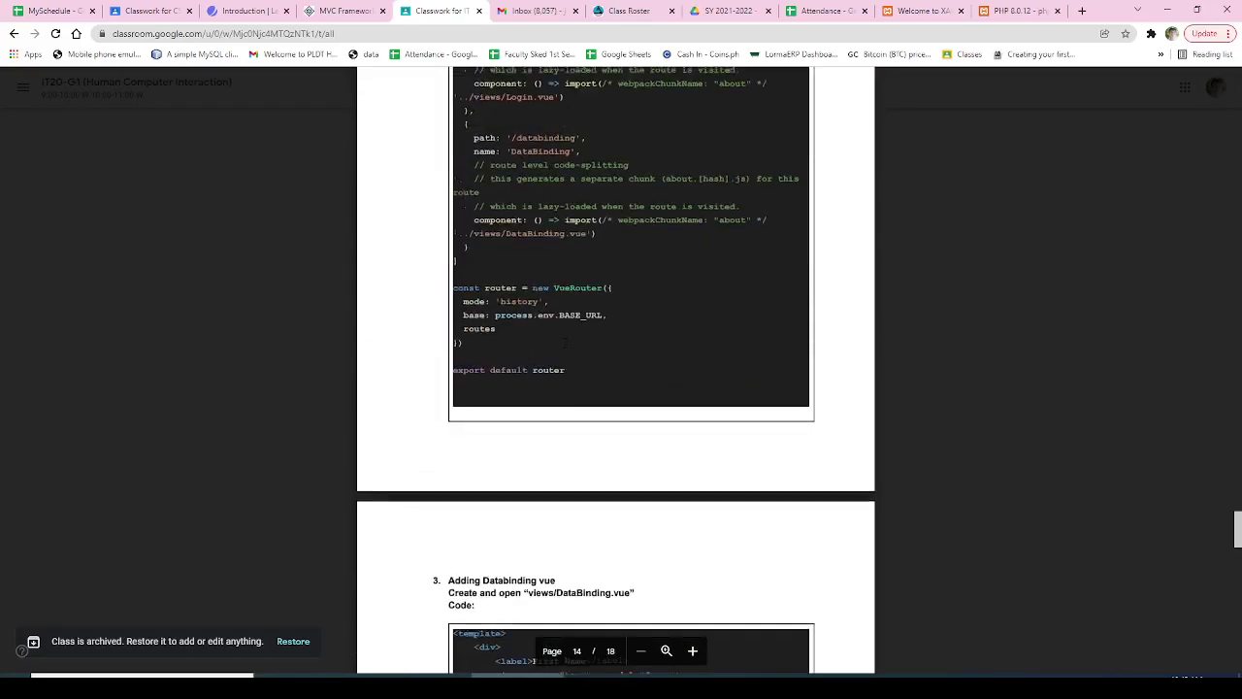
scroll(570, 342, down, 5)
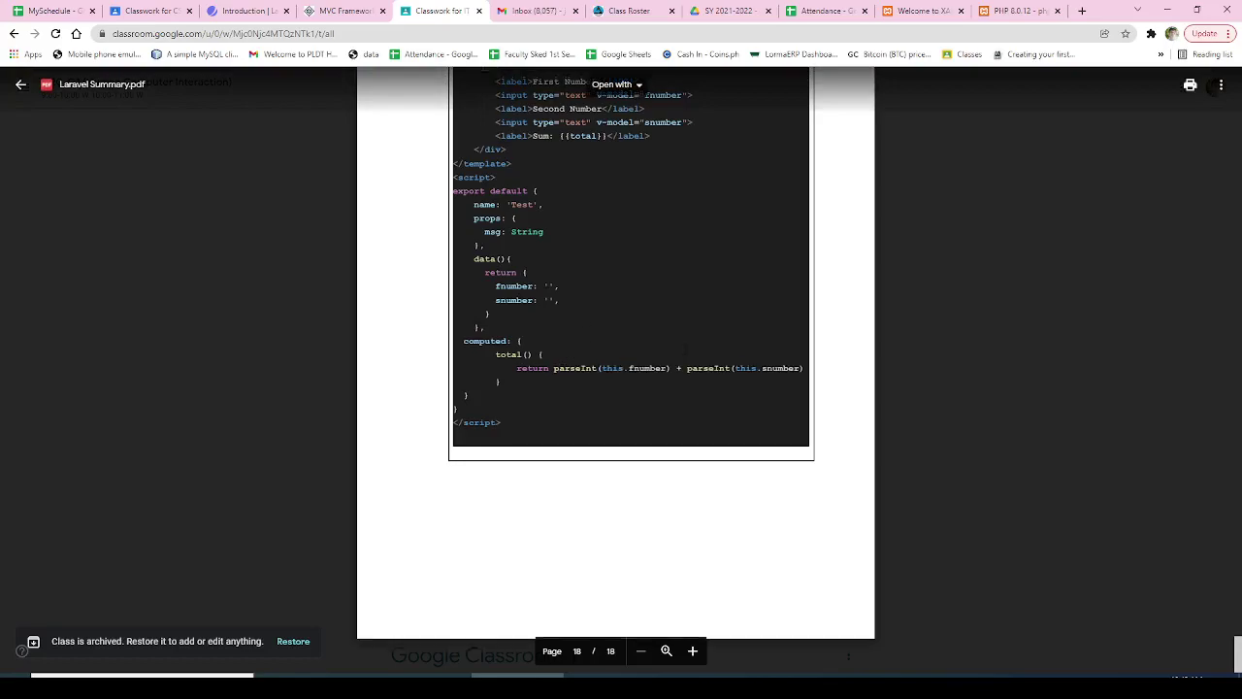
scroll(974, 287, up, 8)
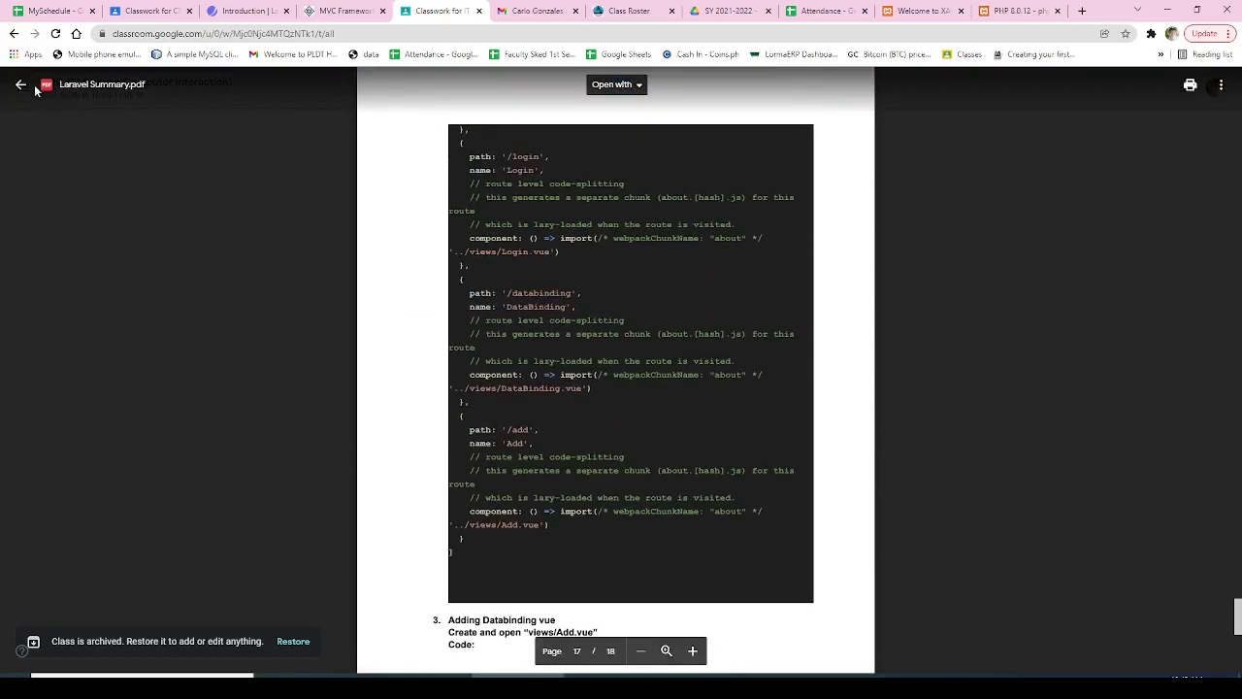
click(20, 84)
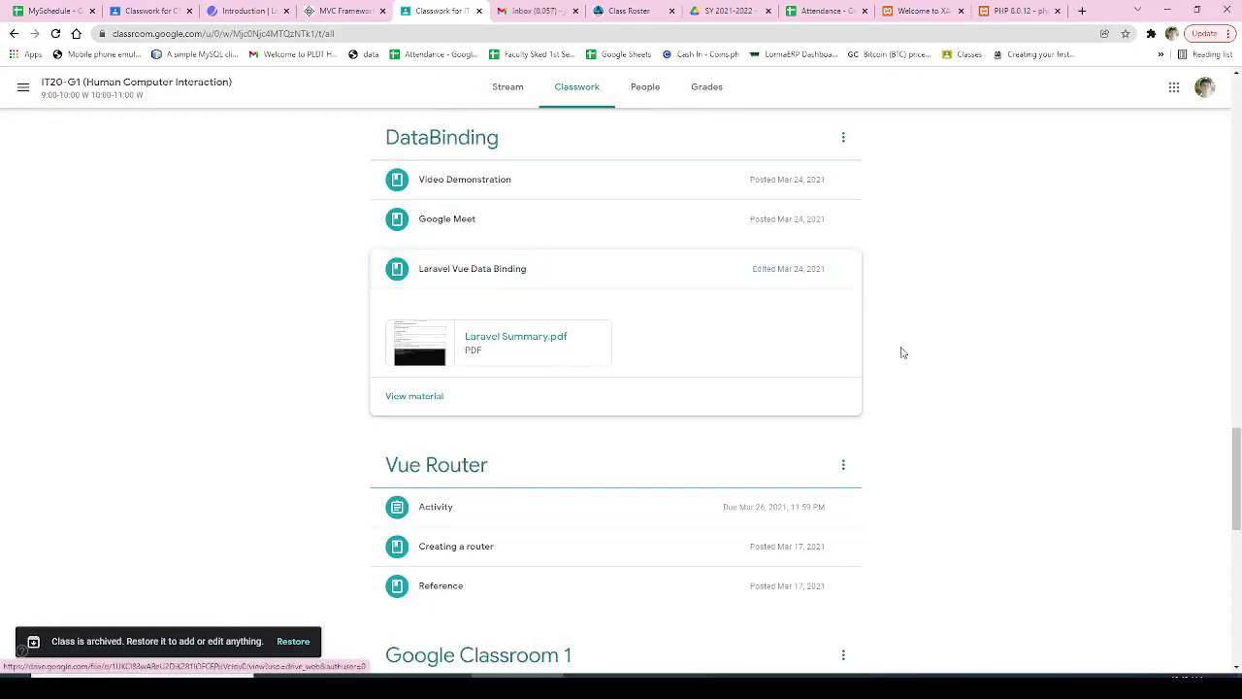
View the Reference topic on its own page and return to the full IT20-G1 classwork list
scroll(899, 352, down, 10)
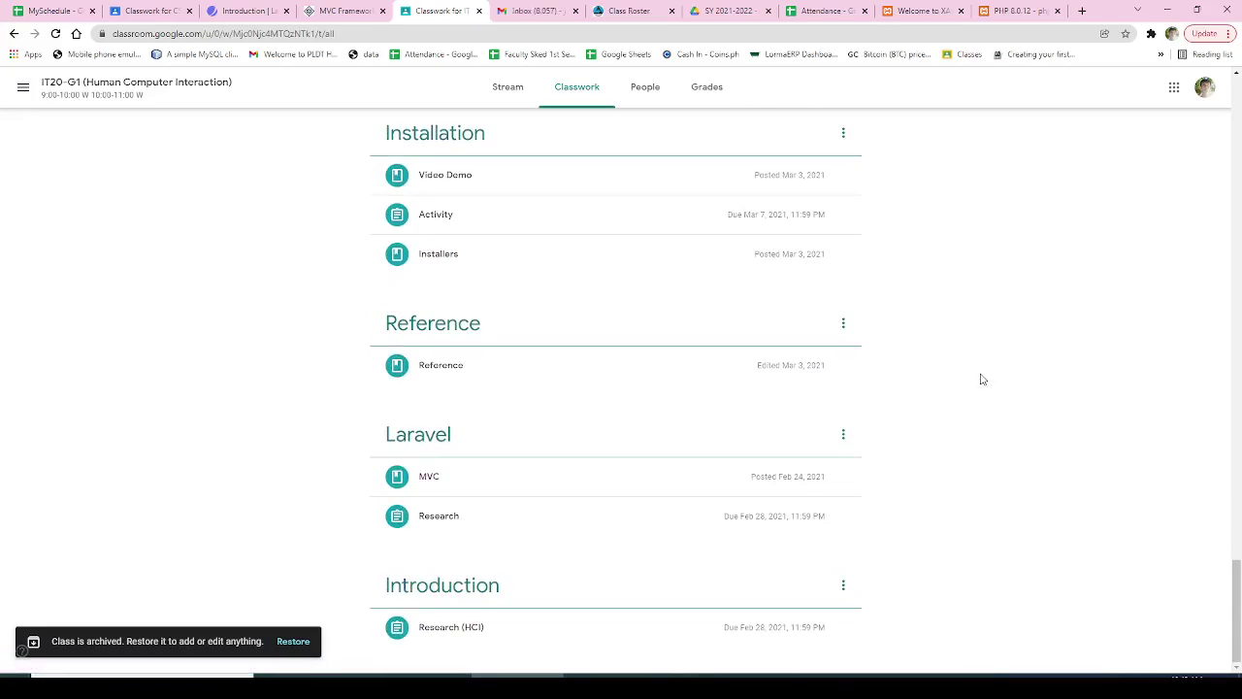
click(596, 349)
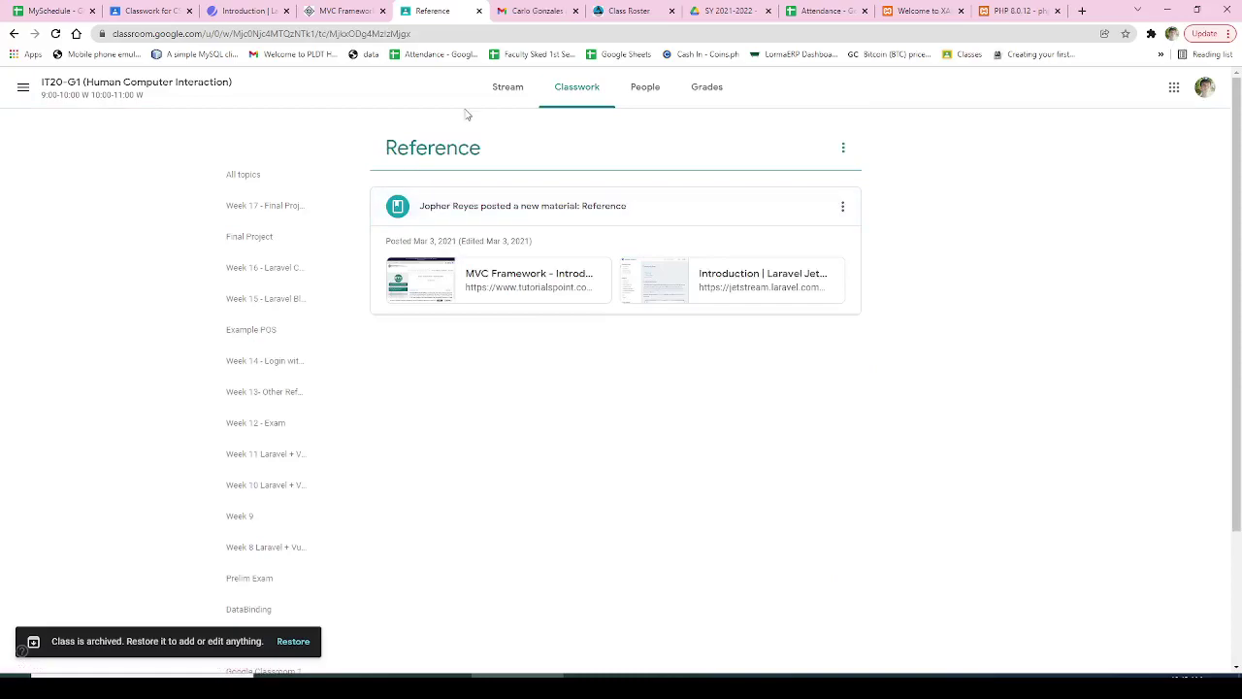
click(198, 85)
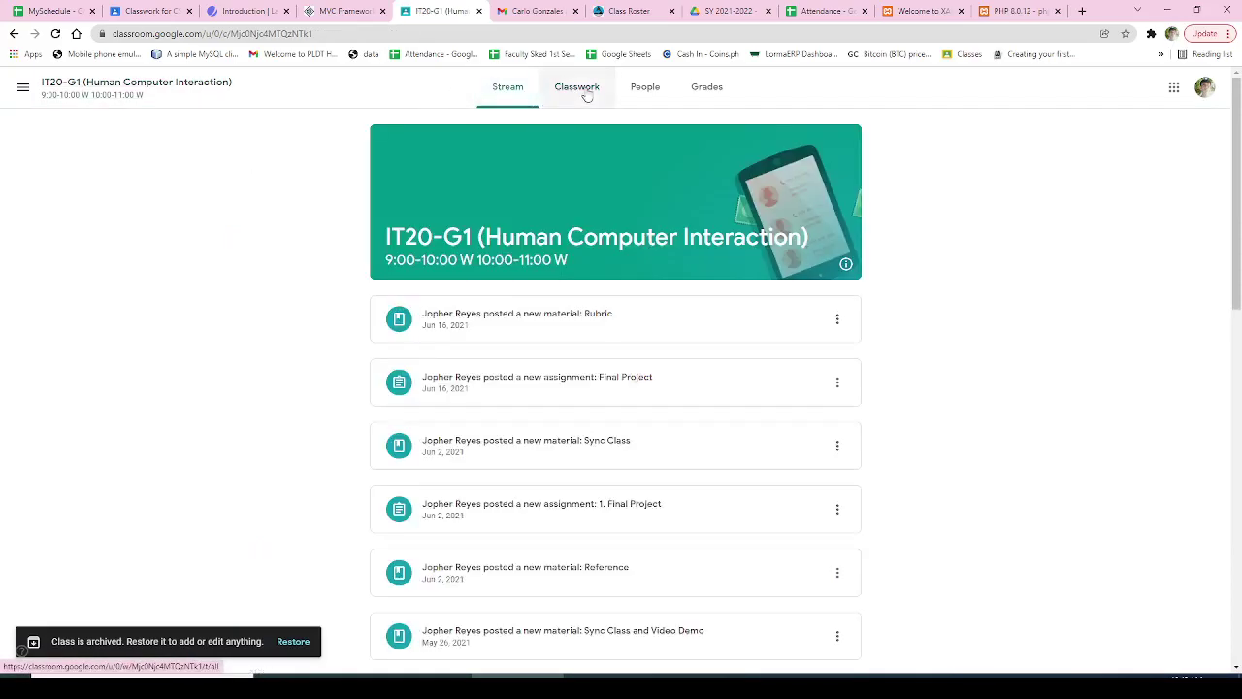
click(574, 87)
scroll(529, 408, down, 1)
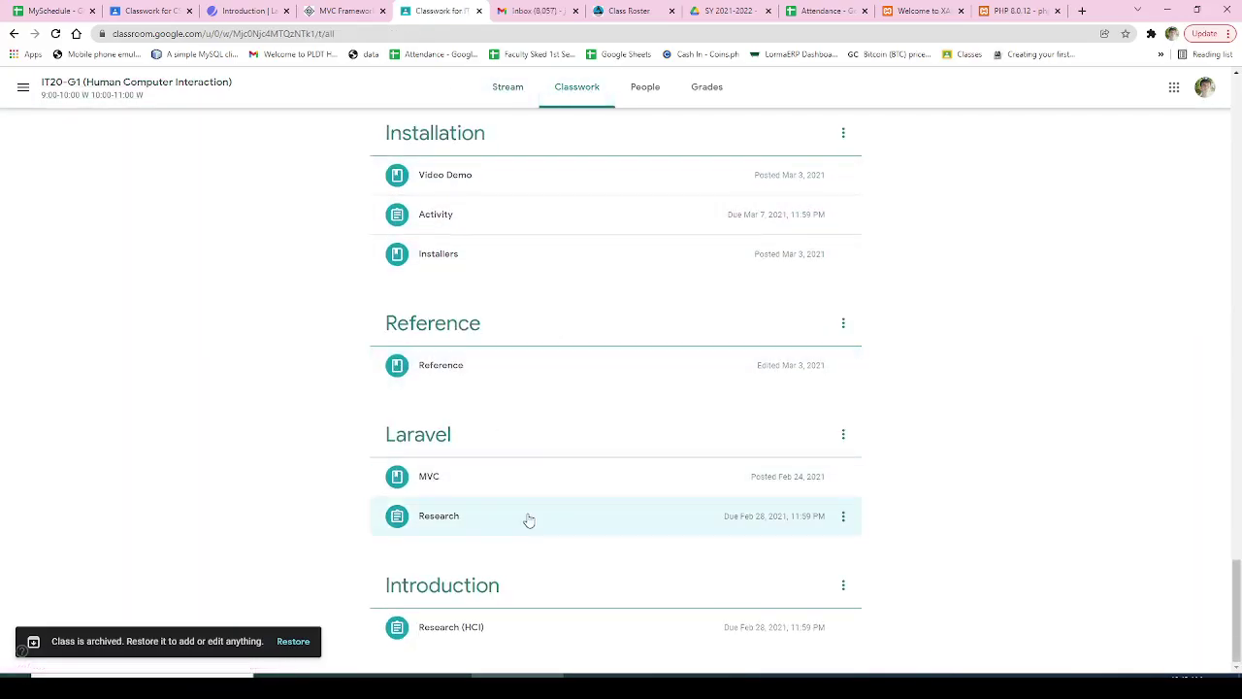
Review the Installers, Video Demo and Activity posts under Installation and the Reference post in the archived IT20-G1 classwork
click(500, 268)
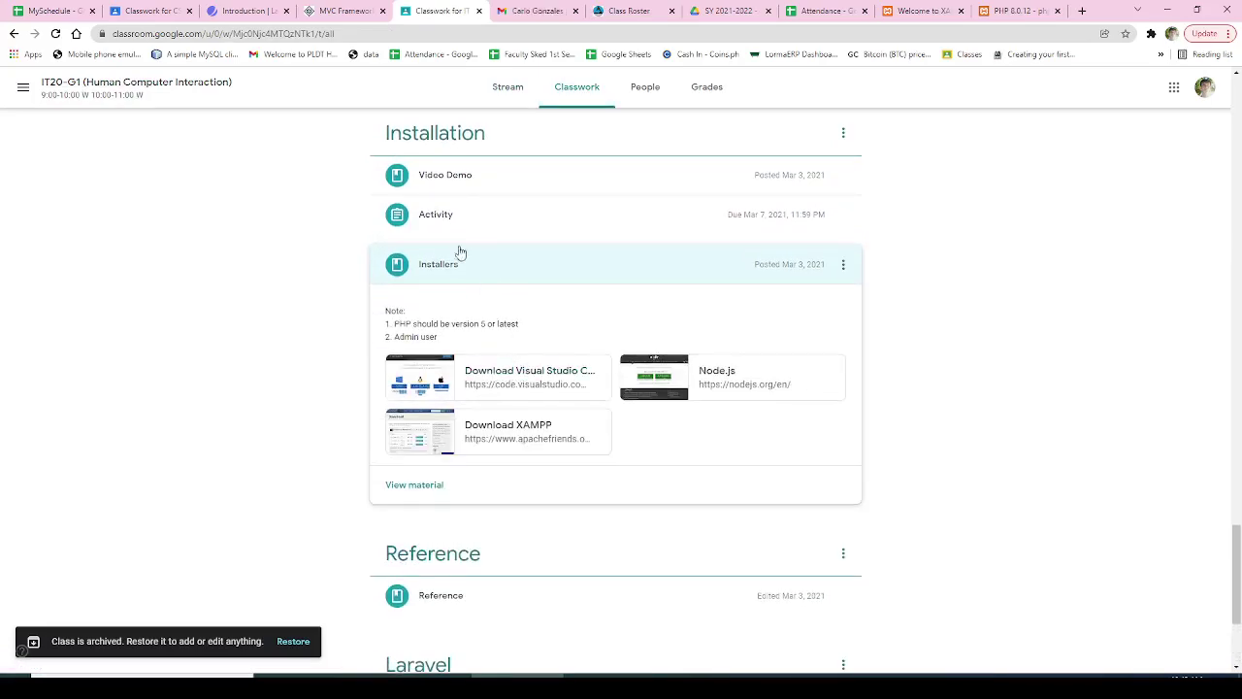
click(458, 215)
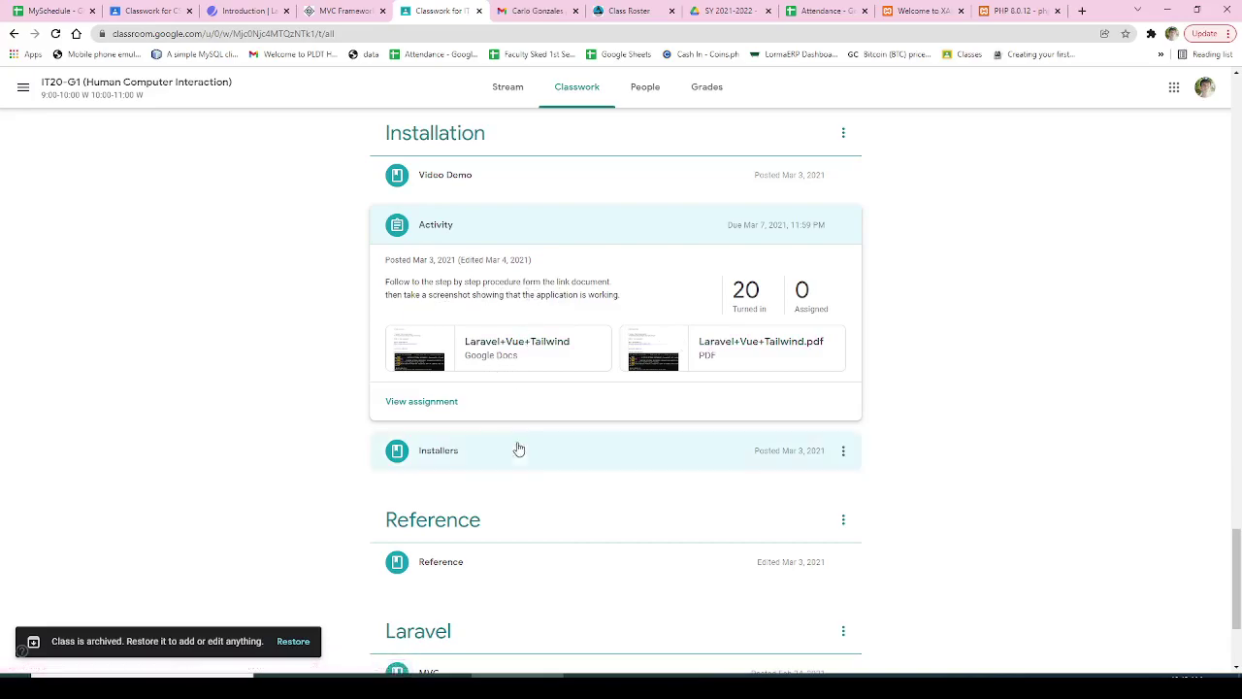
scroll(518, 449, down, 2)
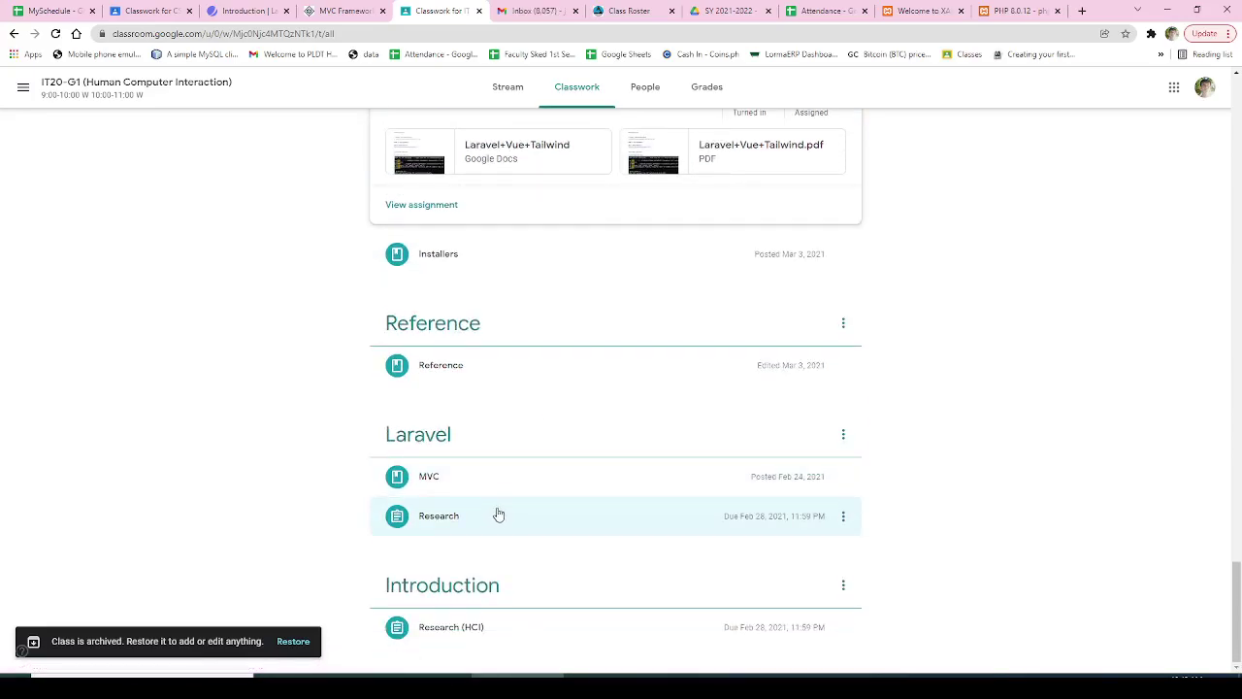
click(498, 378)
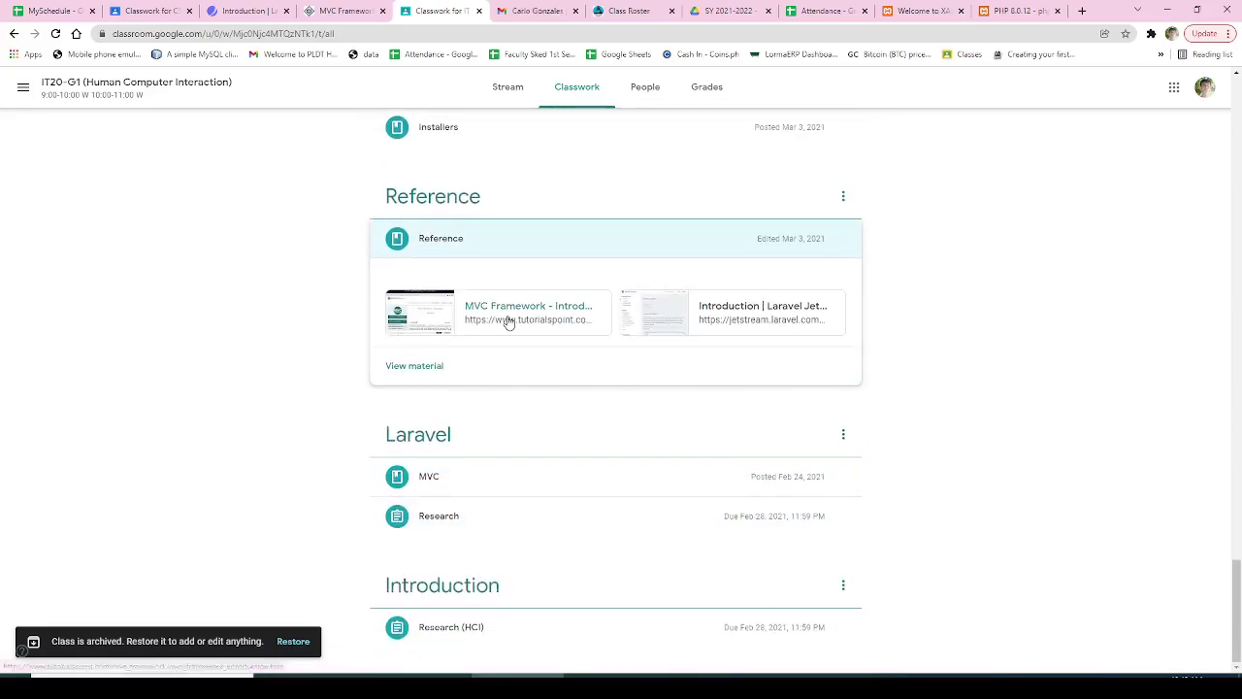
scroll(505, 323, up, 1)
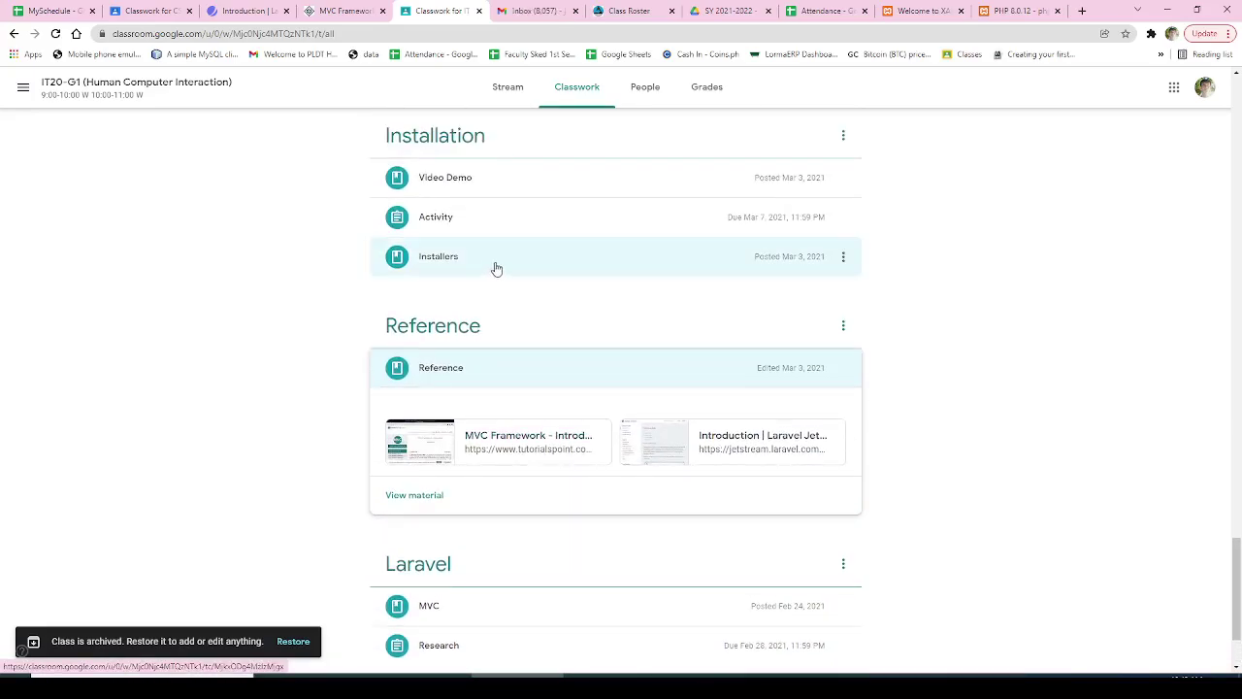
click(494, 266)
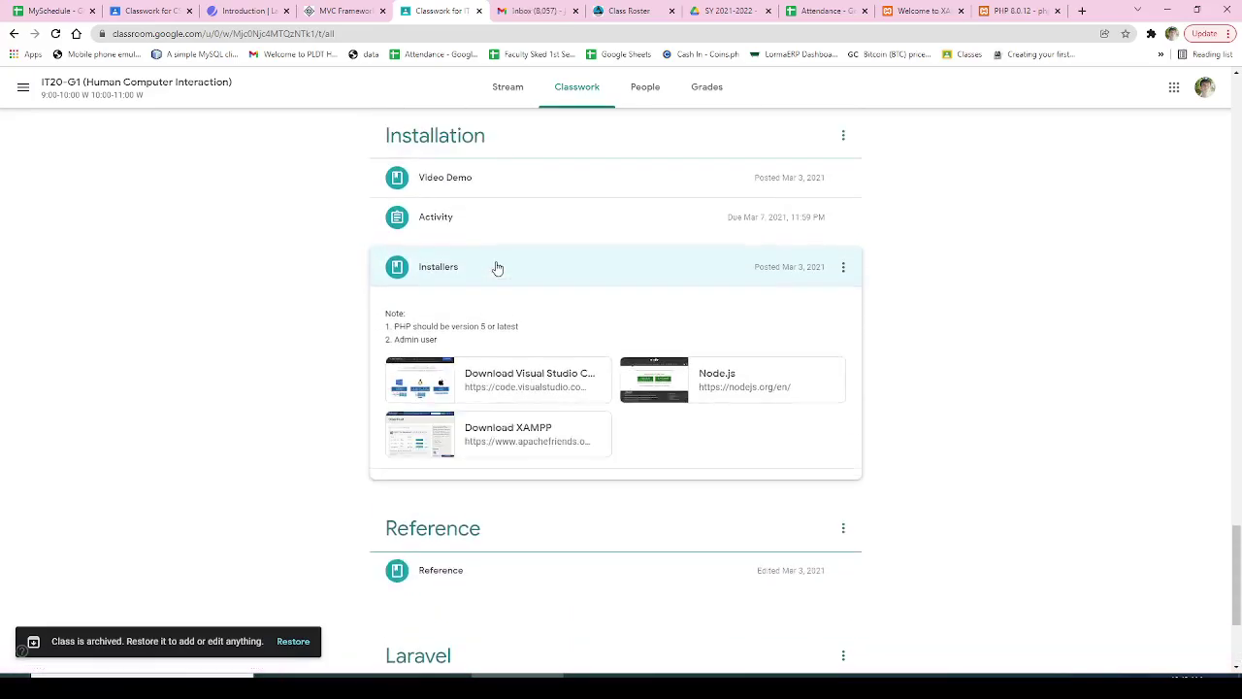
click(479, 190)
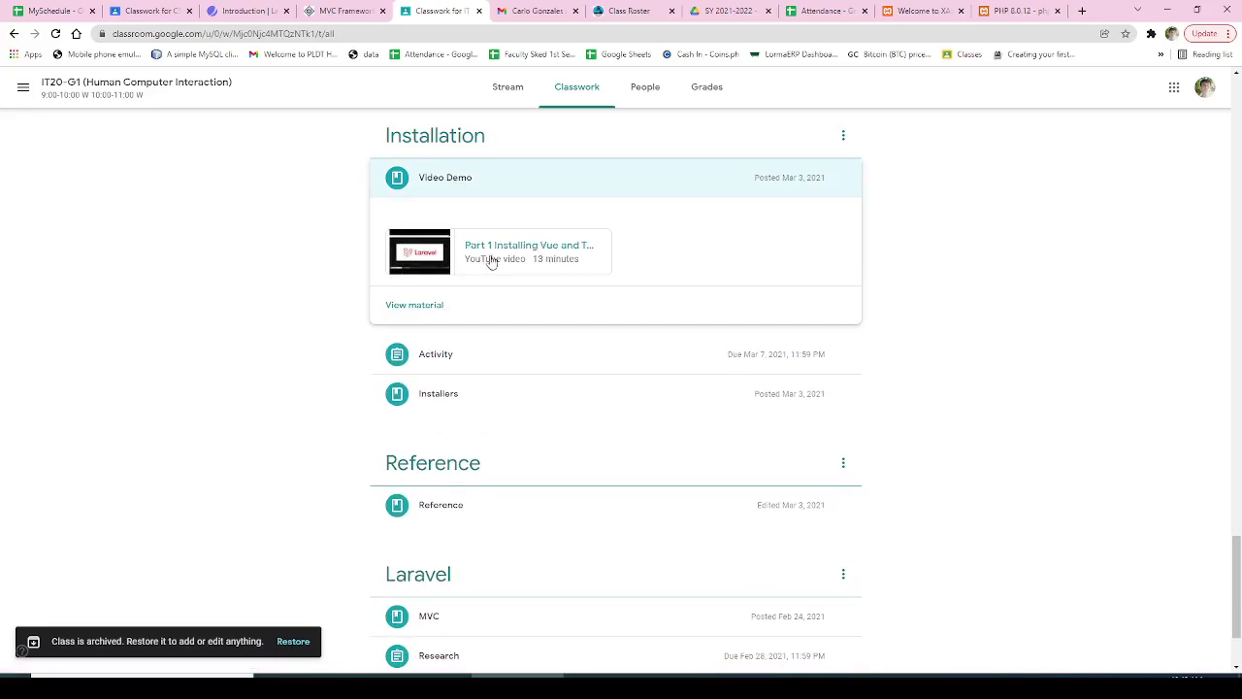
click(503, 357)
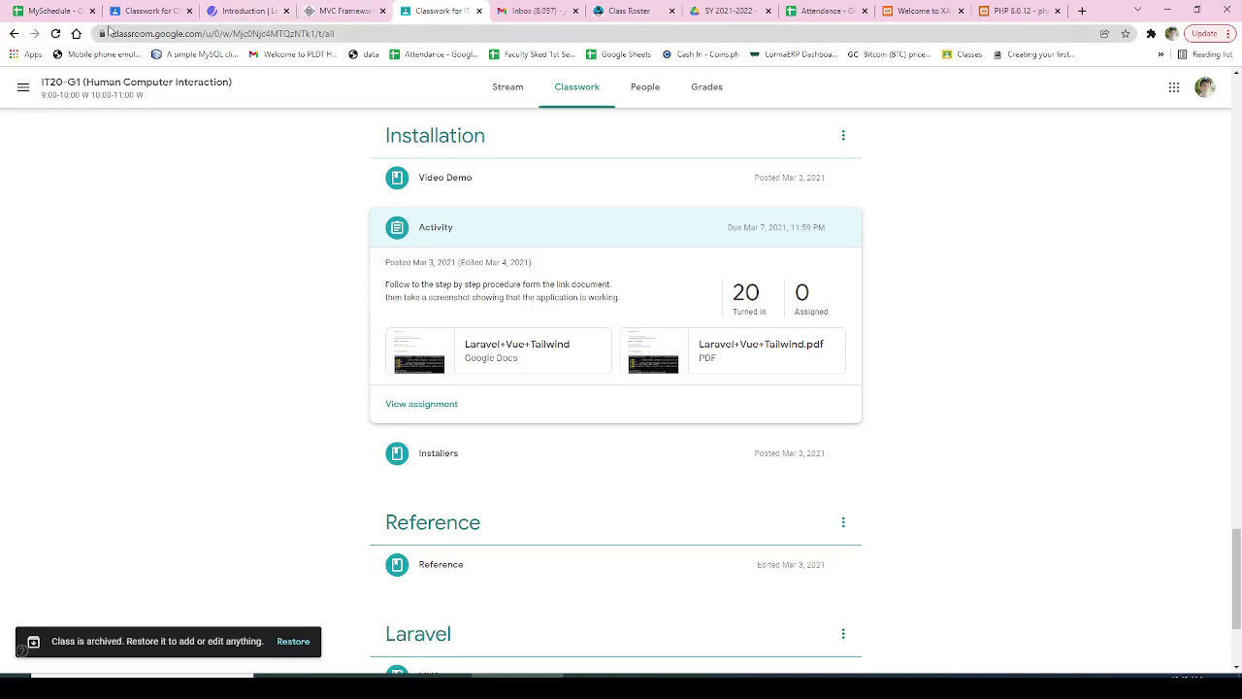
Create a new material in the CS16 L/IT20 L - G2 classwork titled "Module for Installation"
click(145, 12)
click(430, 136)
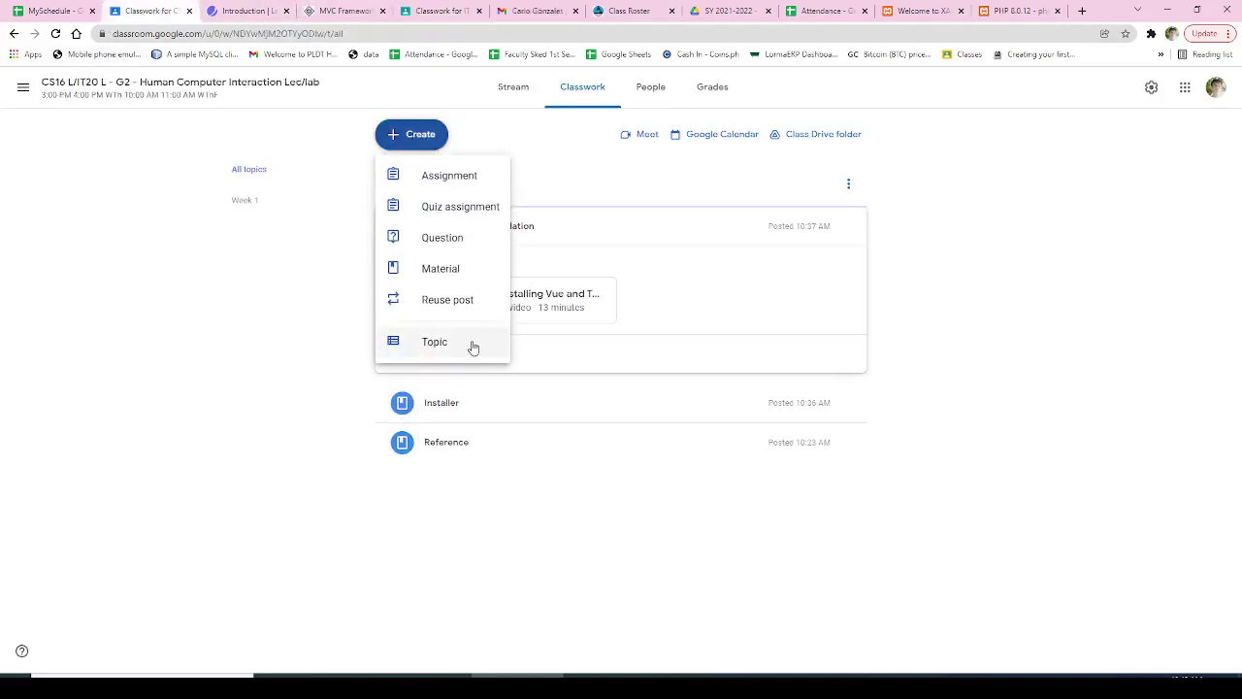
click(452, 274)
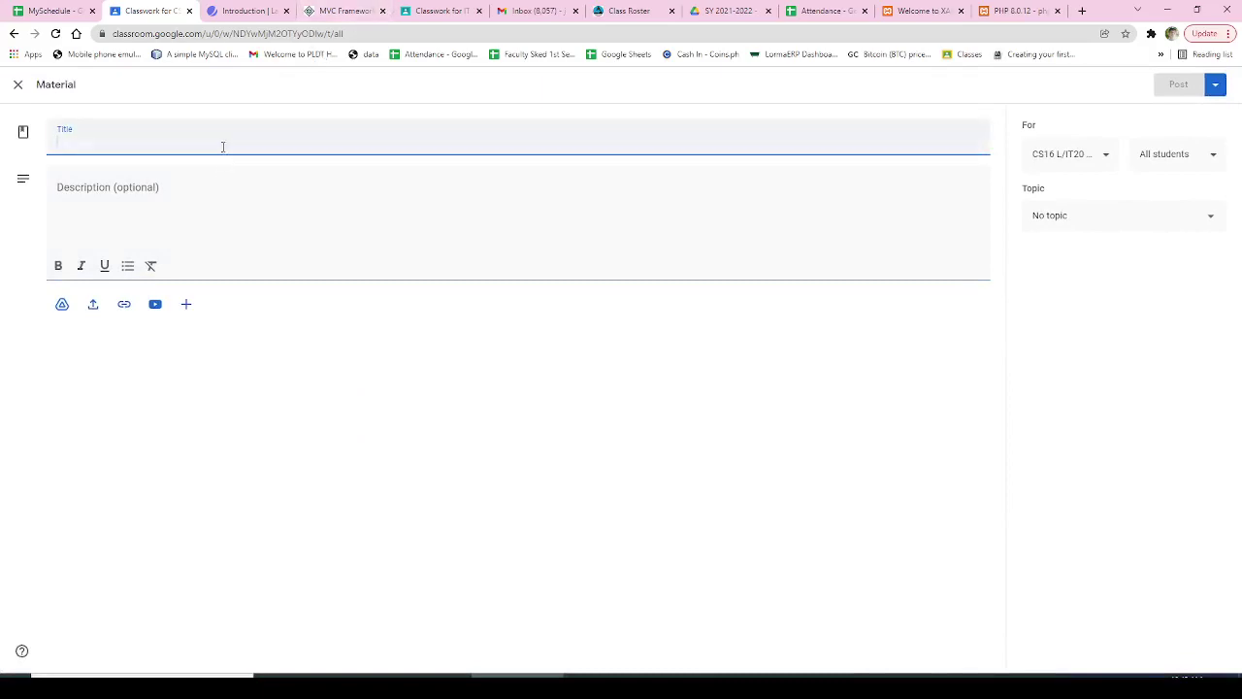
text(M)
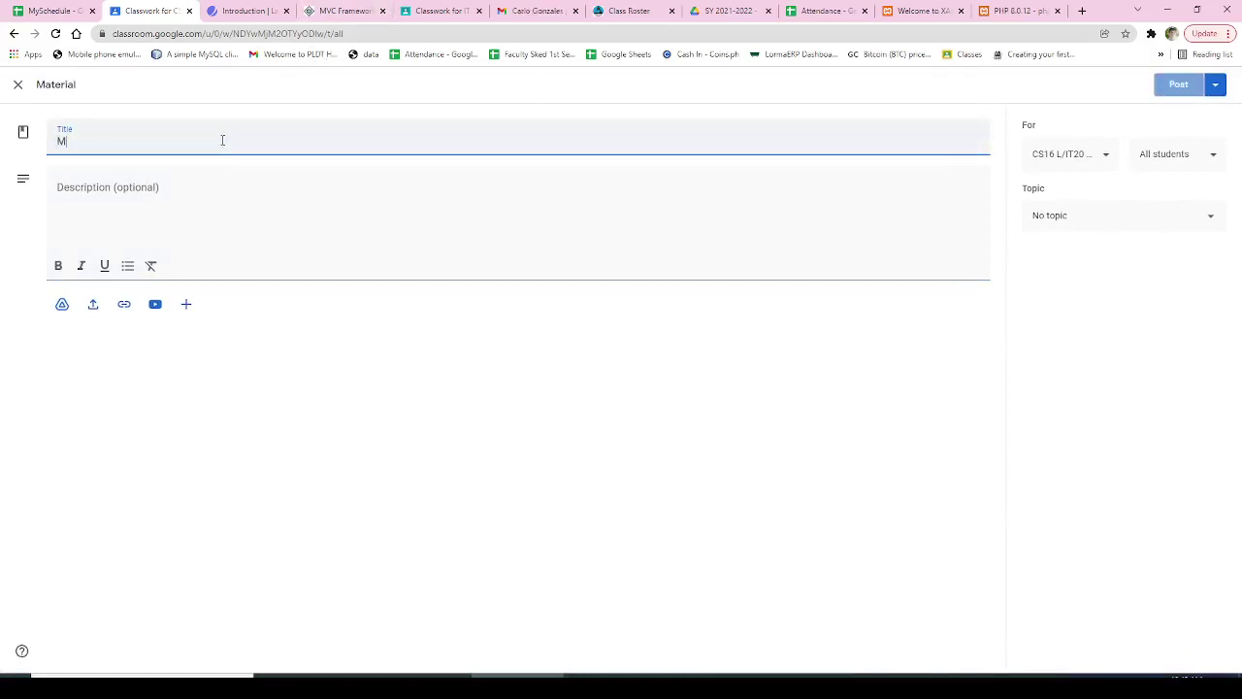
text(odule for Installation)
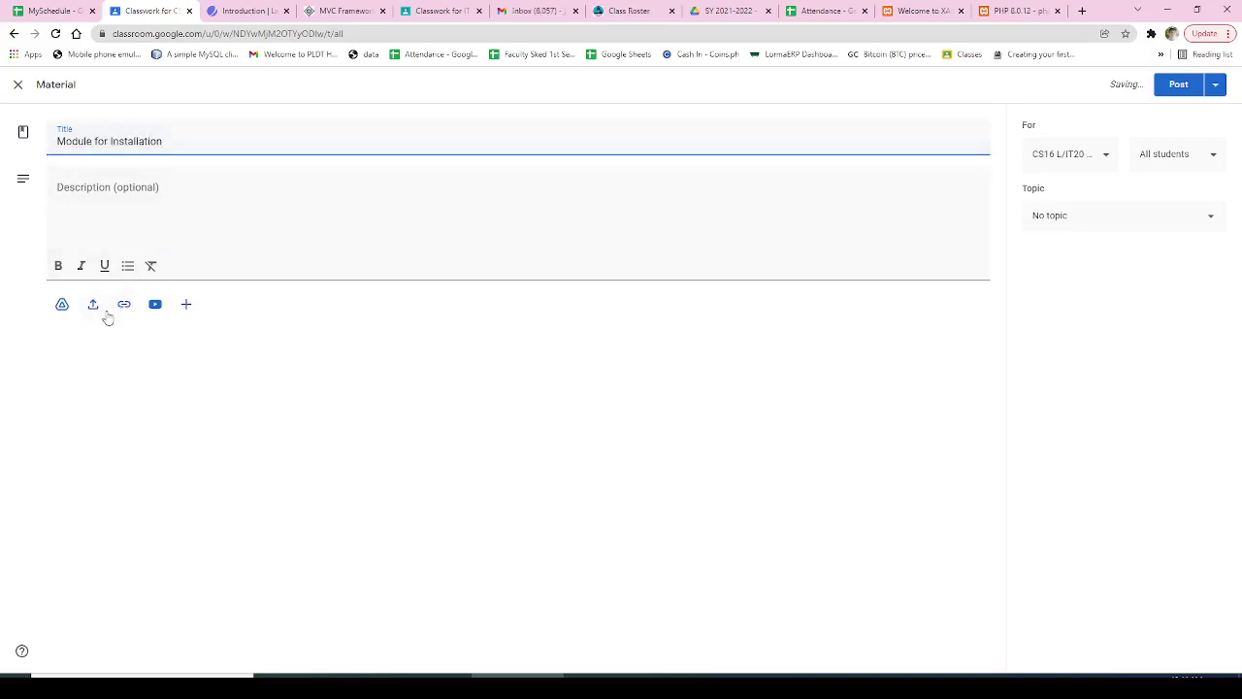
Attach the Laravel+Vue+Tailwind Google Docs link, copied from the archived IT20-G1 Installation Activity, to the new material
click(123, 304)
click(452, 9)
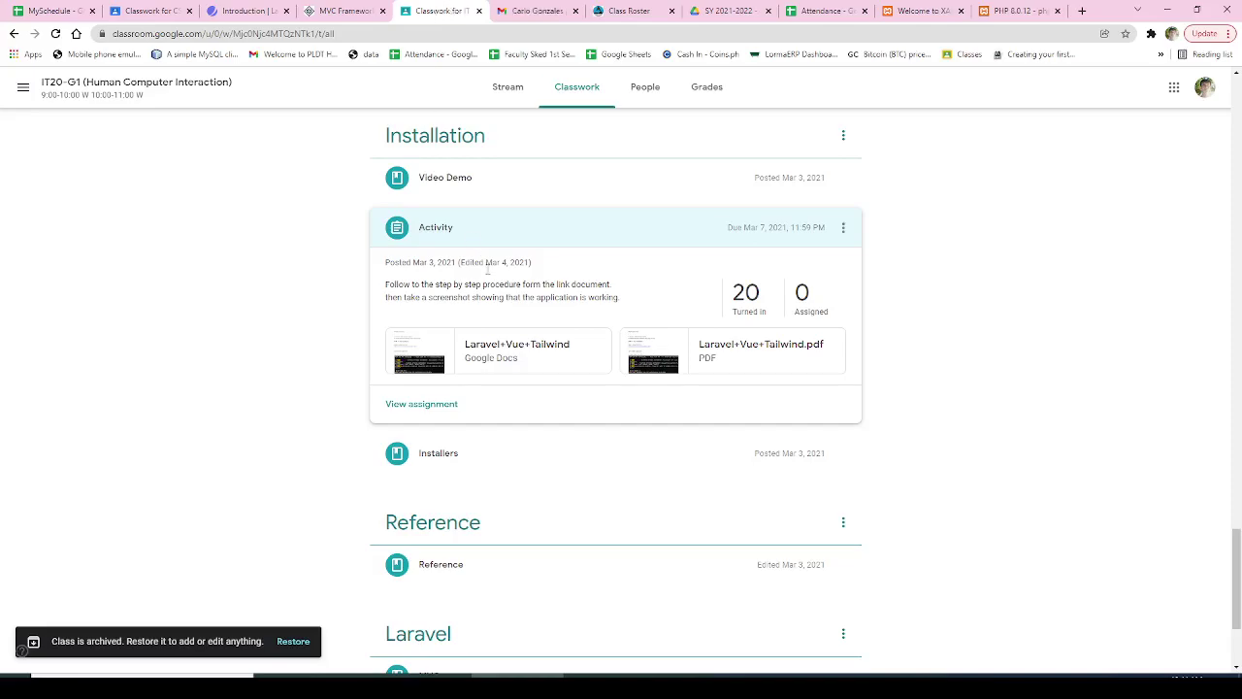
right_click(505, 350)
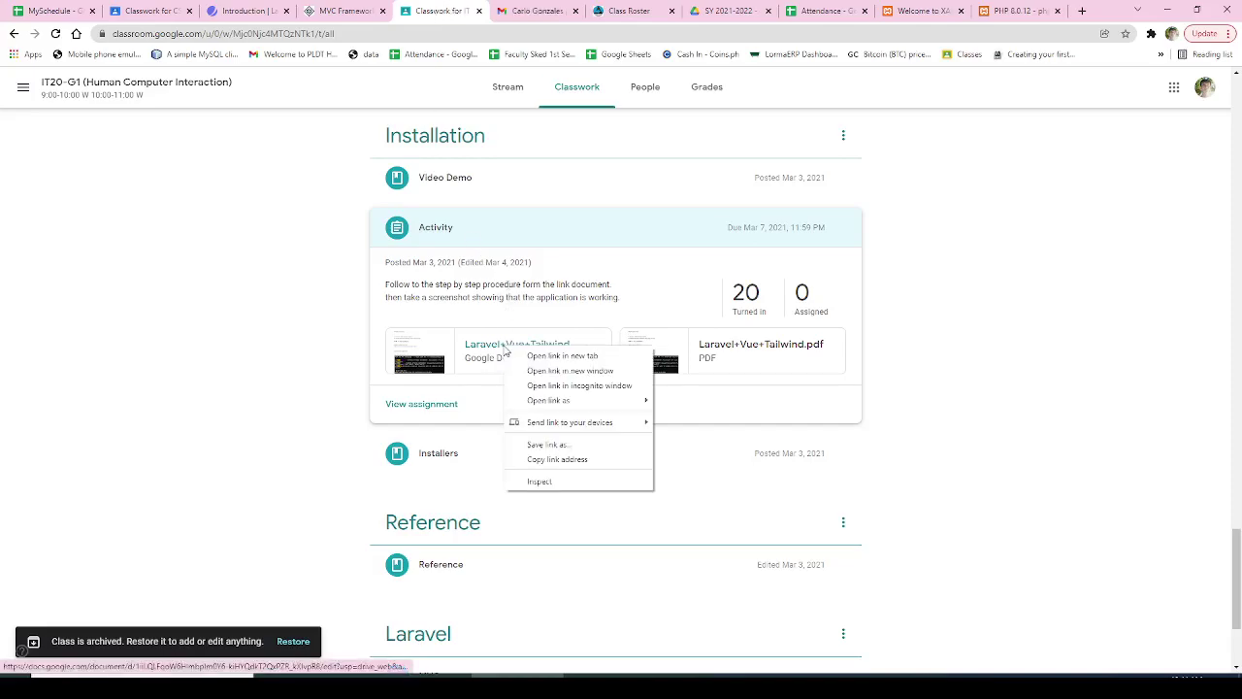
click(573, 459)
click(146, 10)
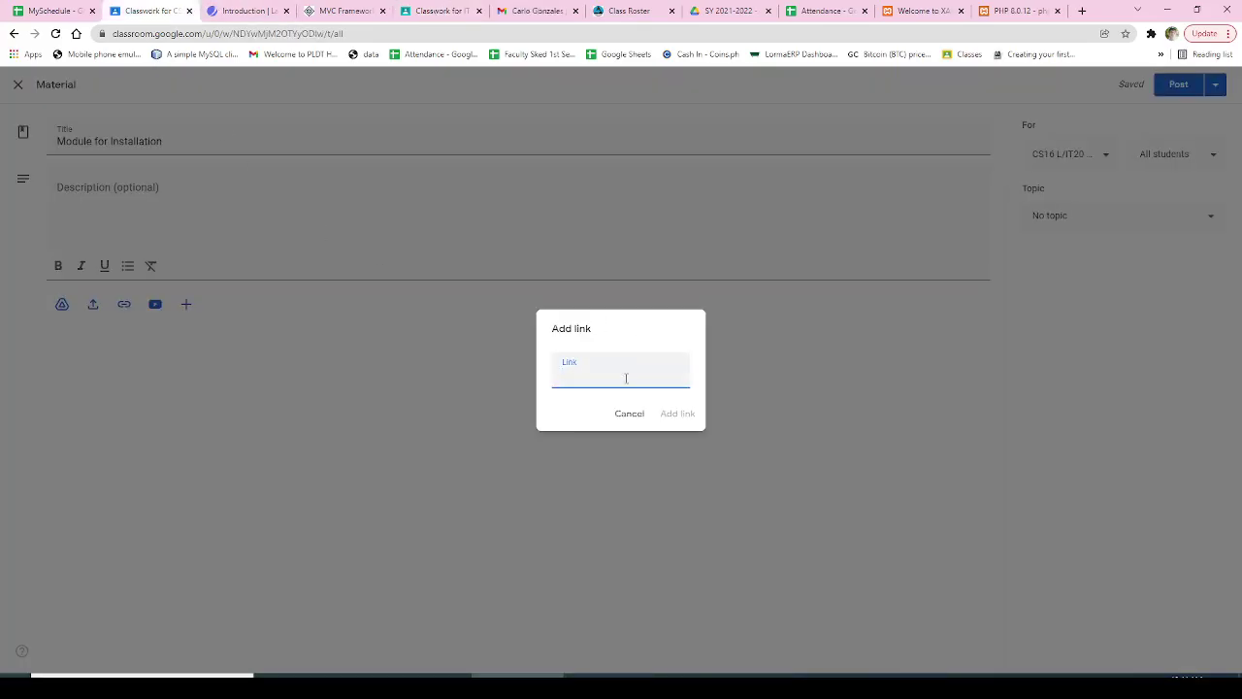
key(ctrl+v)
click(676, 413)
Copy the Laravel+Vue+Tailwind.pdf link from the archived Installation Activity and attach it to the Module for Installation material
click(352, 11)
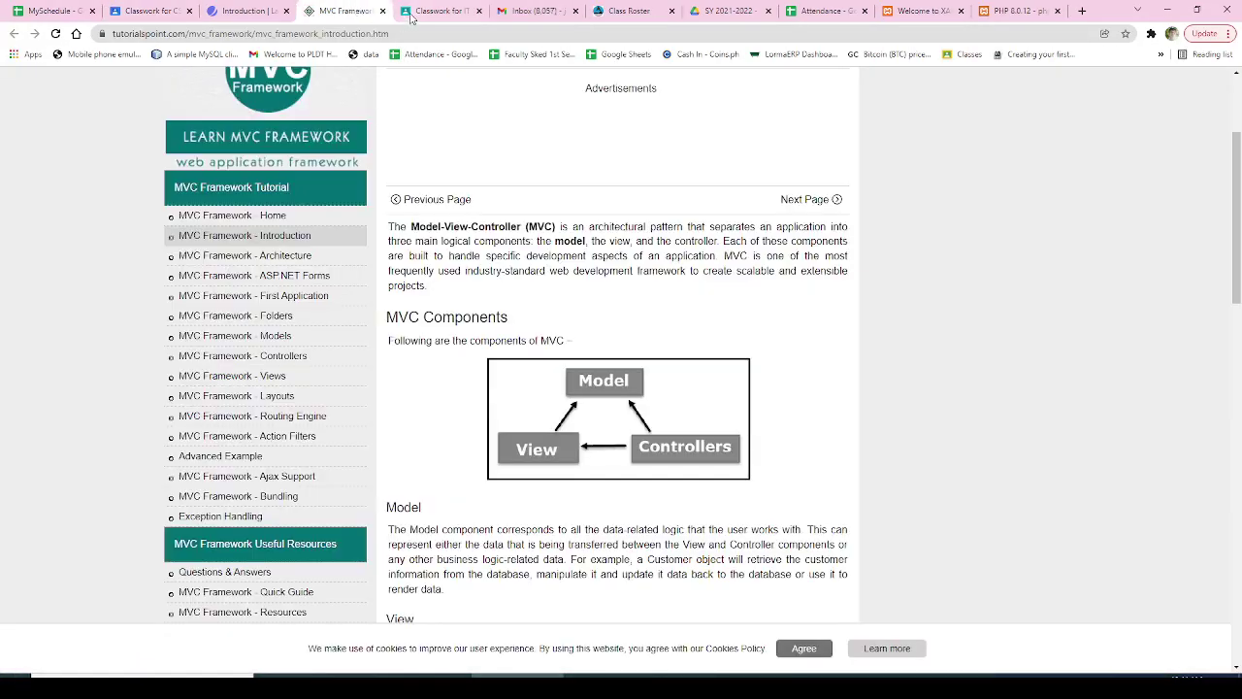
click(412, 16)
right_click(726, 355)
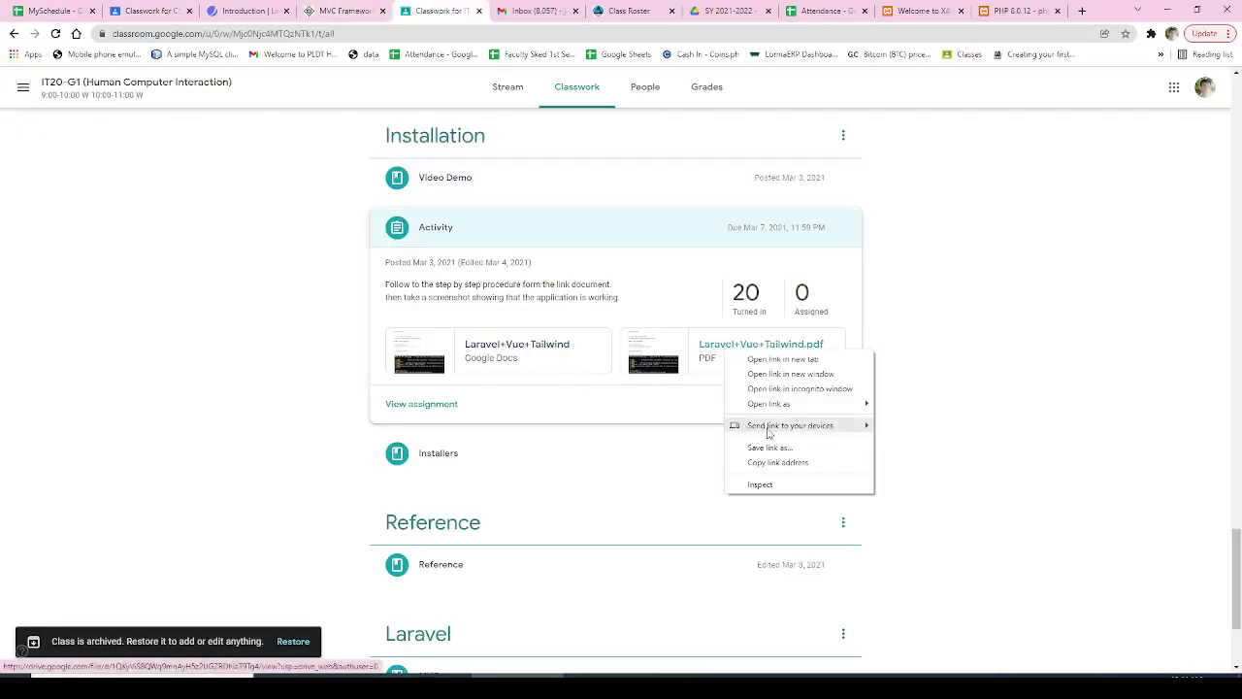
click(777, 463)
click(155, 10)
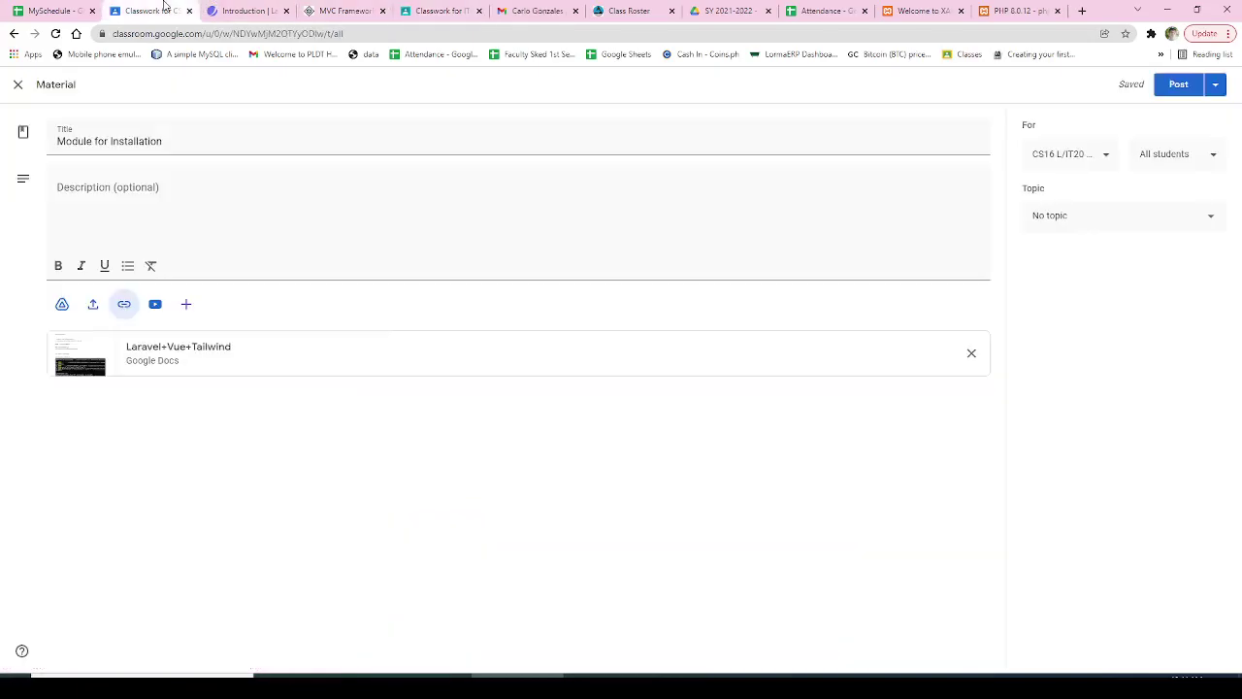
click(123, 304)
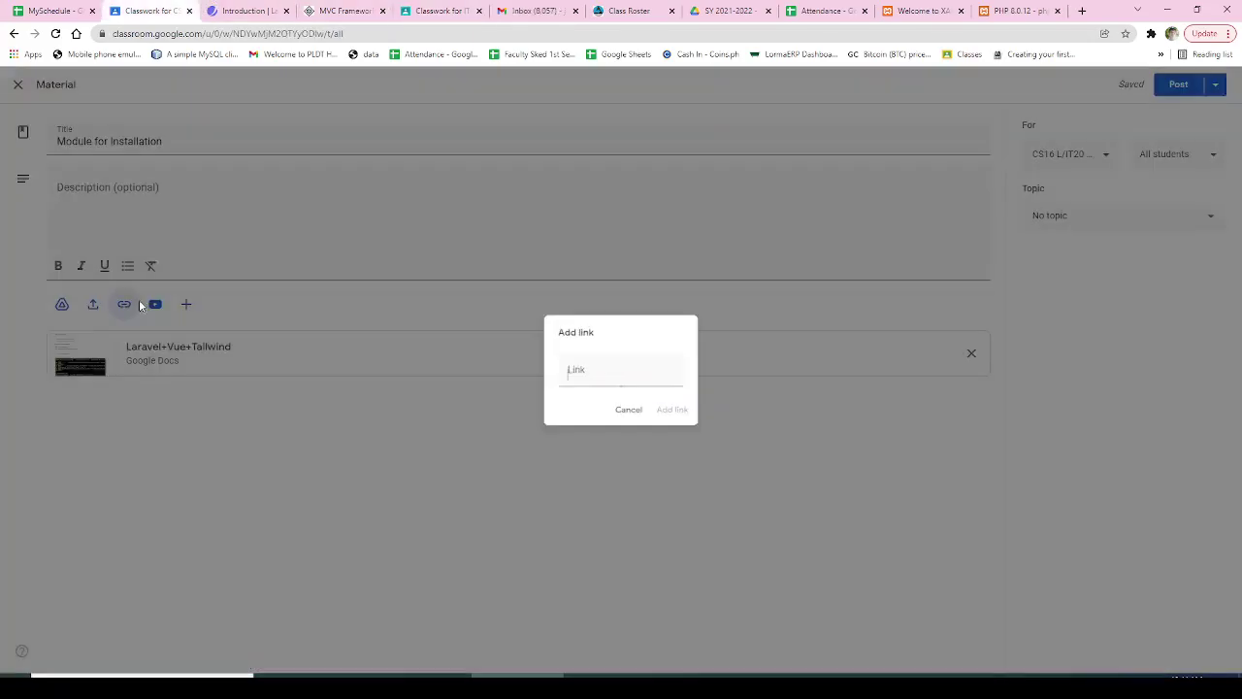
key(ctrl+v)
key(Return)
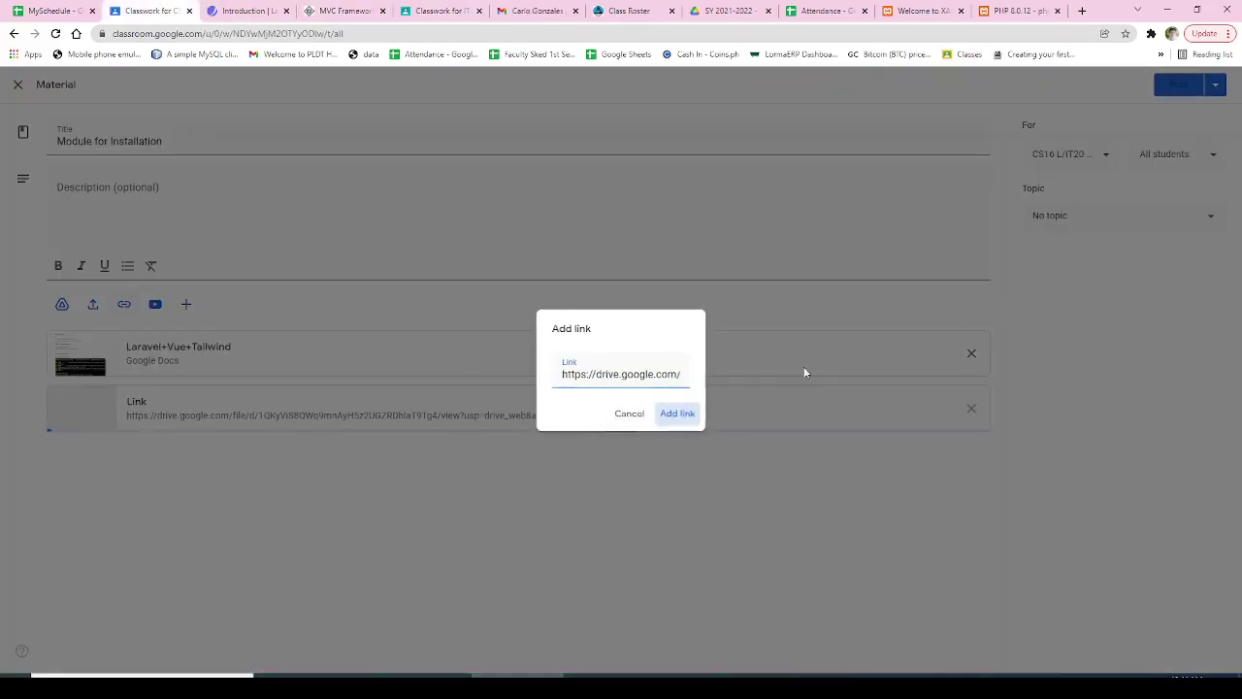
Assign the Module for Installation material to the Week 1 topic and post it
click(1055, 219)
click(1048, 296)
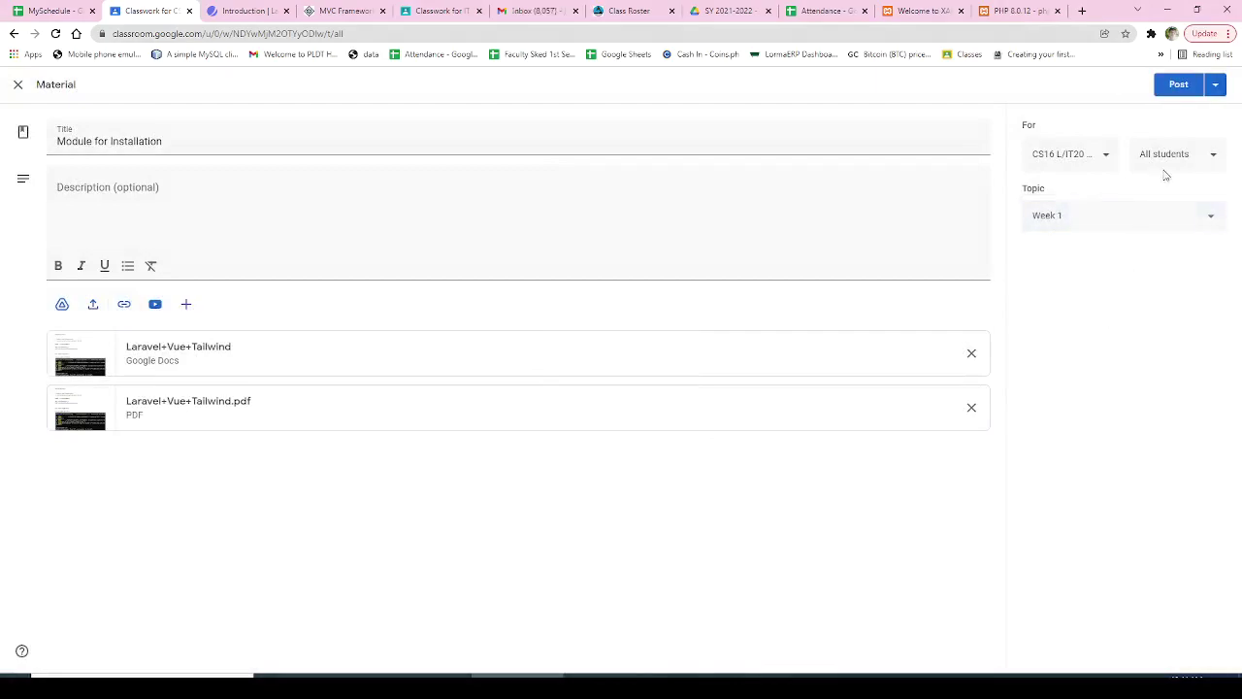
click(1168, 93)
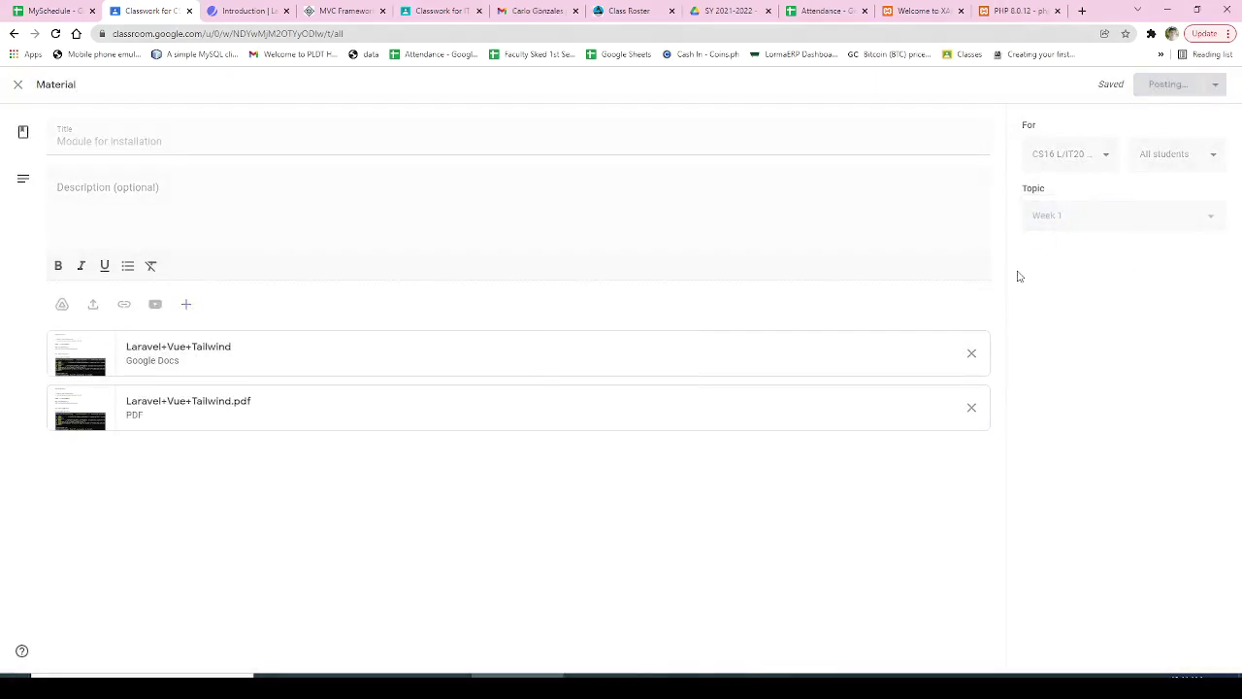